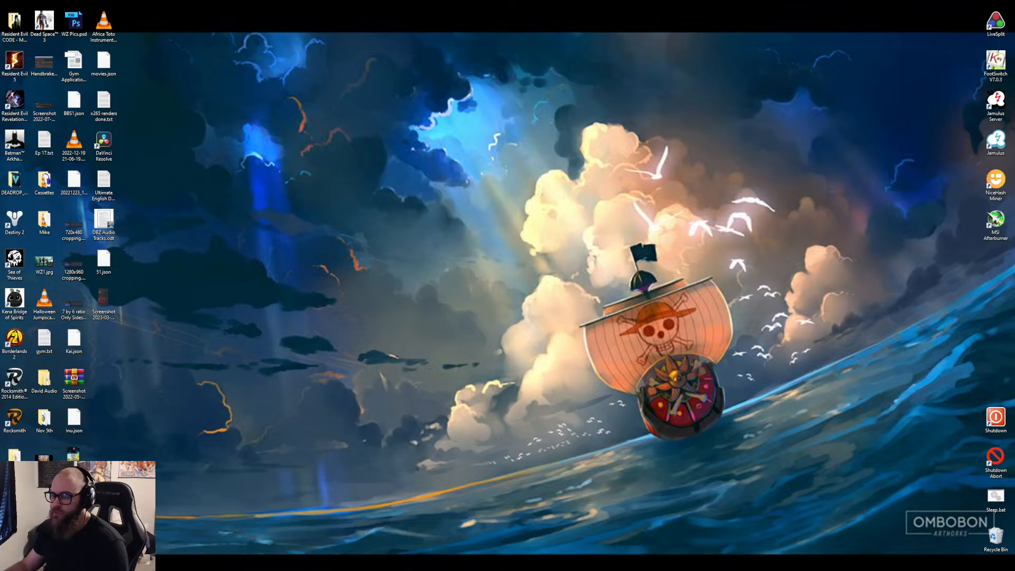
Launch MakeMKV to view the optical drive information.
key("super")
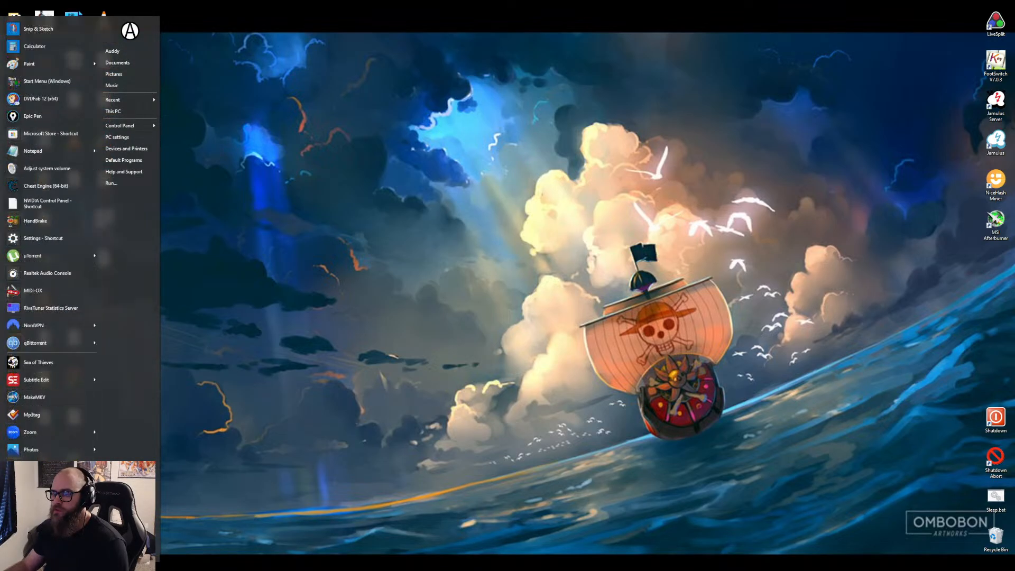
left_click(45, 400)
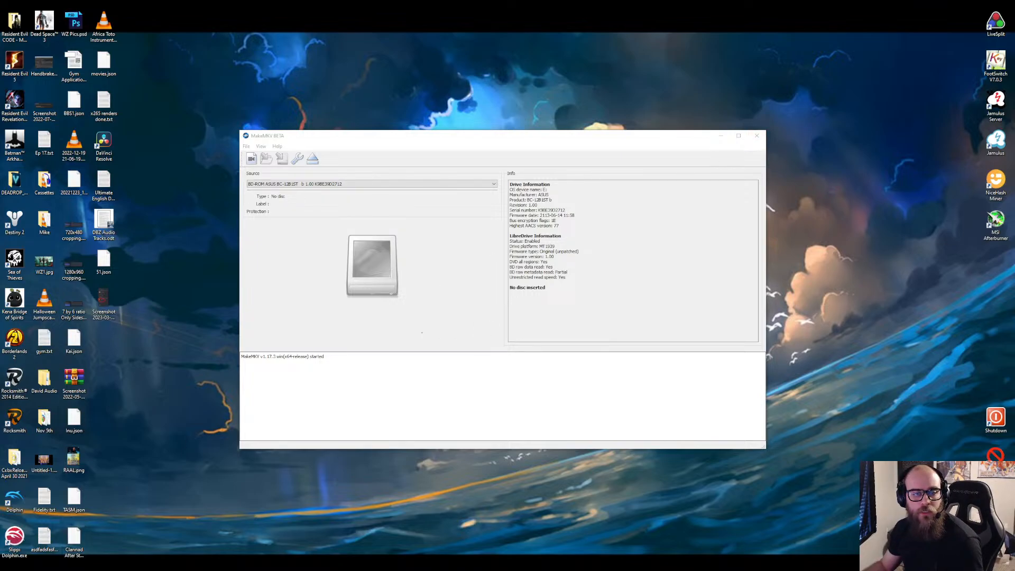
Bring up the MediaInfo report for the Dragon Ball 03 Blu-ray file and switch it to the Tree view.
left_click_drag(0, 150, 0, 151)
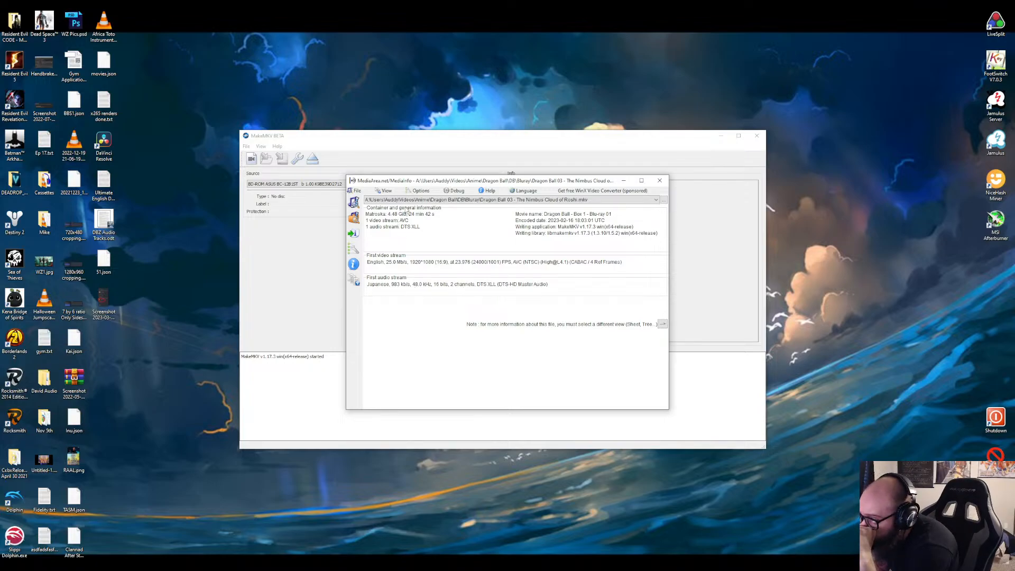
left_click(420, 191)
mouse_move(386, 190)
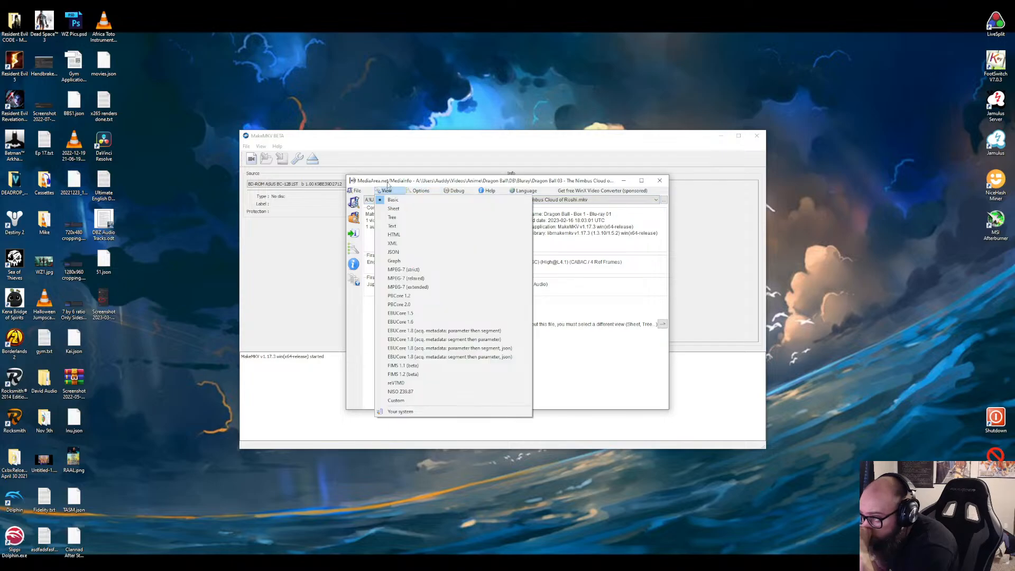
left_click(394, 217)
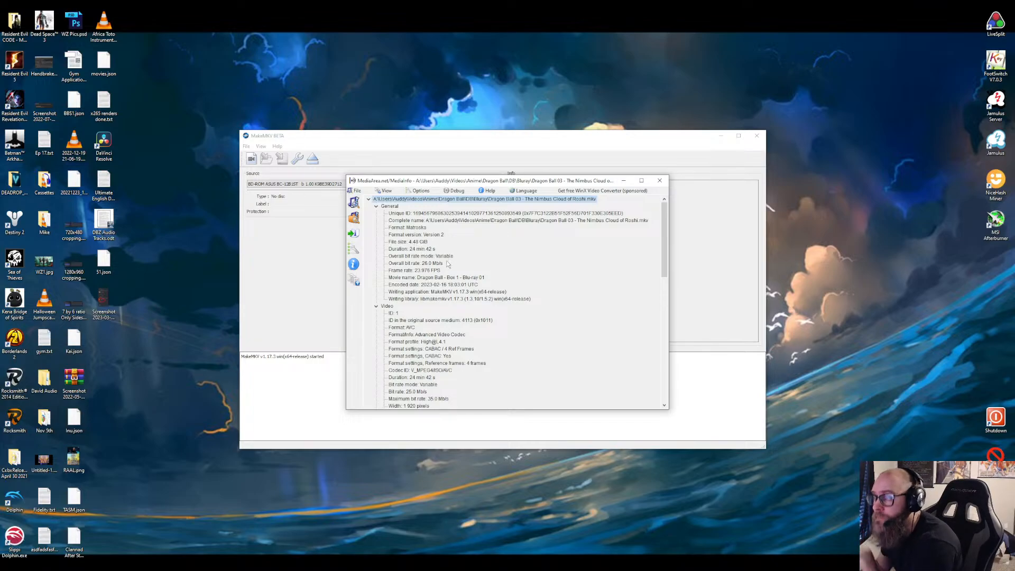
Examine the general, video and audio stream properties of the Dragon Ball 03 file, and close MediaInfo and MakeMKV.
scroll(459, 265, "down", 3)
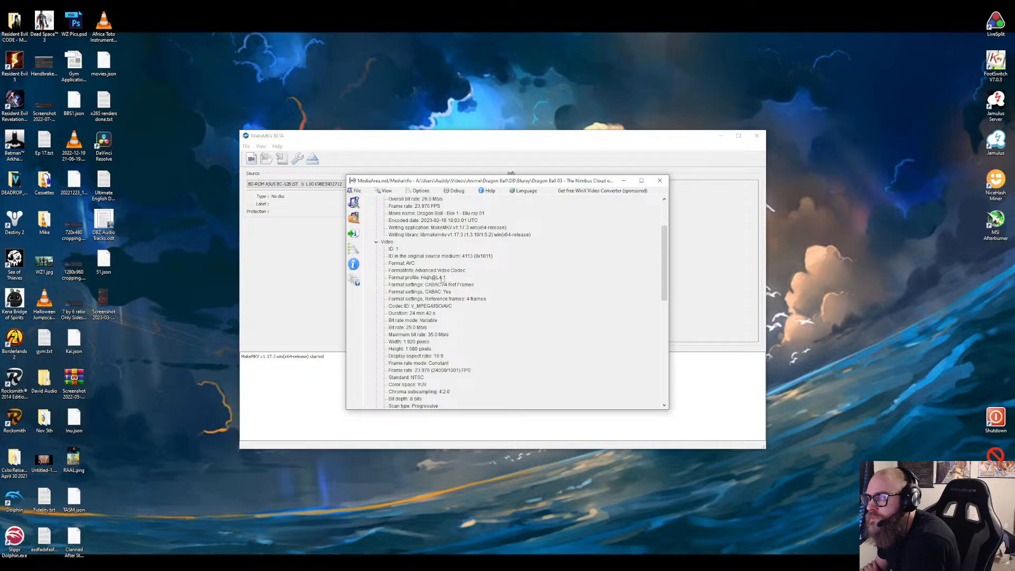
scroll(540, 295, "down", 2)
scroll(540, 296, "down", 4)
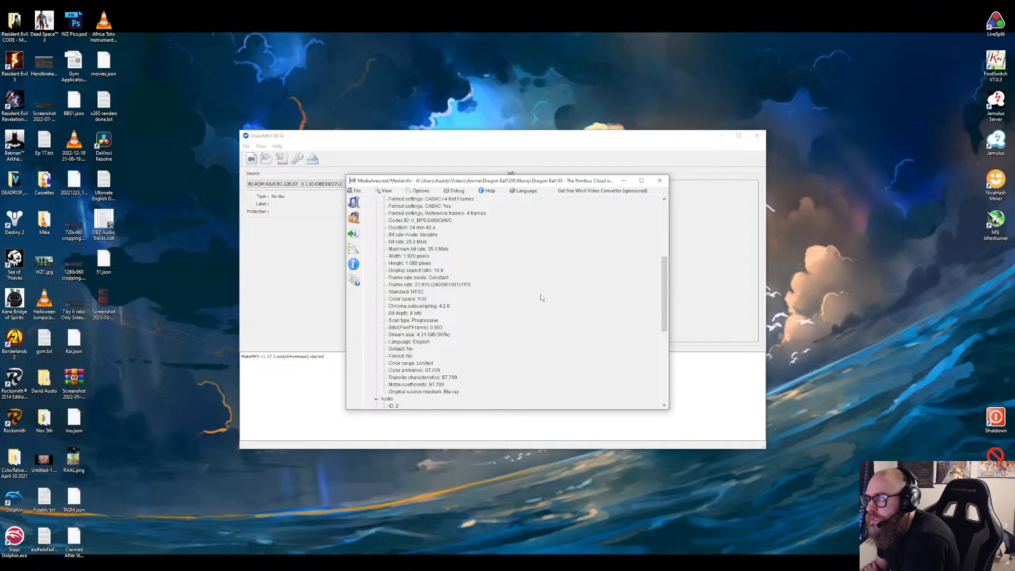
scroll(531, 303, "down", 4)
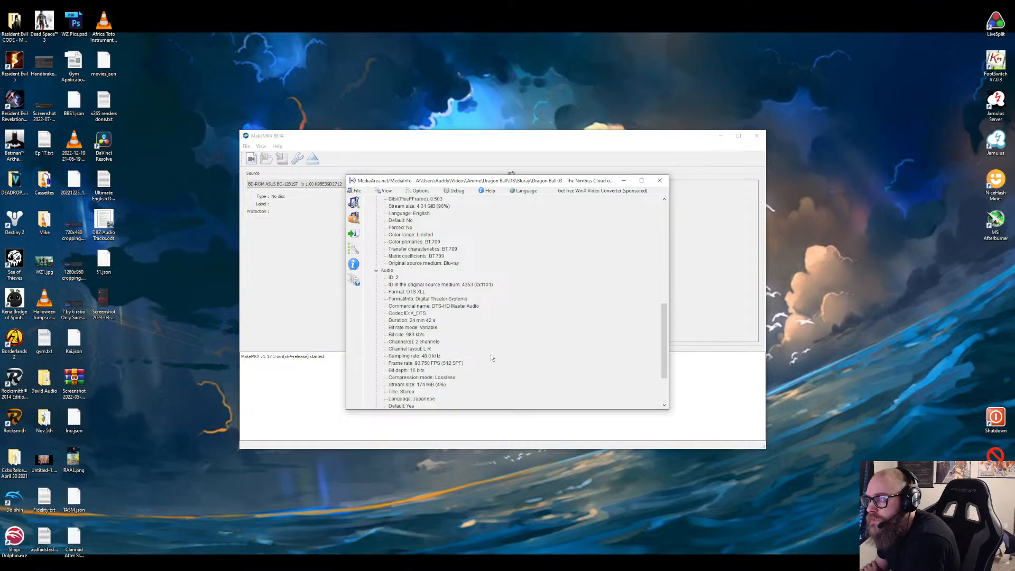
scroll(447, 339, "down", 2)
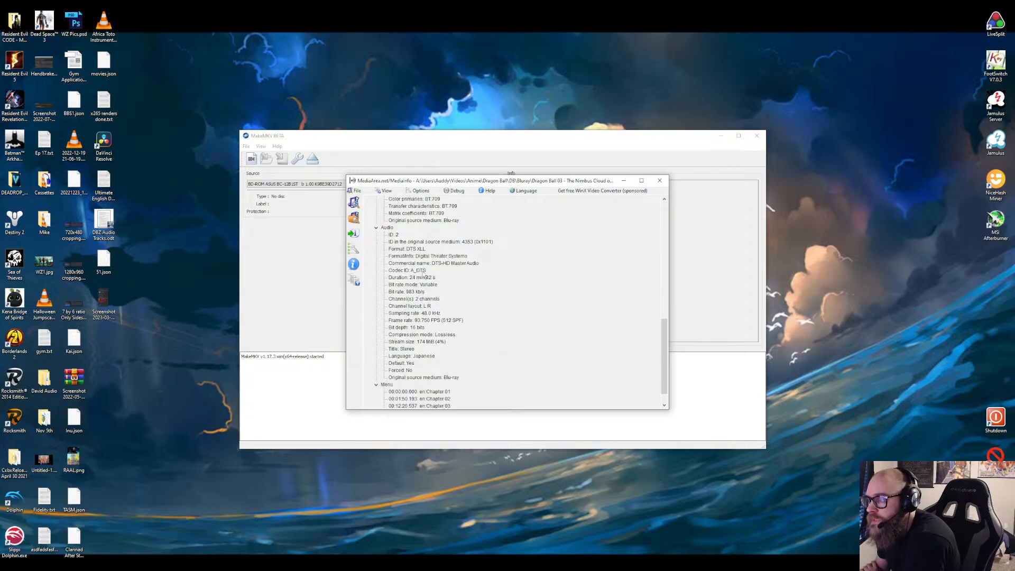
scroll(425, 273, "down", 1)
scroll(454, 332, "up", 8)
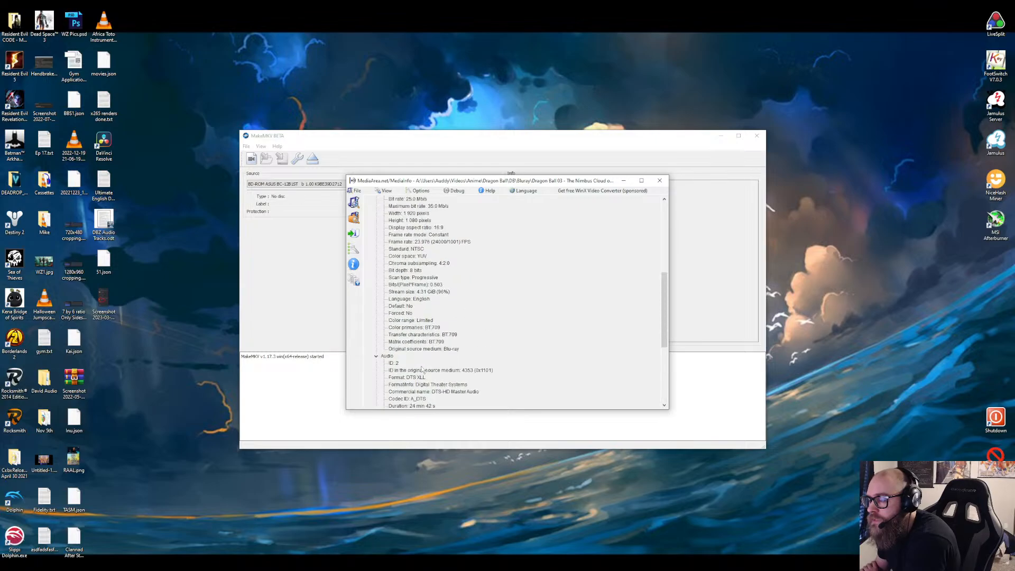
left_click(659, 180)
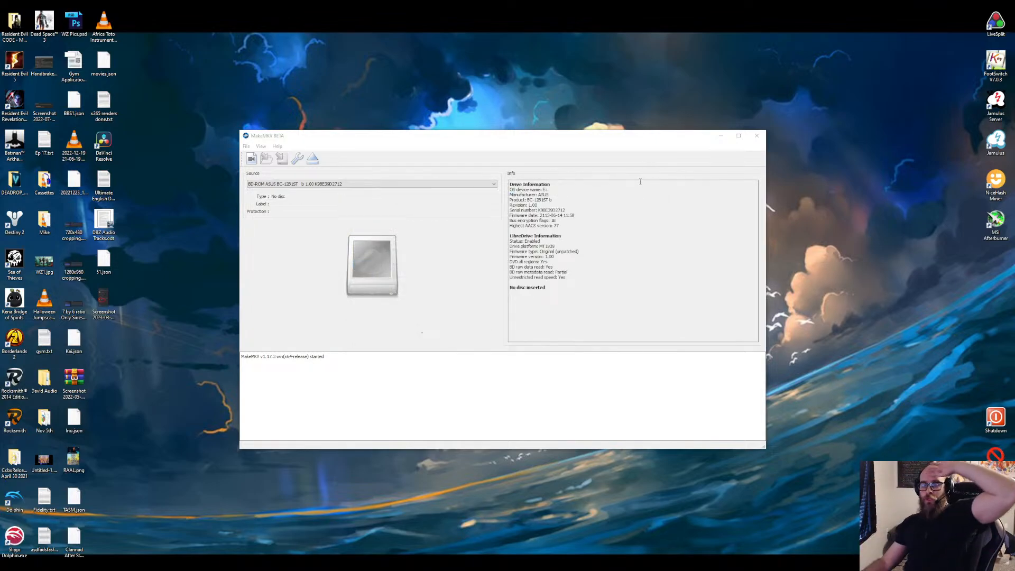
left_click(756, 135)
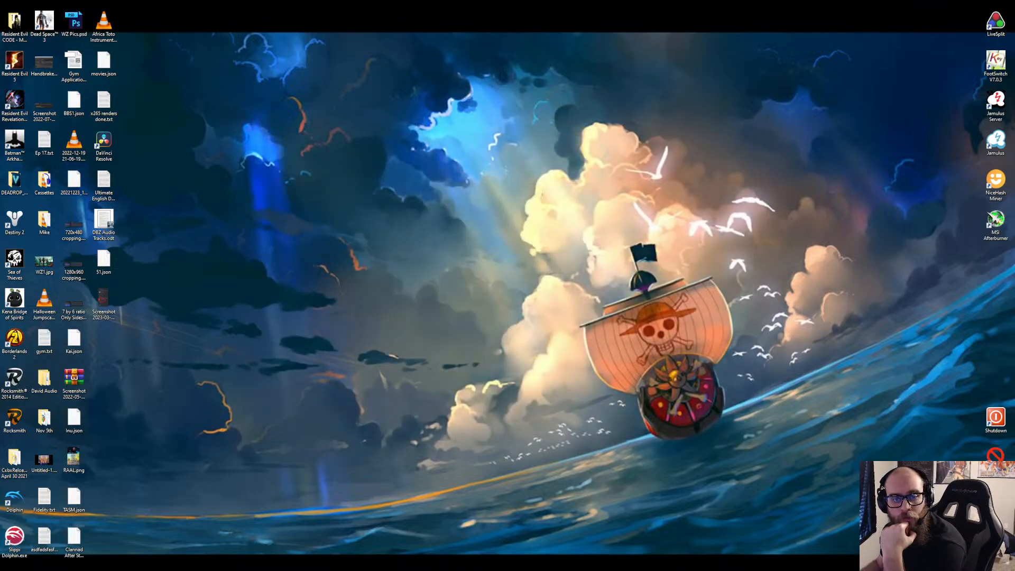
In File Explorer, open the "[iKaos] [SoM] Dragon Ball COMPLETE (001-153)" folder inside Videos > Movies.
left_click_drag(0, 140, 385, 222)
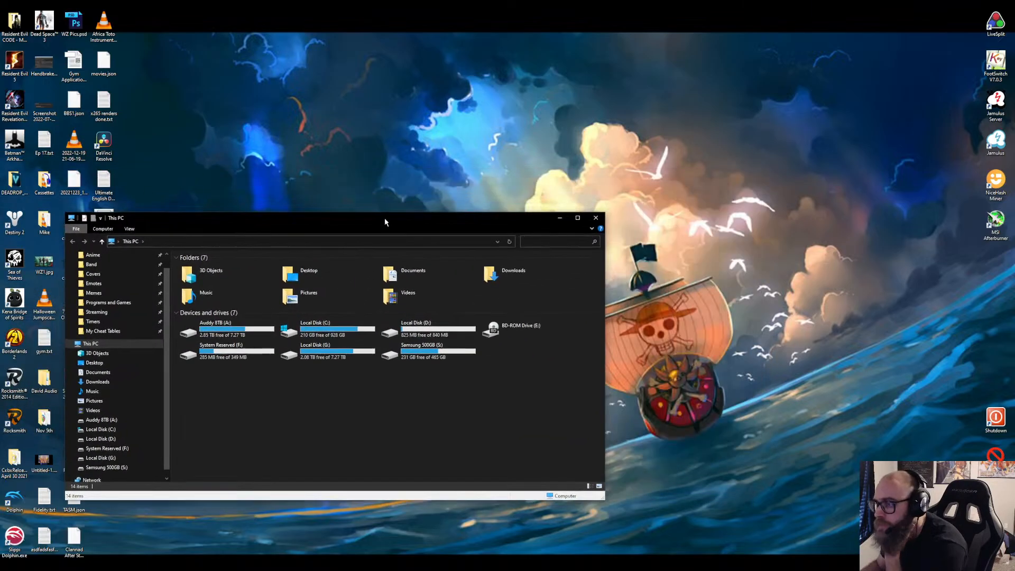
left_click(126, 411)
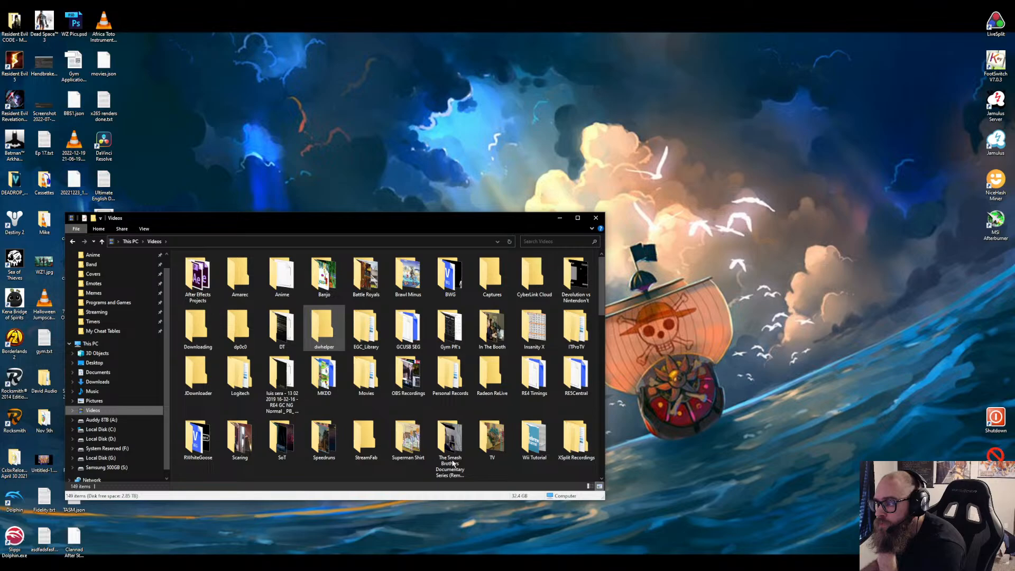
double_click(366, 377)
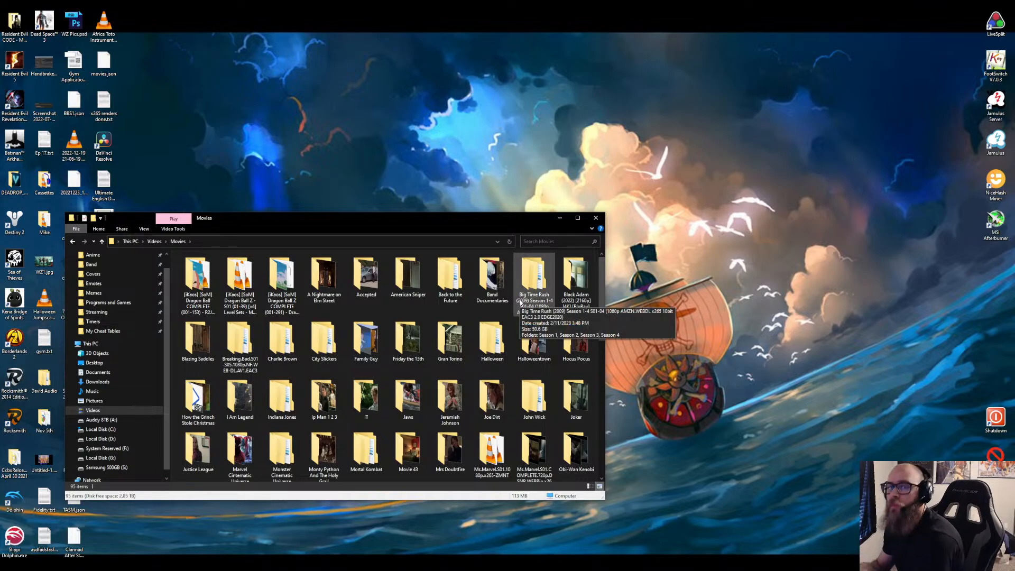
double_click(238, 294)
key("alt+Left")
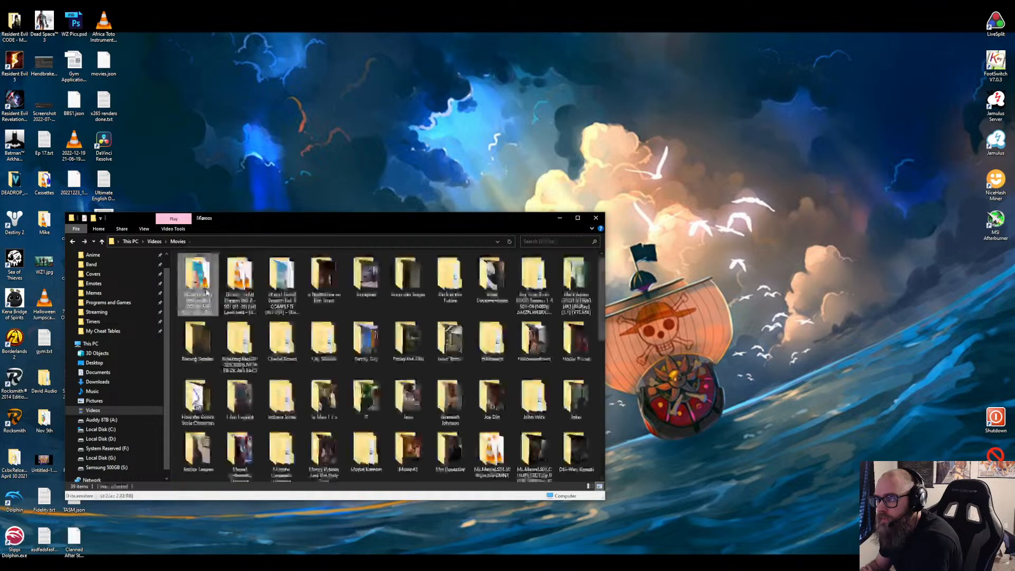
double_click(206, 292)
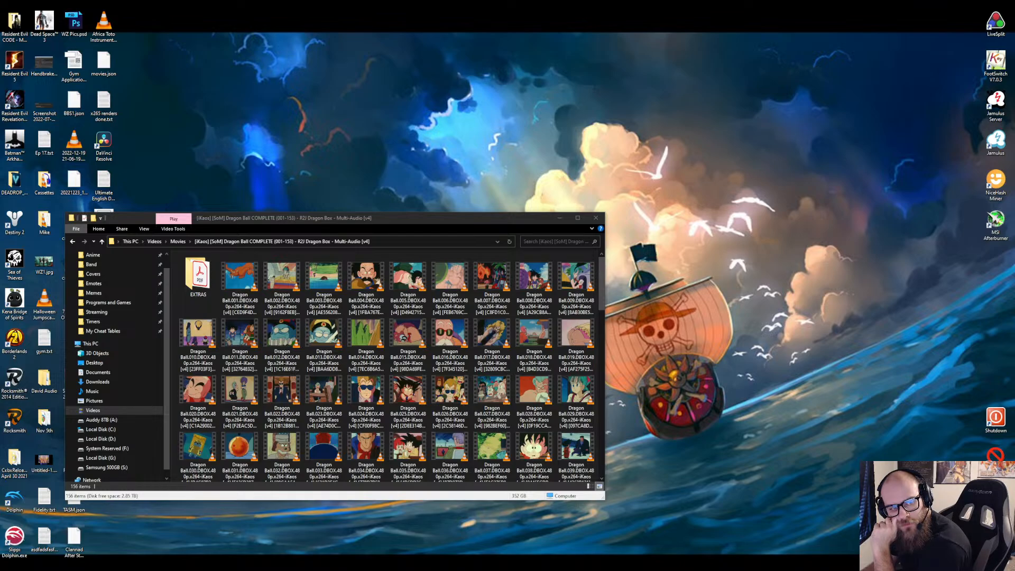
Examine the CPU performance graphs and processor model in Task Manager, and close it.
key("ctrl+shift+Escape")
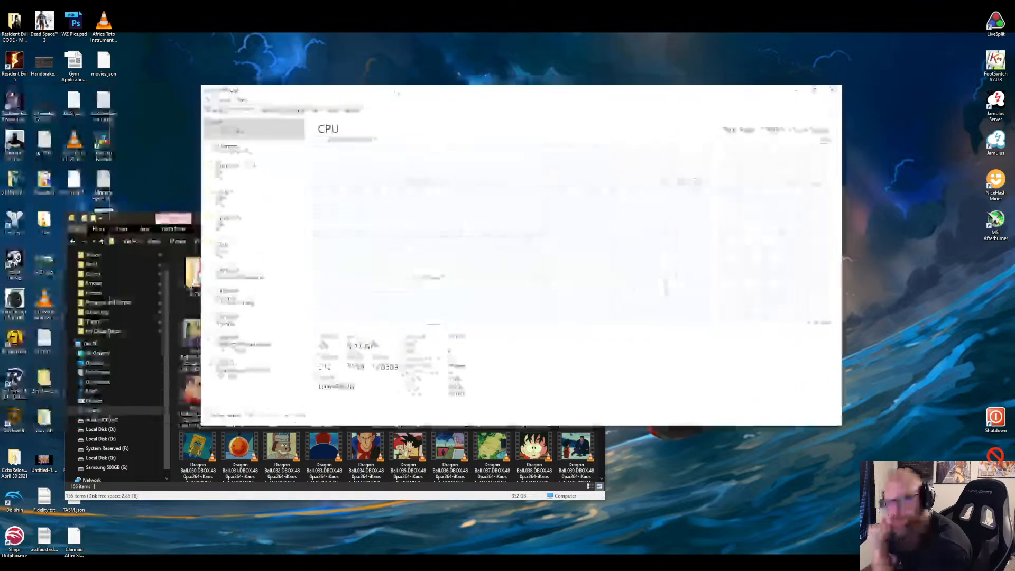
left_click_drag(395, 90, 436, 125)
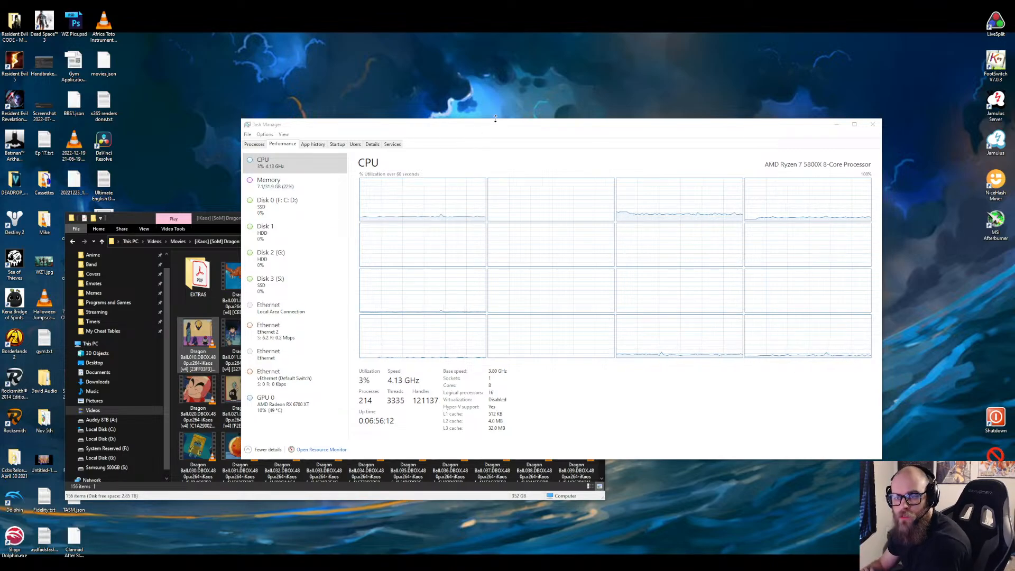
left_click(865, 129)
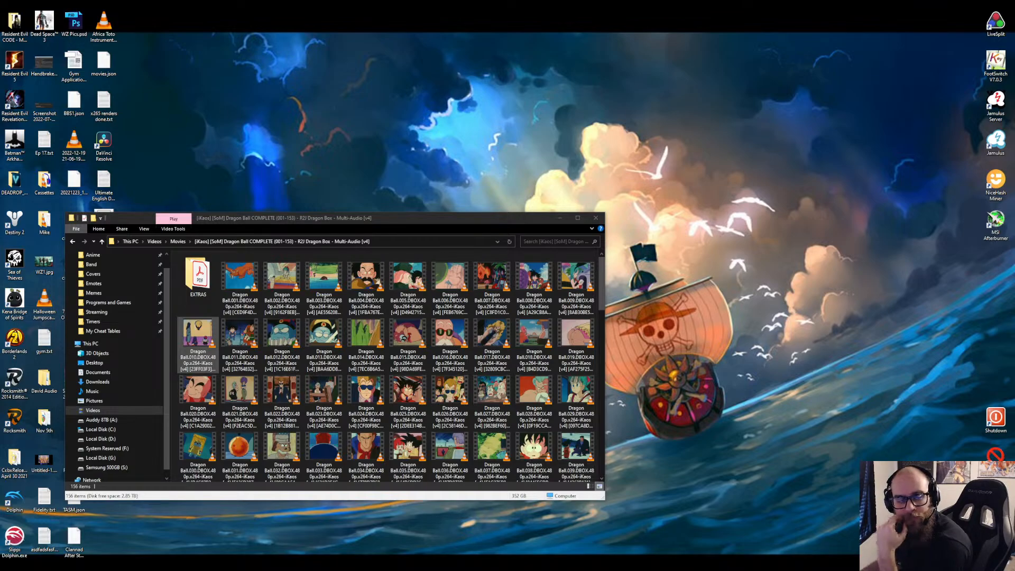
View the Dragon Ball episode files in the Bluray and Blue Bricks folder windows, and return to the iKaos folder.
left_click_drag(528, 152, 563, 106)
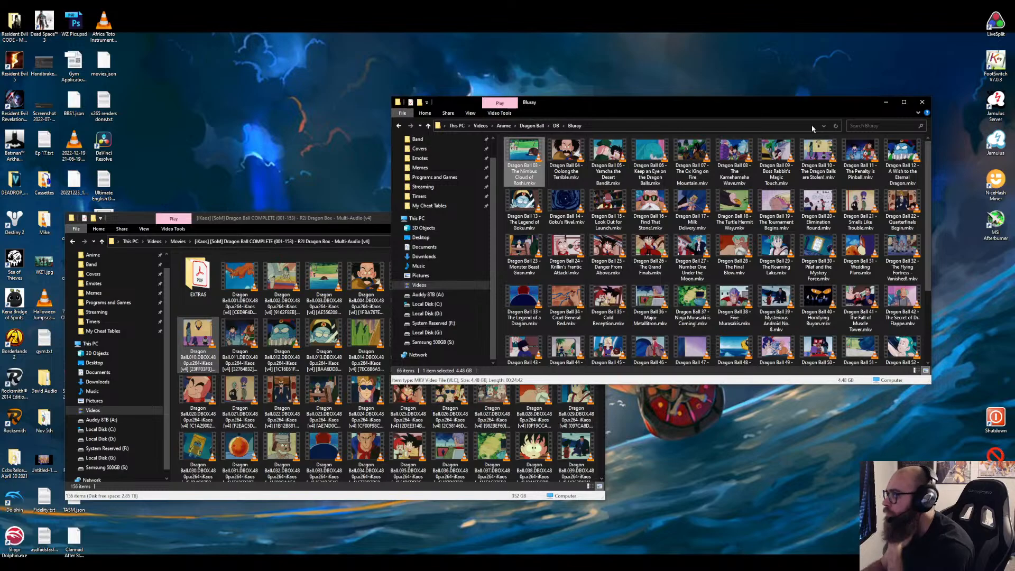
left_click_drag(840, 105, 0, 148)
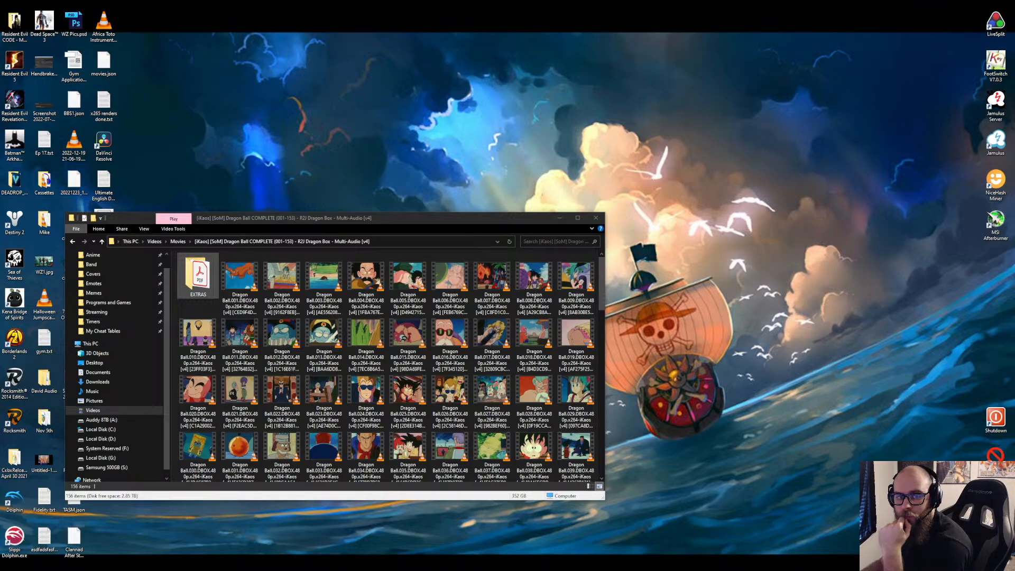
left_click_drag(0, 112, 572, 130)
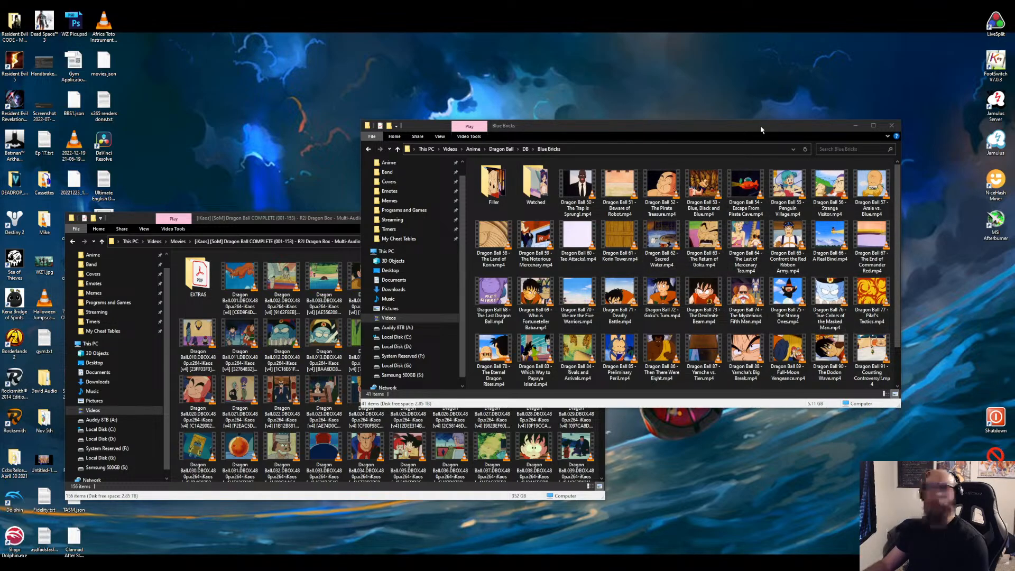
left_click_drag(761, 127, 0, 135)
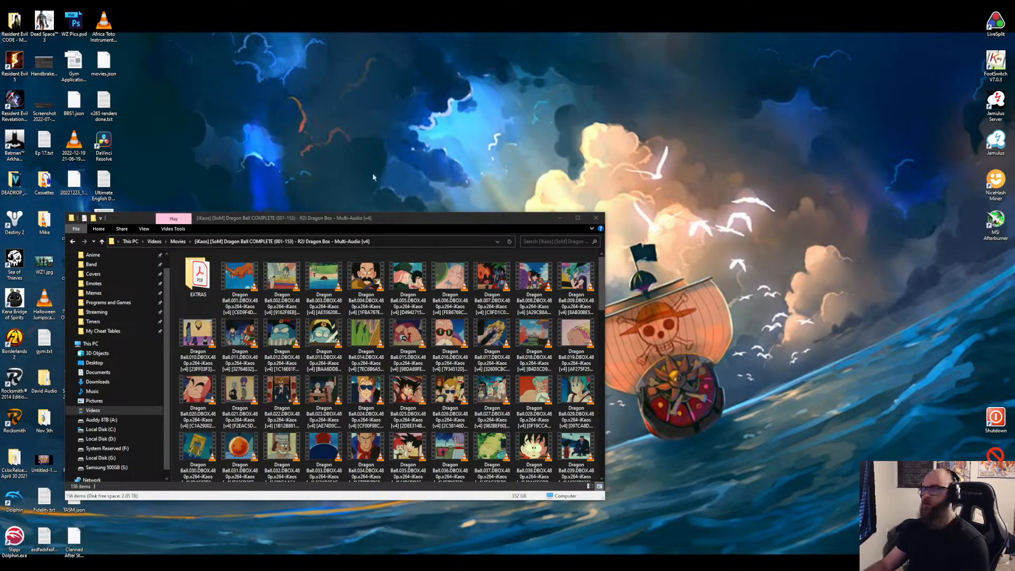
left_click(368, 223)
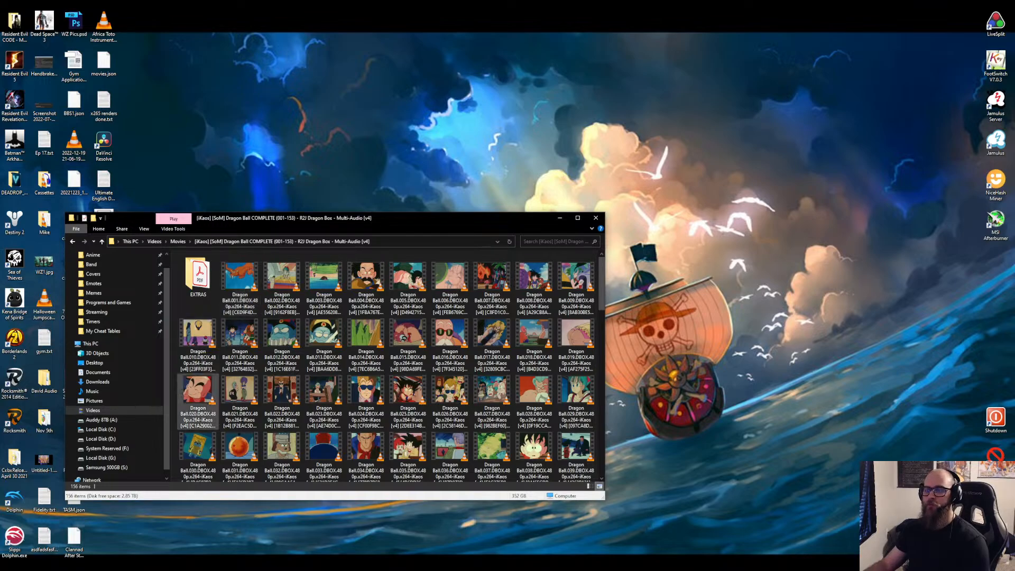
left_click(10, 559)
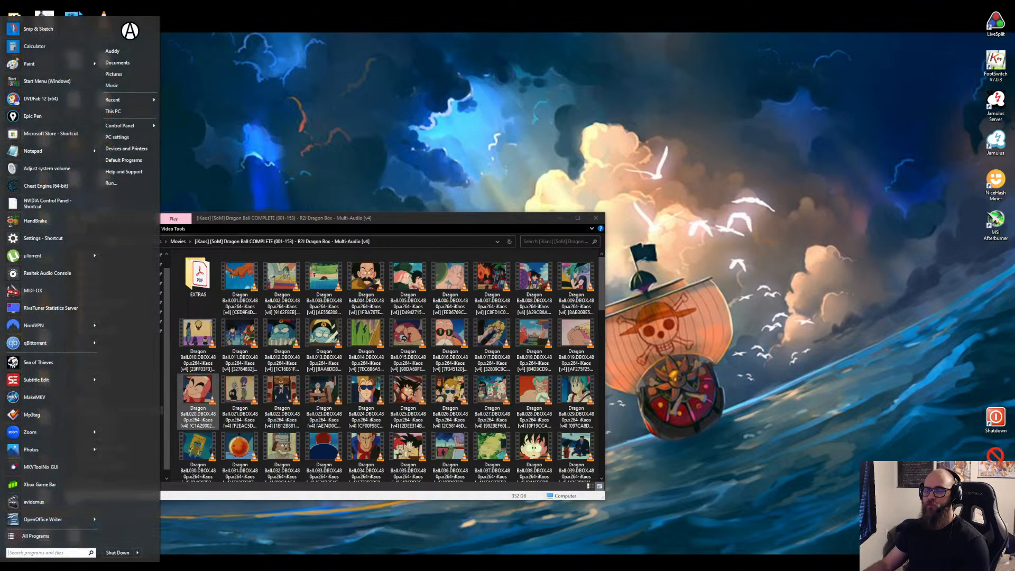
left_click(69, 467)
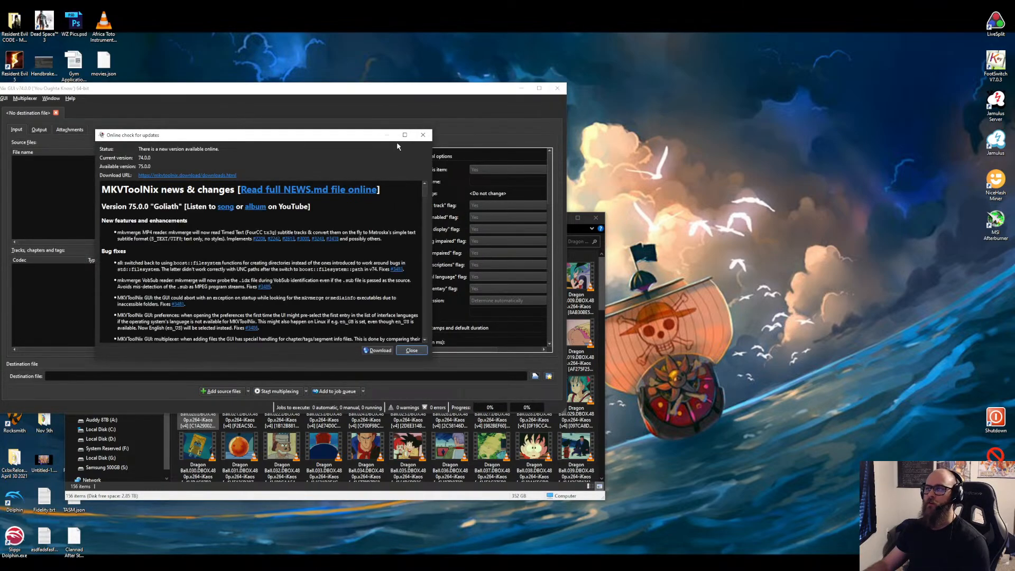
left_click(429, 137)
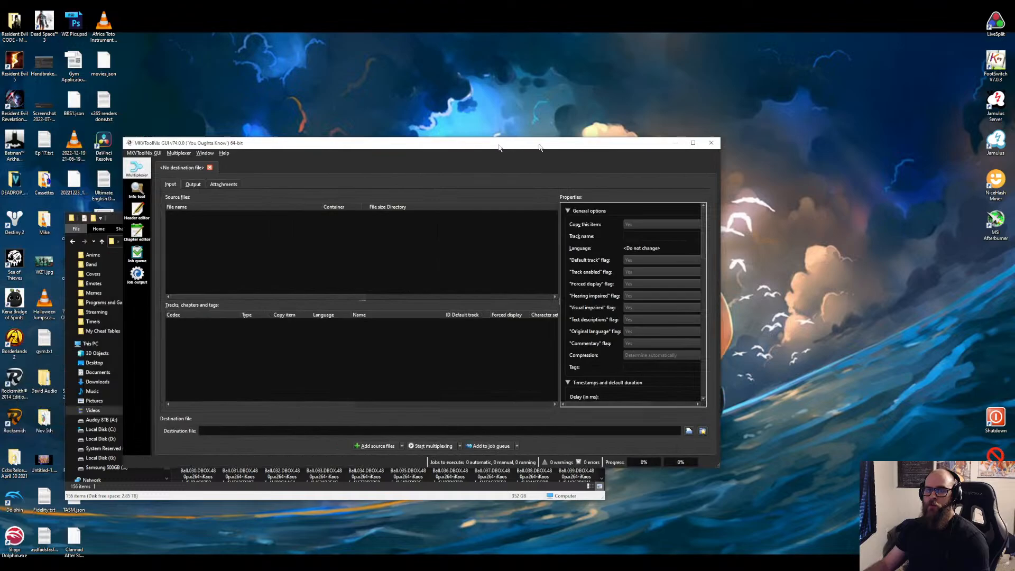
left_click_drag(481, 162, 555, 118)
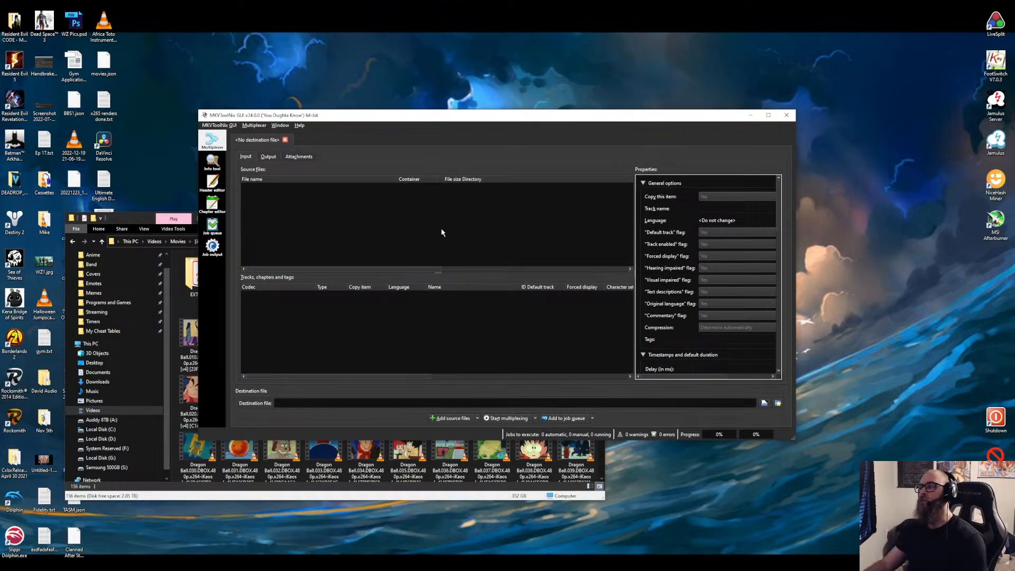
left_click(786, 116)
Launch gMKVExtractGUI from the MKVToolNix program folder and place its window beside the iKaos episode folder.
left_click(6, 558)
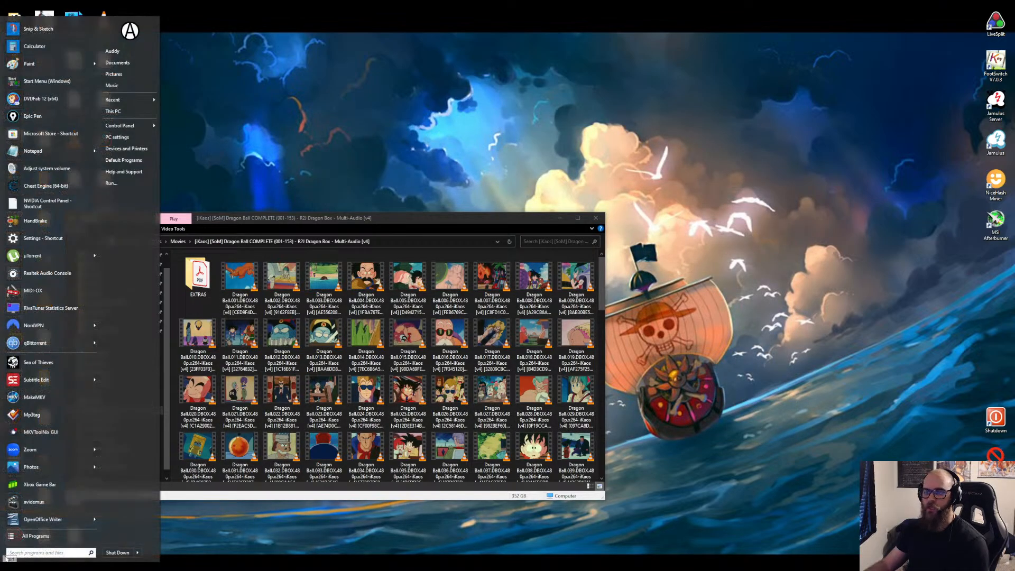
left_click(32, 536)
scroll(39, 458, "down", 5)
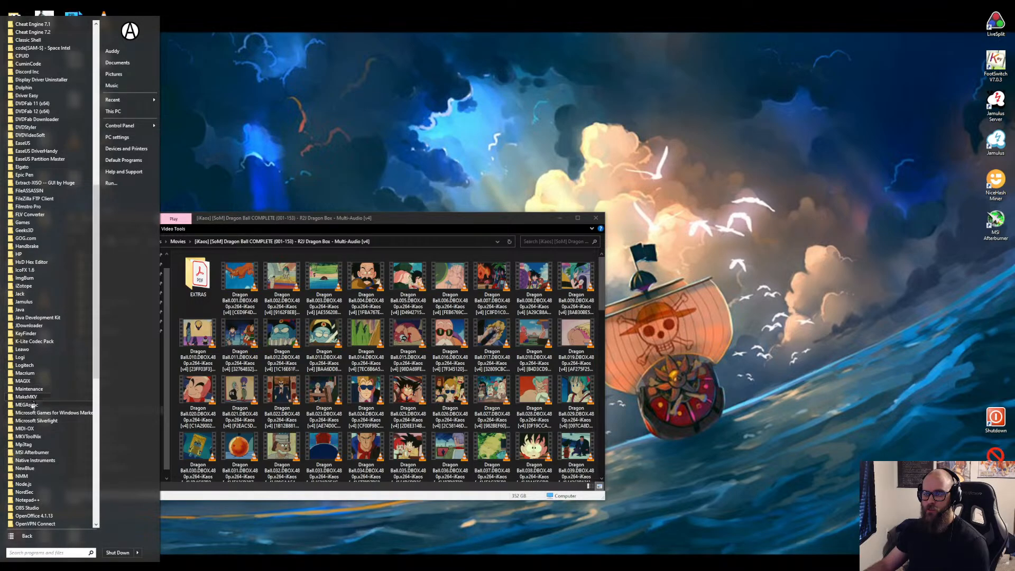
left_click(33, 437)
left_click(56, 447)
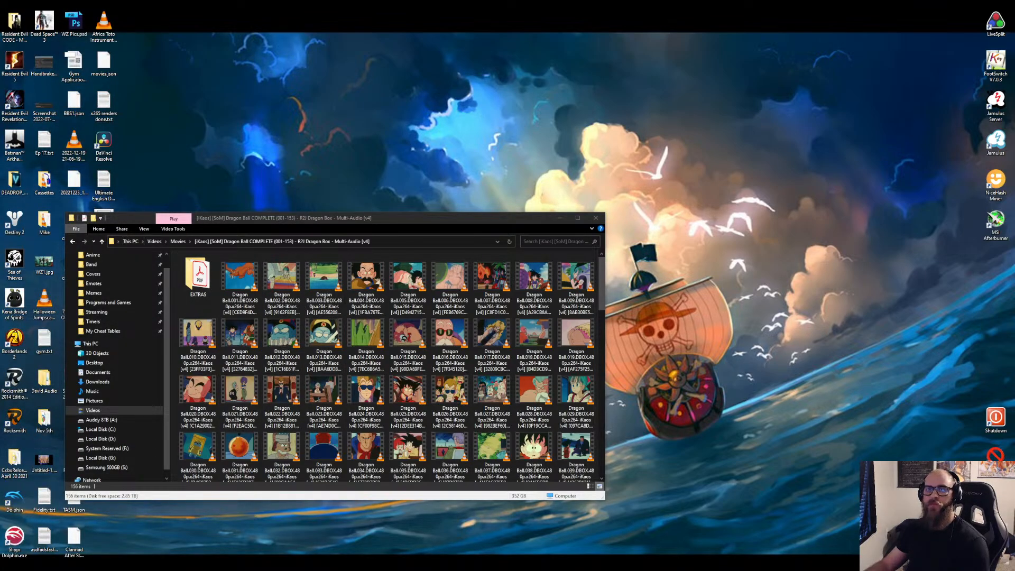
left_click_drag(319, 111, 686, 97)
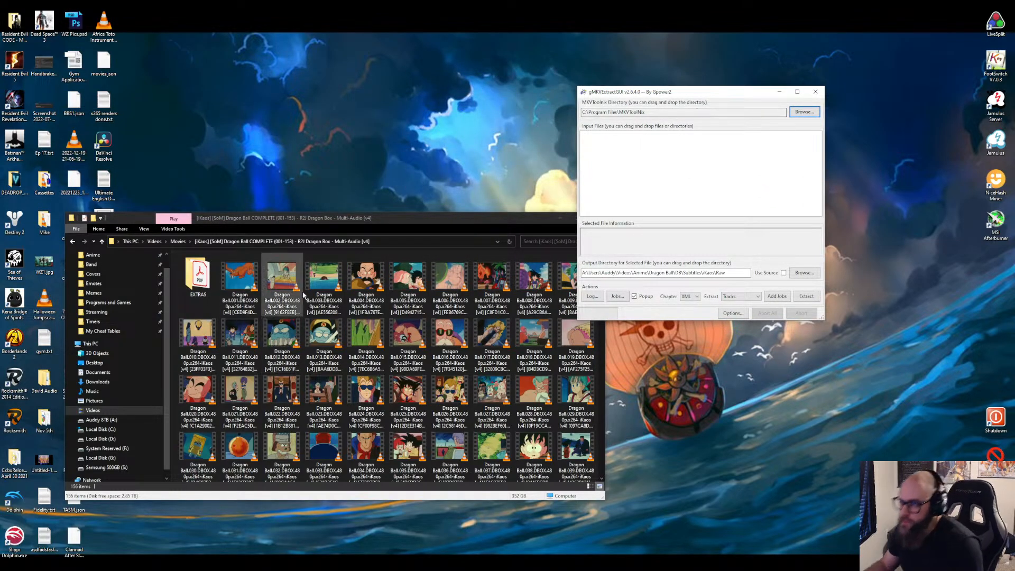
Load the iKaos Dragon Ball episode 050 MKV into gMKVExtractGUI's input files and enlarge the window to show the full track list.
scroll(306, 362, "down", 2)
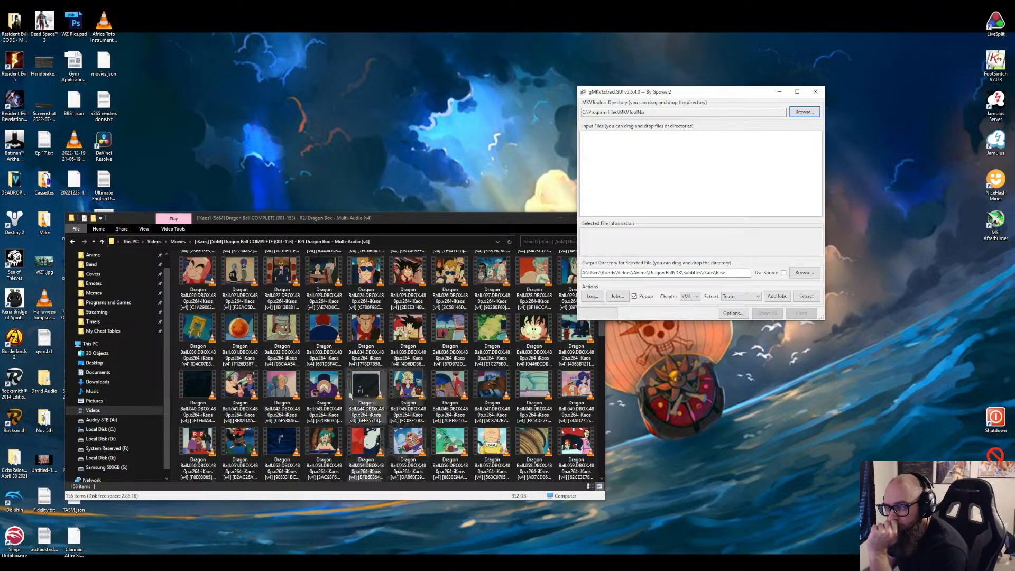
left_click(195, 476)
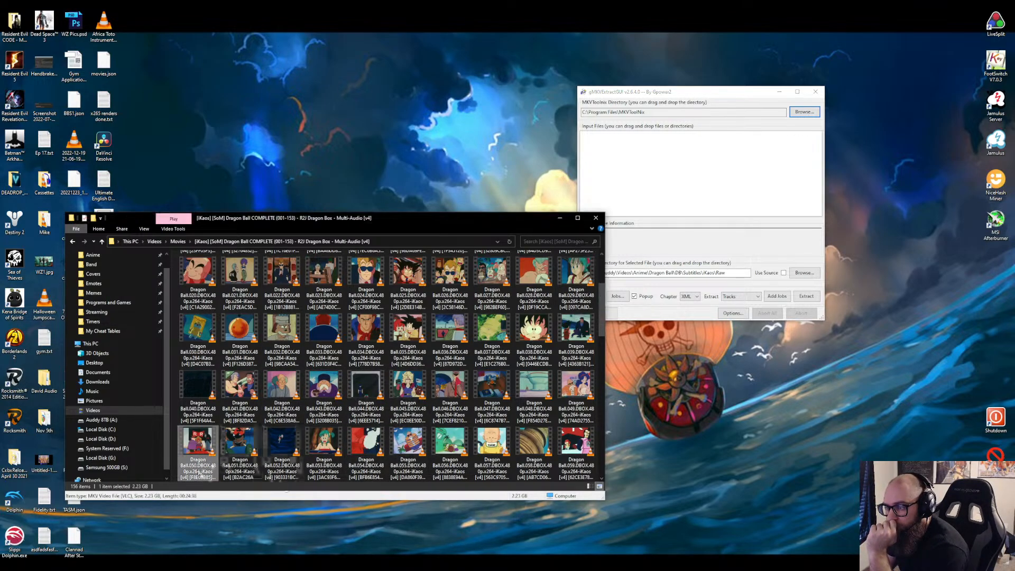
left_click_drag(195, 477, 687, 169)
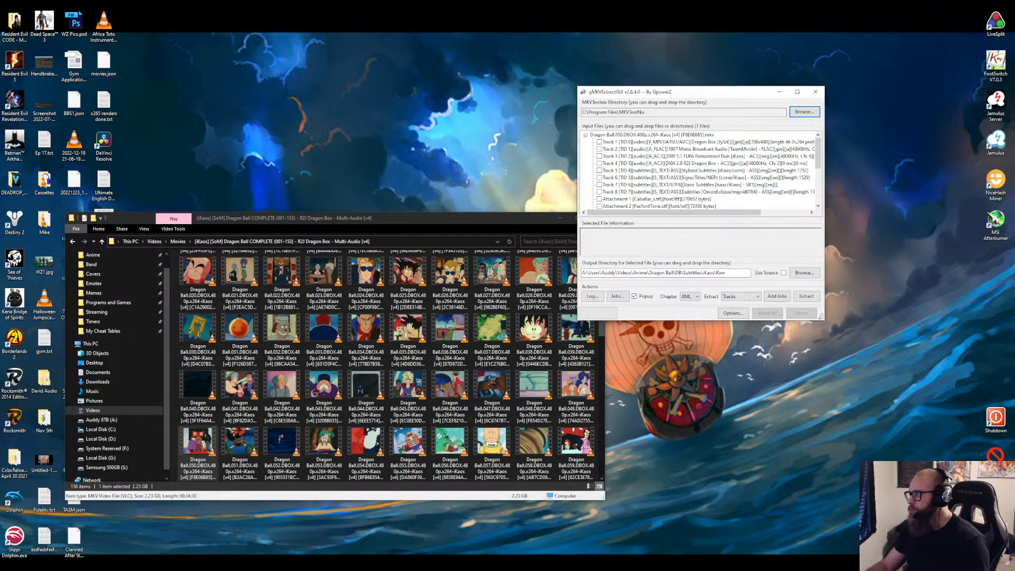
left_click_drag(824, 320, 956, 389)
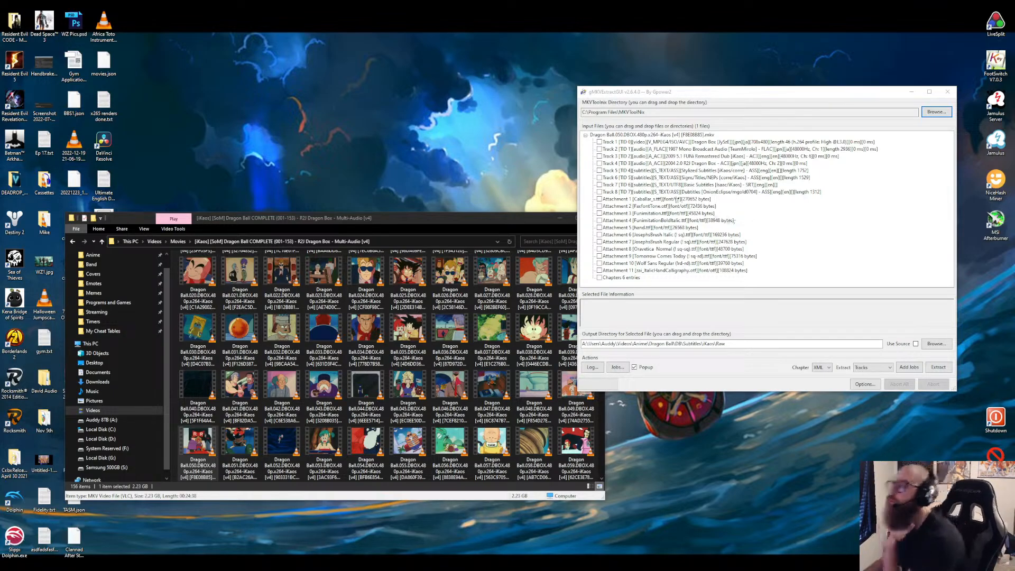
Extract only Track 5, the Stylized Subtitles ASS track, from episode 050 into the Raw output directory.
left_click(734, 171)
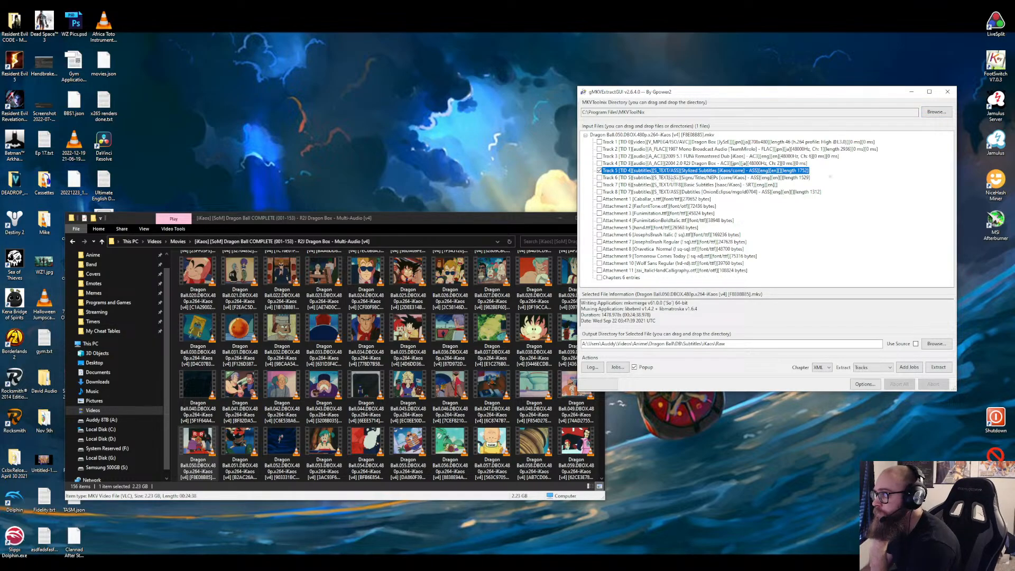
left_click(741, 192)
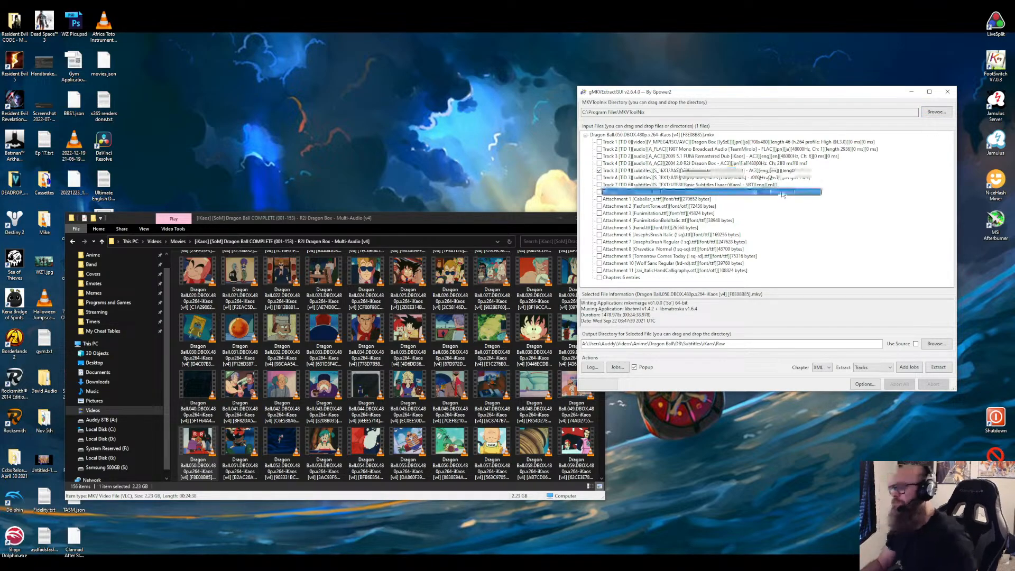
left_click(740, 171)
left_click(733, 185)
left_click(698, 192)
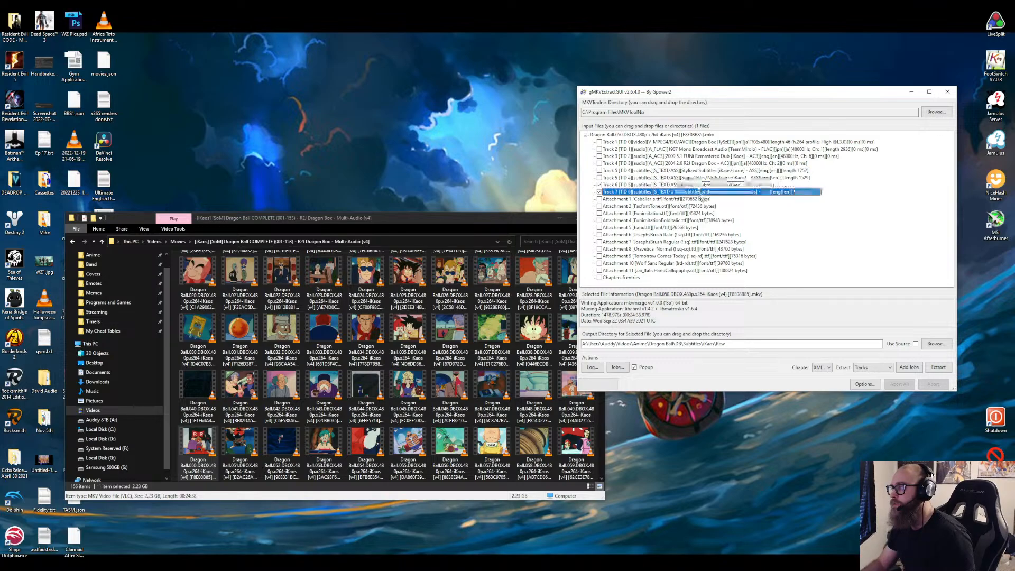
left_click(687, 185)
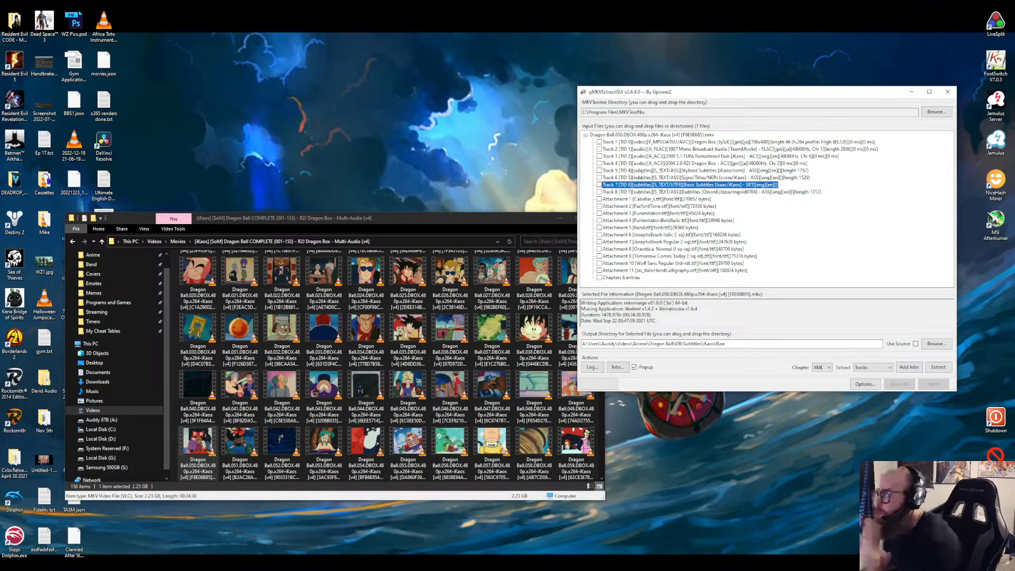
left_click(760, 171)
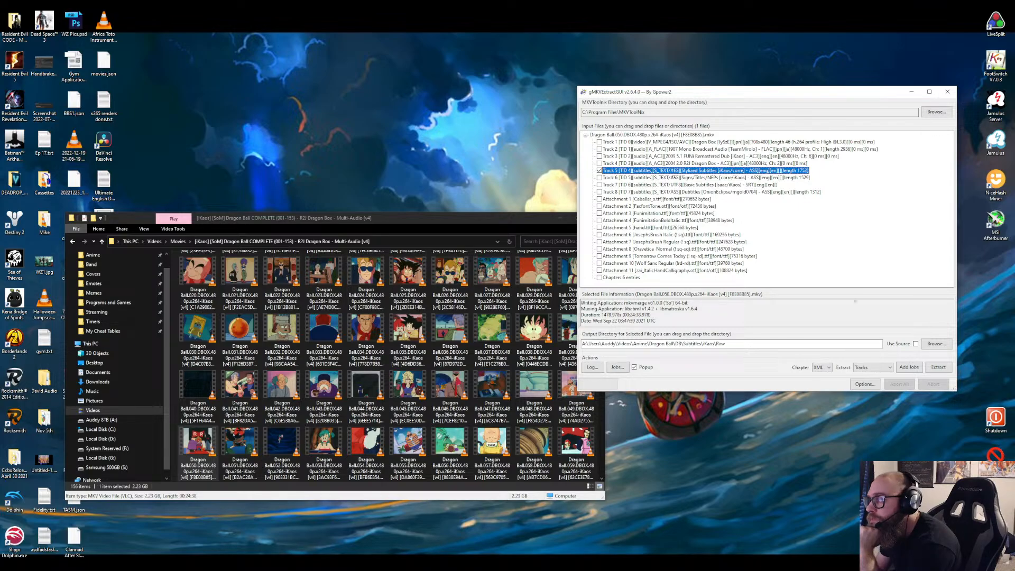
left_click(938, 368)
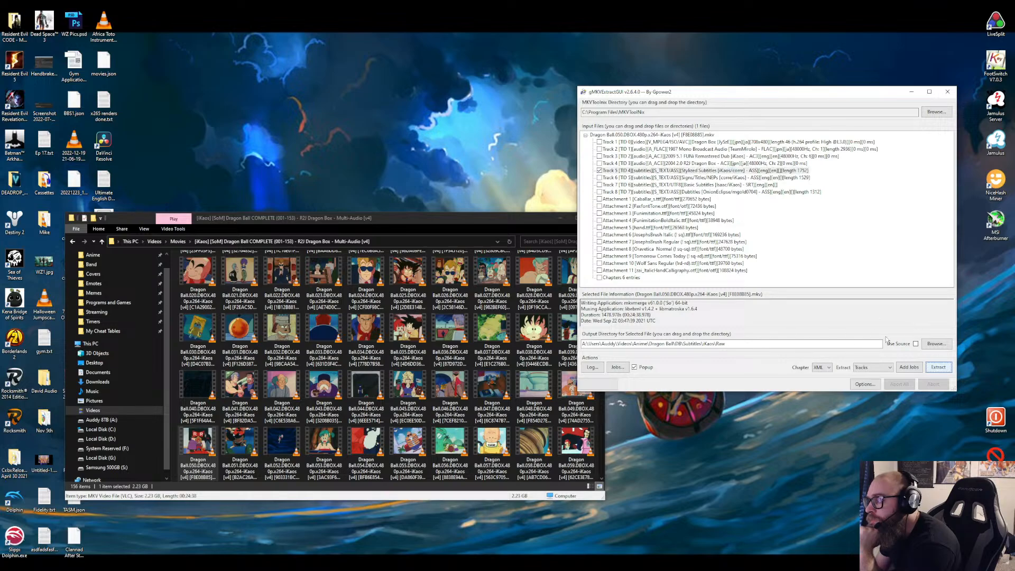
View the subtitle files in the Raw output directory and minimize gMKVExtractGUI.
left_click(936, 343)
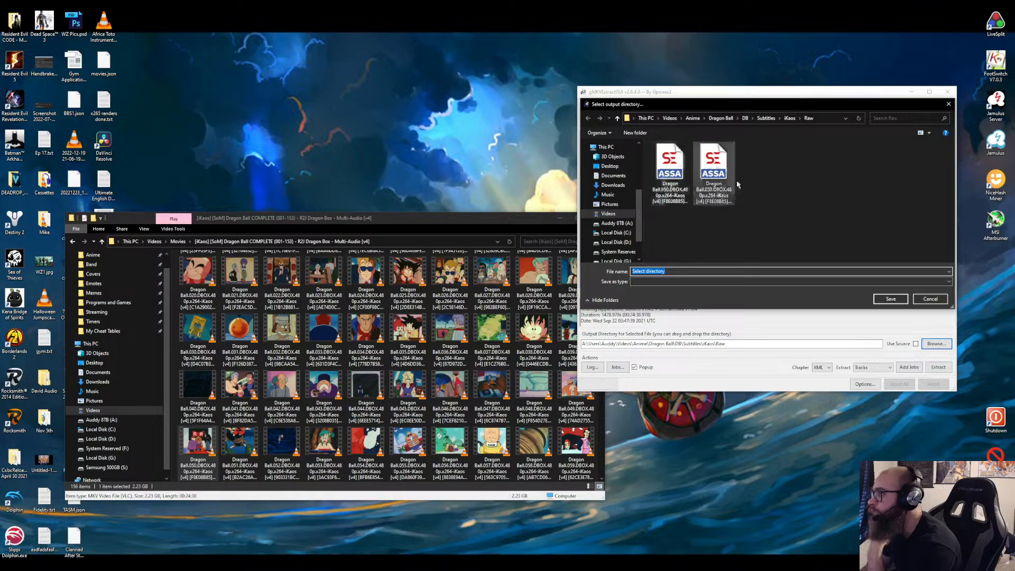
double_click(721, 195)
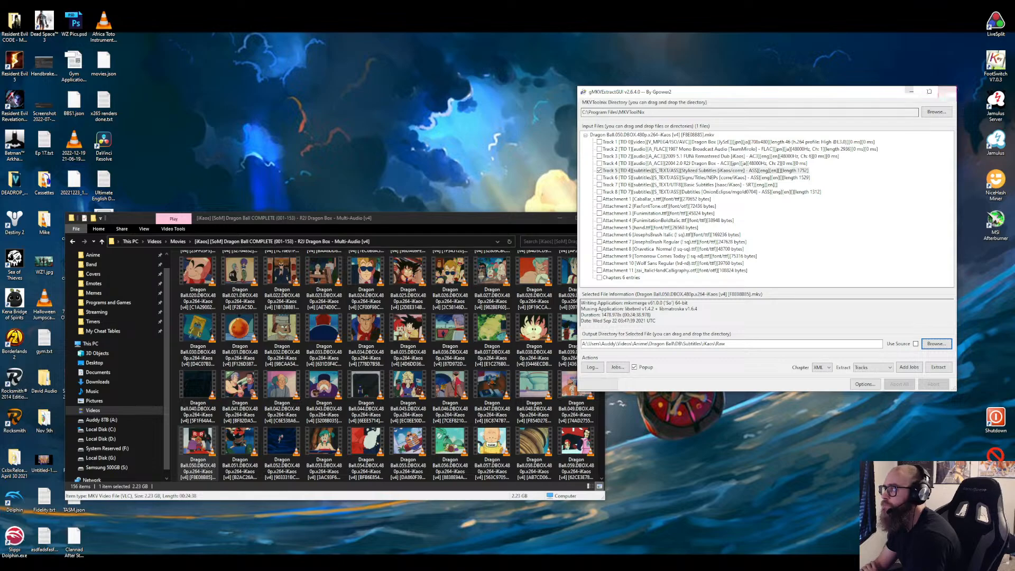
left_click(908, 91)
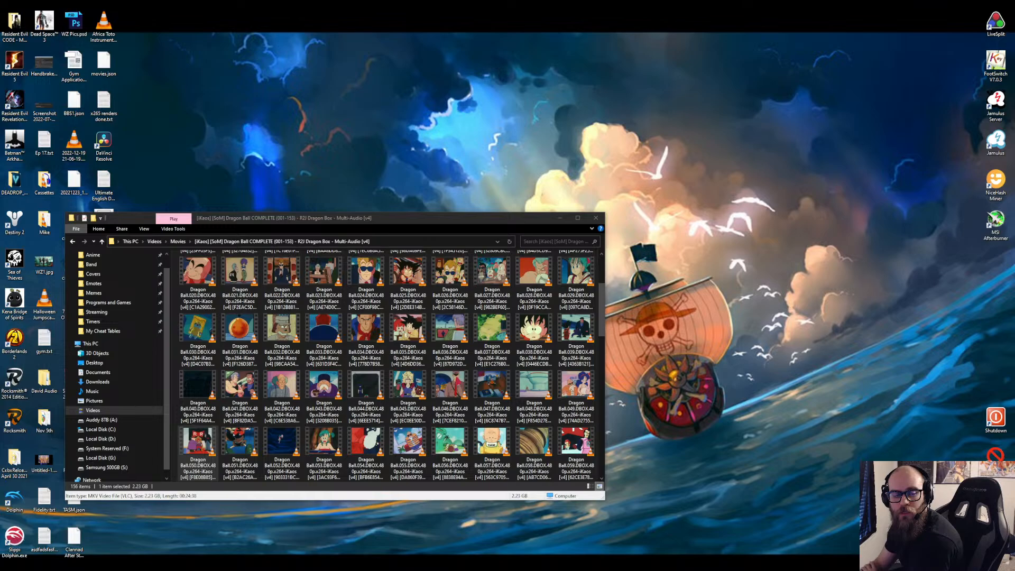
Try copying the episode 050 track 5 subtitle file from the Raw folder into the parent iKaos folder.
left_click_drag(0, 151, 586, 183)
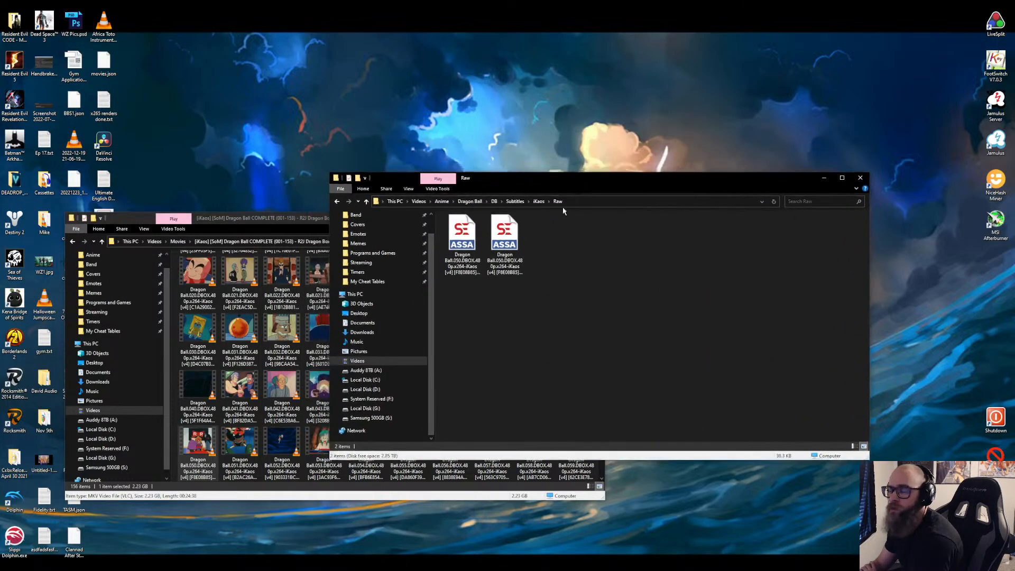
left_click(463, 271)
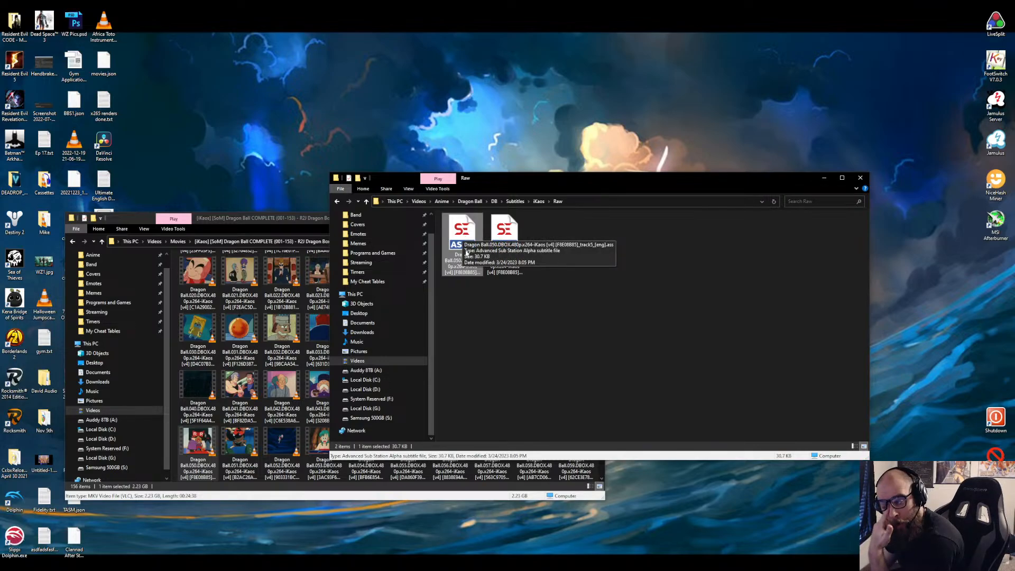
right_click(463, 267)
left_click(521, 358)
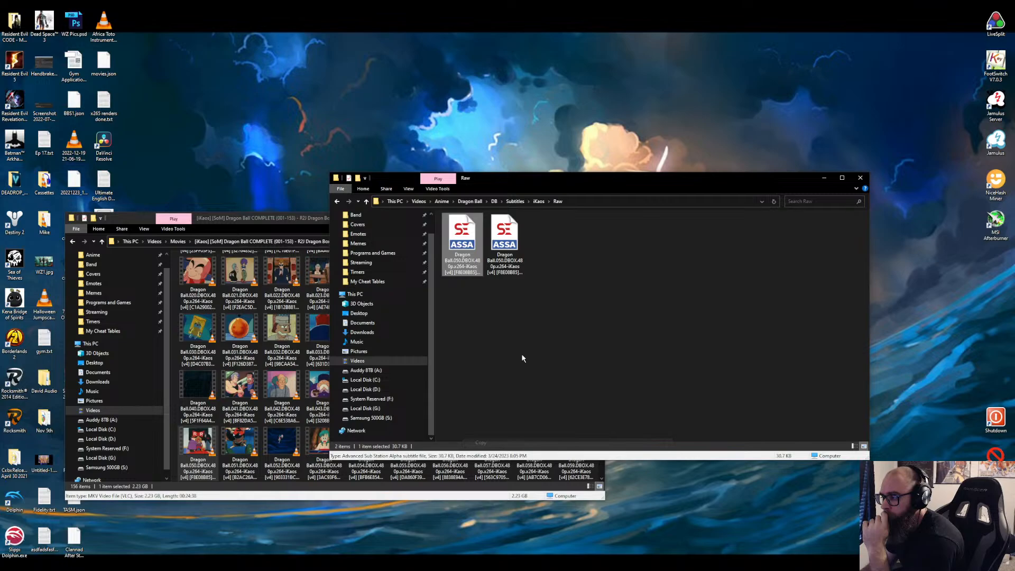
left_click(538, 201)
right_click(611, 288)
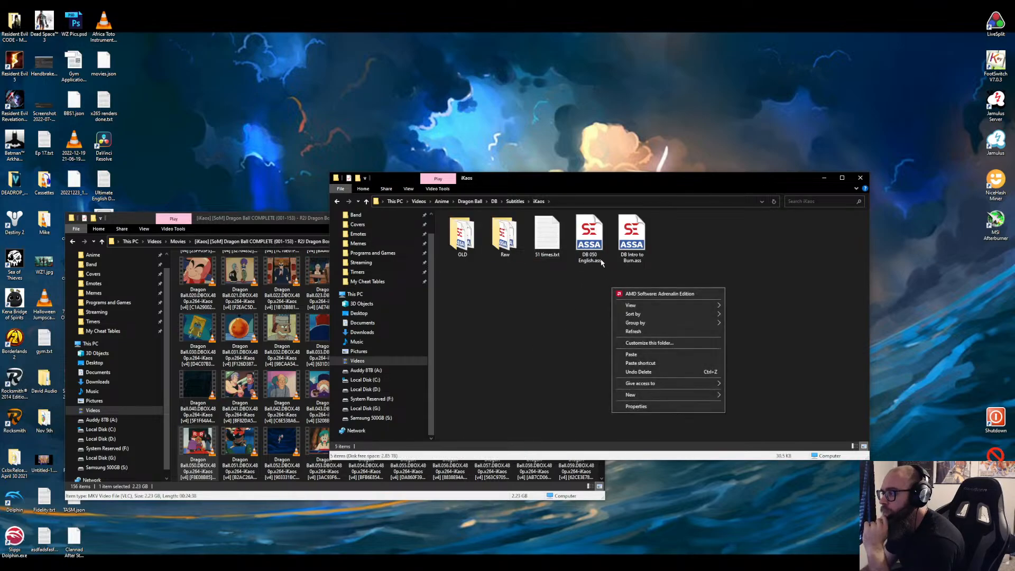
left_click(569, 351)
left_click(595, 259)
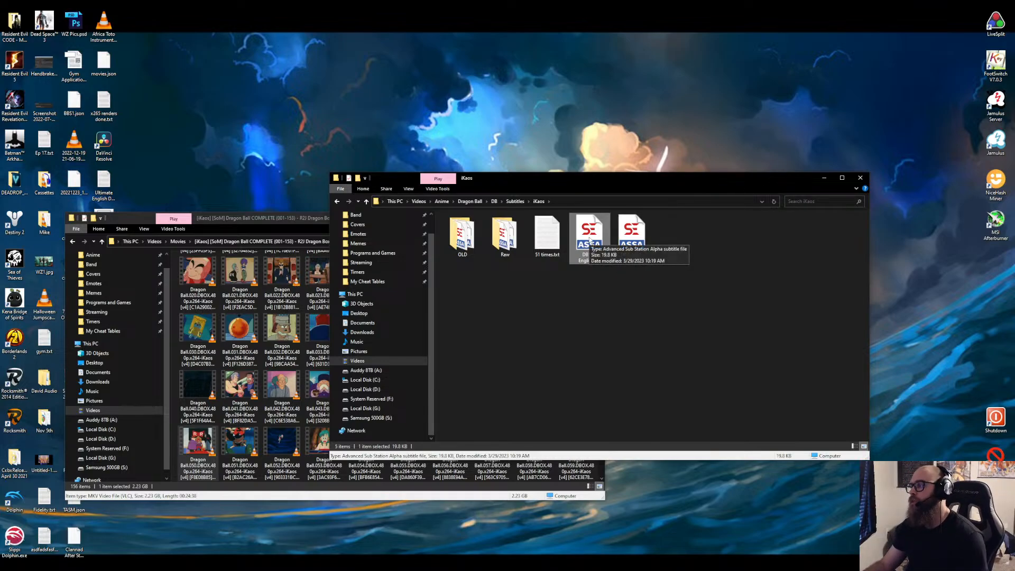
Open the episode 050 track 5 .ass file from the Raw folder in Subtitle Edit.
double_click(505, 236)
left_click(465, 231)
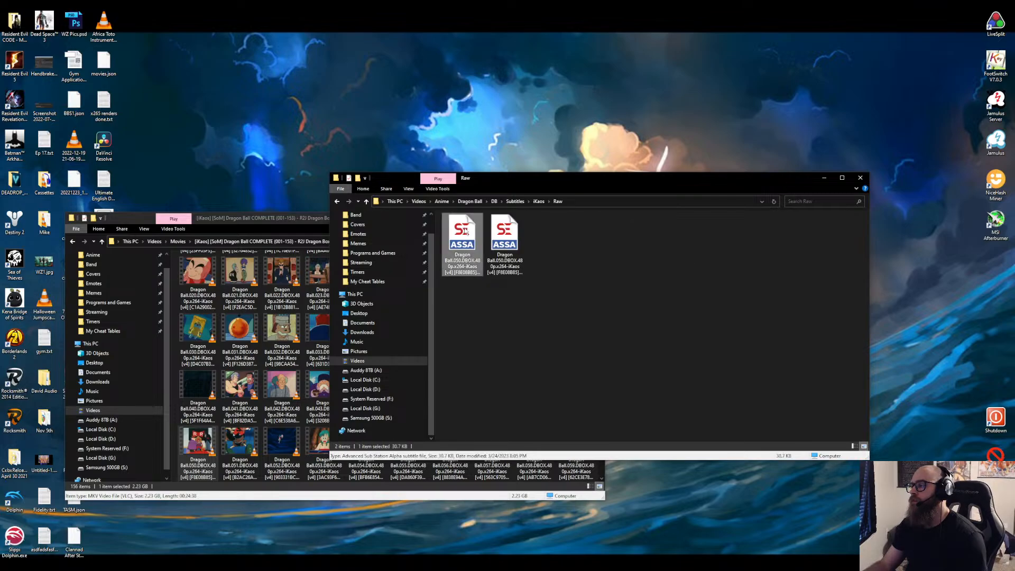
double_click(465, 231)
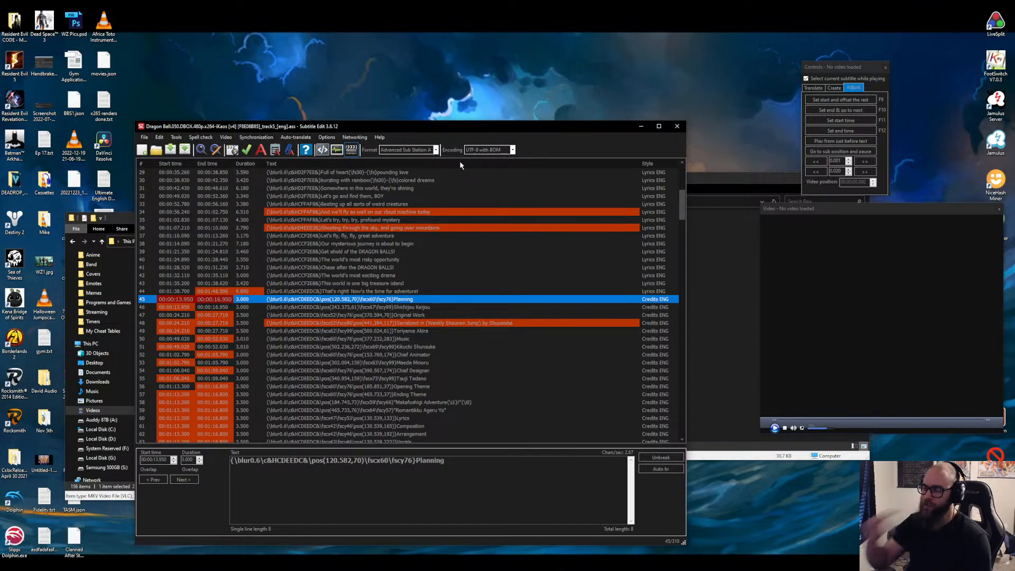
Examine the lyrics and credits lines of the subtitle file and its Advanced Sub Station Alpha styles.
scroll(379, 231, "up", 9)
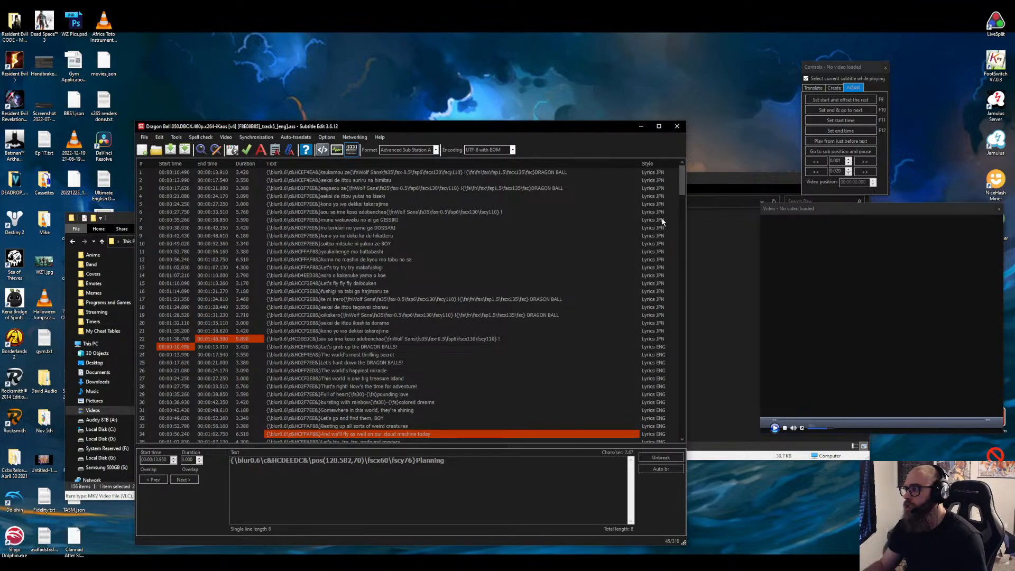
scroll(612, 317, "down", 5)
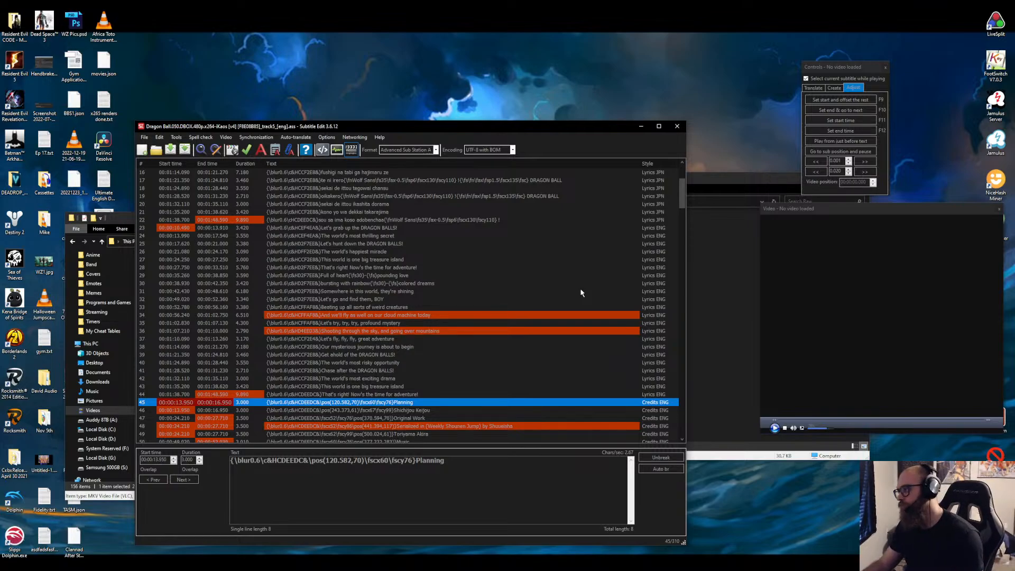
scroll(454, 295, "down", 1)
scroll(453, 292, "up", 5)
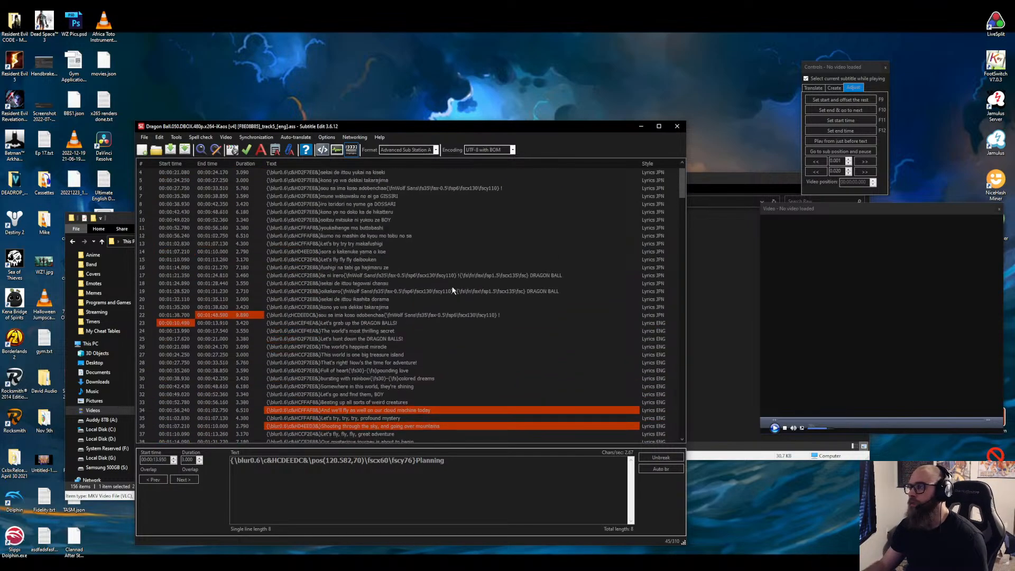
left_click(275, 149)
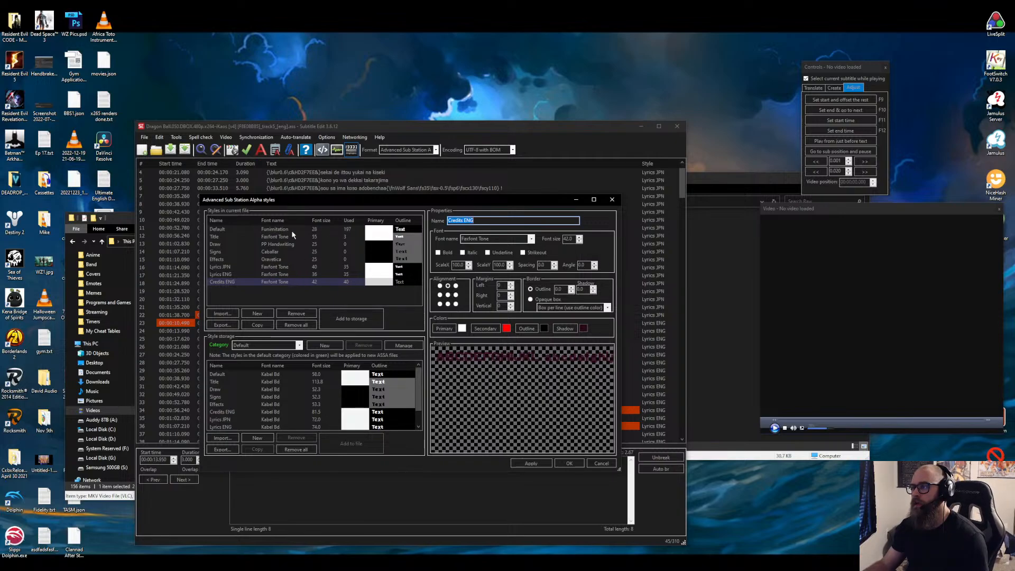
left_click(612, 200)
Inspect the \c&HD2F7EE& colour tag in subtitle line 4 and view the Replace dialog.
left_click(322, 173)
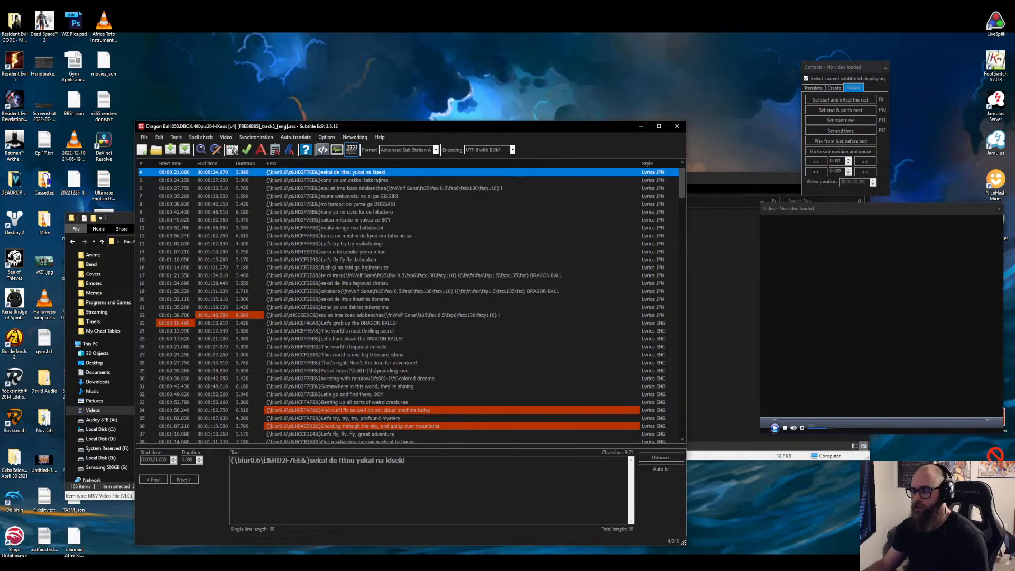
left_click_drag(261, 461, 305, 465)
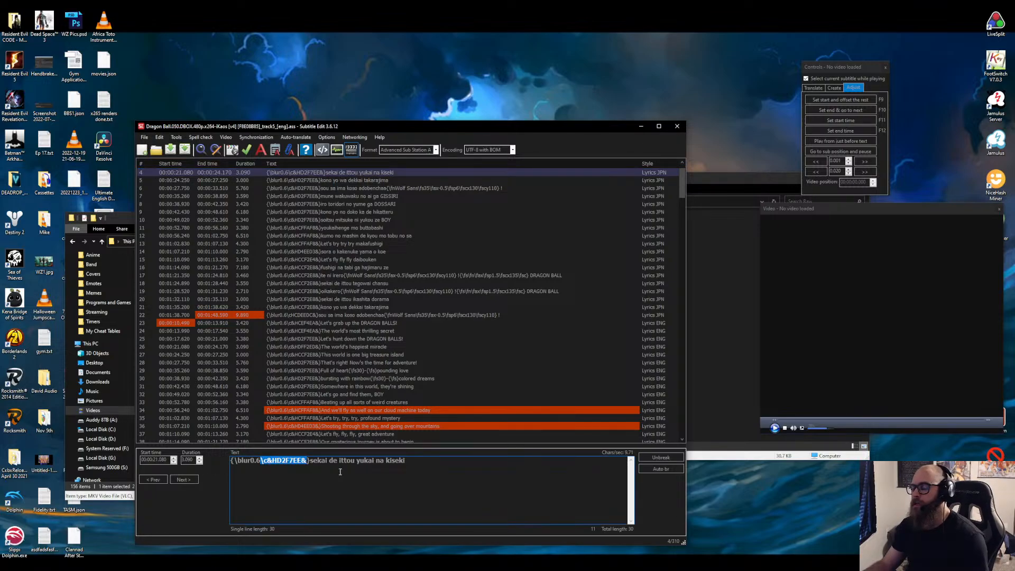
left_click(340, 472)
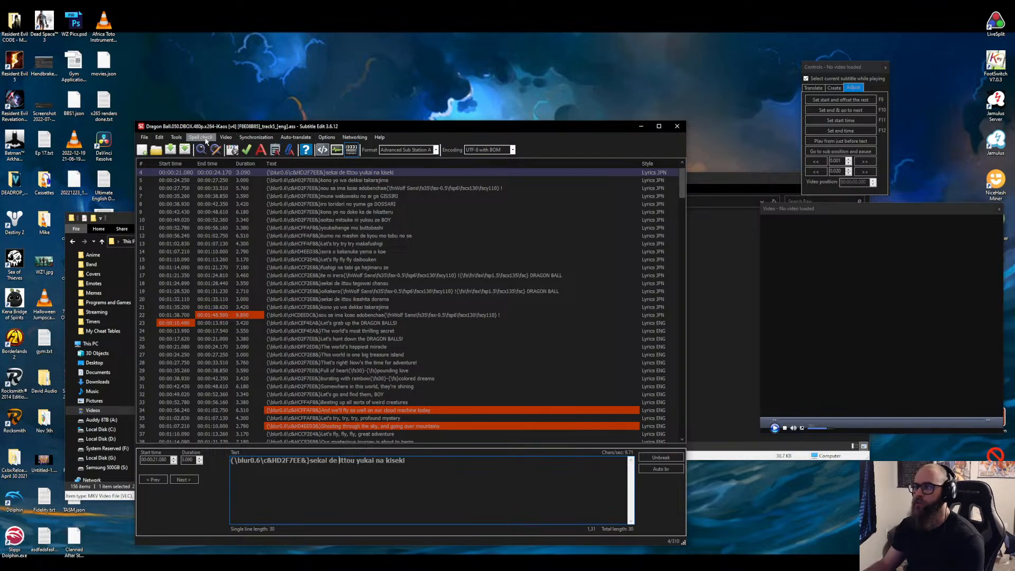
left_click(159, 137)
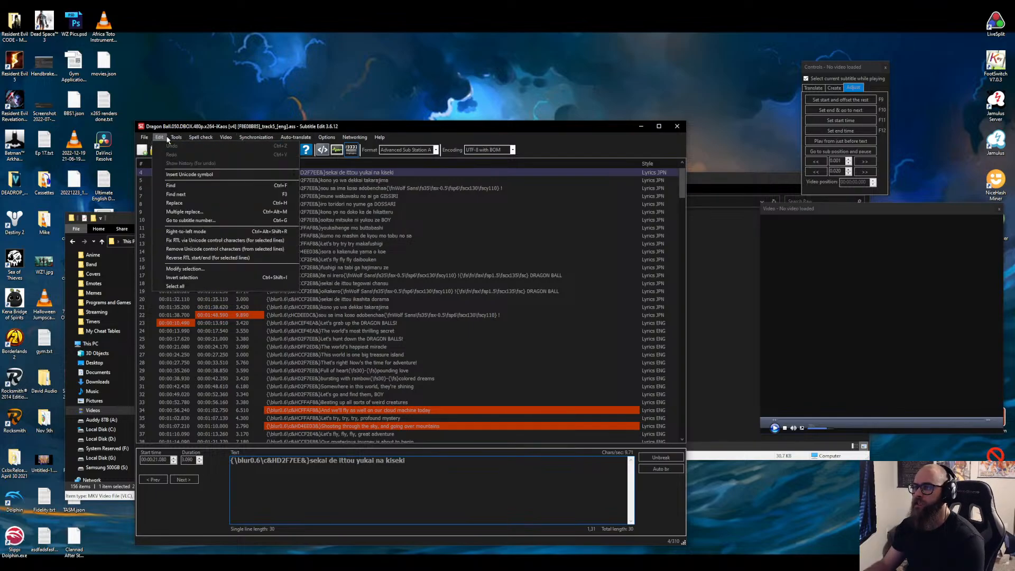
left_click(192, 203)
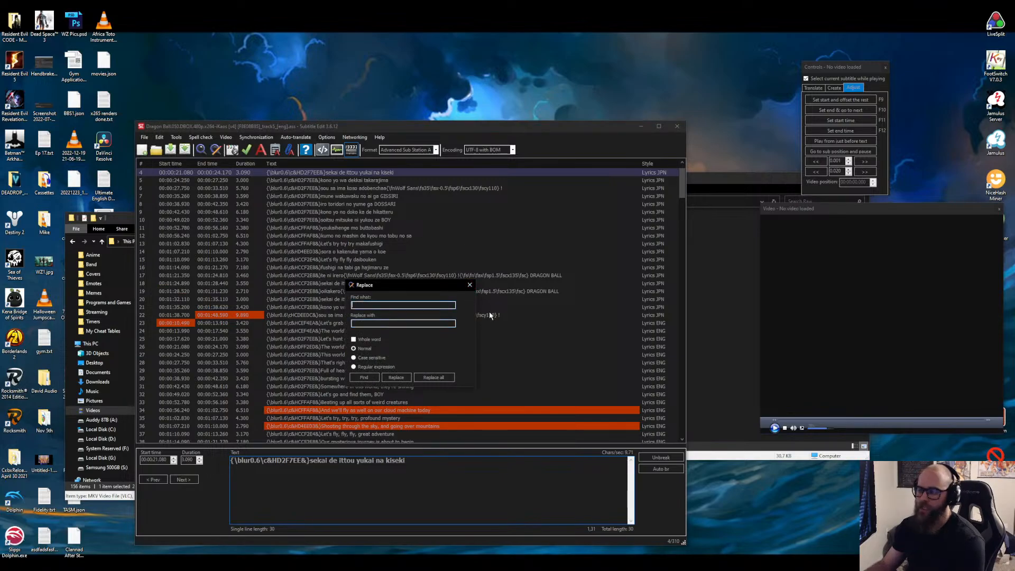
left_click(469, 285)
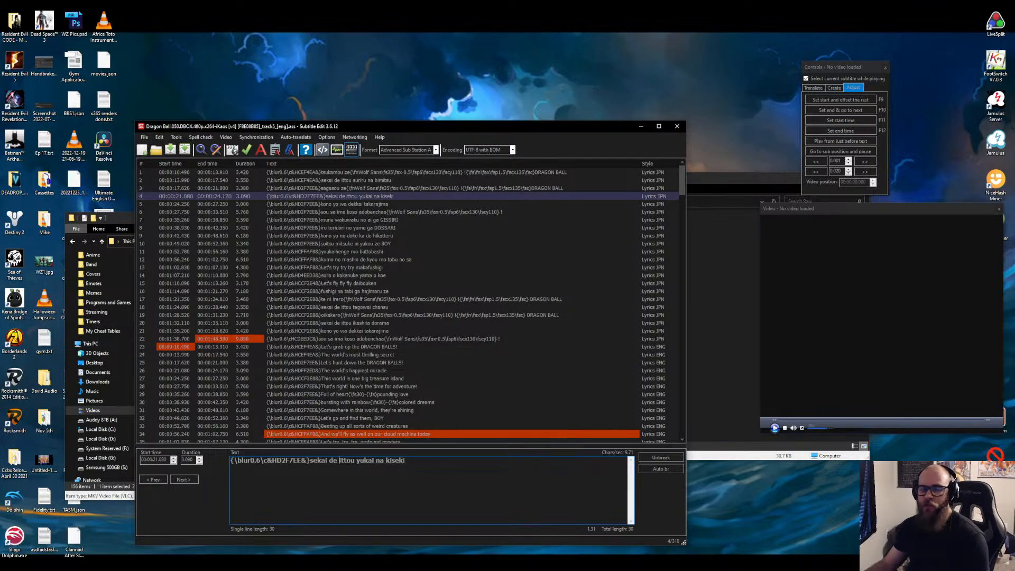
Load "Dragon Ball 50 - The Trap is Sprung!.mkv" from the Bluray folder into Subtitle Edit's video player, and move the folder window away.
left_click(127, 223)
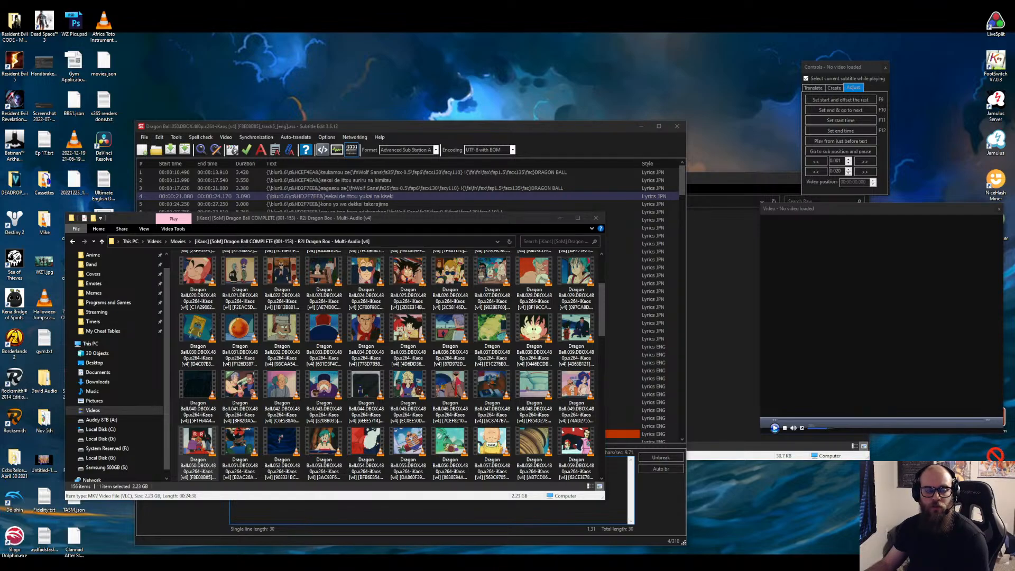
left_click_drag(0, 166, 408, 169)
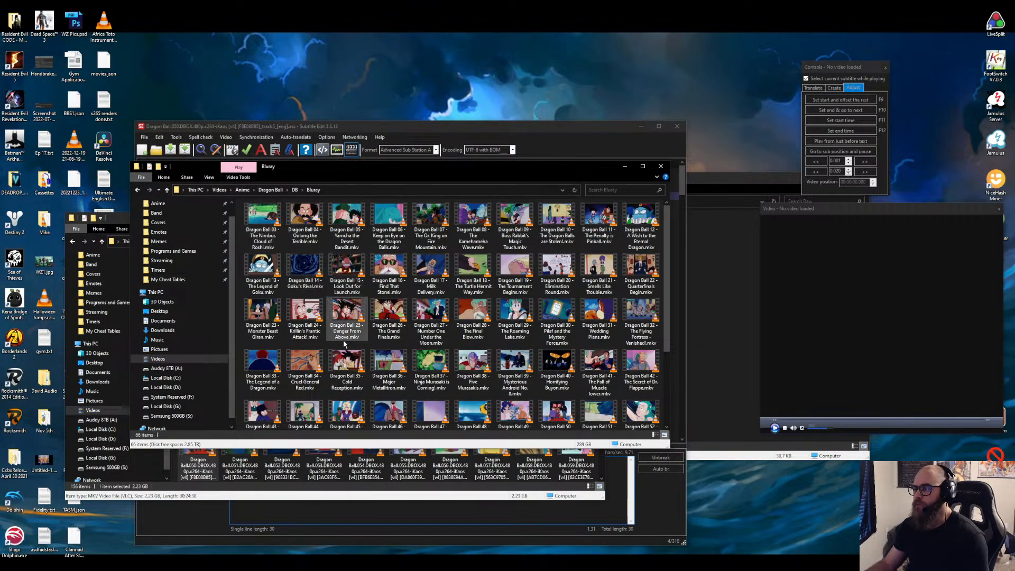
scroll(452, 373, "down", 3)
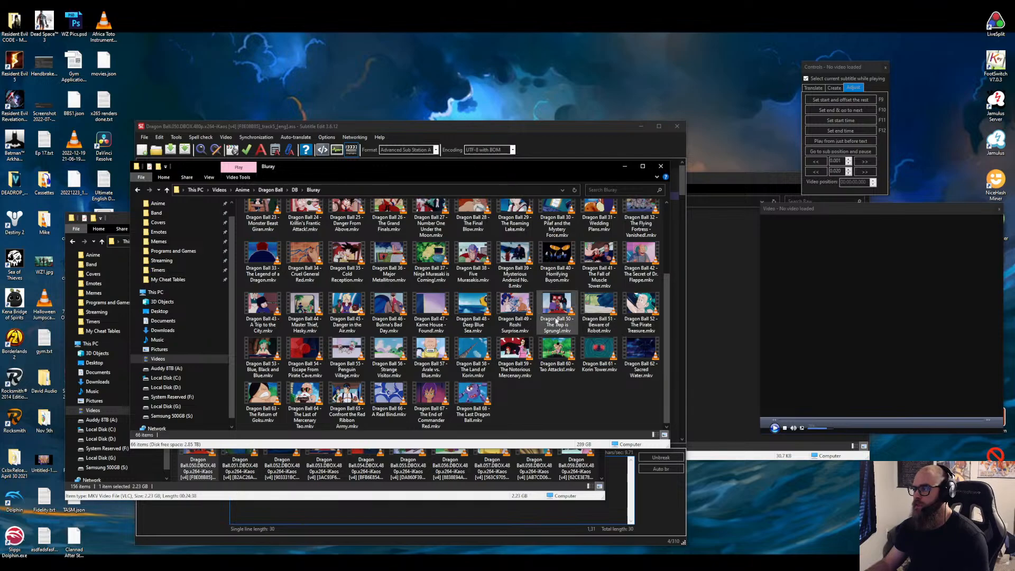
left_click_drag(555, 322, 868, 336)
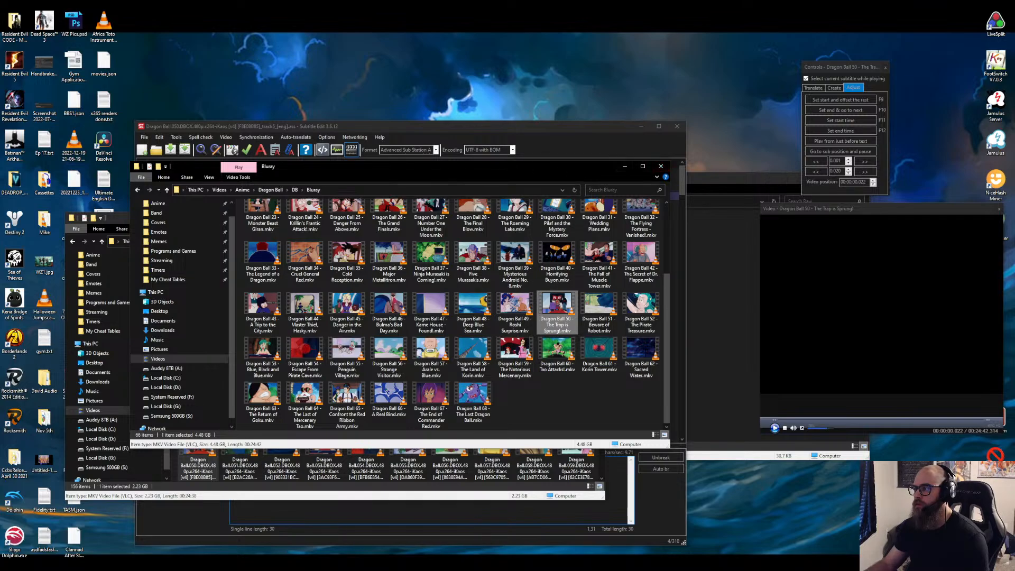
left_click_drag(347, 168, 0, 156)
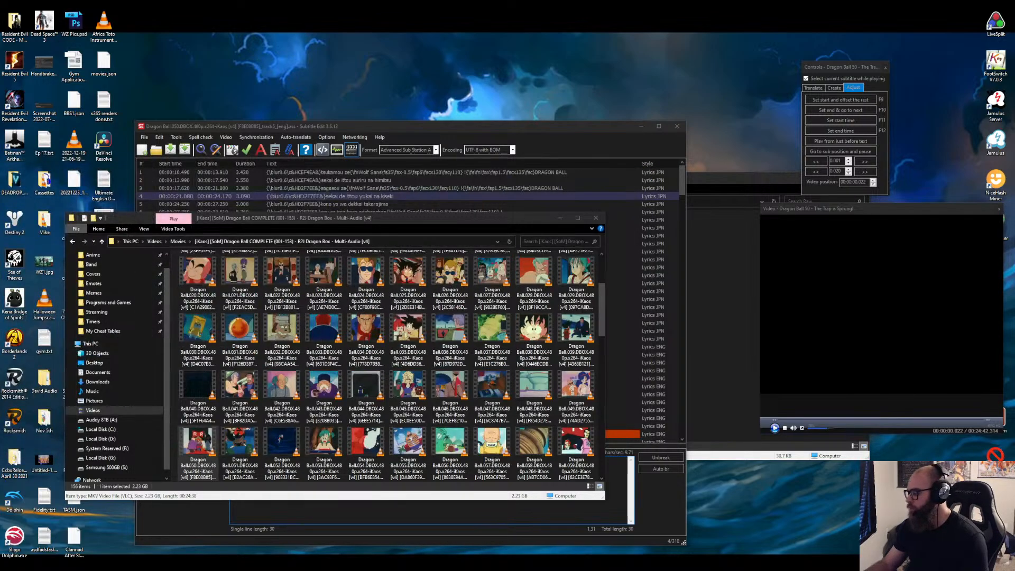
left_click_drag(275, 217, 0, 218)
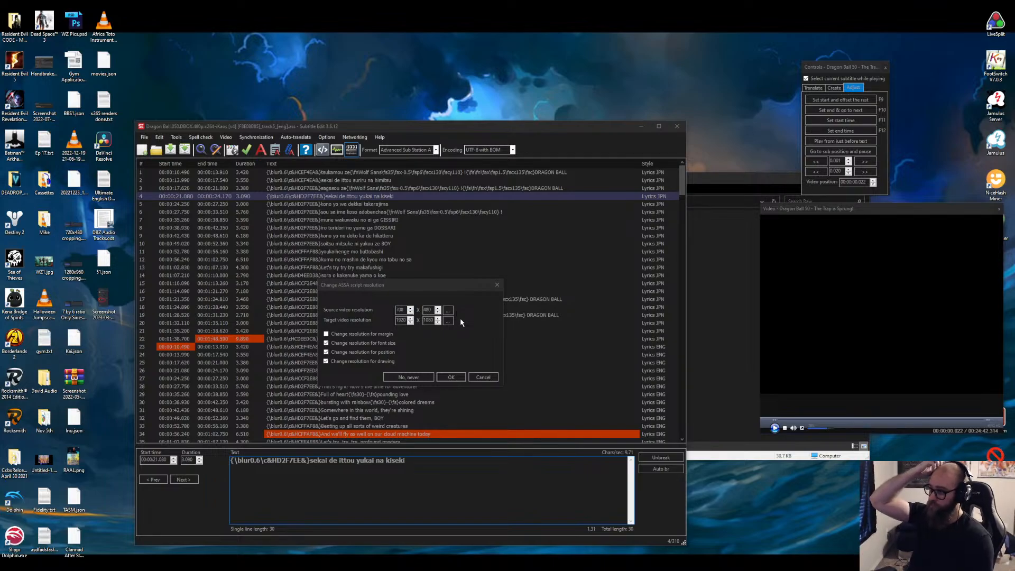
double_click(401, 320)
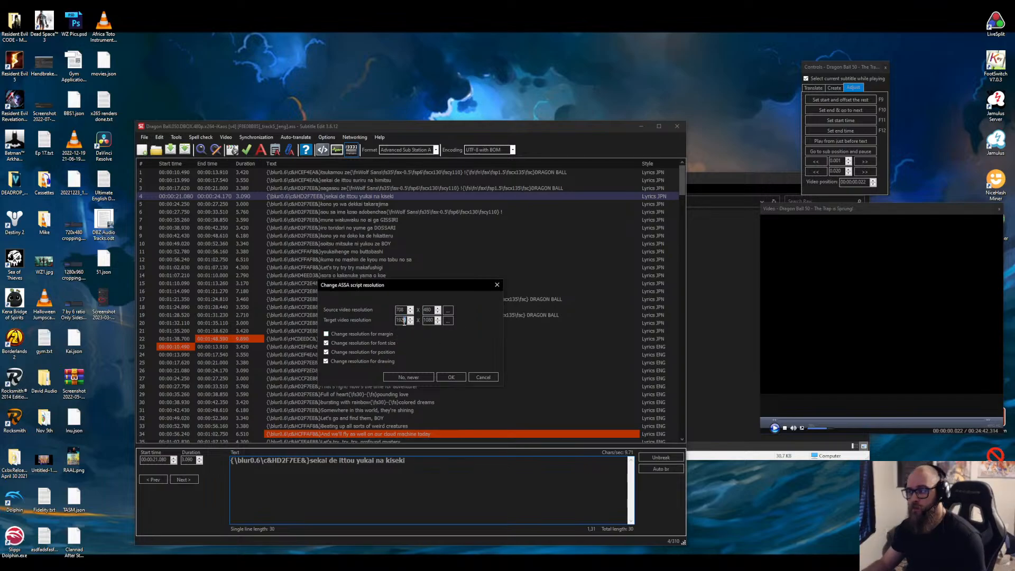
type("1440")
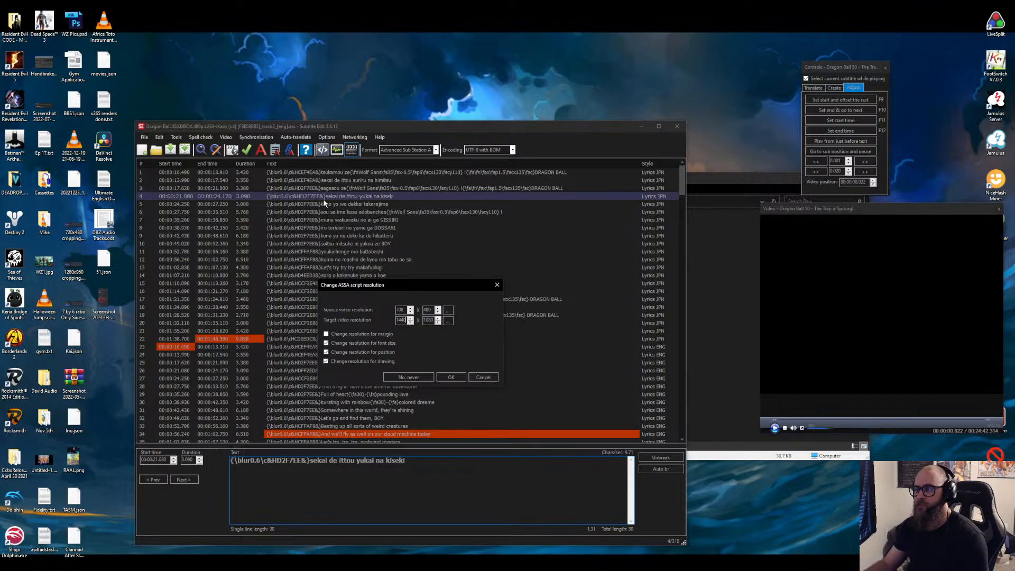
left_click(481, 377)
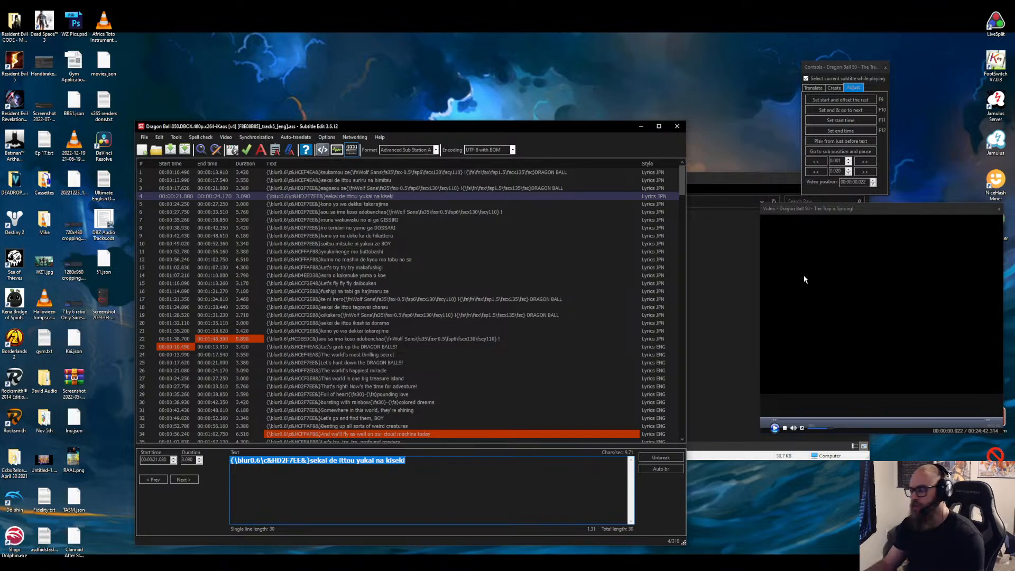
Review the Auto save option in Subtitle Edit's general settings and accept the dialog.
left_click(161, 138)
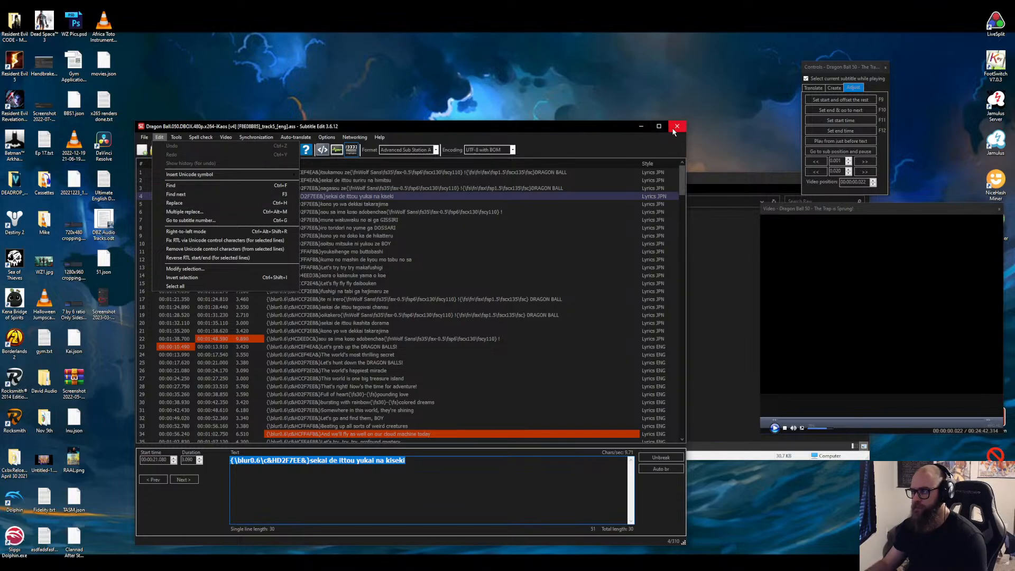
left_click(339, 136)
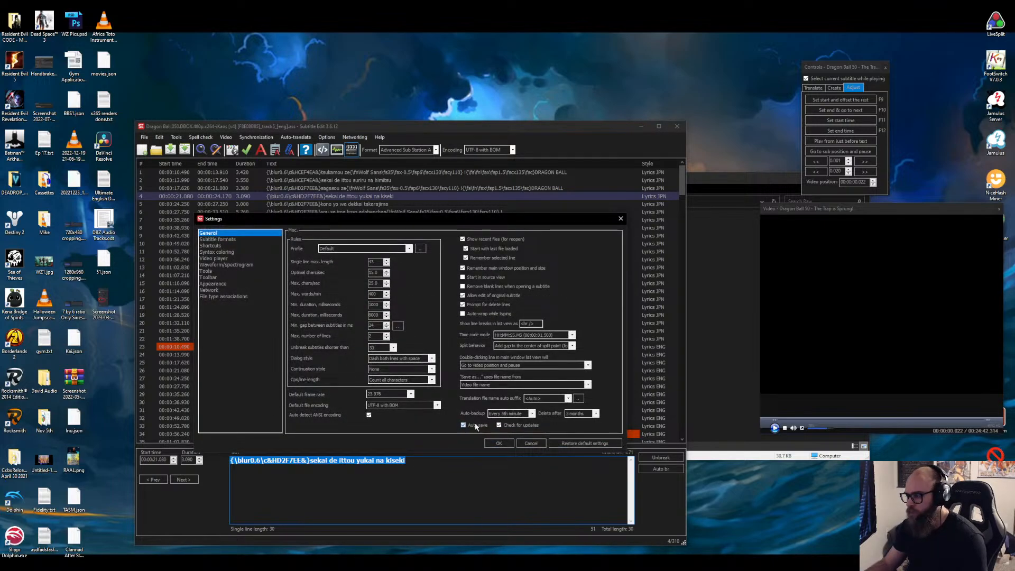
left_click(496, 444)
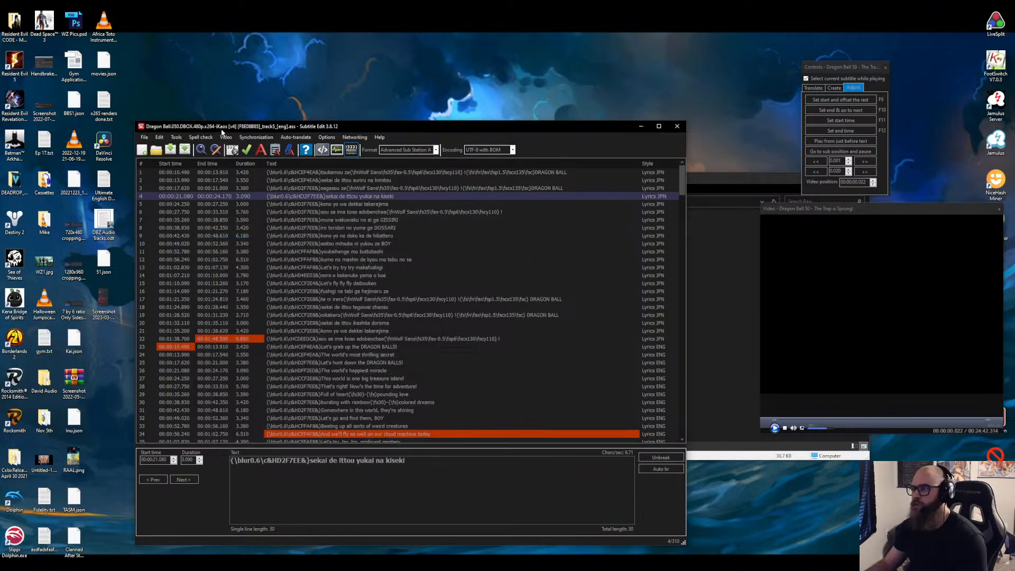
Close the episode 050 subtitle and open DB Intro to Burn.ass from the iKaos folder, dismissing the script resolution change.
left_click(684, 126)
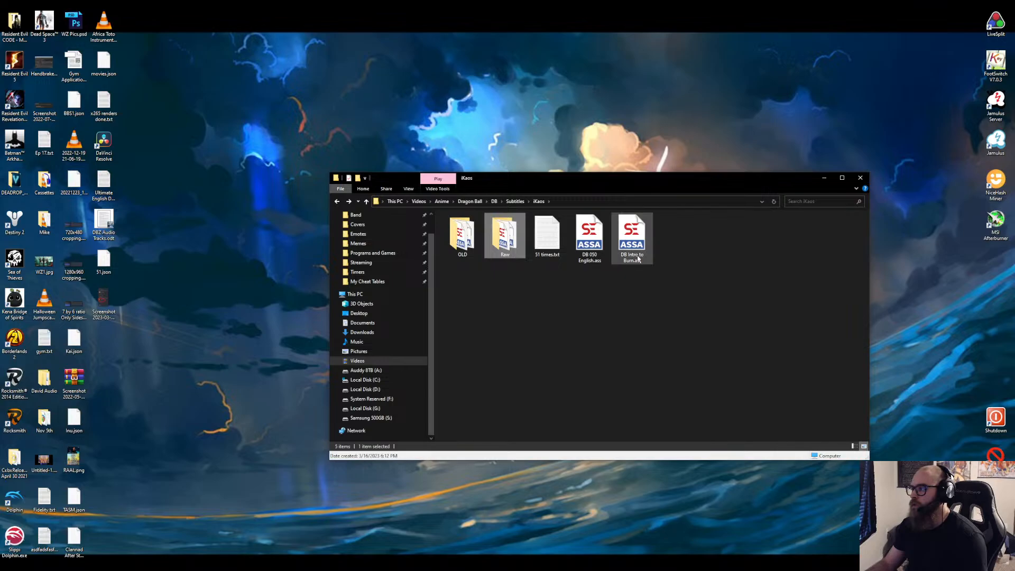
left_click(636, 243)
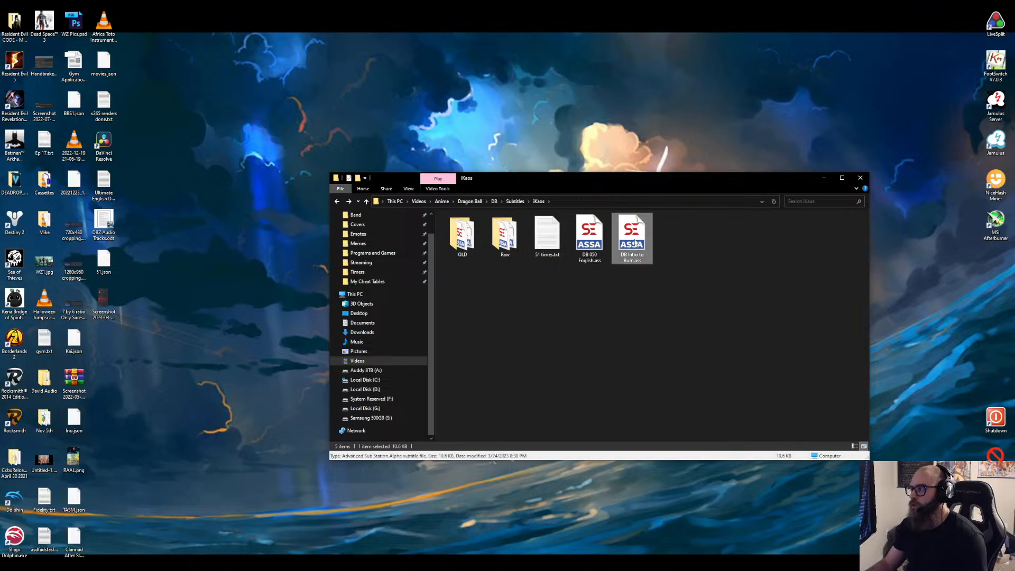
double_click(636, 243)
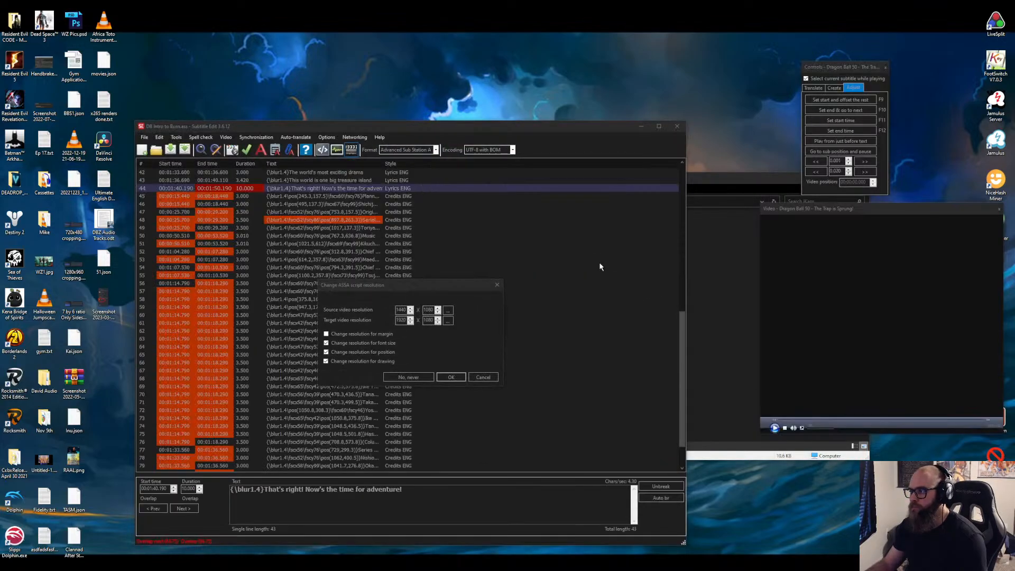
left_click(497, 286)
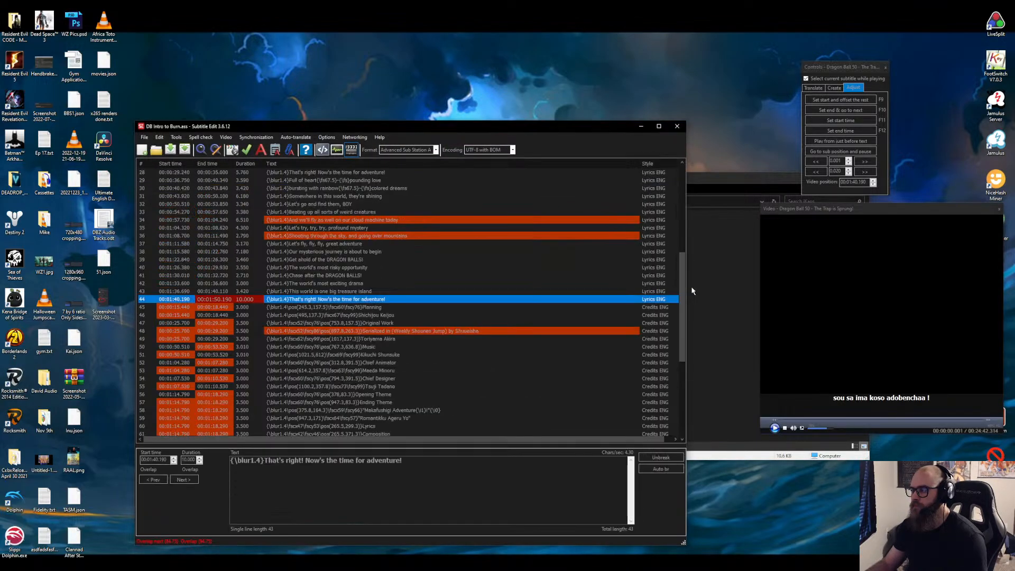
Review the intro subtitle lines and play the episode video from line 1 to compare the lyrics with the picture.
scroll(437, 257, "down", 8)
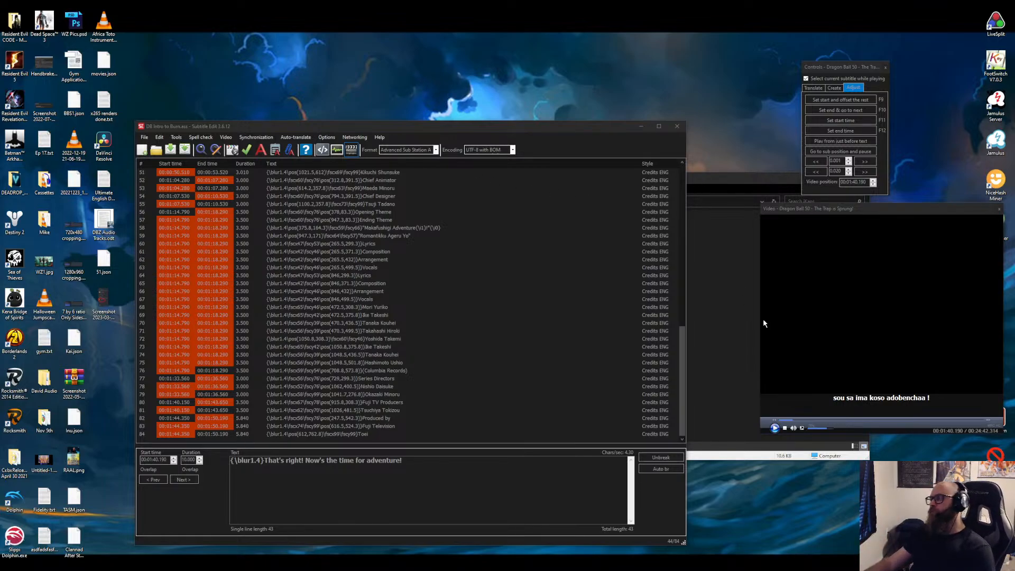
scroll(387, 314, "up", 15)
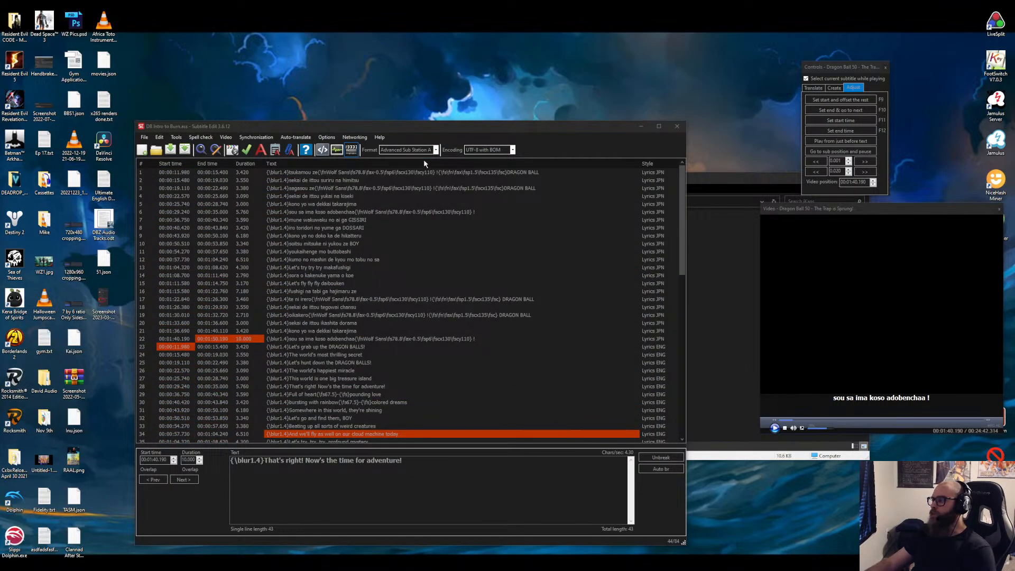
left_click(412, 172)
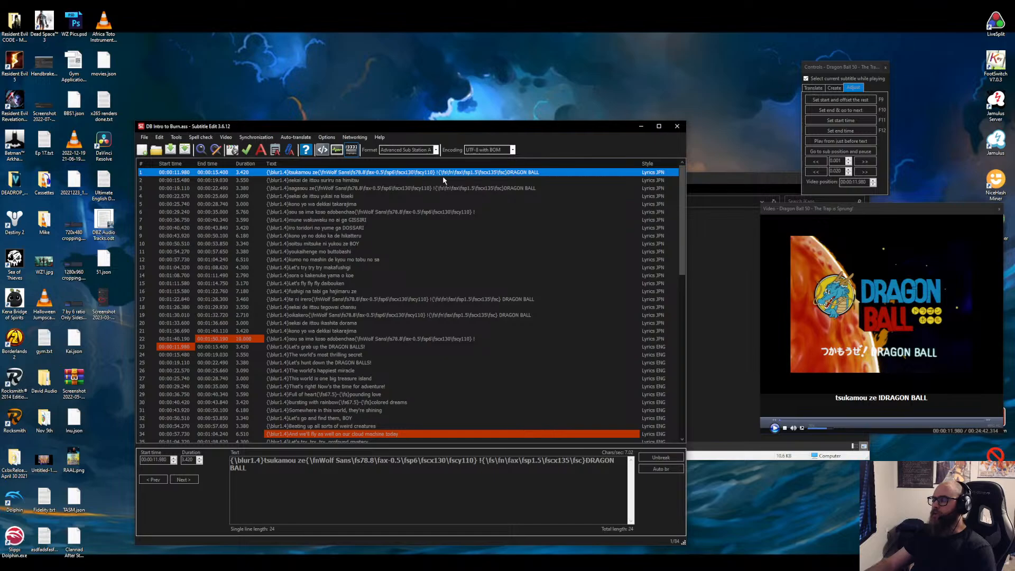
left_click(776, 428)
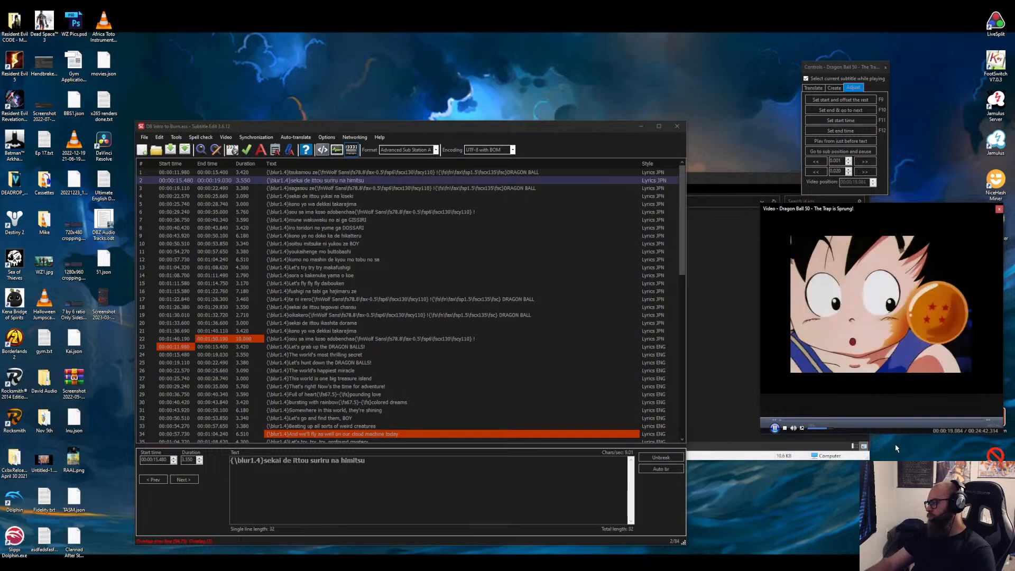
left_click(883, 382)
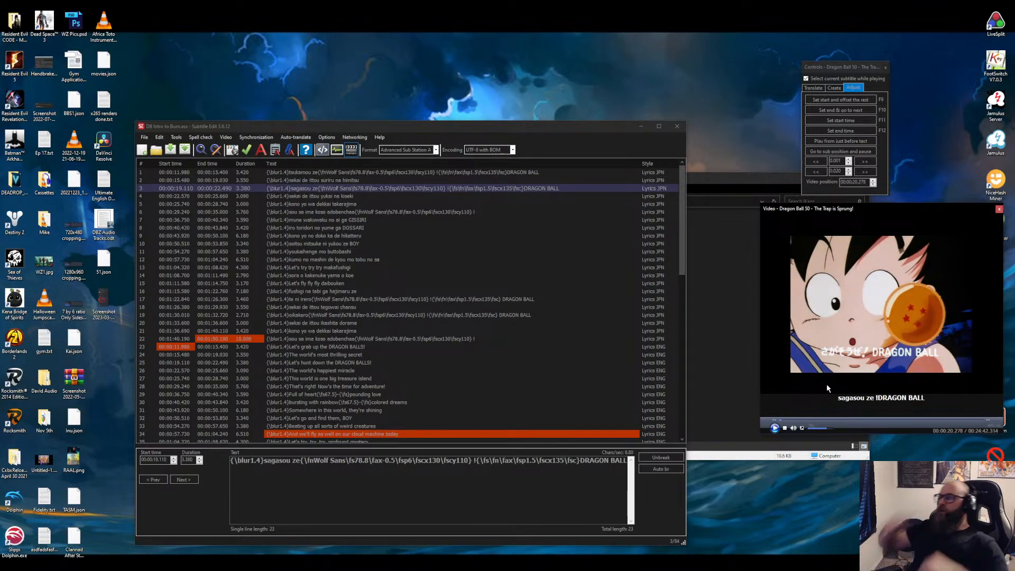
Inspect the styling tags of lyric lines 3 and 1 and the credits lines, and close Subtitle Edit.
left_click(456, 188)
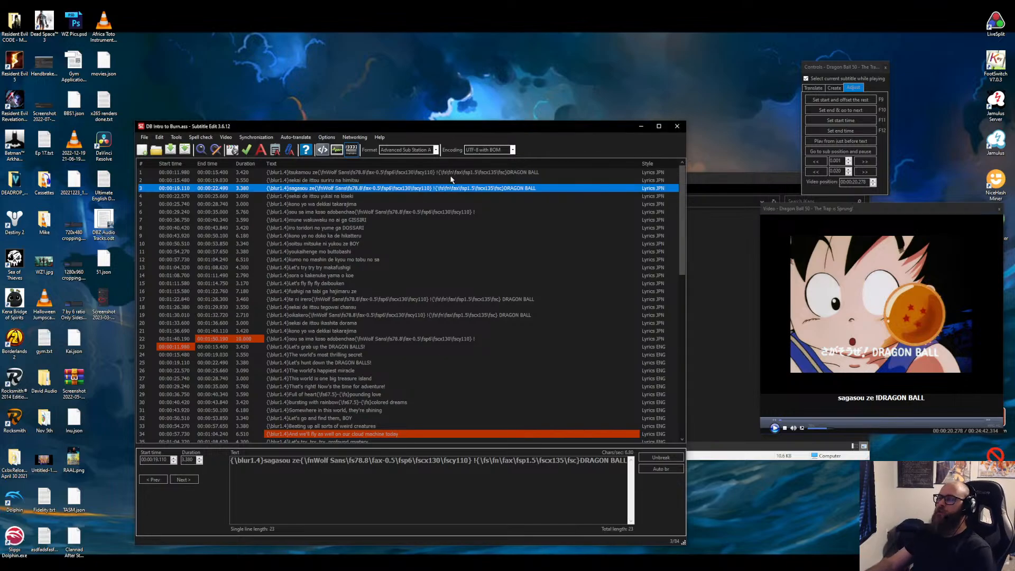
left_click(451, 173)
scroll(525, 315, "down", 2)
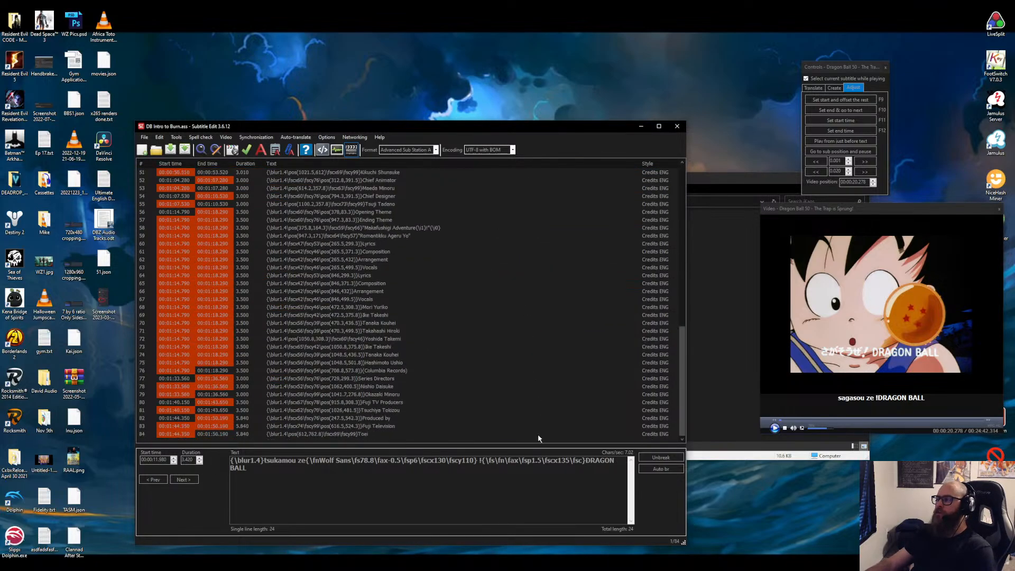
scroll(621, 221, "up", 2)
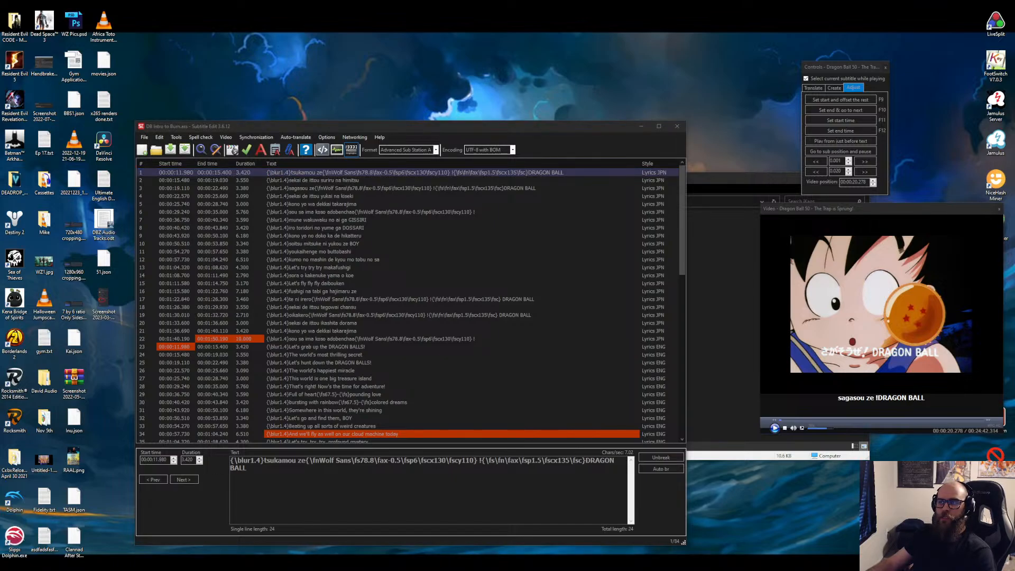
left_click(676, 126)
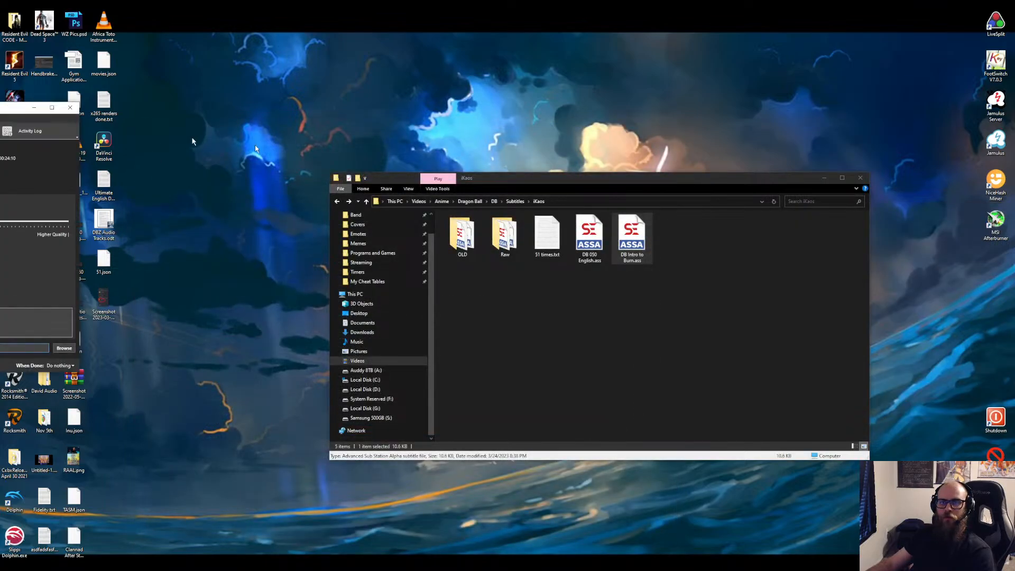
Bring HandBrake into view and review the video and audio encoding settings for Dragon Ball 50.
left_click_drag(255, 146, 544, 90)
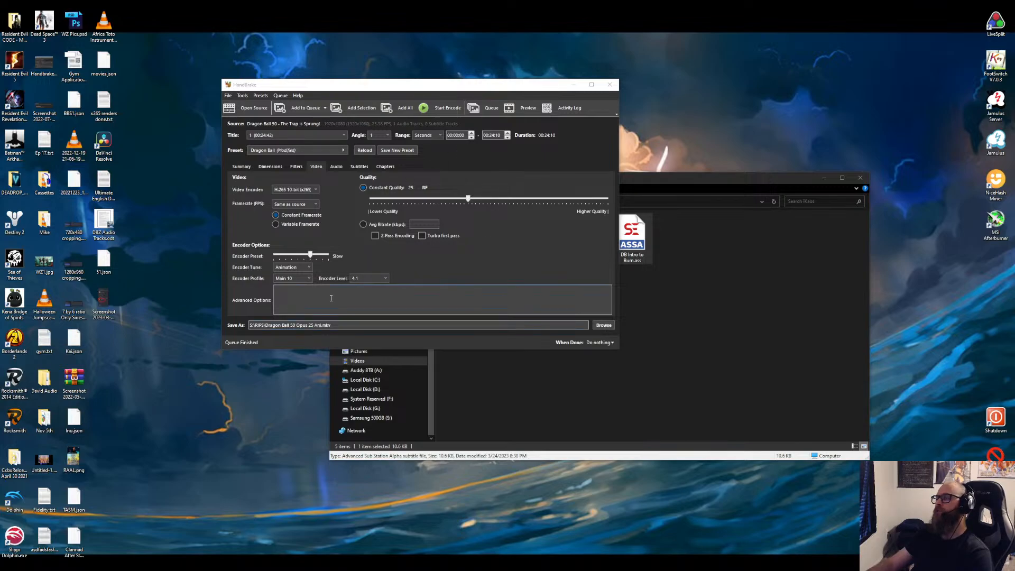
left_click(343, 168)
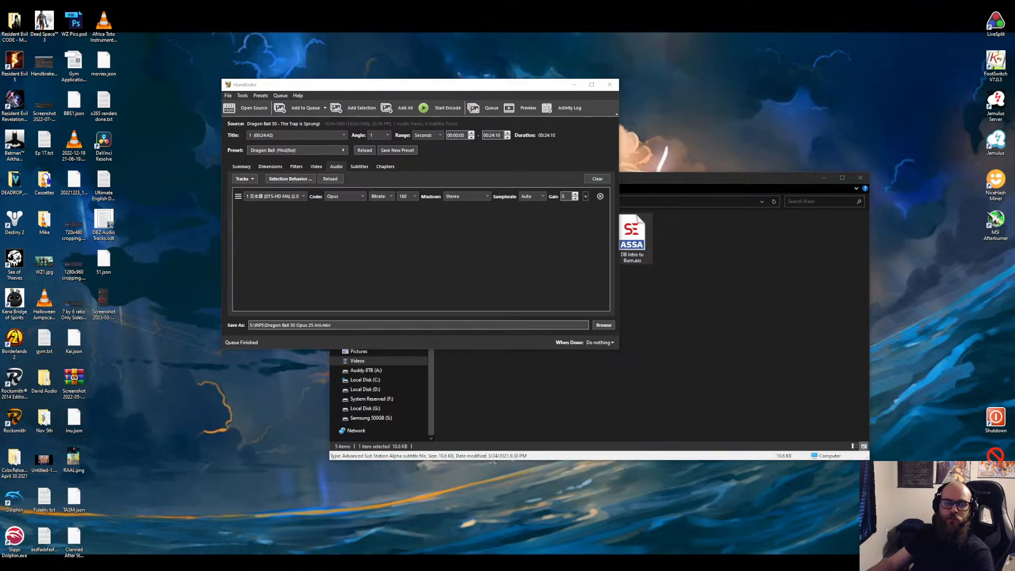
key("alt+Tab")
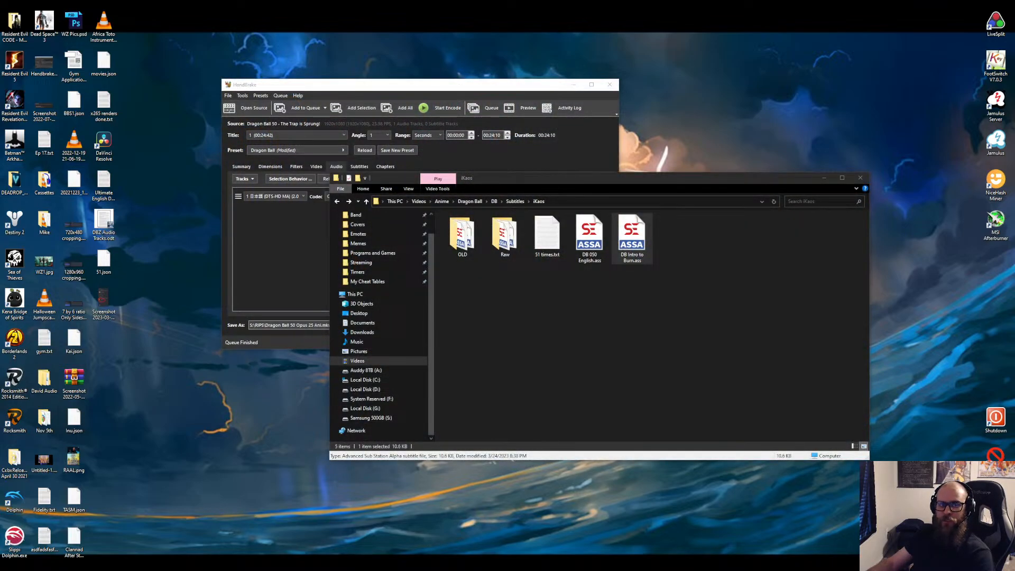
Compare the file sizes of Dragon Ball 50 DTS-HD.mkv and Dragon Ball 50 Opus.mkv, and put the folder and HandBrake windows away.
left_click_drag(491, 129, 546, 153)
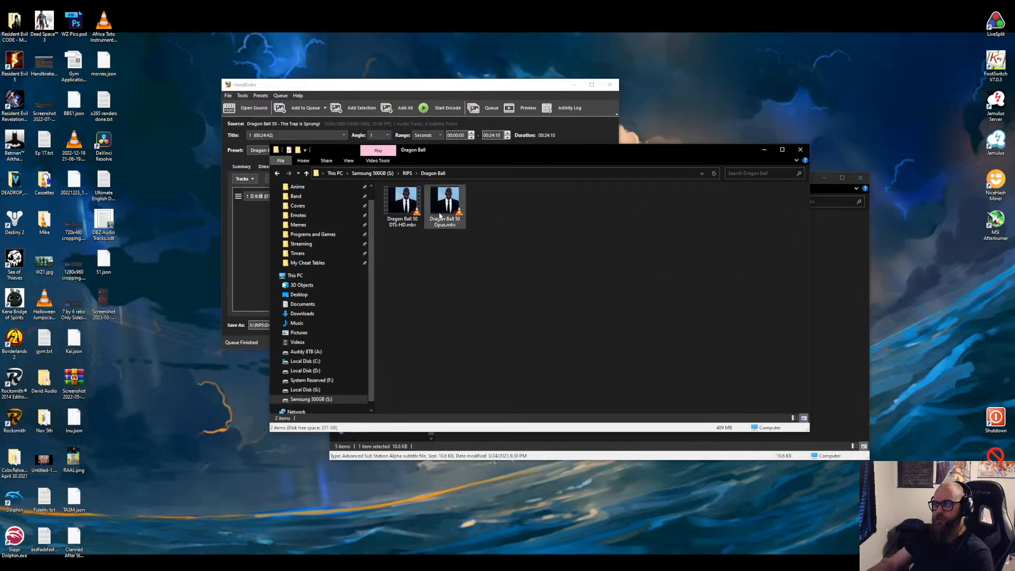
left_click(410, 209)
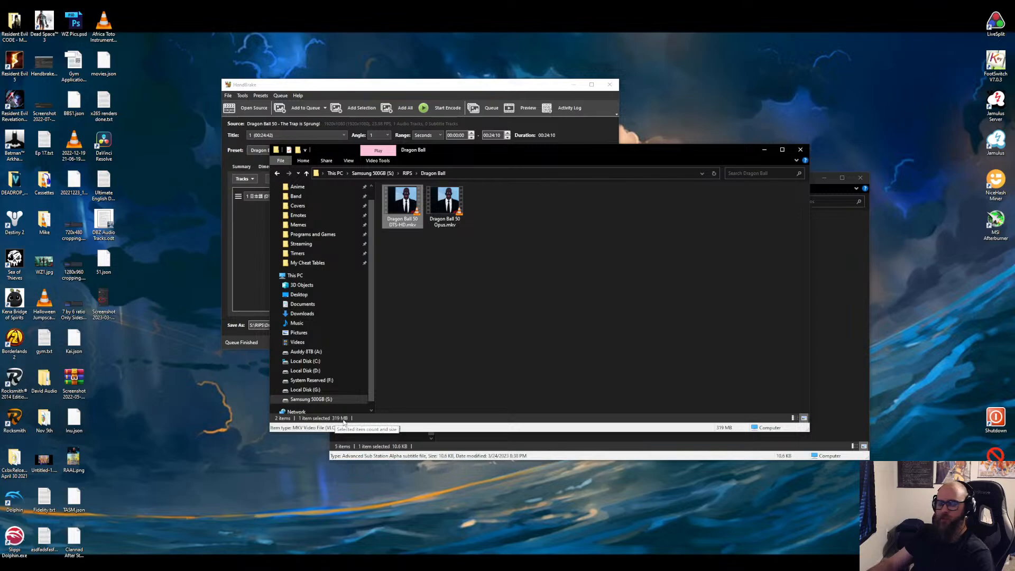
left_click(445, 207)
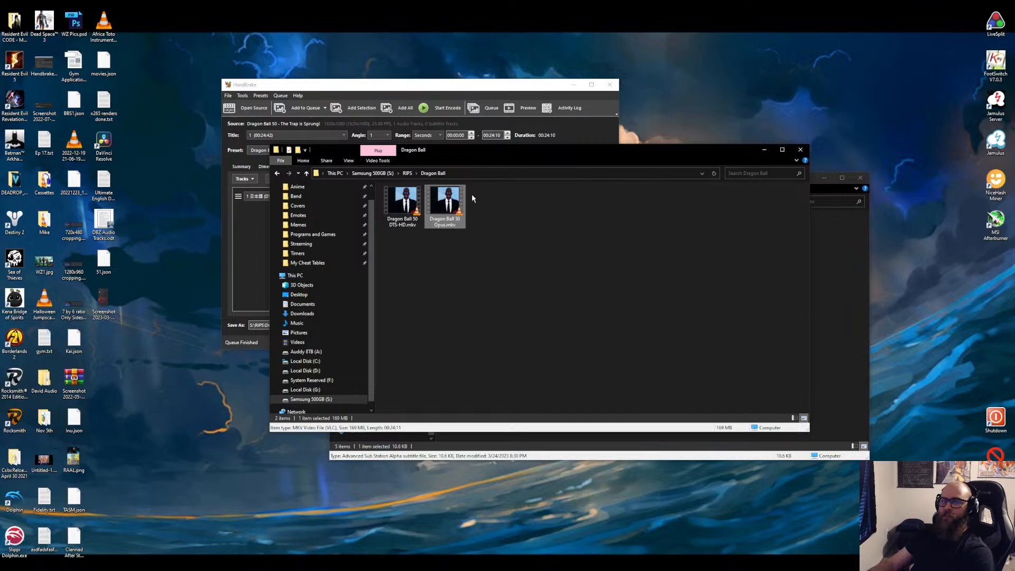
left_click(801, 150)
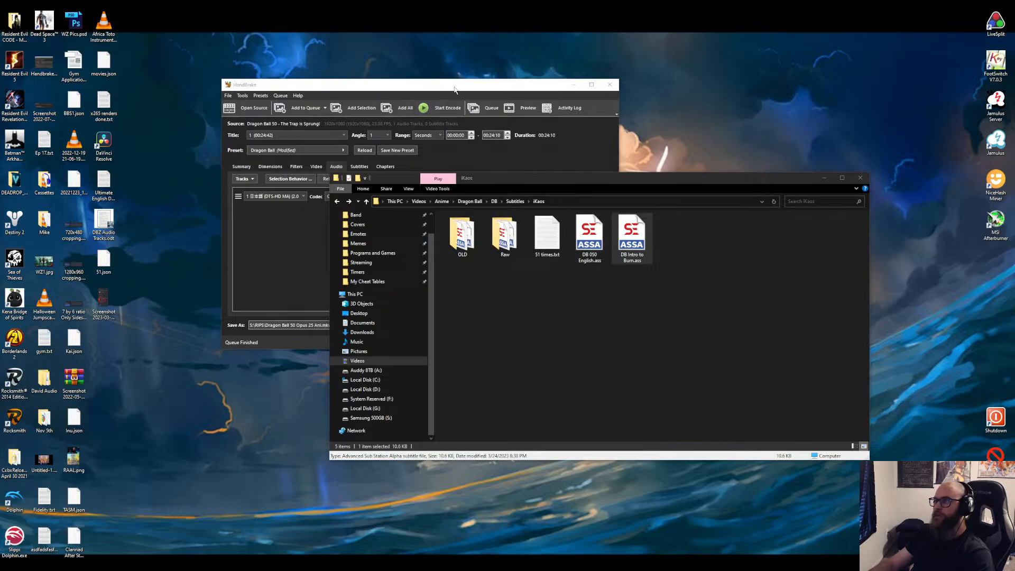
left_click_drag(454, 86, 0, 86)
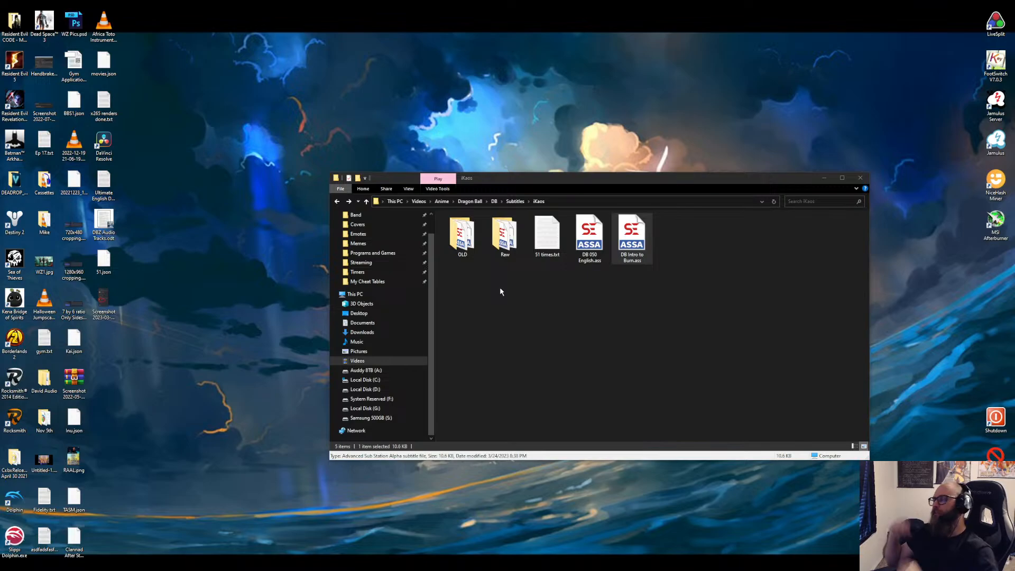
View the extracted subtitle files in the Raw folder and return to the iKaos folder.
left_click(513, 255)
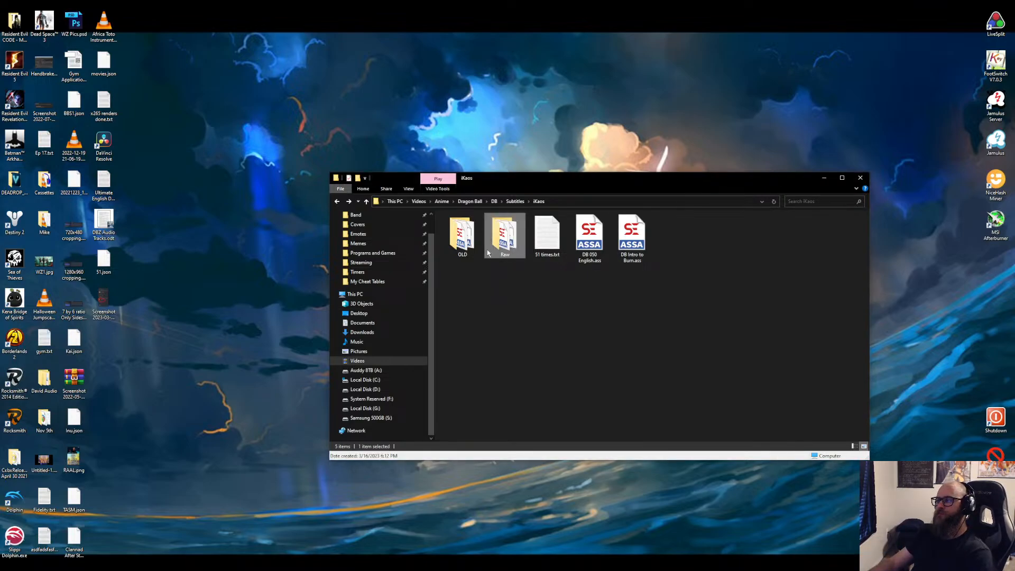
double_click(512, 244)
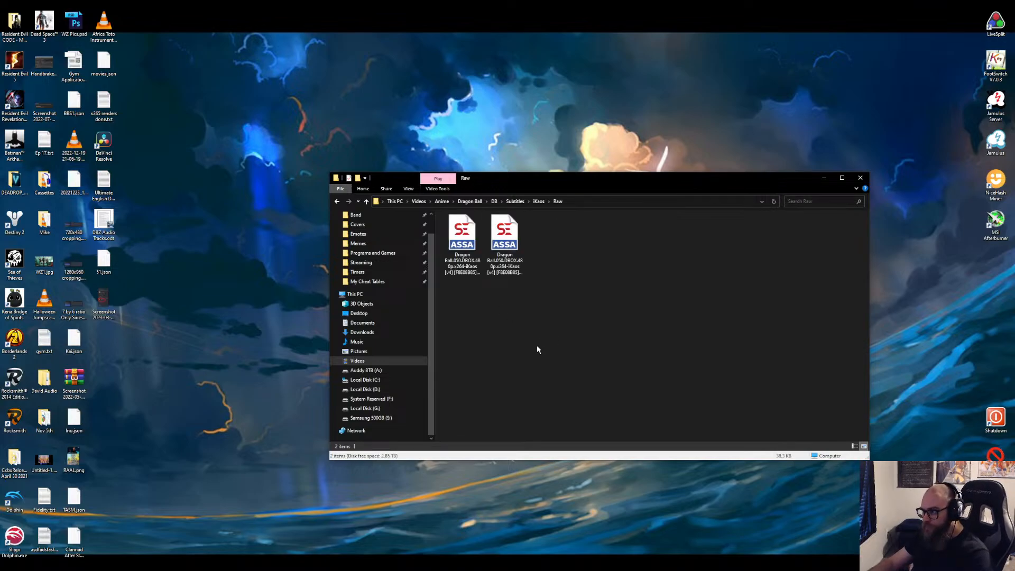
key("alt+Left")
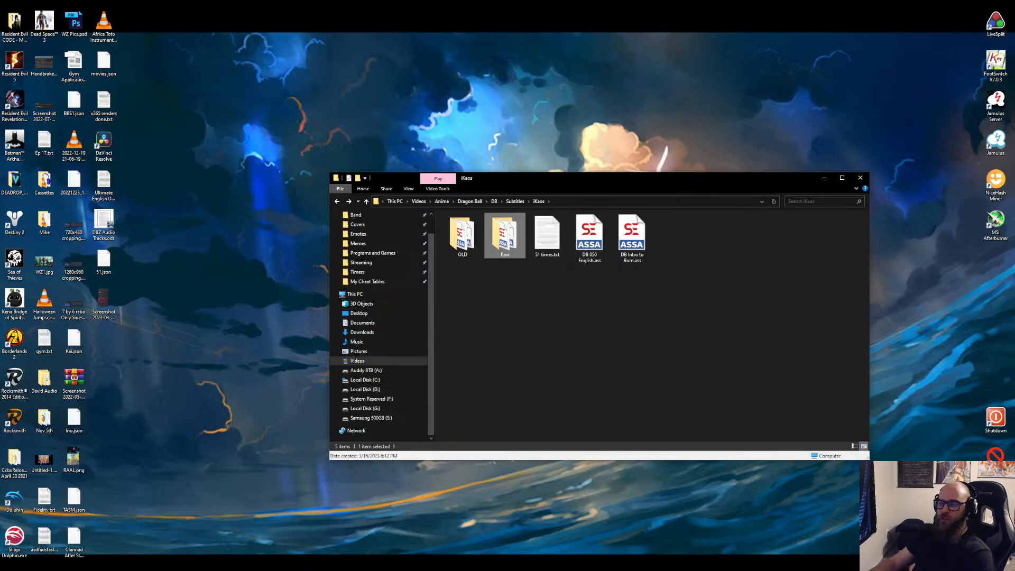
Launch gMKVExtractGUI and place the iKaos Dragon Ball COMPLETE (001-153) video folder beside it.
key("super")
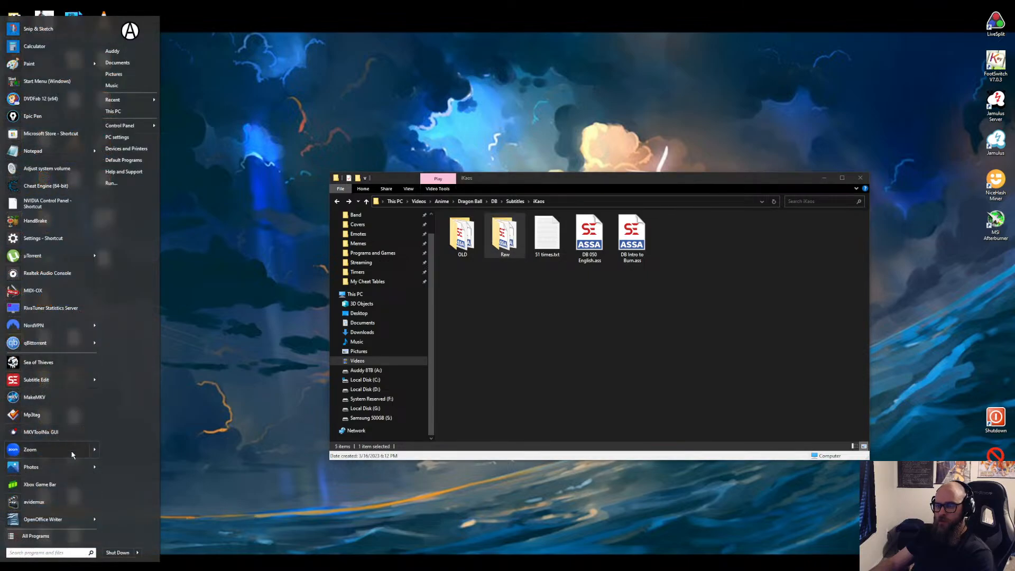
left_click(48, 536)
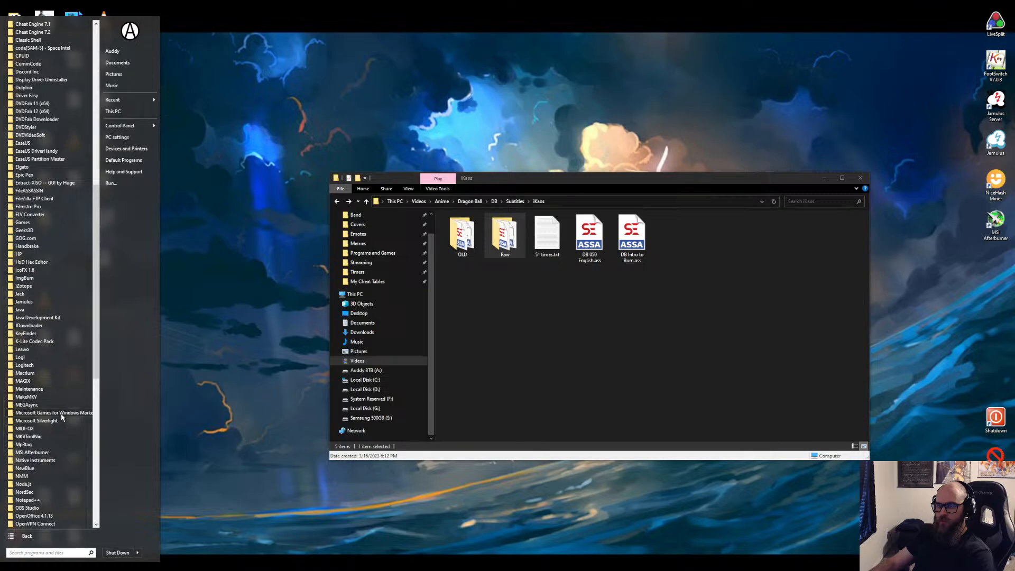
left_click(59, 438)
left_click(43, 445)
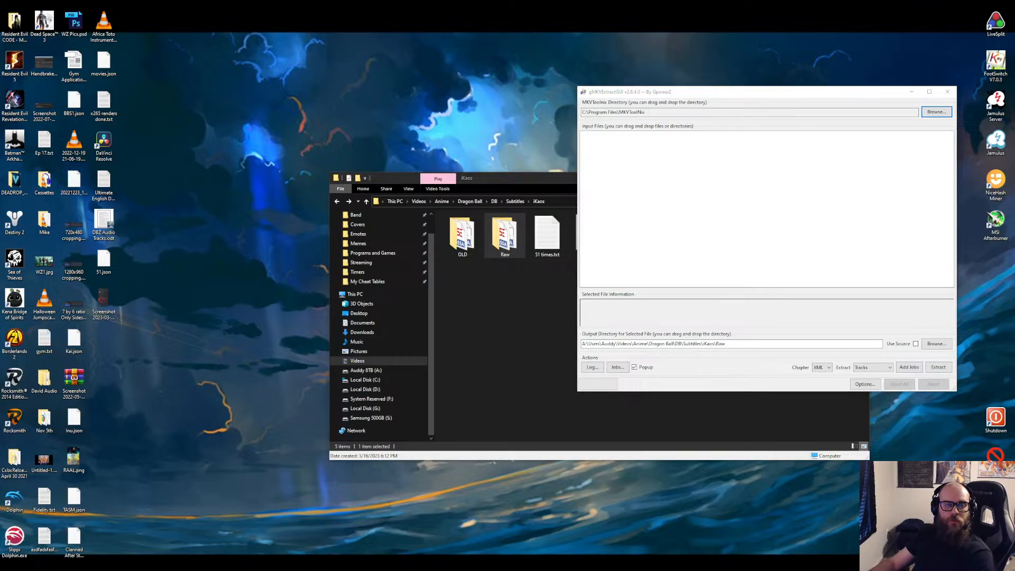
left_click_drag(0, 174, 348, 183)
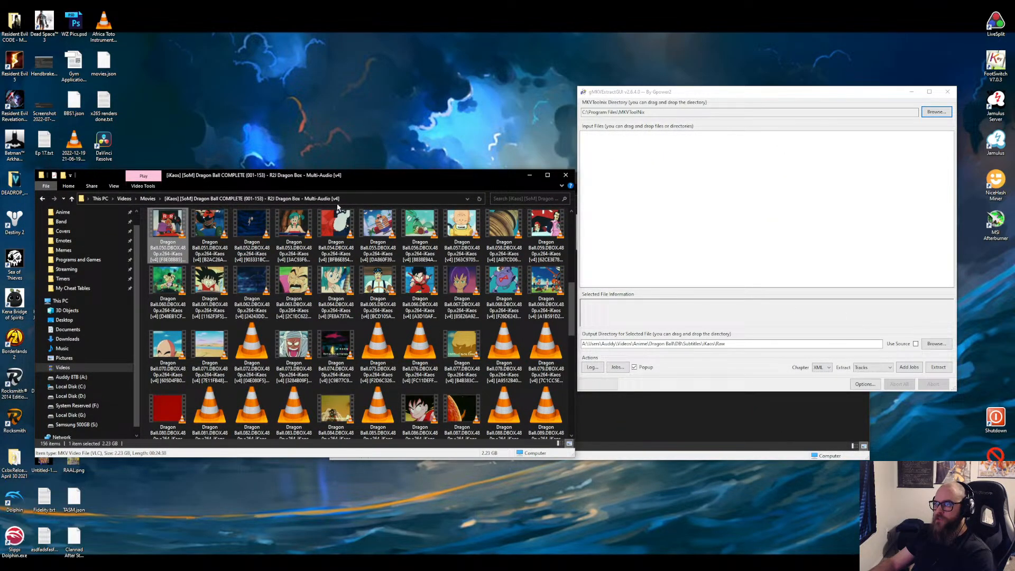
Extract the Stylized Subtitles track from the Dragon Ball 051 video into the Raw output folder and close the extractor.
left_click(209, 254)
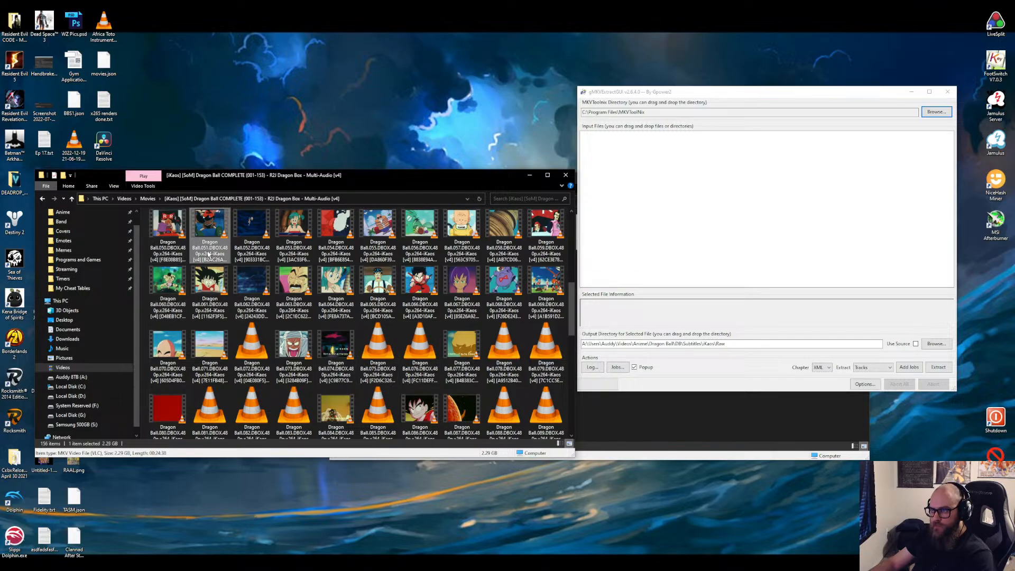
left_click_drag(209, 255, 741, 242)
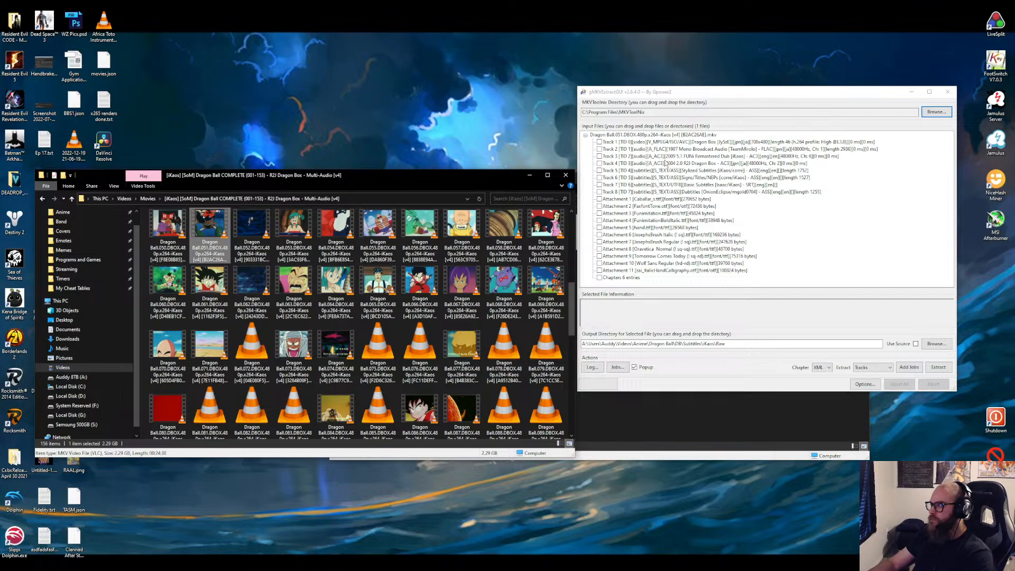
left_click(676, 172)
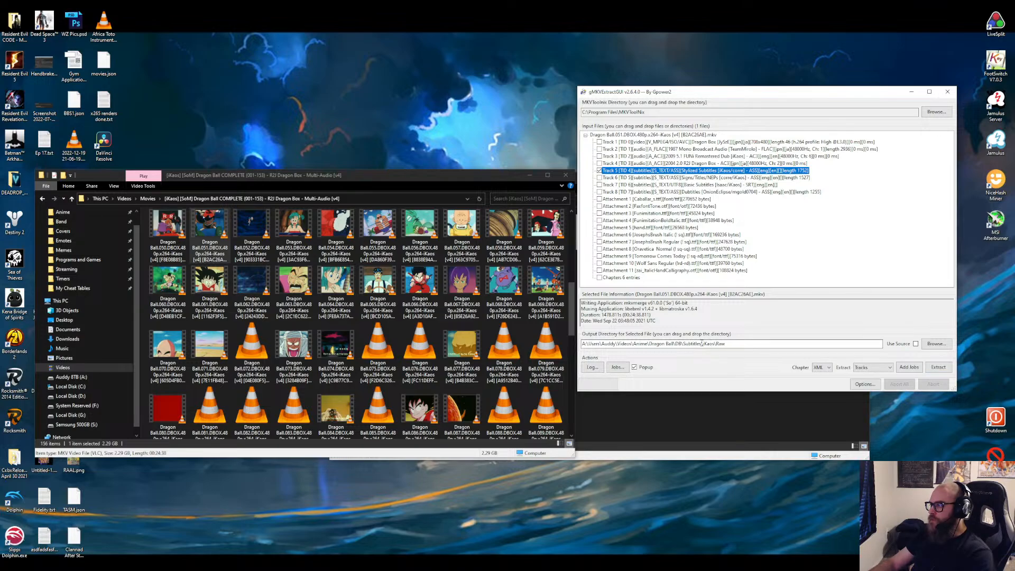
left_click(938, 367)
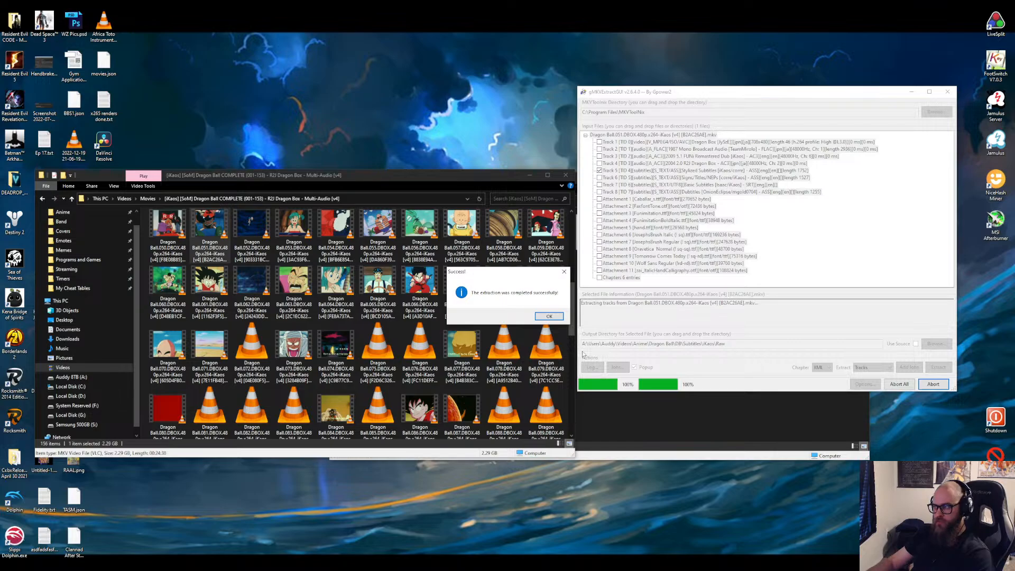
left_click(544, 316)
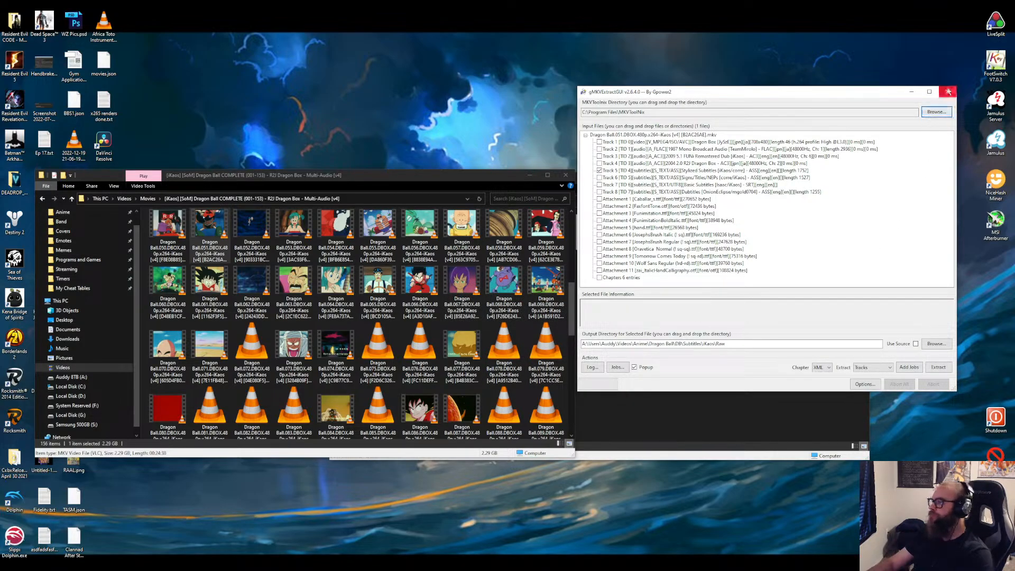
left_click(949, 91)
Copy the extracted Dragon Ball 051 subtitle file from the Raw folder into the iKaos folder.
left_click(662, 295)
left_click(505, 246)
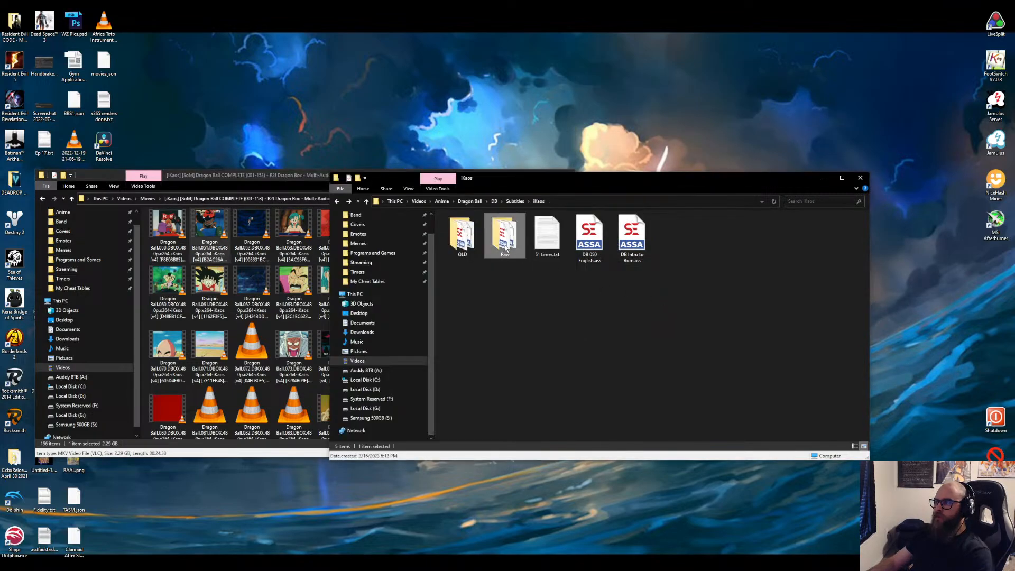
double_click(507, 247)
left_click(547, 241)
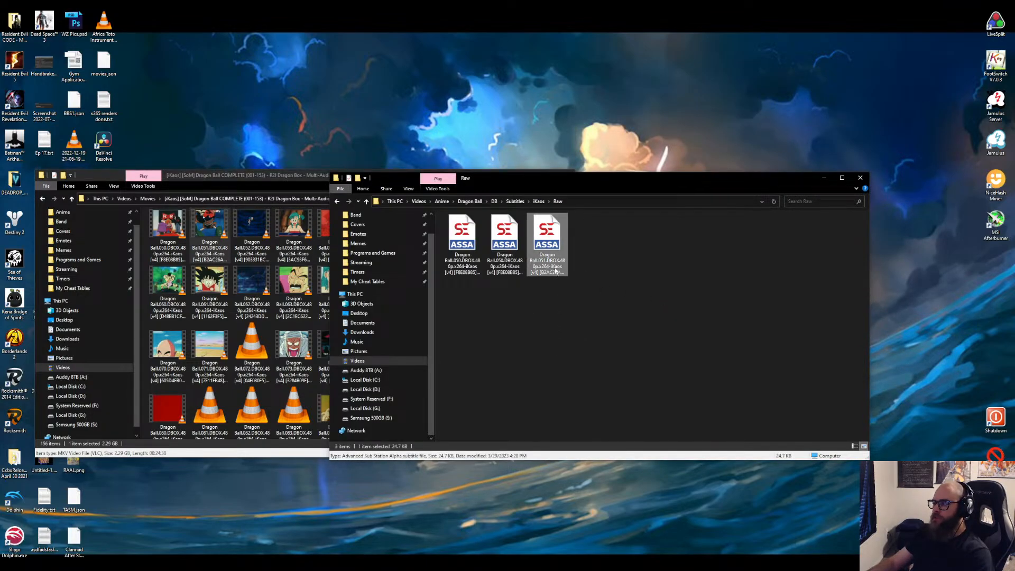
key("alt+Left")
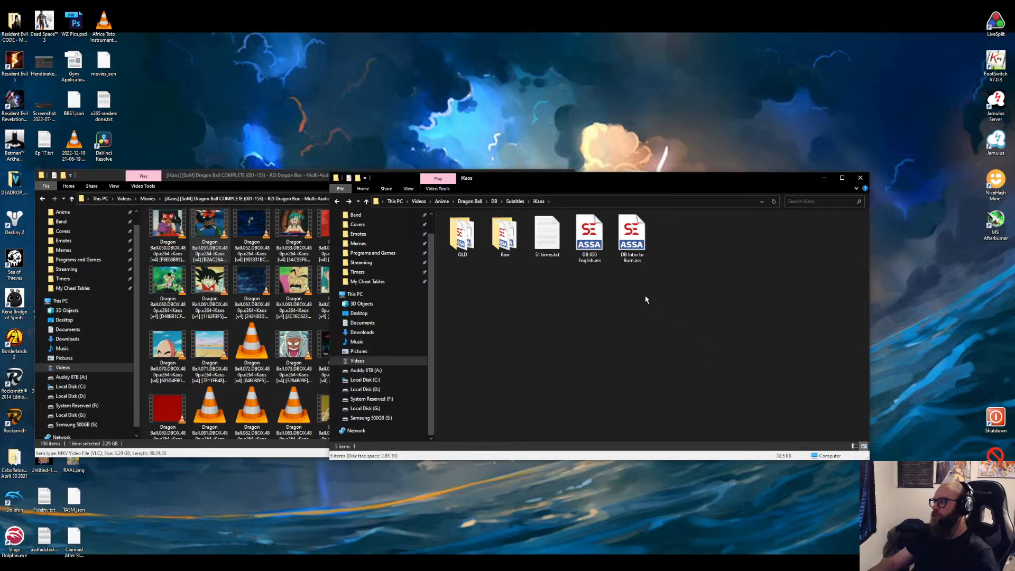
key("ctrl+v")
Rename the copied episode 051 subtitle file as DB 051 English.ass, following the episode 050 file's naming.
left_click(592, 258)
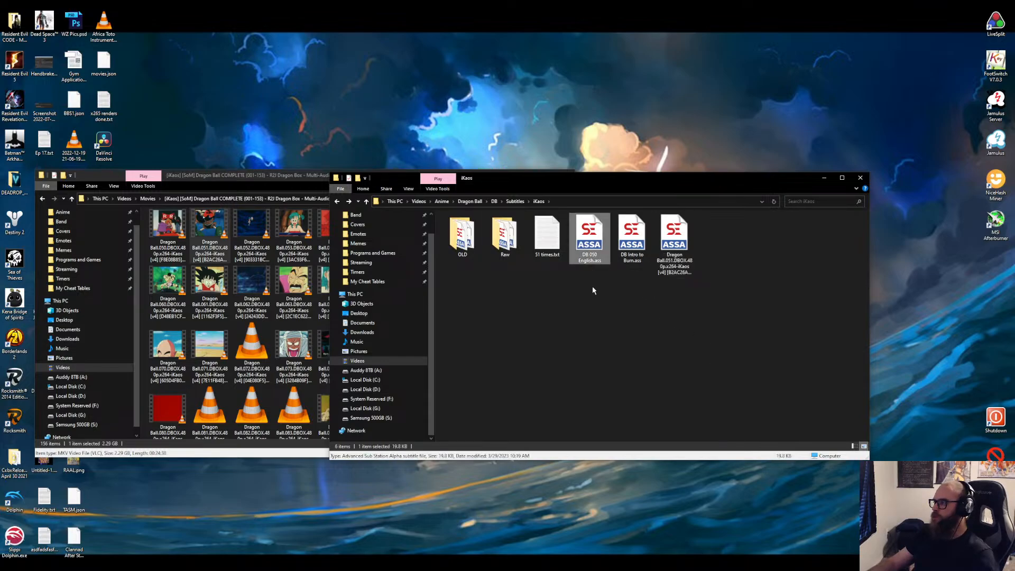
left_click(676, 271)
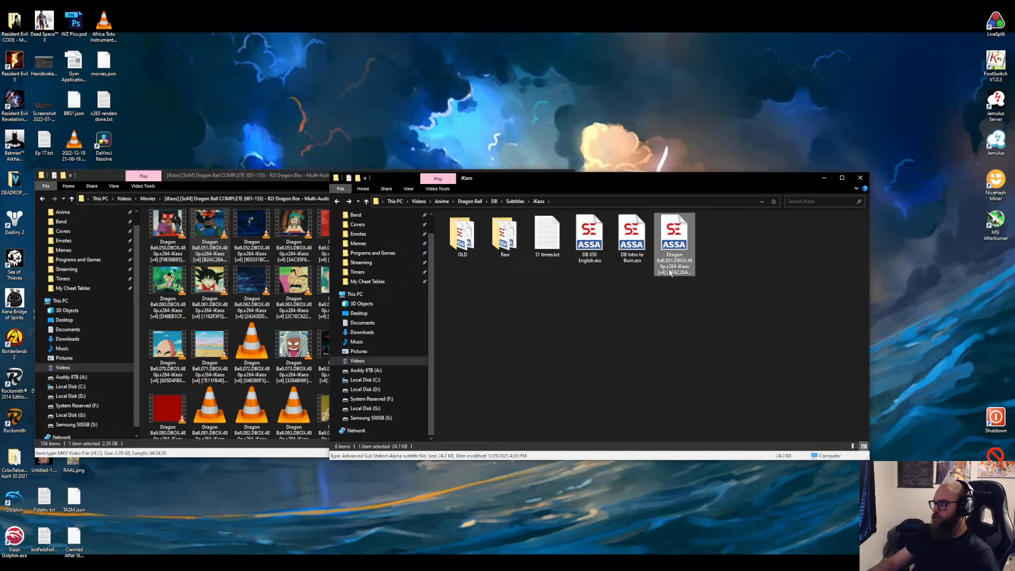
key("F2")
type("DB 050 English")
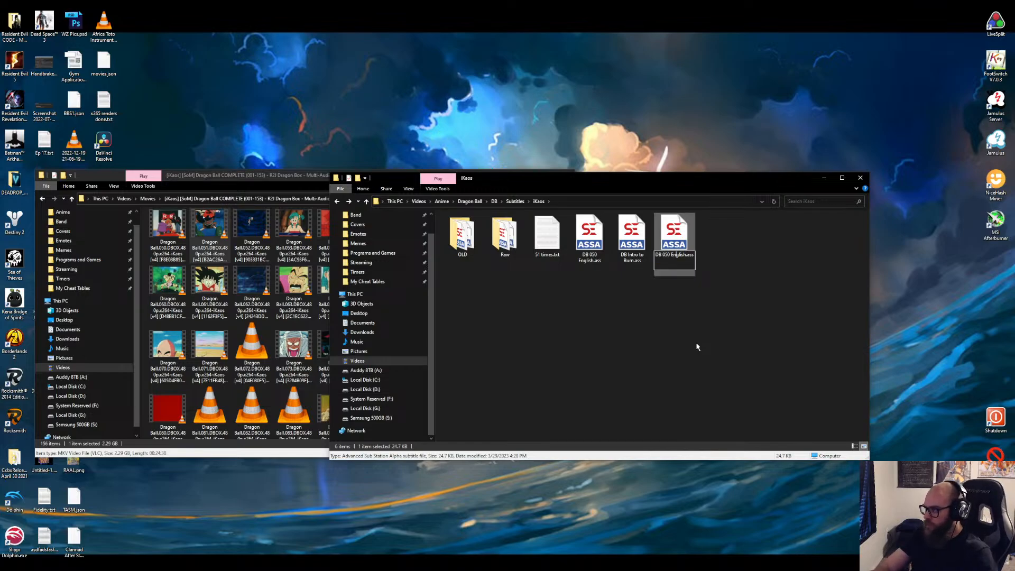
key("BackSpace")
type("1")
key("Return")
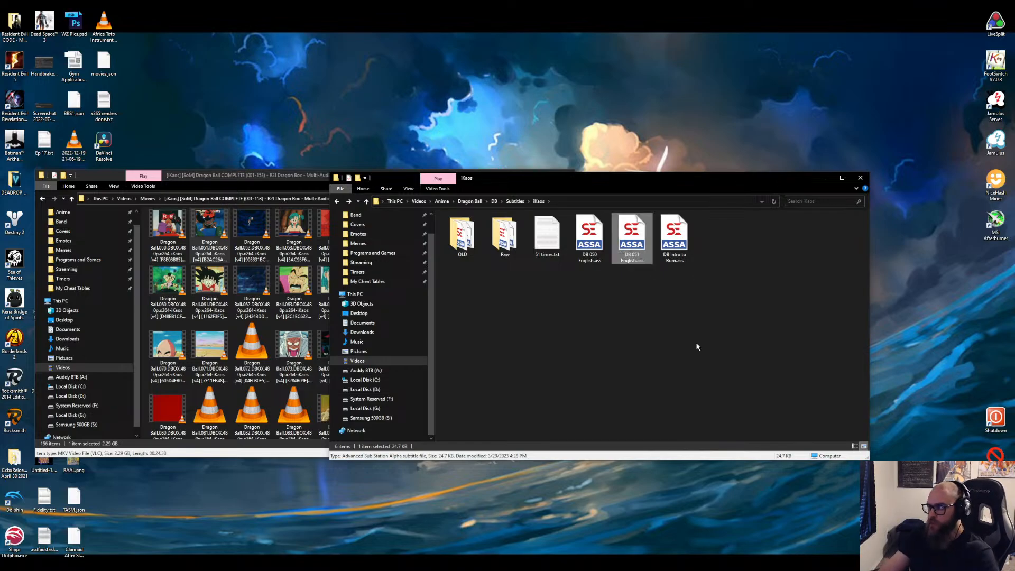
Open DB 051 English.ass in Subtitle Edit and close the iKaos Dragon Ball video folder.
double_click(634, 259)
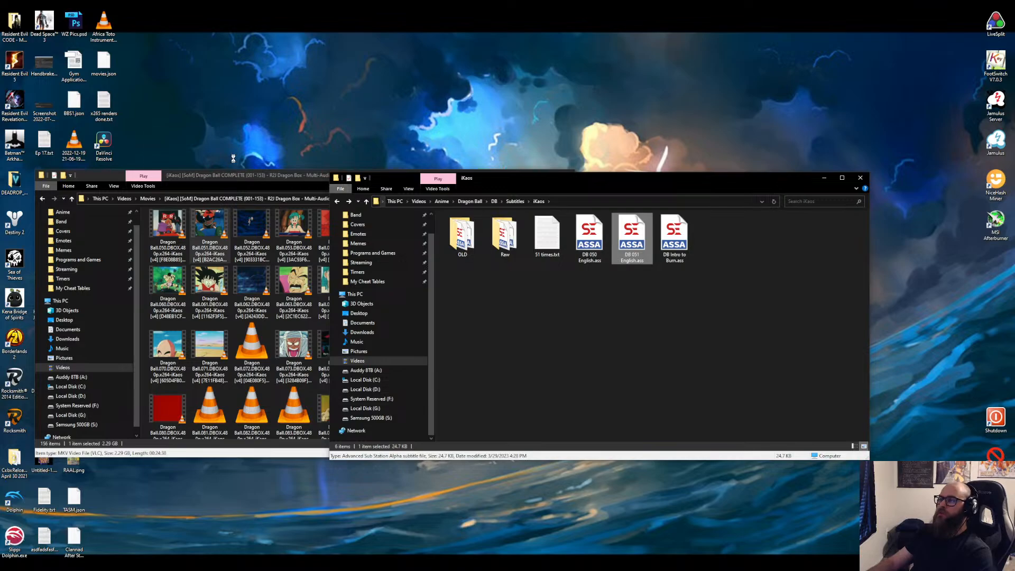
left_click(96, 179)
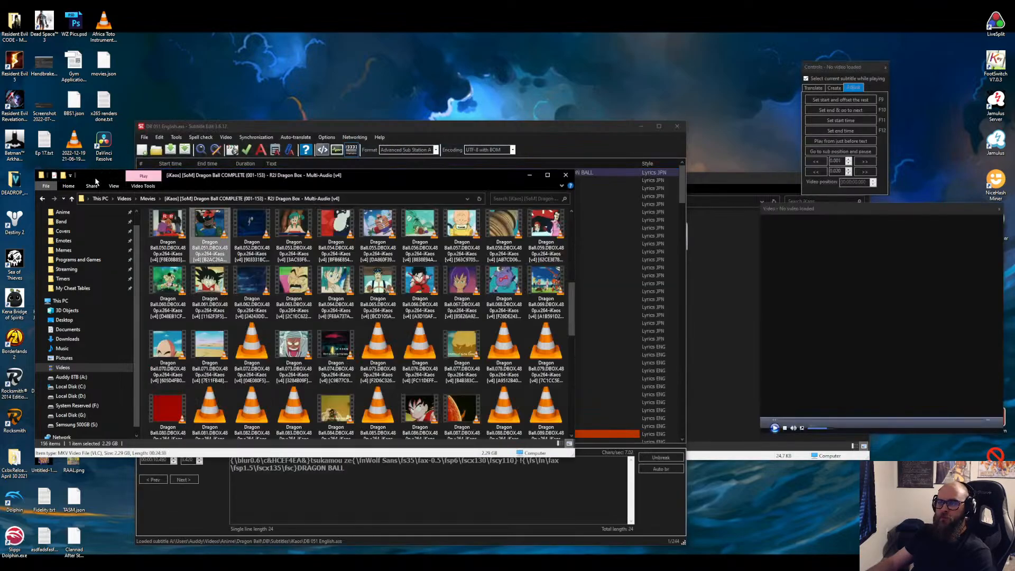
left_click(567, 177)
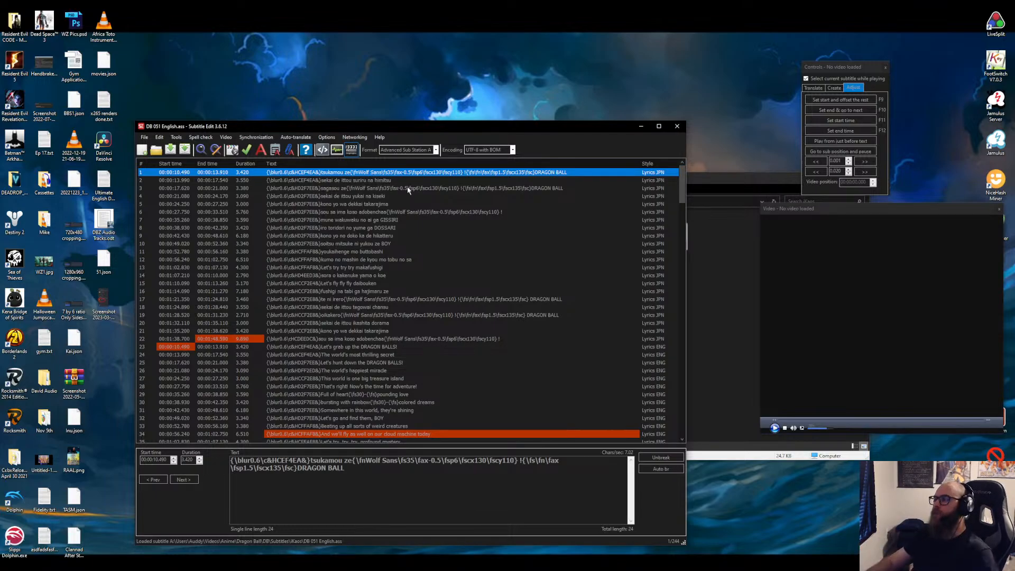
Delete the opening song lyrics and opening credits, lines 1 to 84, from the subtitle list.
scroll(500, 191, "down", 6)
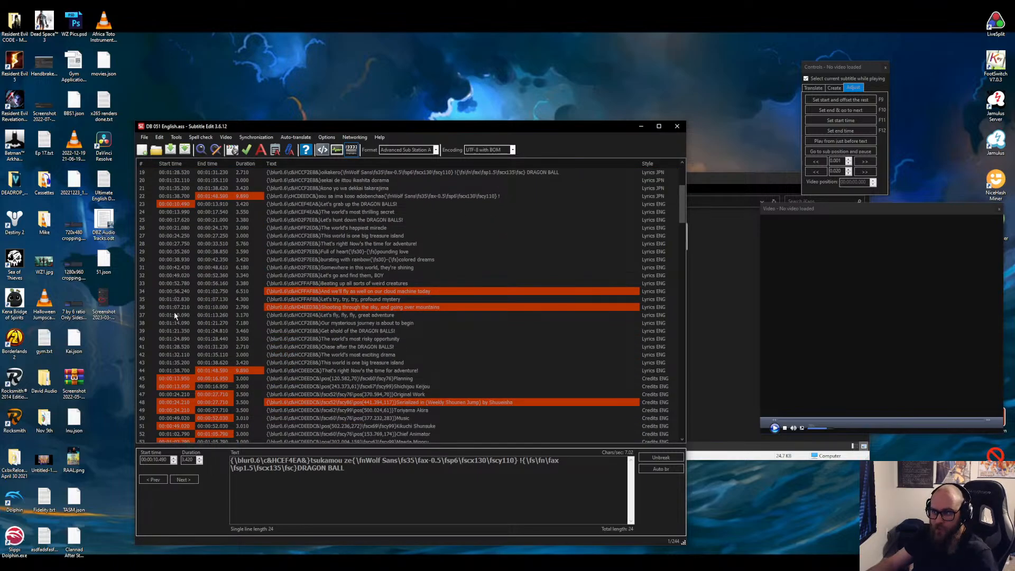
scroll(187, 353, "down", 1)
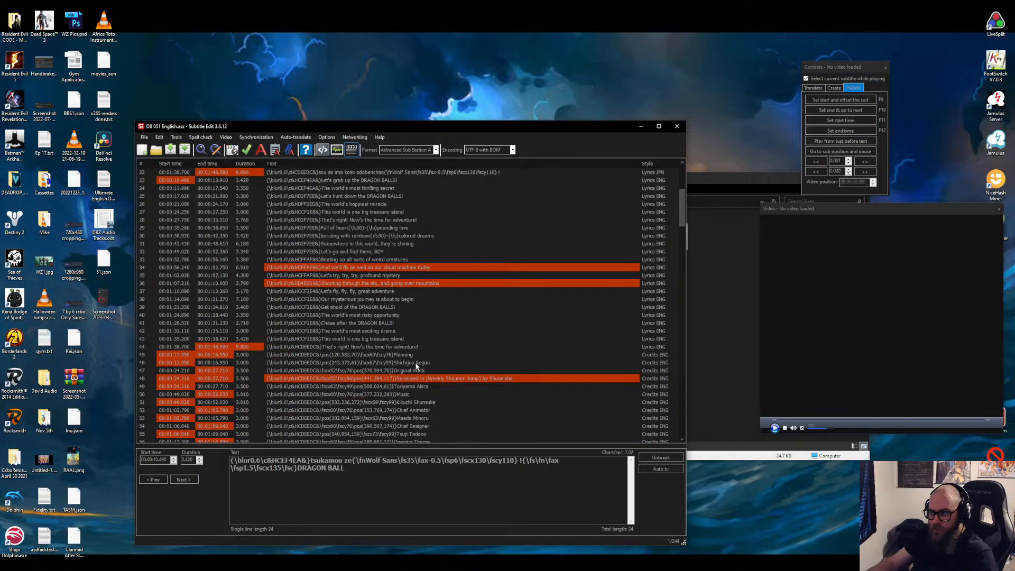
scroll(416, 365, "down", 4)
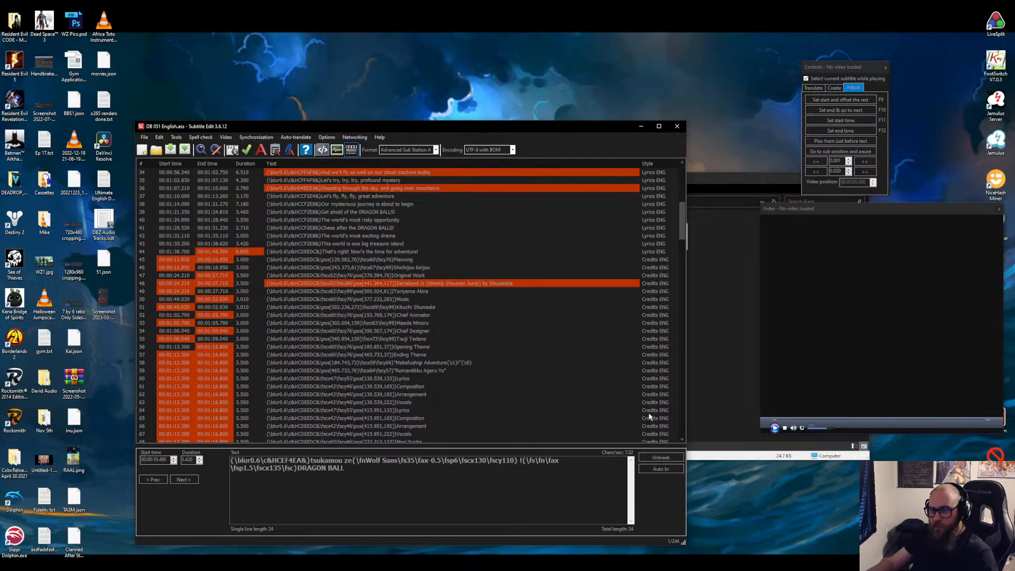
scroll(658, 385, "down", 9)
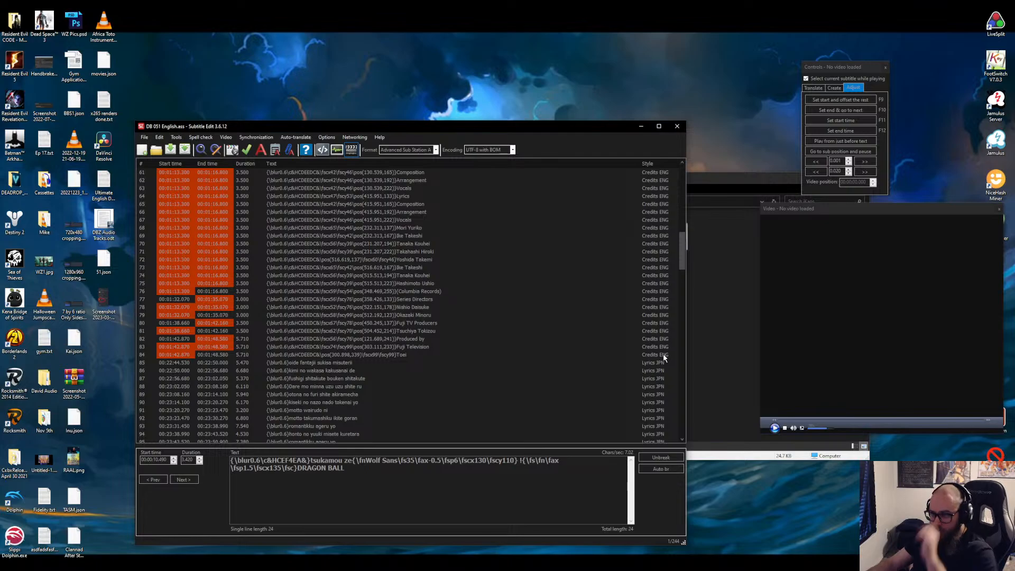
left_click(663, 356, "shift")
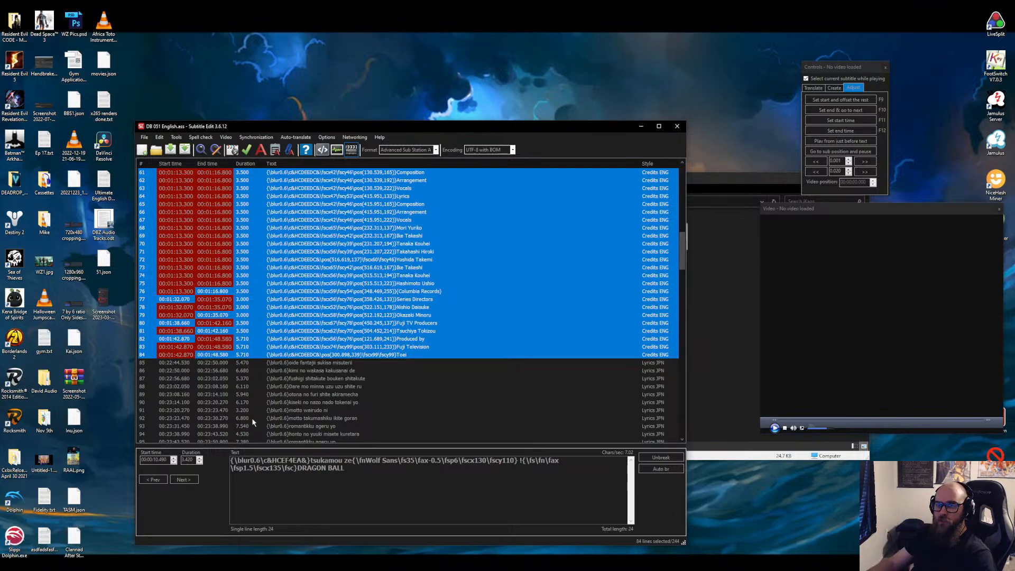
scroll(271, 332, "up", 5)
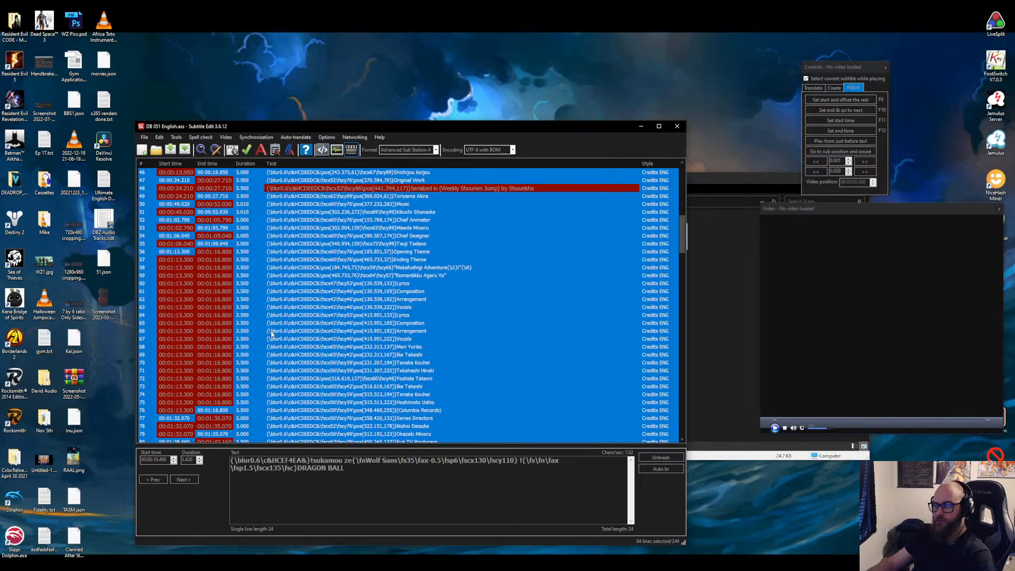
scroll(272, 334, "up", 15)
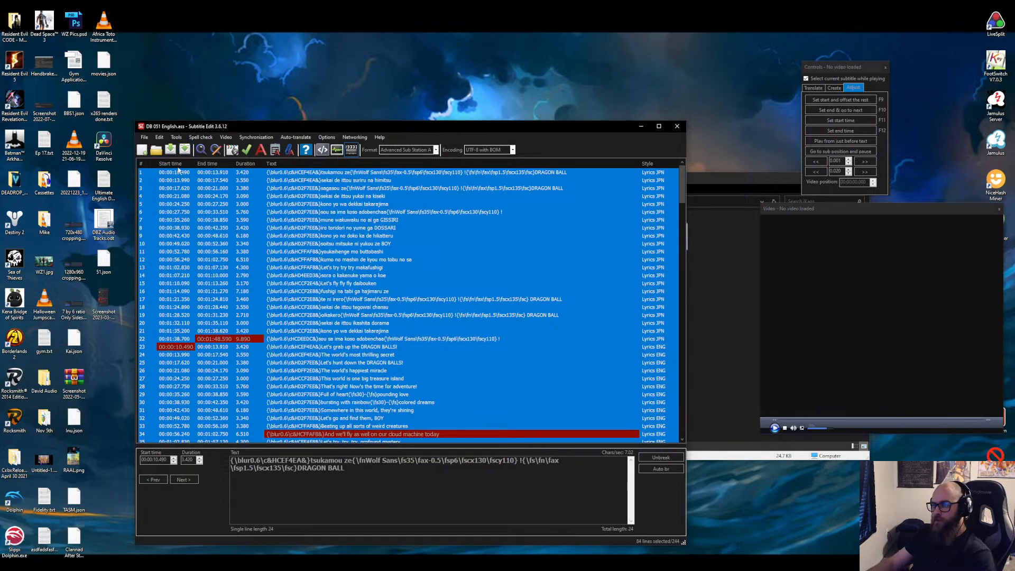
key("Delete")
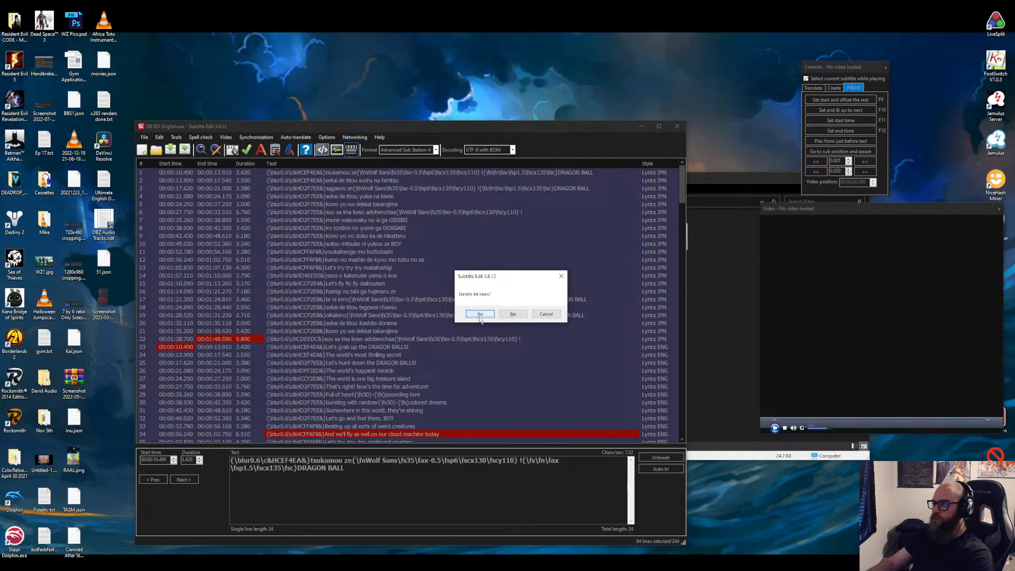
left_click(479, 314)
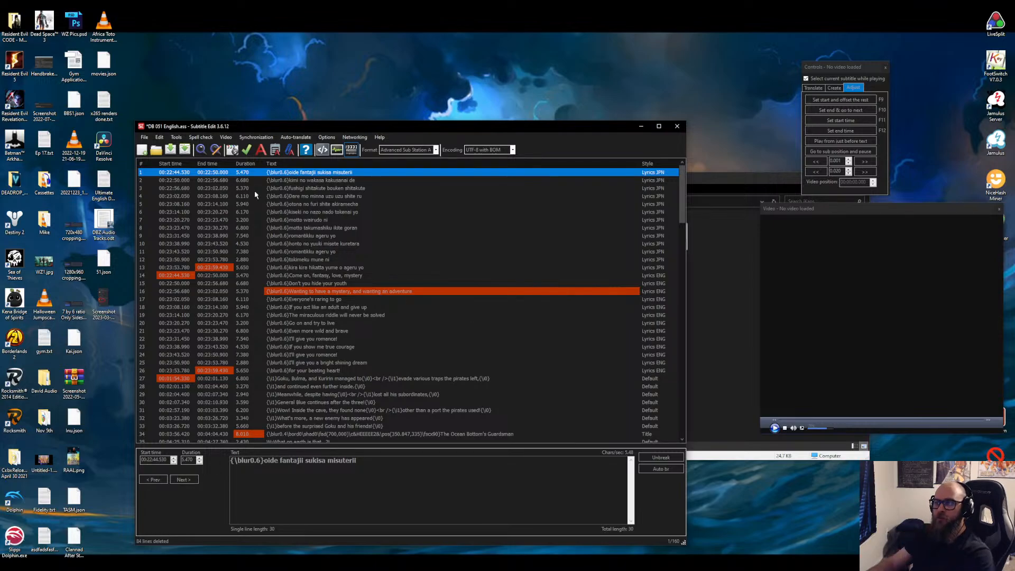
left_click(649, 372, "shift")
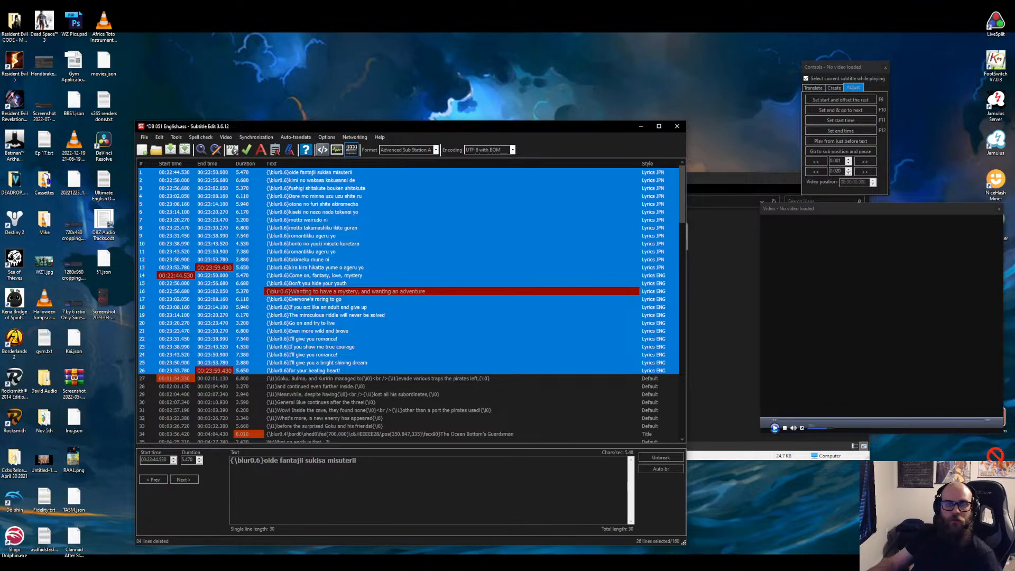
key("Delete")
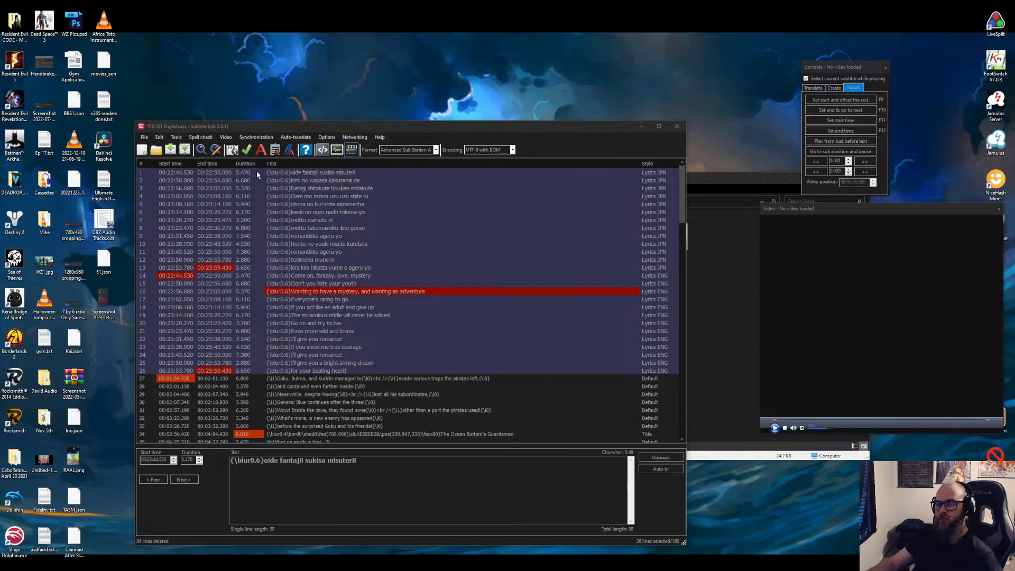
right_click(375, 183)
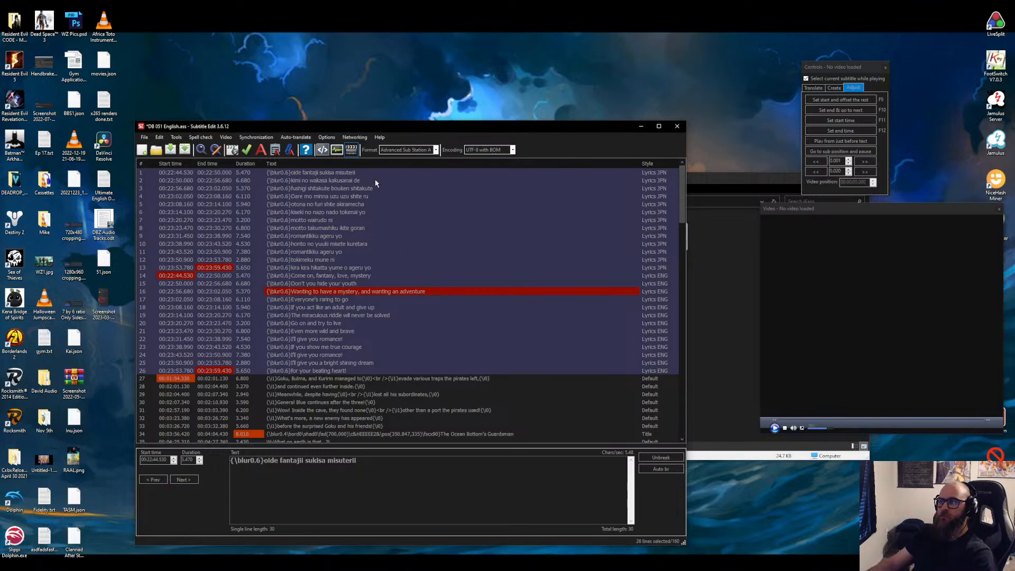
left_click(375, 183)
Delete the next-episode preview lines, from line 148 "Heya! I'm Goku!" to line 160, and return to the start of the list.
left_click(650, 379)
scroll(652, 377, "down", 4)
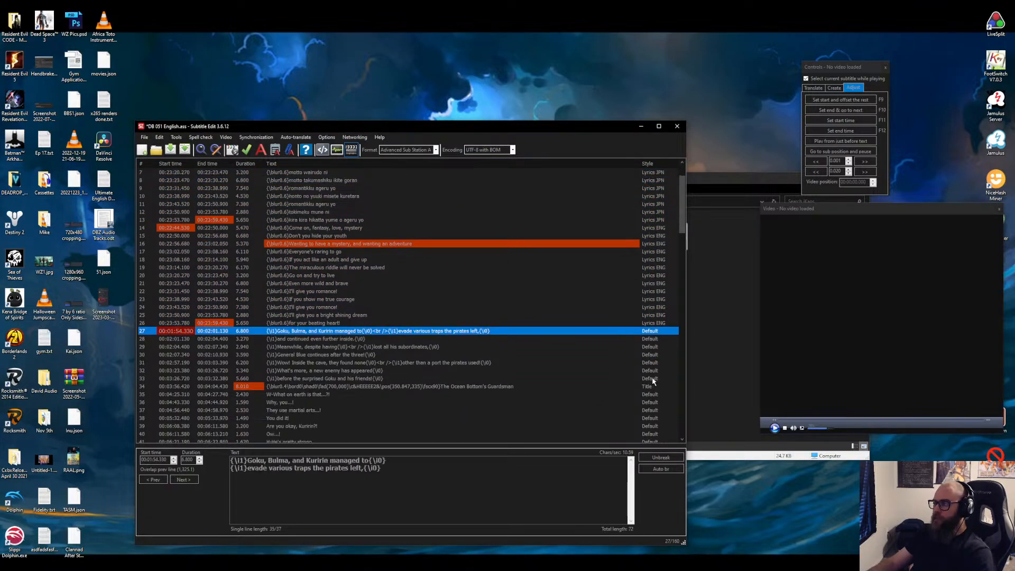
scroll(654, 354, "down", 20)
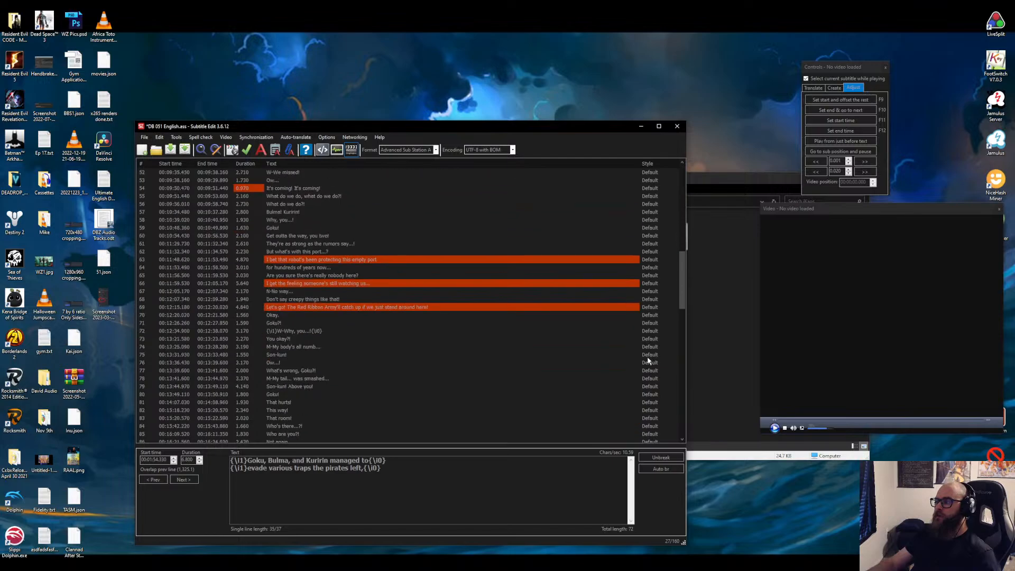
scroll(646, 377, "down", 2)
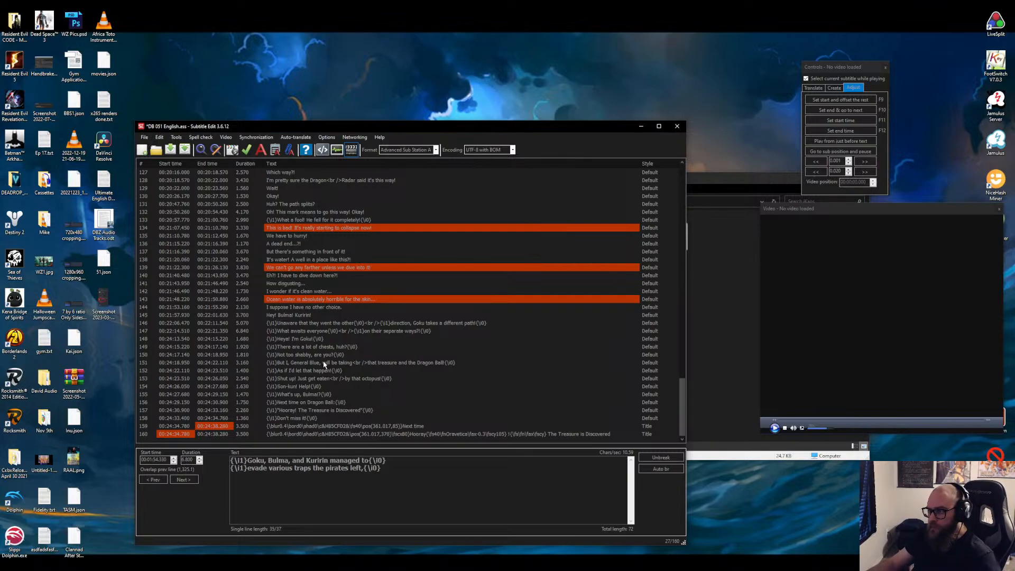
left_click(308, 340)
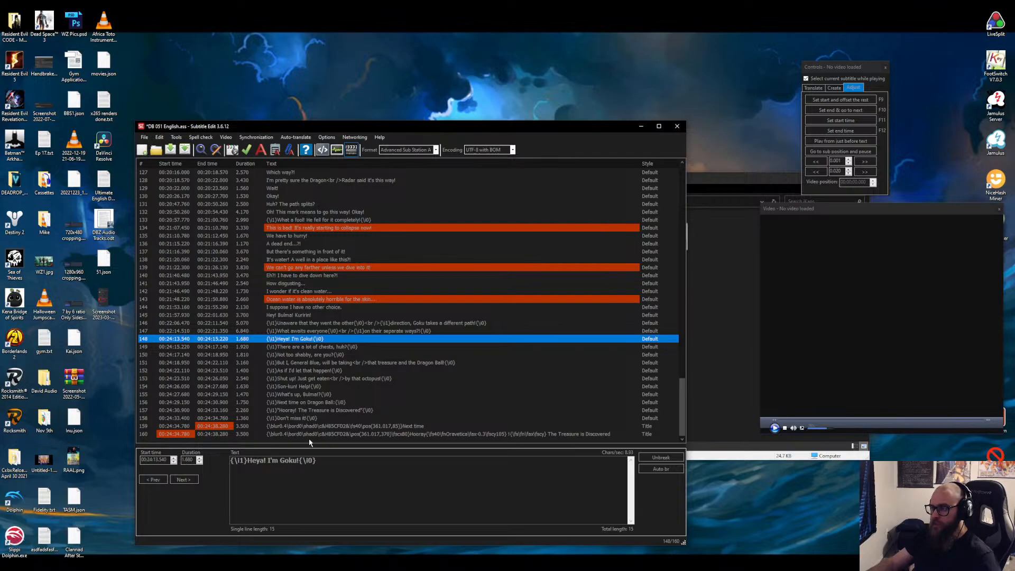
left_click(337, 434, "shift")
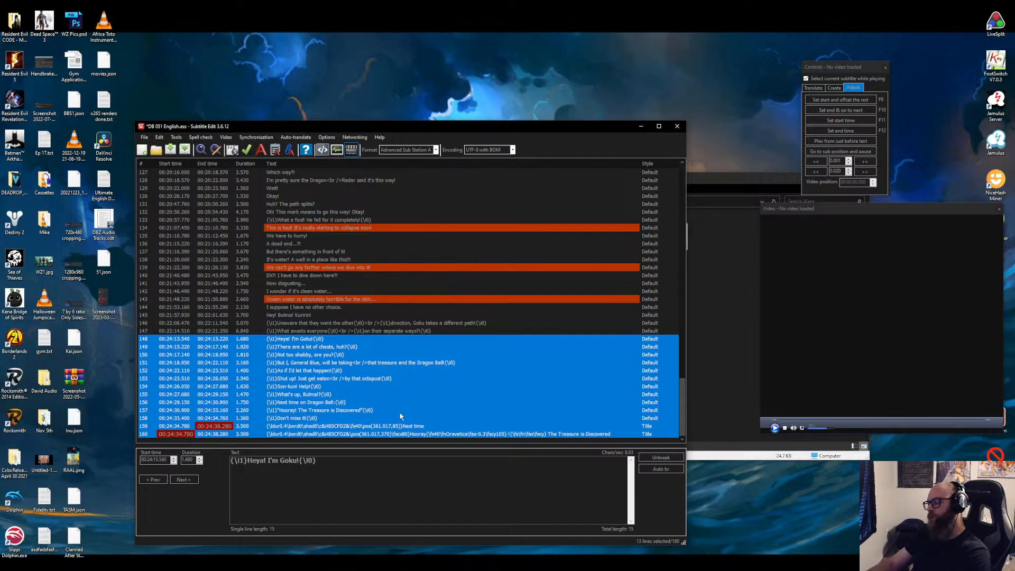
key("Delete")
left_click(485, 316)
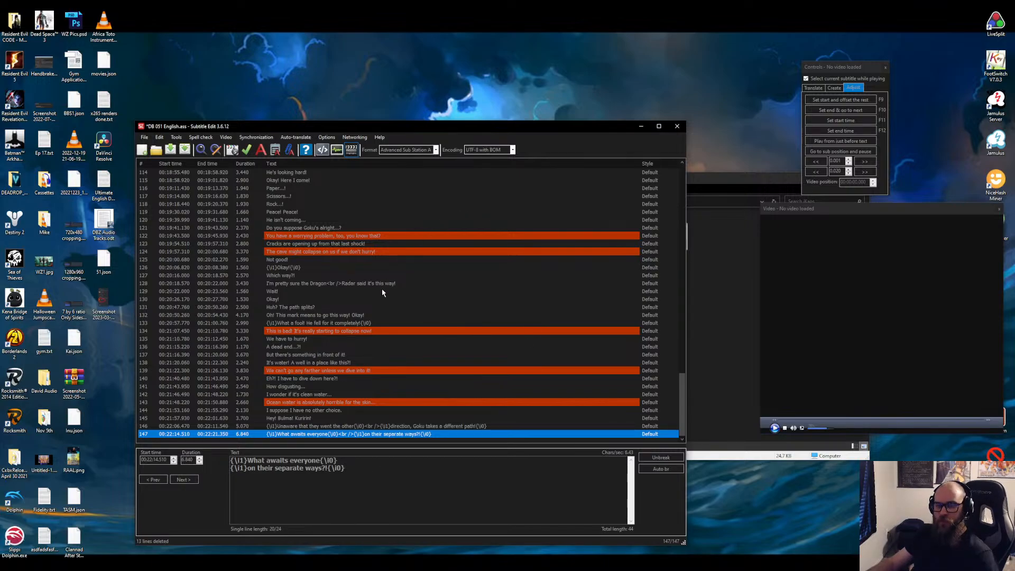
scroll(455, 333, "up", 20)
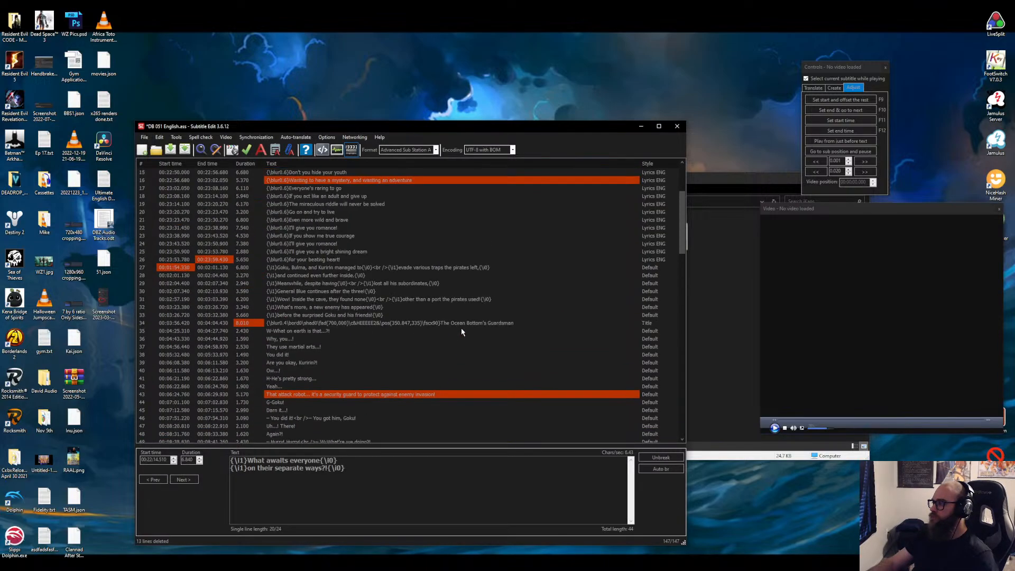
scroll(461, 330, "up", 5)
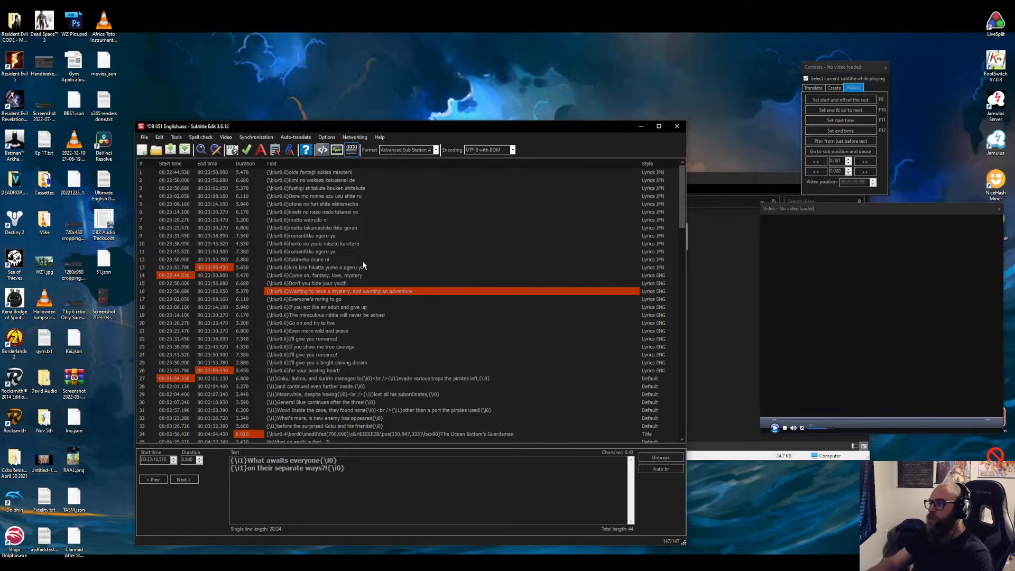
Review the remaining subtitle lines from the ending song lyrics through line 147 at the end of the episode.
scroll(363, 265, "down", 4)
scroll(321, 283, "up", 4)
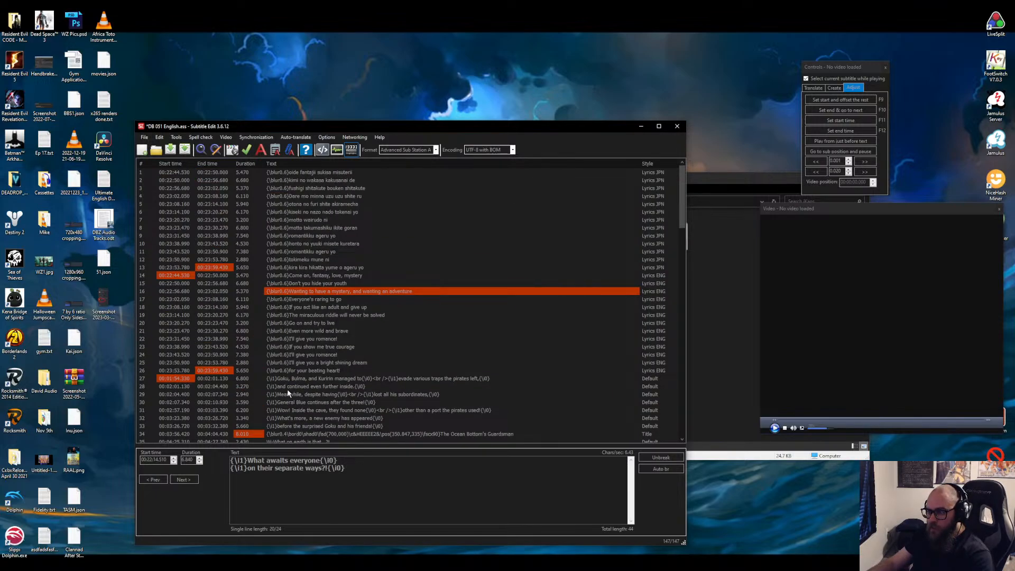
scroll(288, 393, "down", 4)
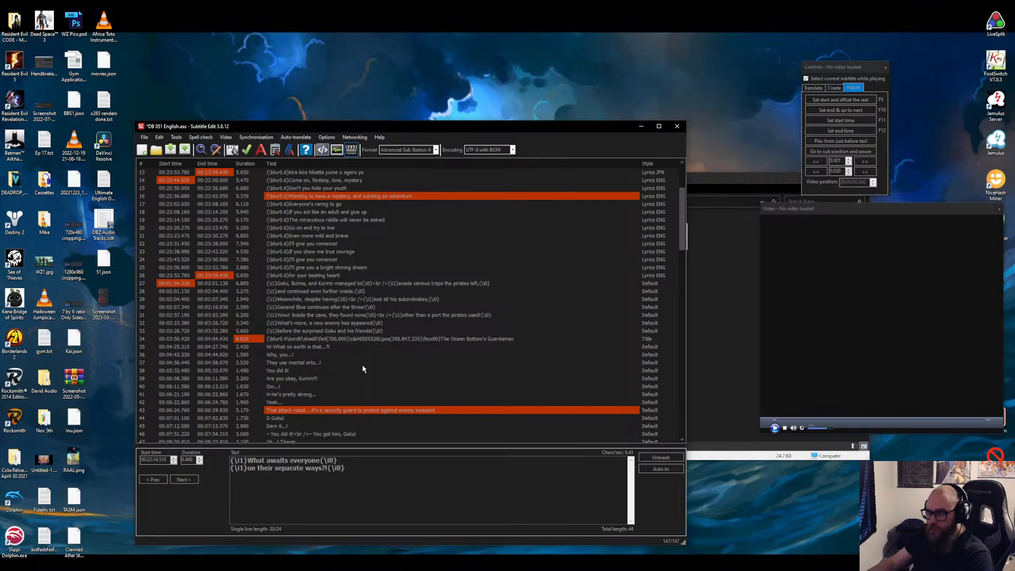
scroll(362, 368, "down", 2)
scroll(328, 373, "down", 2)
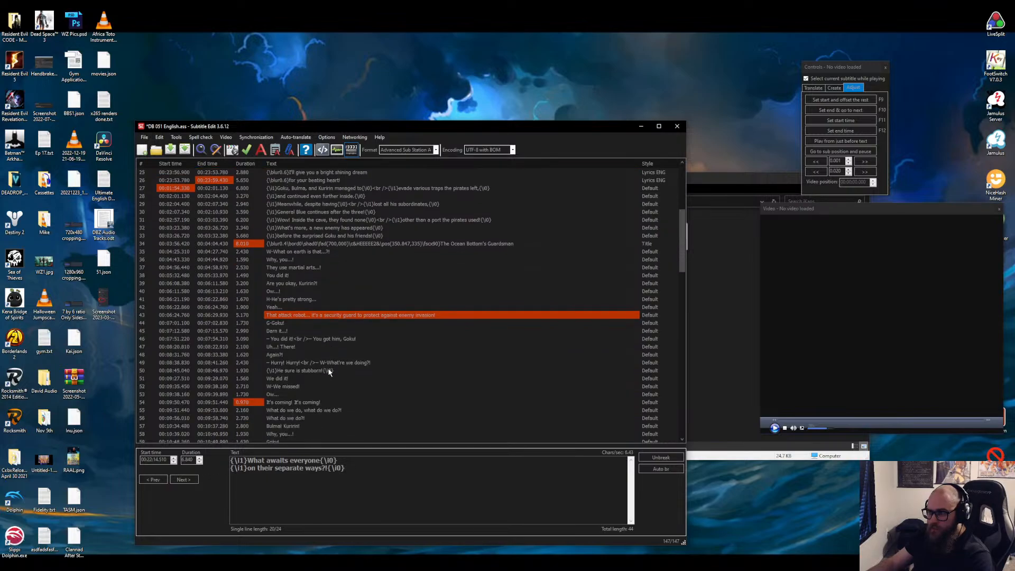
scroll(406, 367, "down", 15)
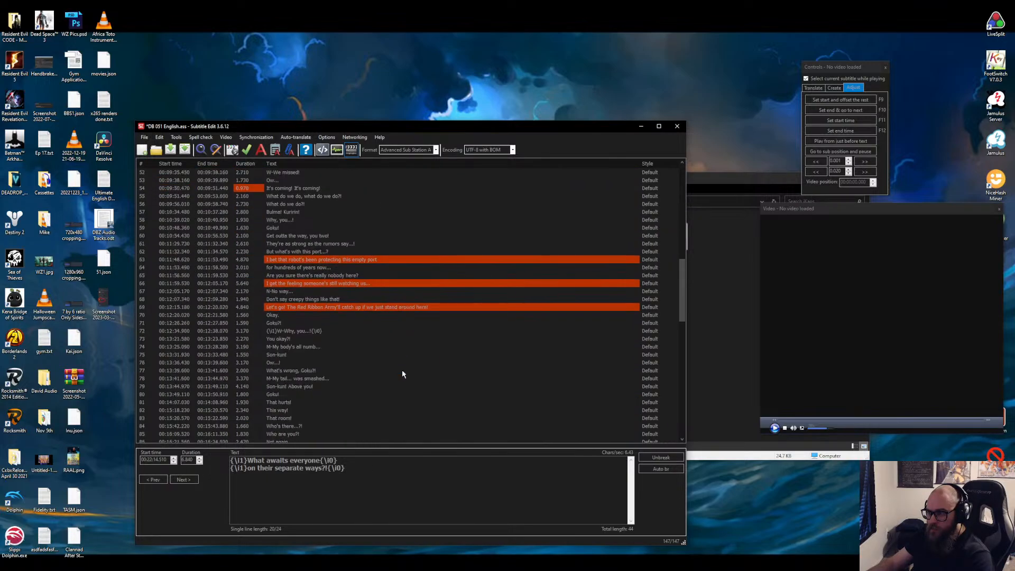
scroll(310, 370, "down", 15)
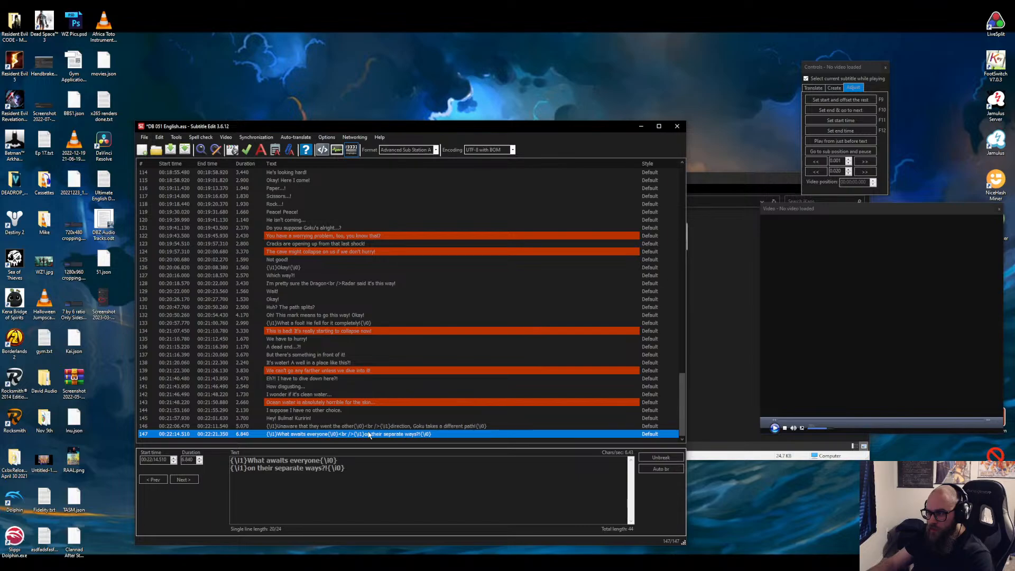
scroll(449, 365, "up", 14)
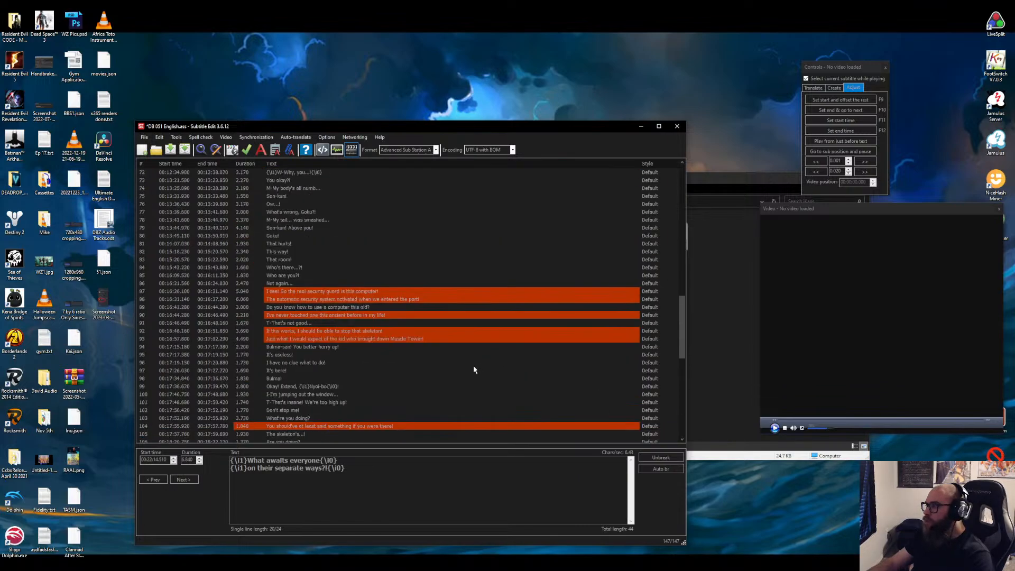
scroll(474, 370, "up", 20)
Remove the \c&HEEEEE2& colour tag from title line 34, "The Ocean Bottom's Guardsman", and save the subtitle file.
left_click(632, 395)
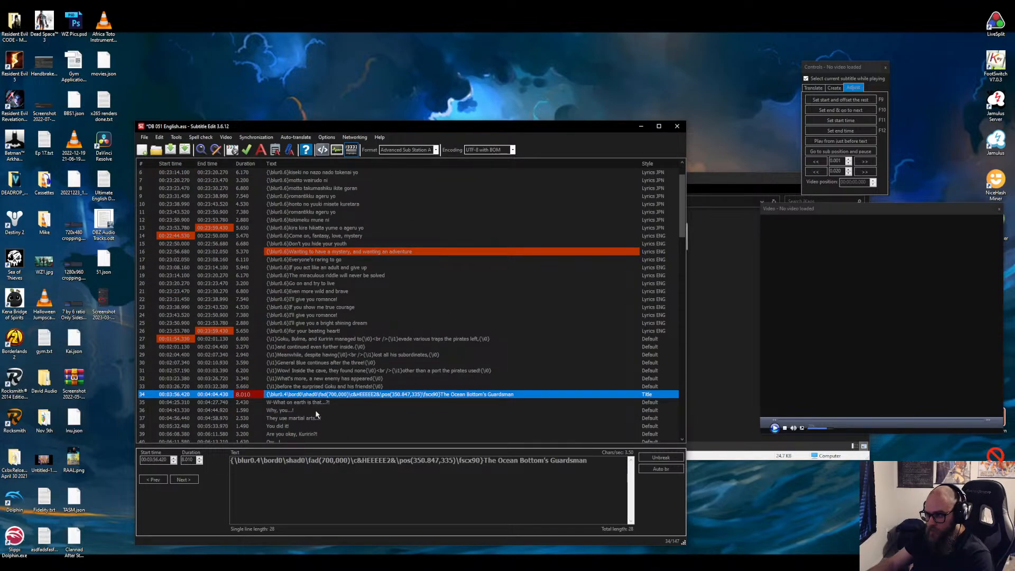
left_click_drag(395, 462, 349, 470)
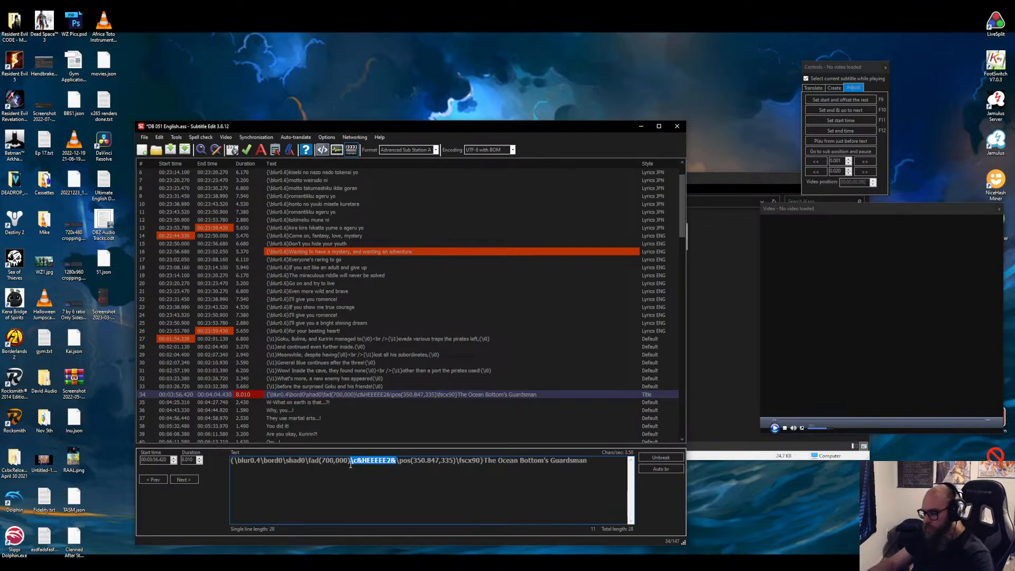
key("Delete")
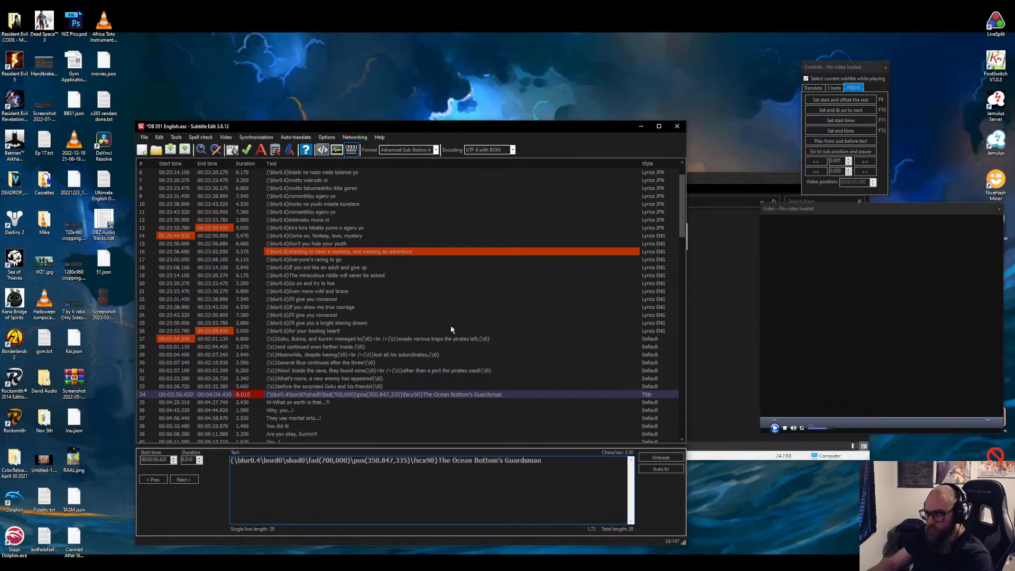
left_click(170, 150)
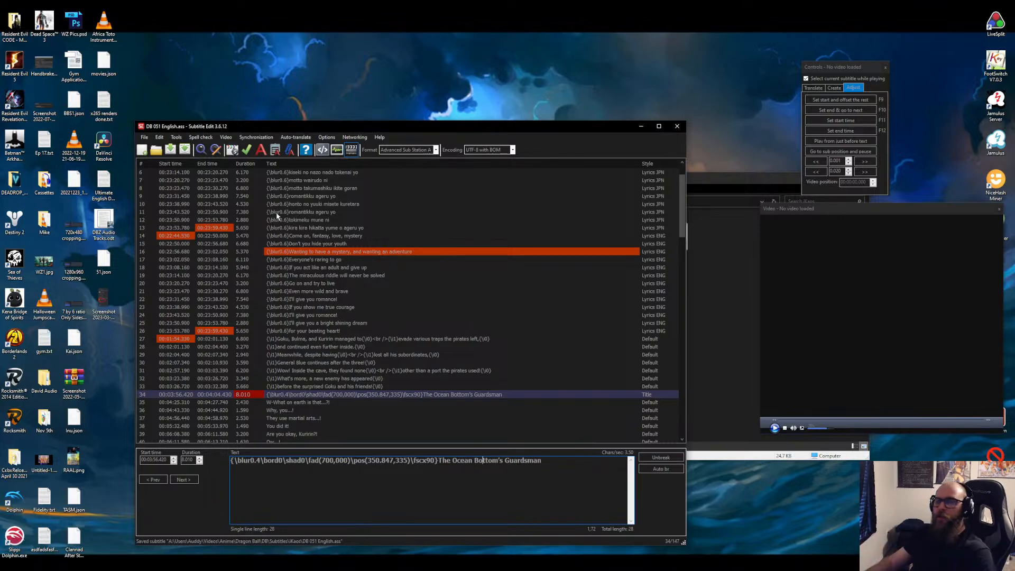
Load the Dragon Ball 51 - Beware of Robot video from the Bluray folder into Subtitle Edit and minimize the folder window.
key("alt+Tab")
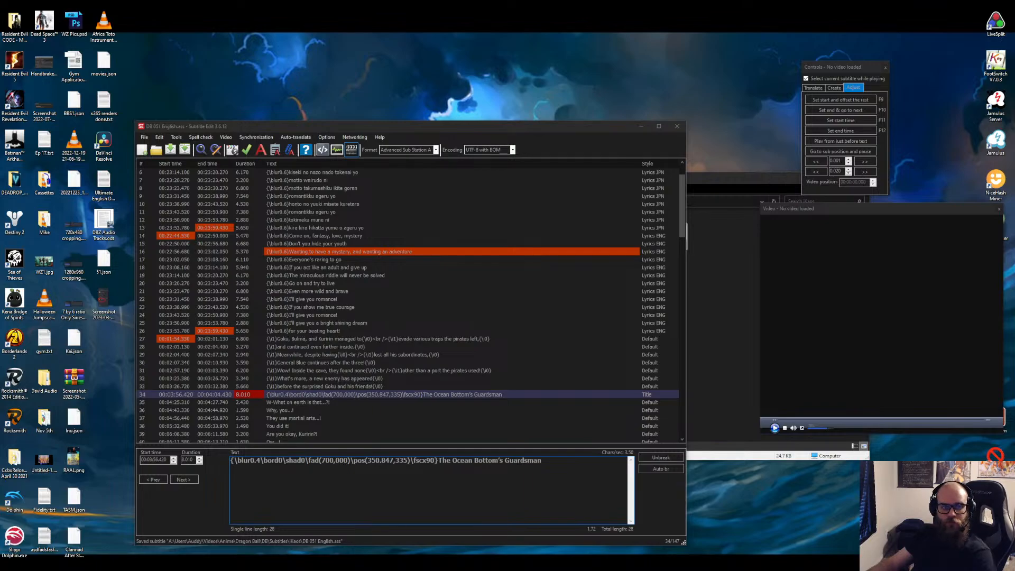
key("alt+Tab")
scroll(412, 317, "up", 2)
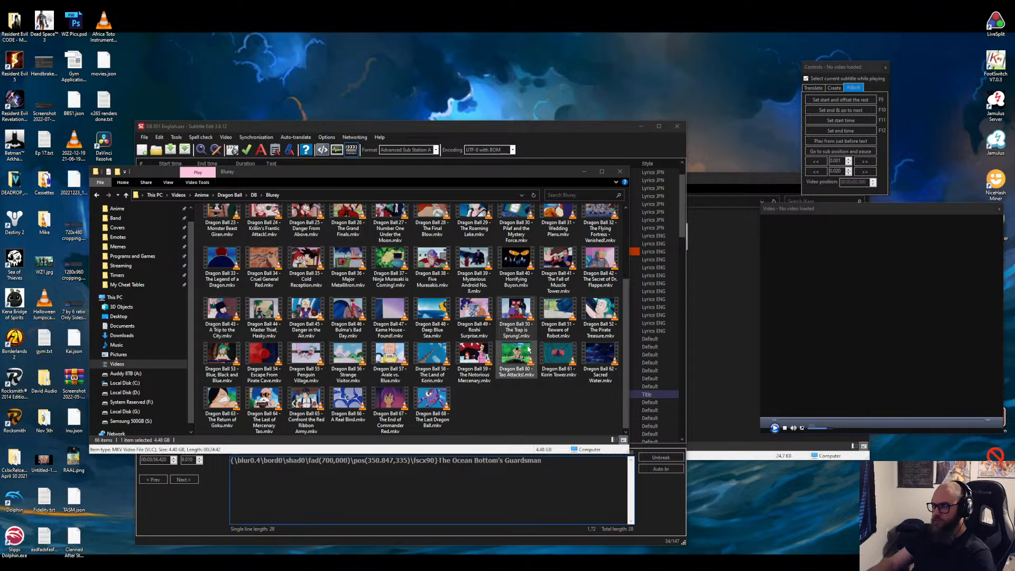
left_click(569, 313)
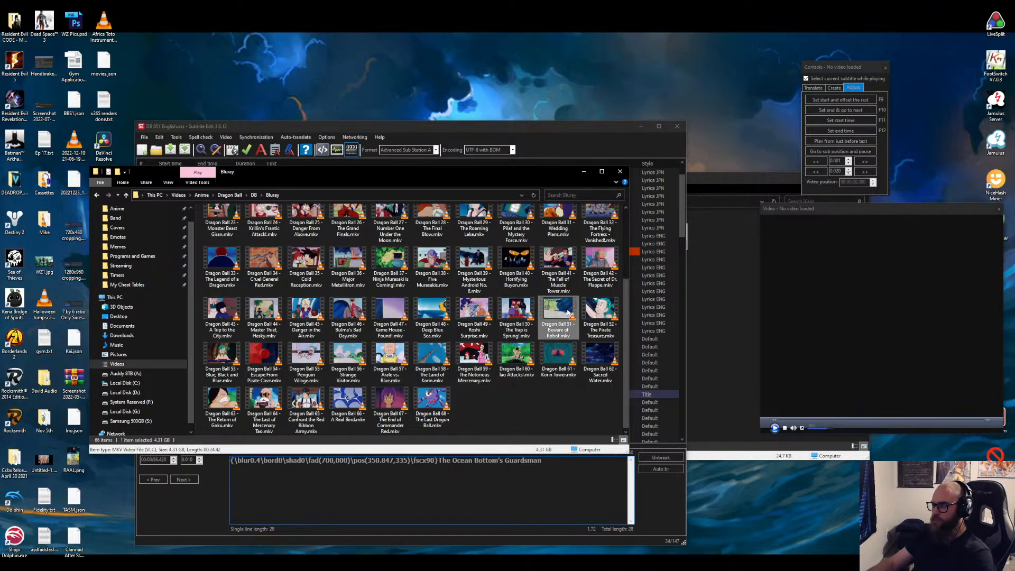
left_click_drag(569, 313, 914, 356)
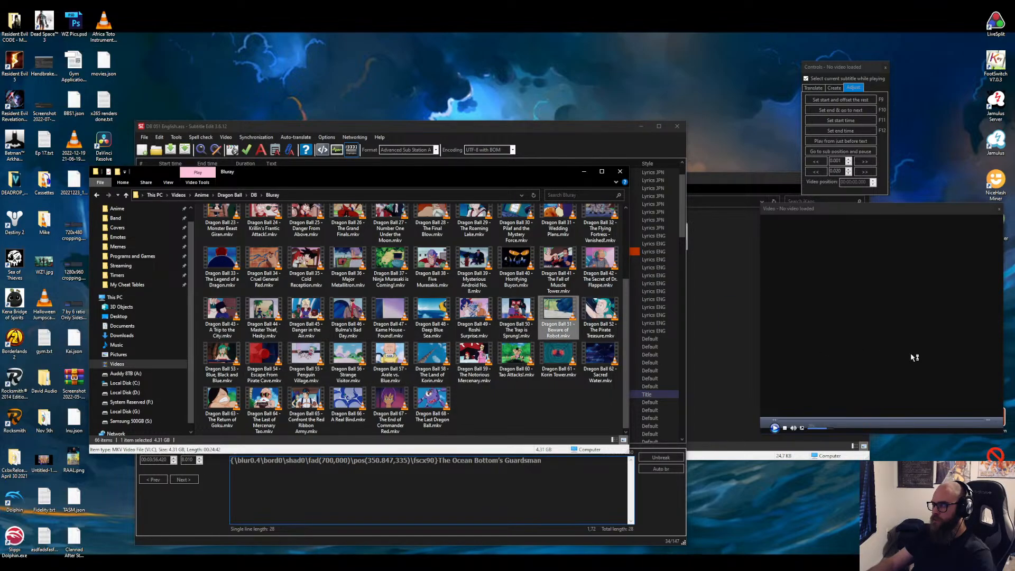
left_click(576, 168)
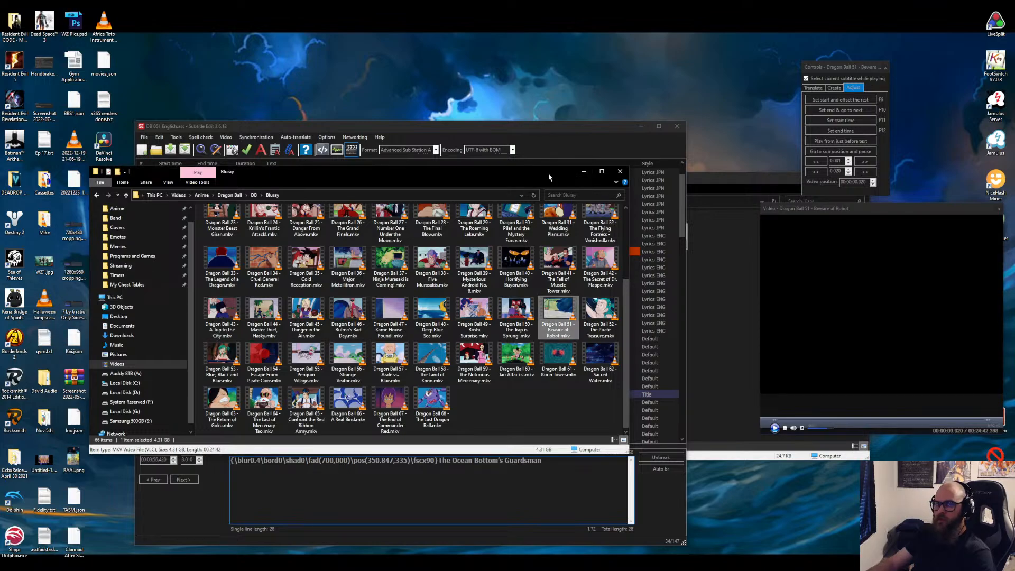
left_click(583, 171)
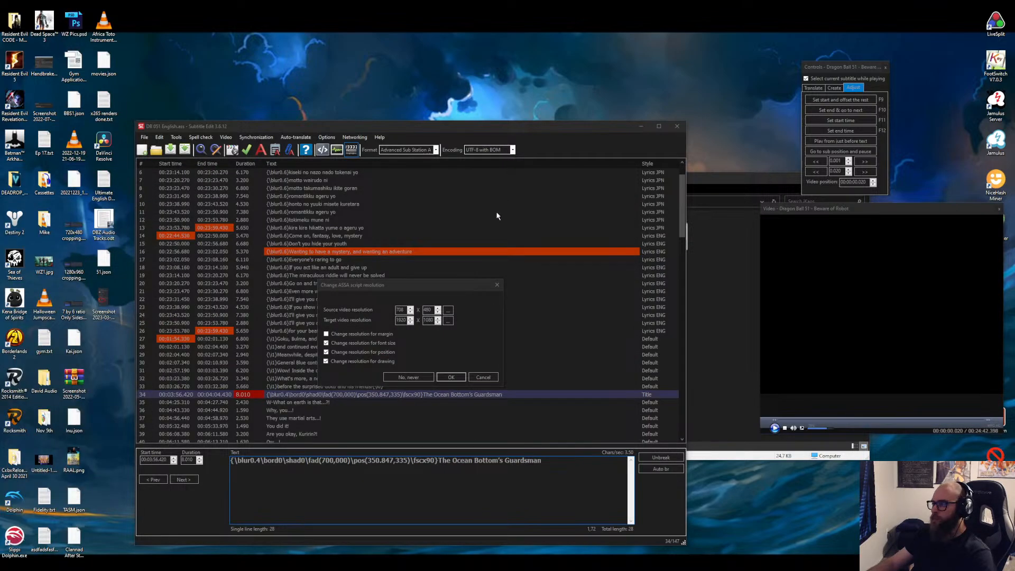
Set the target video width to 1440 and apply the script resolution change.
double_click(399, 320)
type("144")
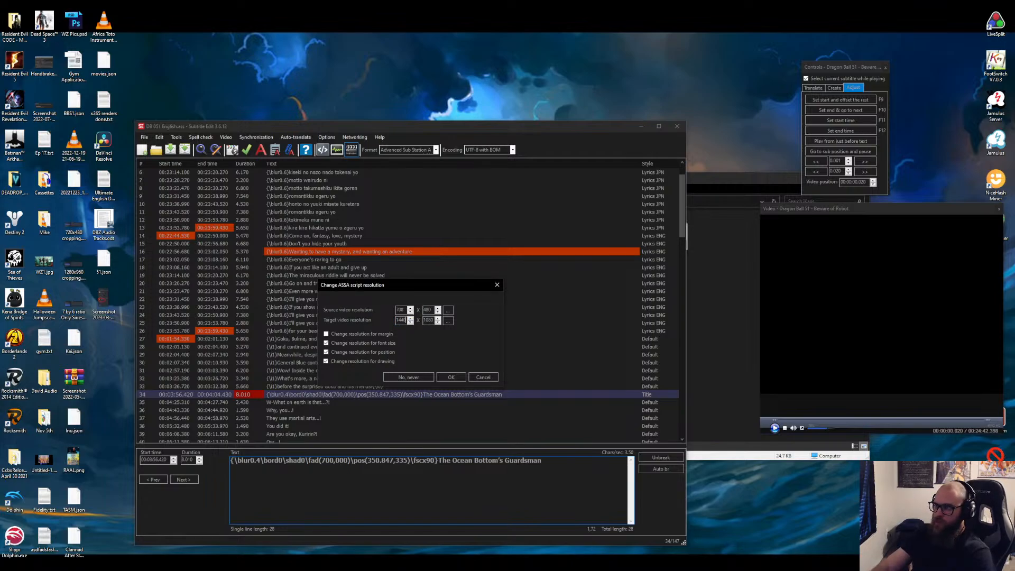
left_click(448, 379)
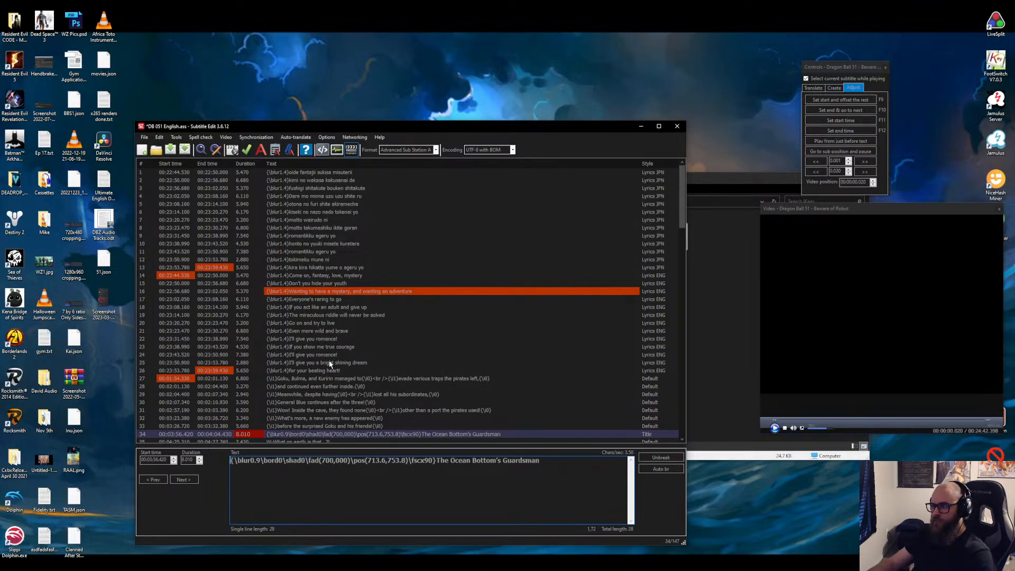
Jump the video to line 27, "Goku, Bulma, and Kuririn managed to", and pause it at 00:01:56.368 for the line's start.
left_click(324, 174)
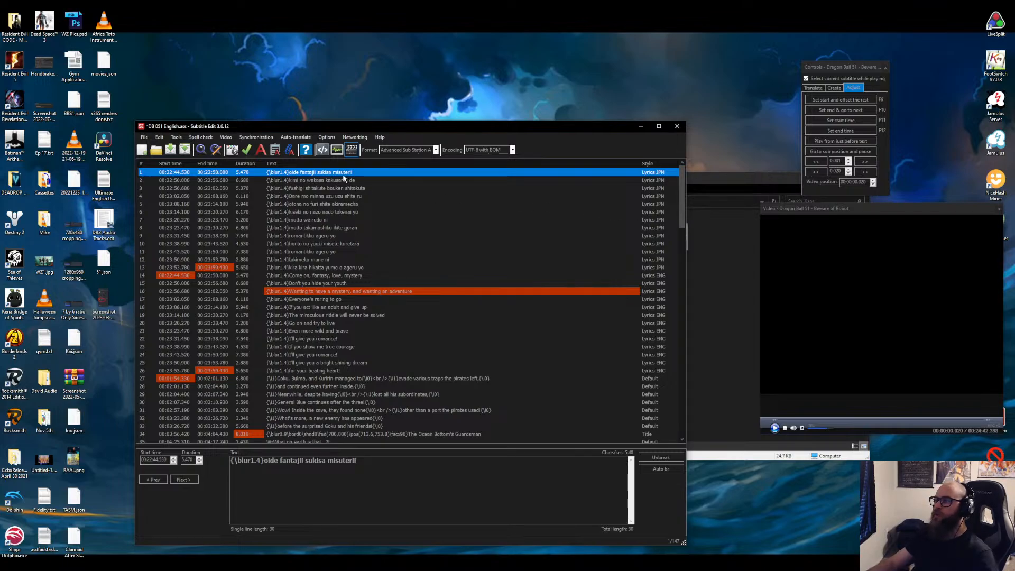
left_click(652, 379)
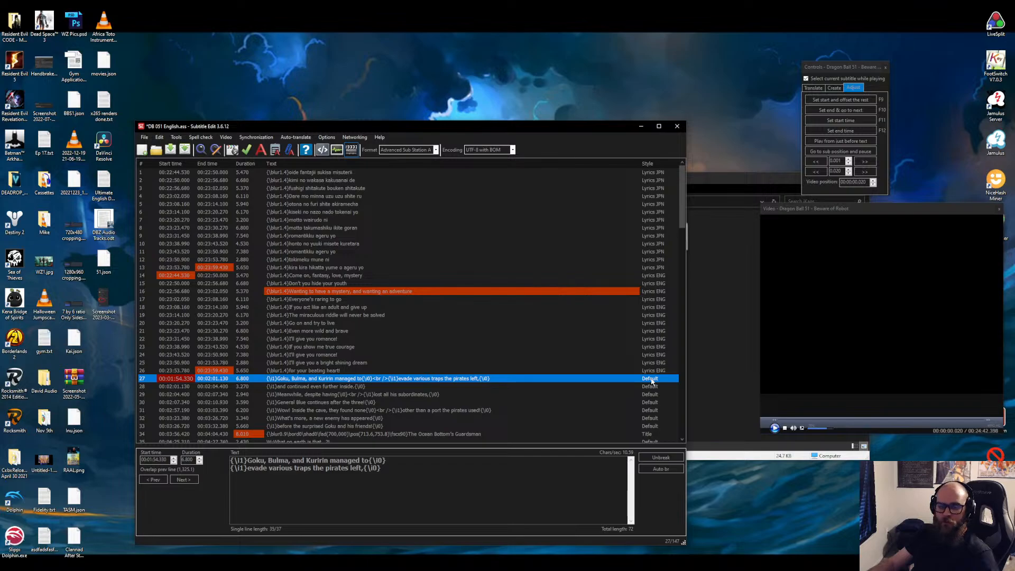
scroll(387, 384, "down", 6)
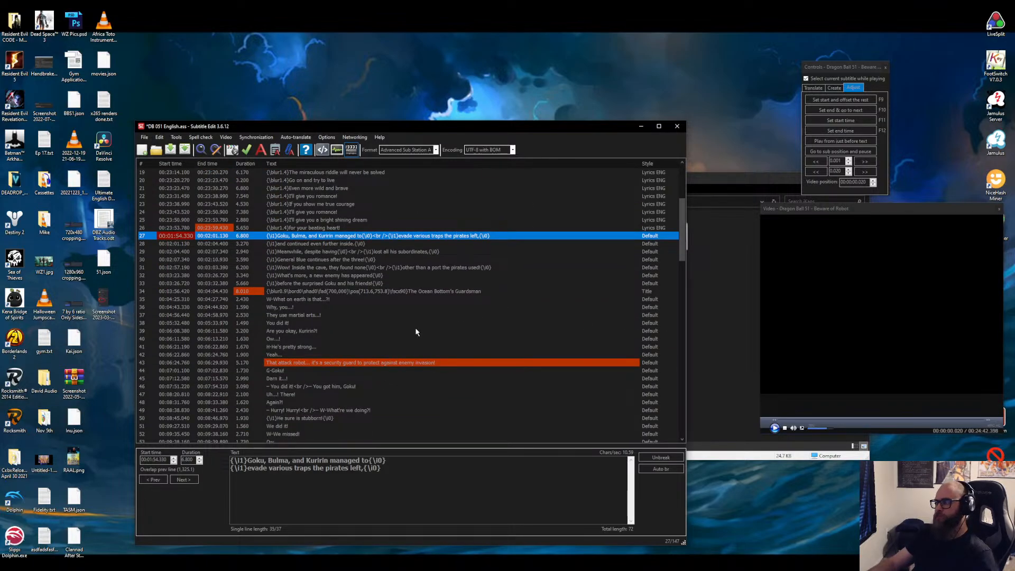
double_click(483, 237)
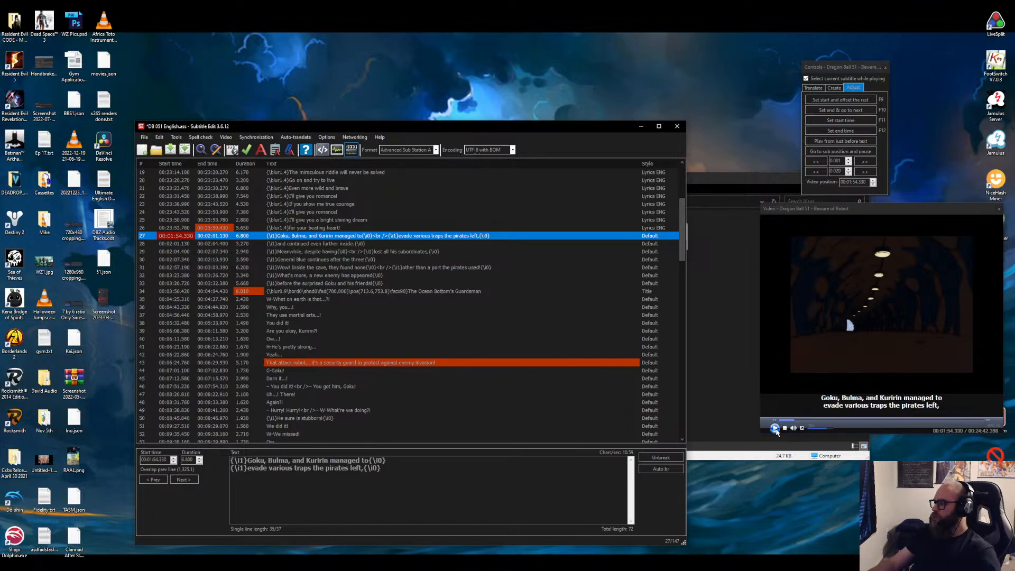
left_click(884, 213)
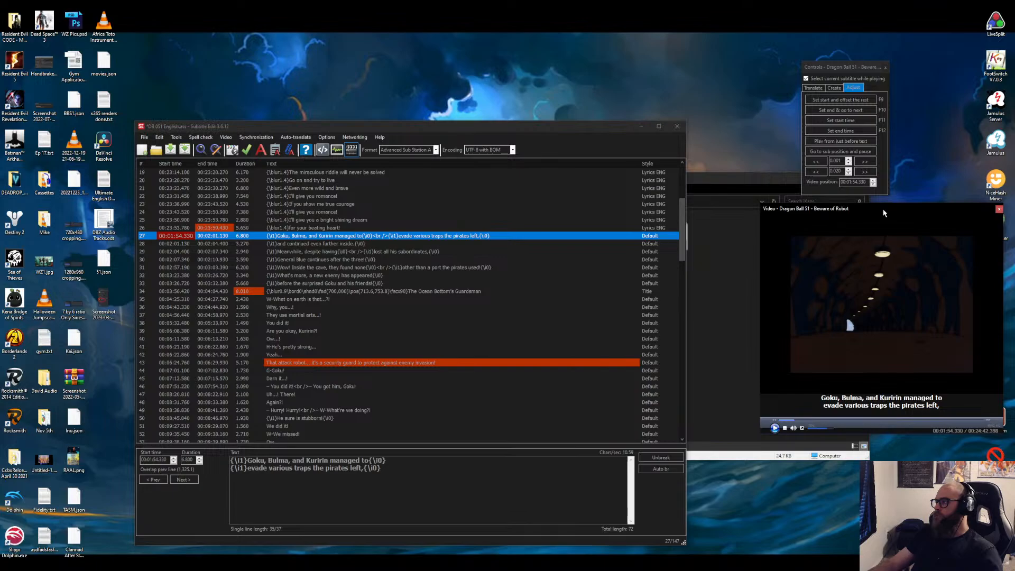
left_click(851, 364)
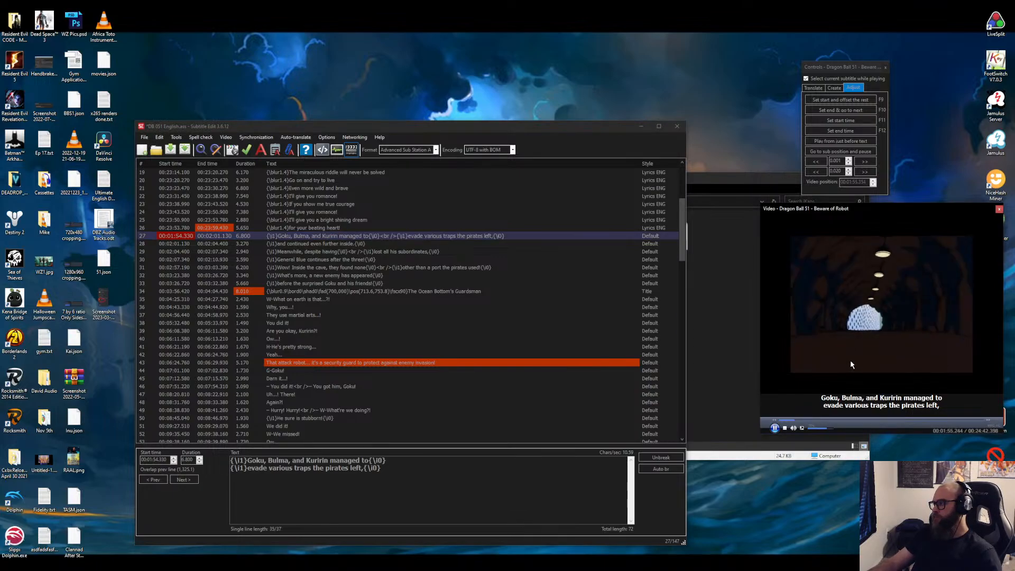
left_click(850, 364)
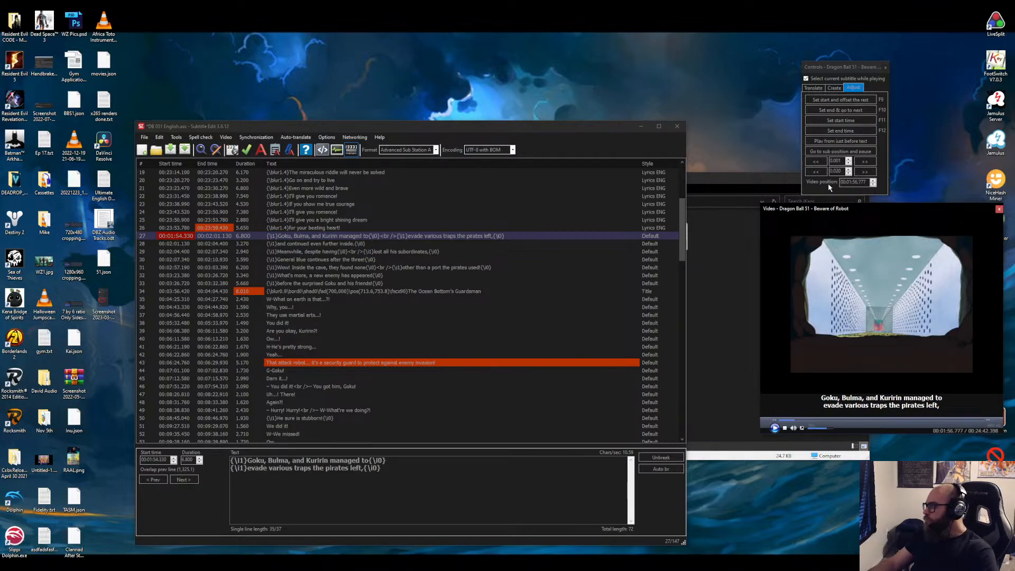
left_click(941, 333)
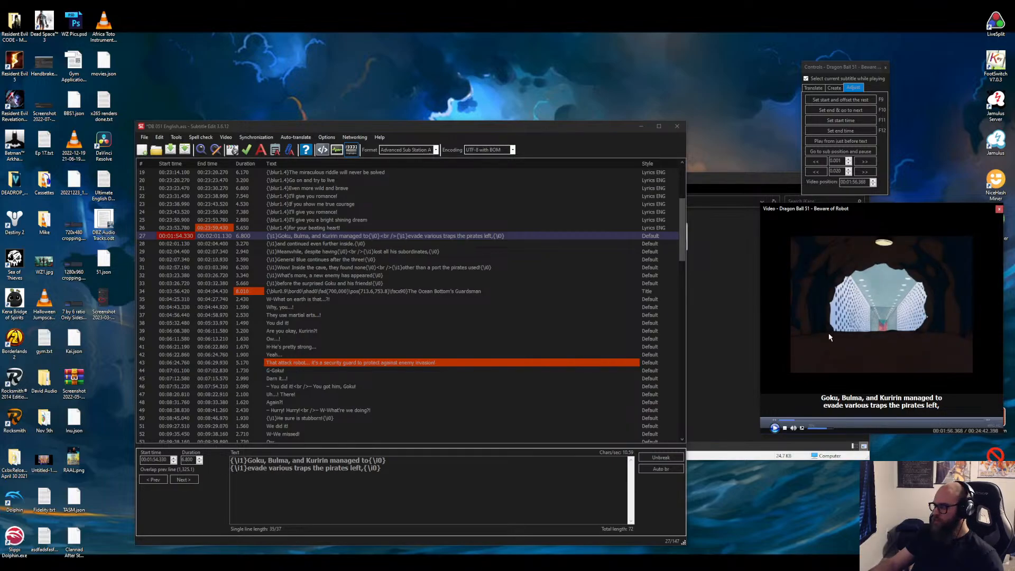
Shift lines 27 to 147 together so that line 27 starts at the current video position, 00:01:56.368.
left_click(497, 237)
scroll(495, 316, "down", 8)
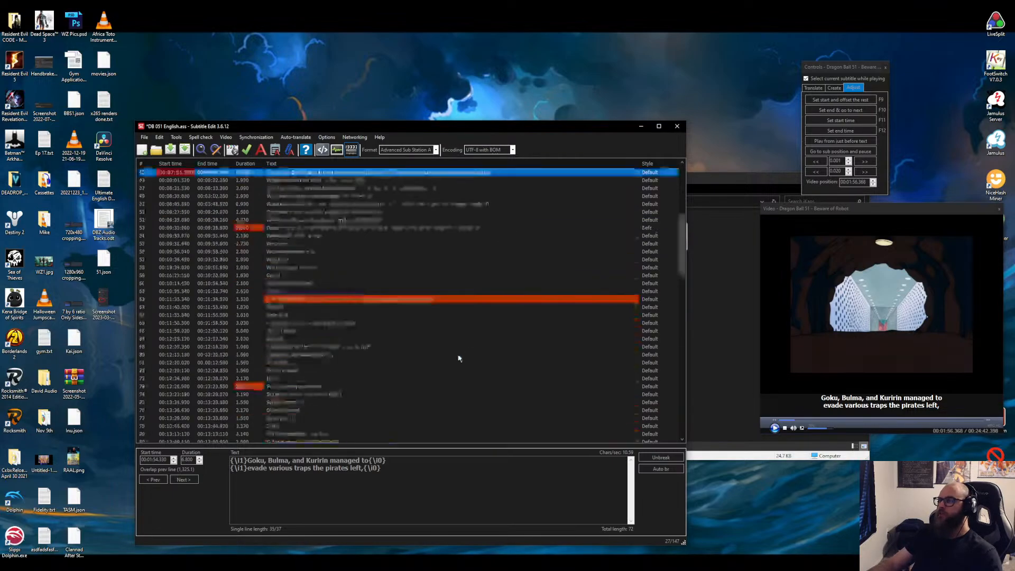
scroll(452, 376, "down", 20)
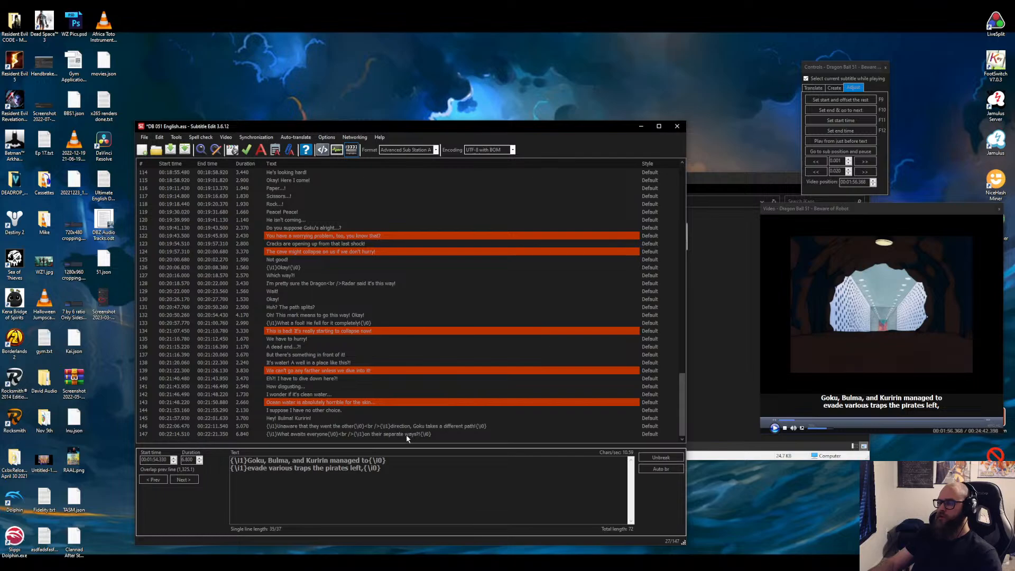
left_click(407, 434, "shift")
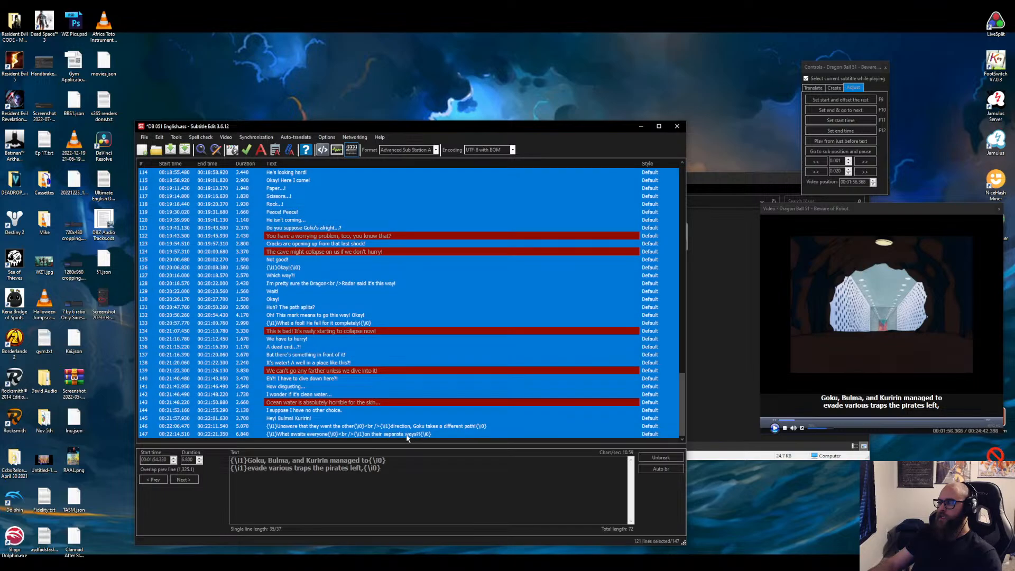
left_click(834, 101)
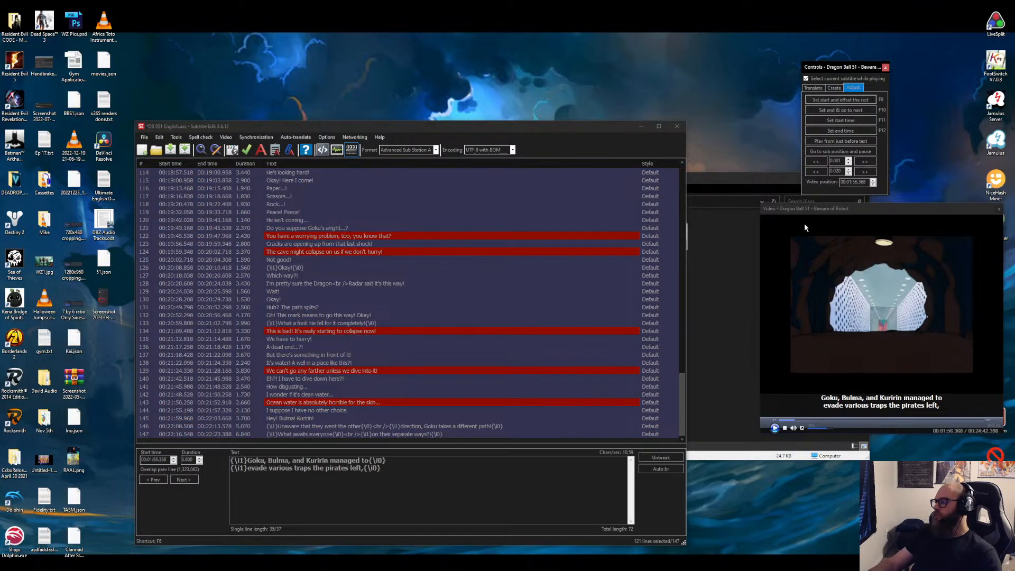
Play the video at line 27 to check its new timing, and select title line 34, "The Ocean Bottom's Guardsman".
scroll(505, 326, "up", 20)
scroll(505, 331, "up", 13)
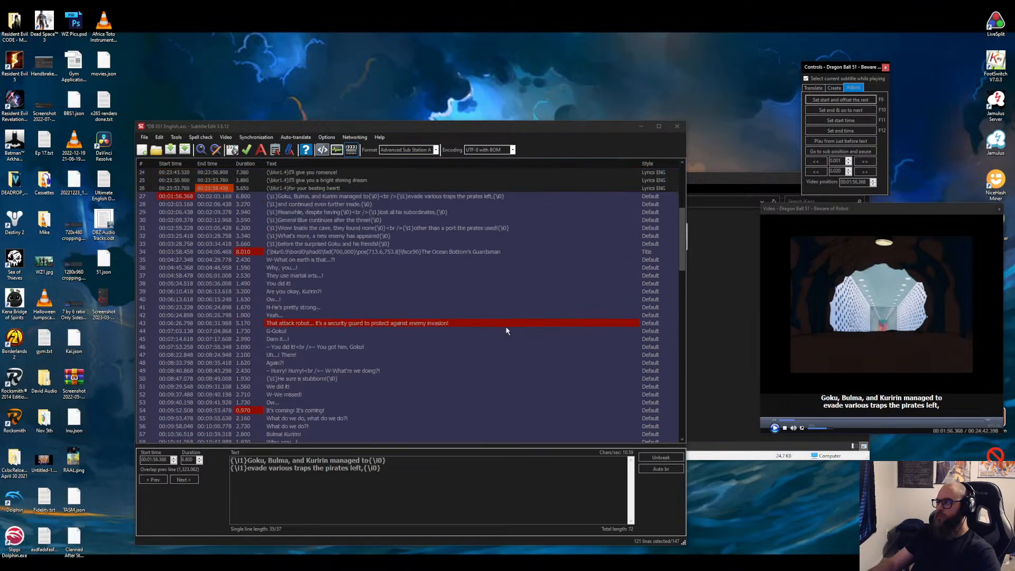
left_click(621, 317)
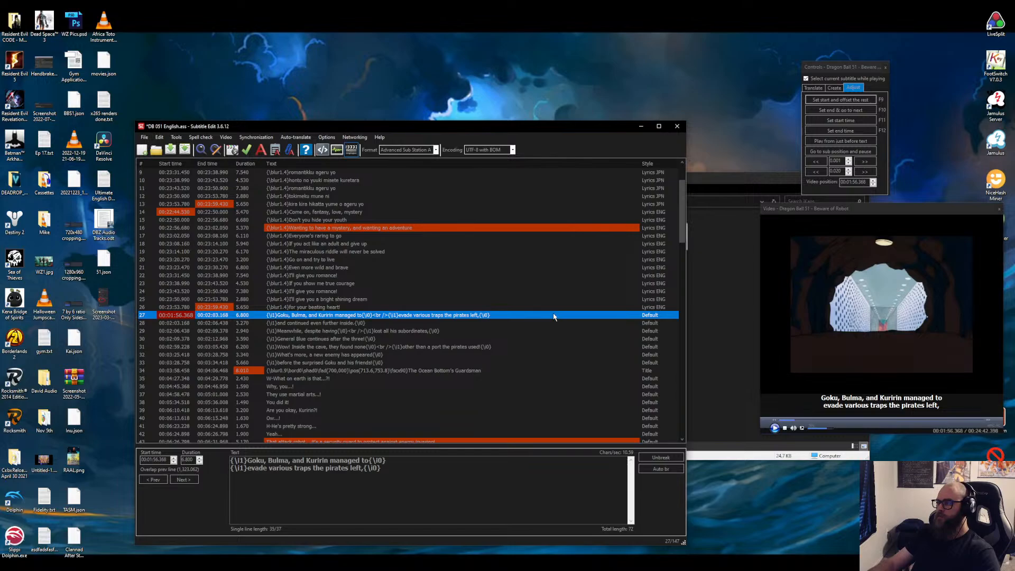
left_click(774, 428)
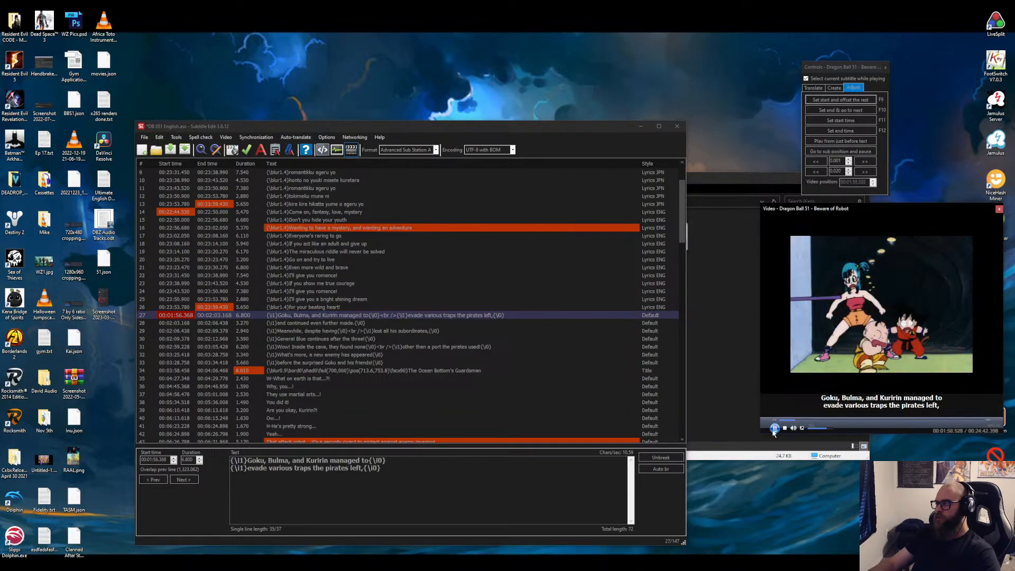
left_click(775, 428)
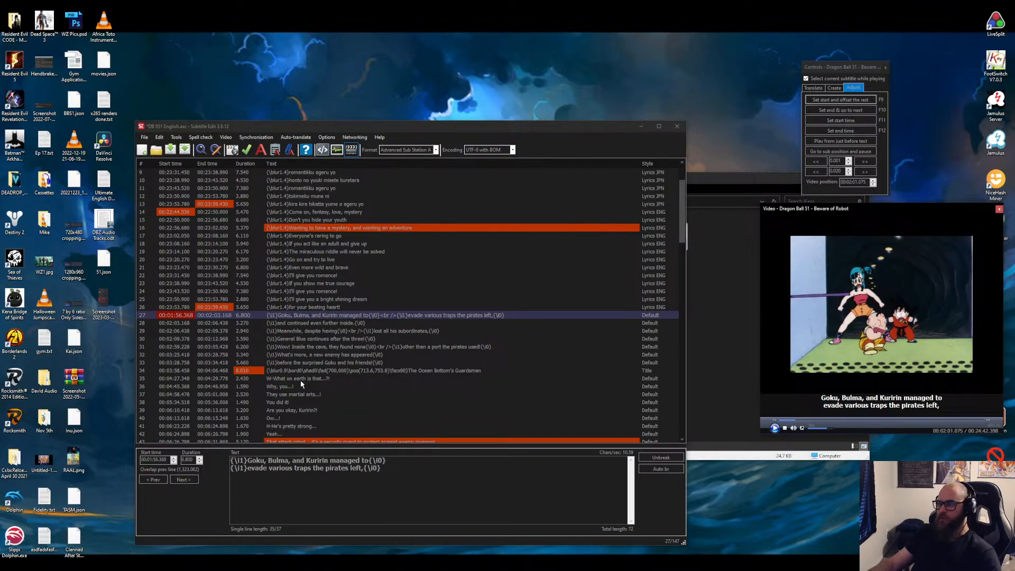
left_click(433, 364)
left_click(432, 371)
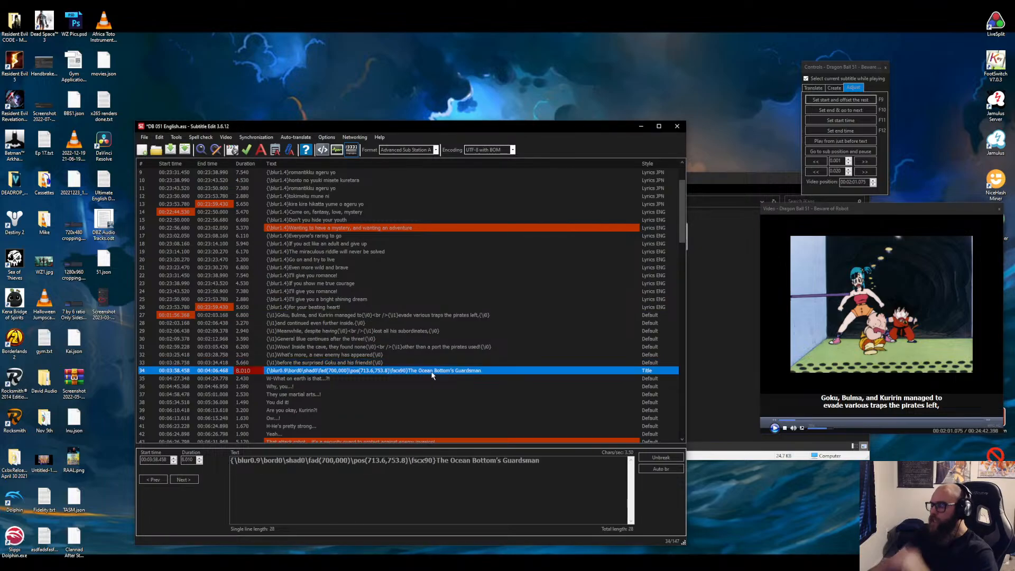
Jump the video to title line 34 and play short stretches to find where the Japanese title starts fading in.
double_click(432, 371)
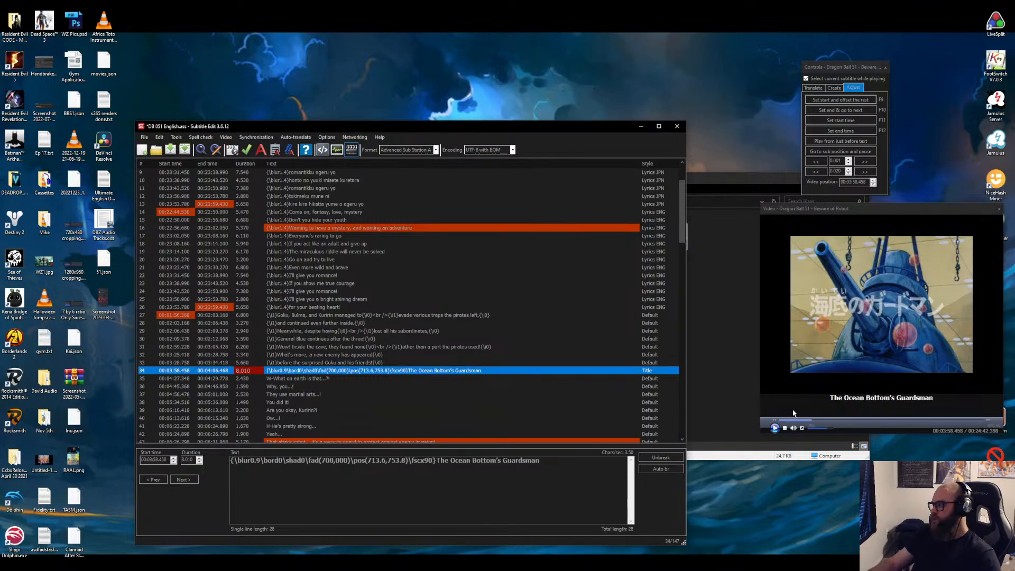
left_click(871, 206)
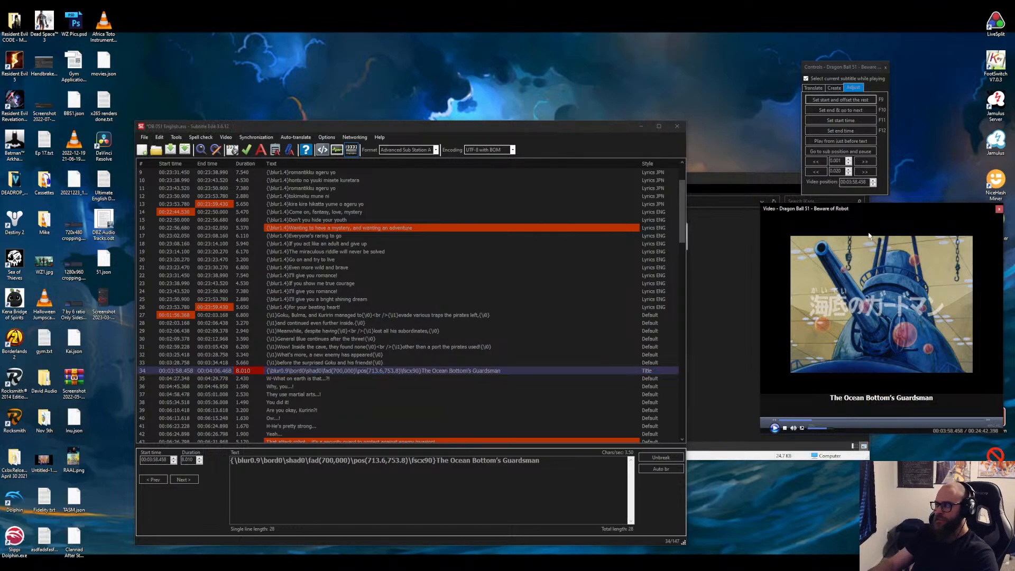
key("Left")
key("space")
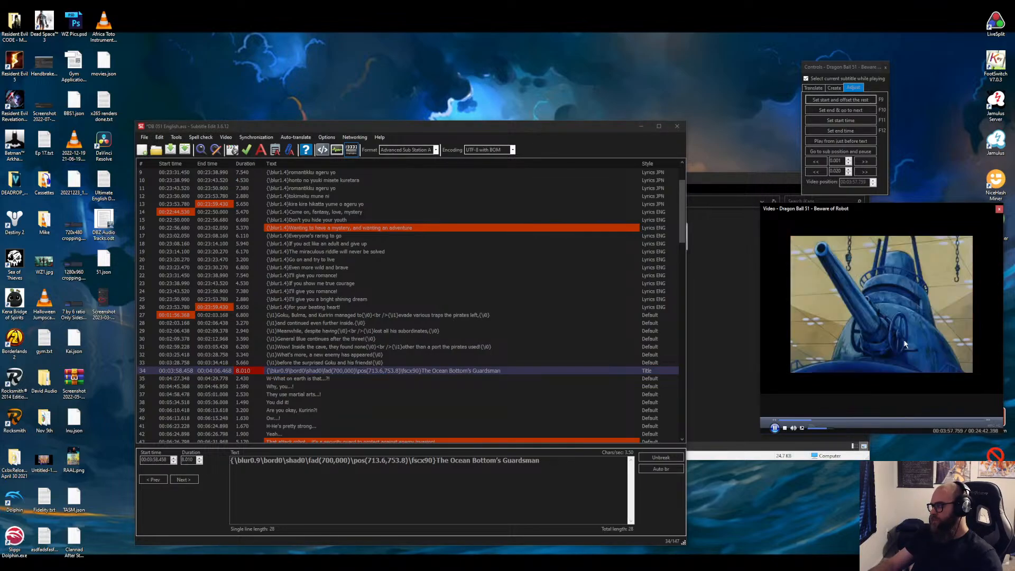
key("space")
key("space")
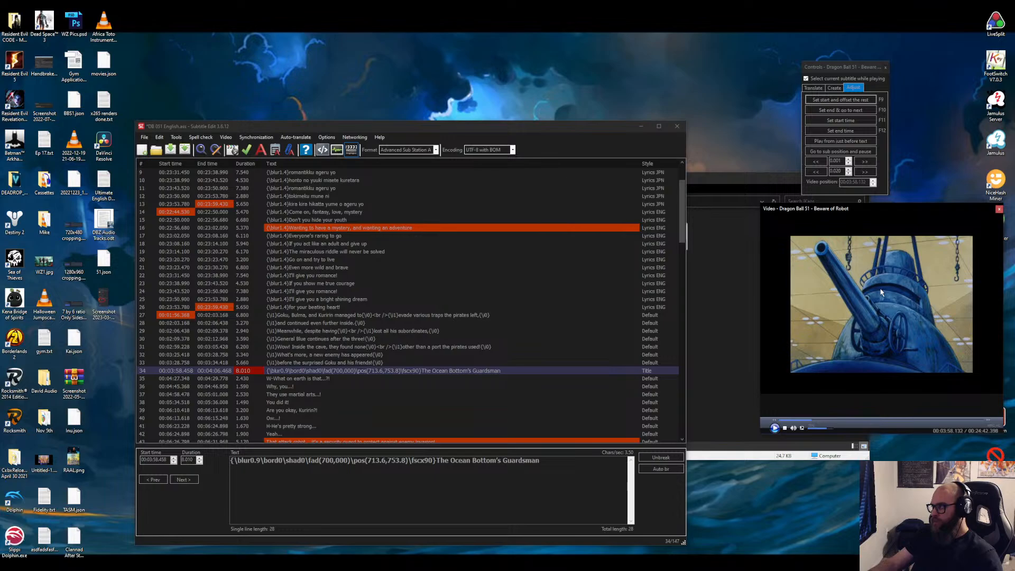
key("space")
key("space")
key("space")
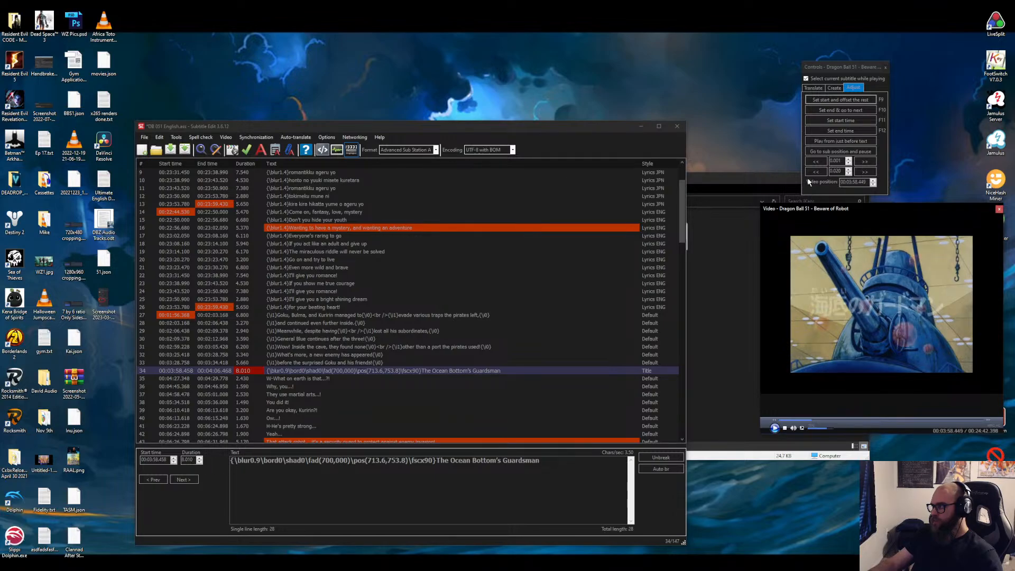
Move the video position back in 0.020-second increments to 00:03:58.229, just before the title fades in.
left_click(816, 174)
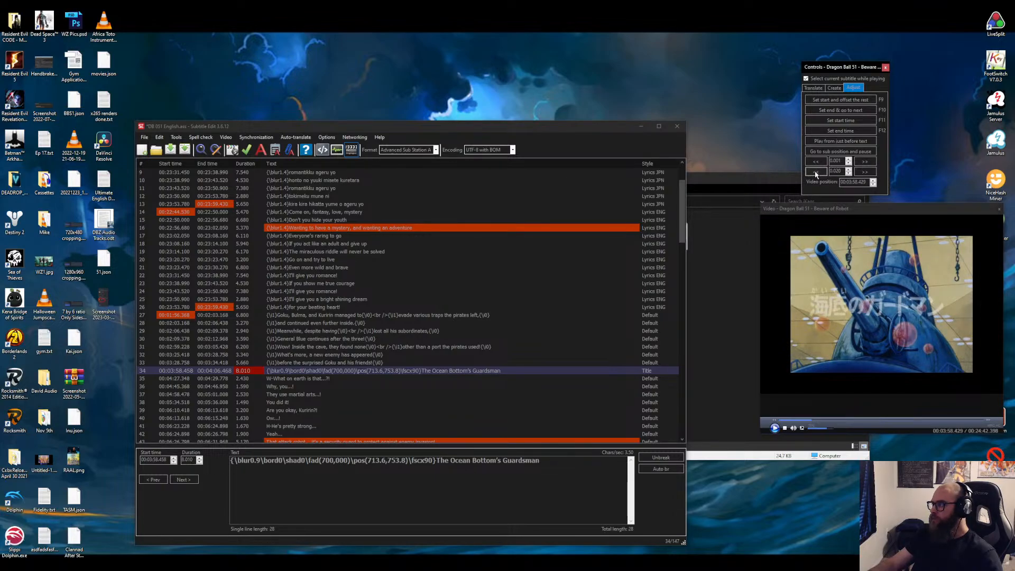
left_click(816, 174)
left_click(816, 174)
left_click(816, 174)
left_click(816, 174)
left_click(815, 174)
left_click(816, 174)
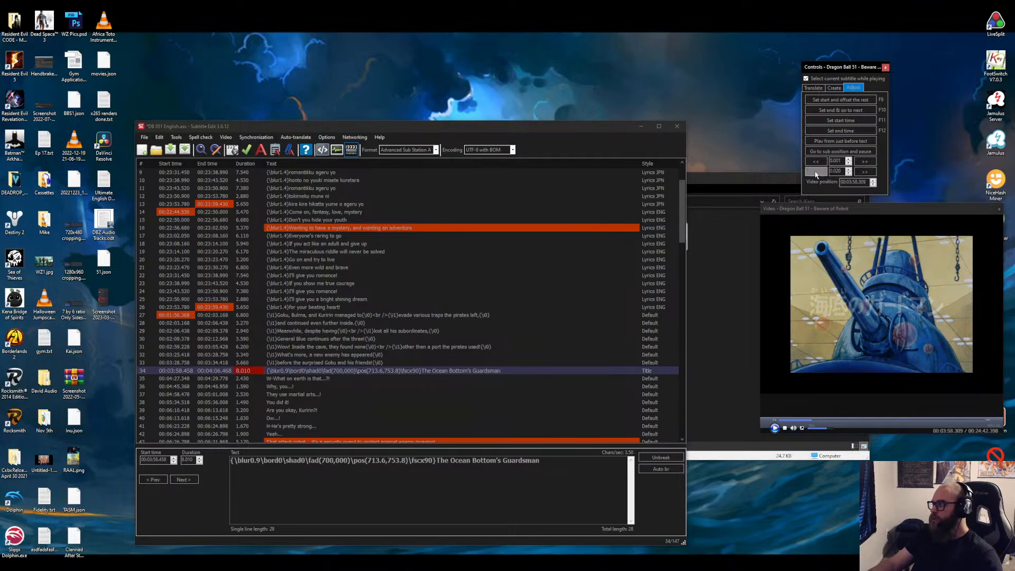
left_click(816, 174)
left_click(816, 174)
left_click(816, 174)
left_click(816, 174)
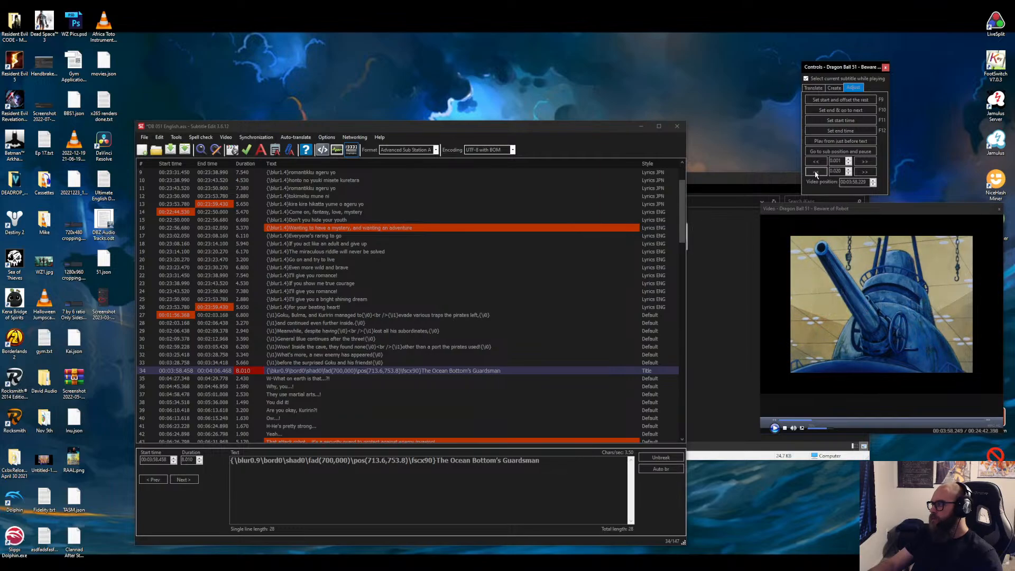
Fine-tune the video position to 00:03:58.239 in 0.001-second increments and set it as the start time of title line 34.
left_click(866, 162)
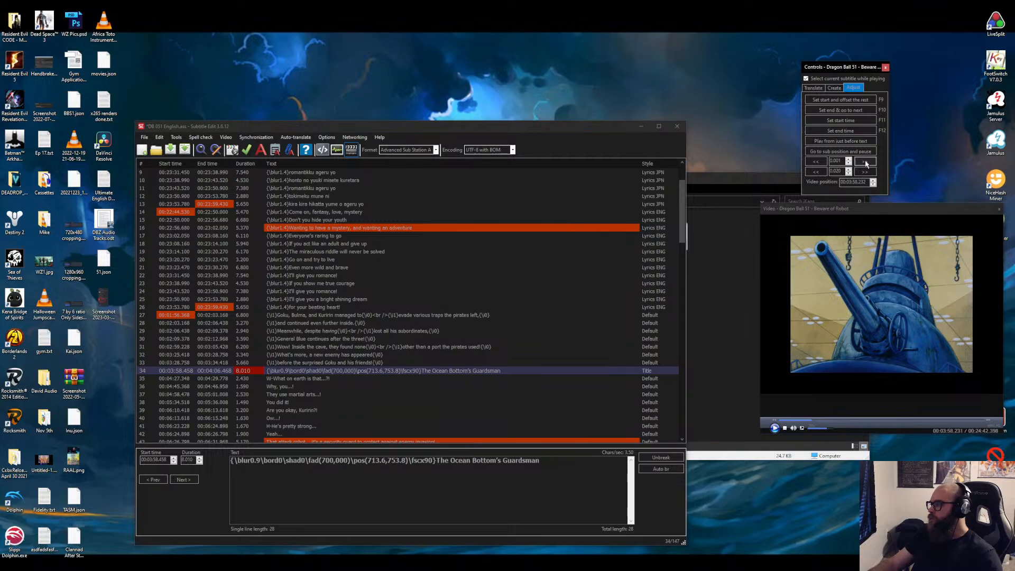
left_click(865, 162)
left_click(865, 163)
left_click(866, 162)
left_click(866, 162)
left_click(865, 162)
left_click(866, 163)
left_click(865, 163)
left_click(865, 162)
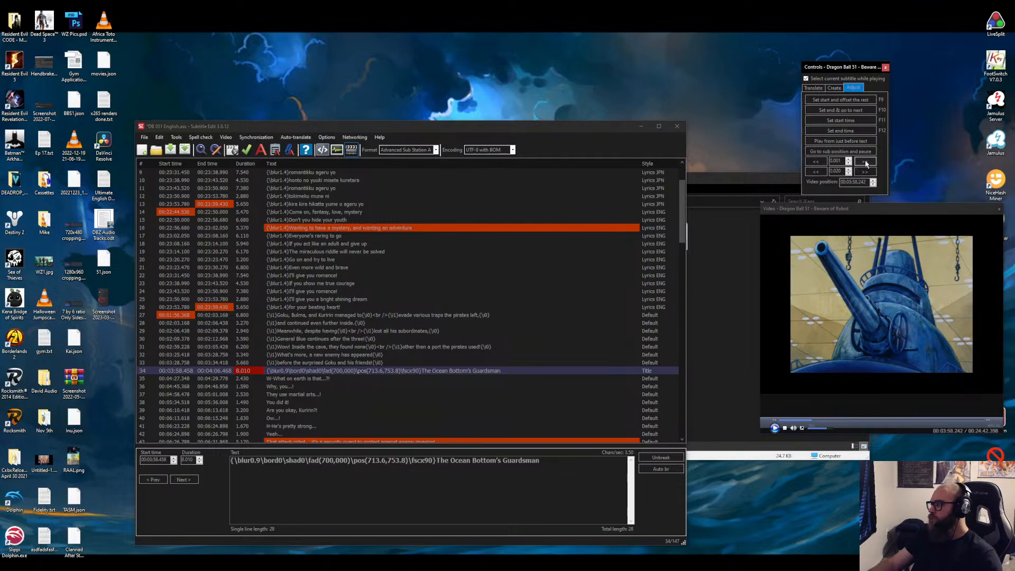
left_click(822, 162)
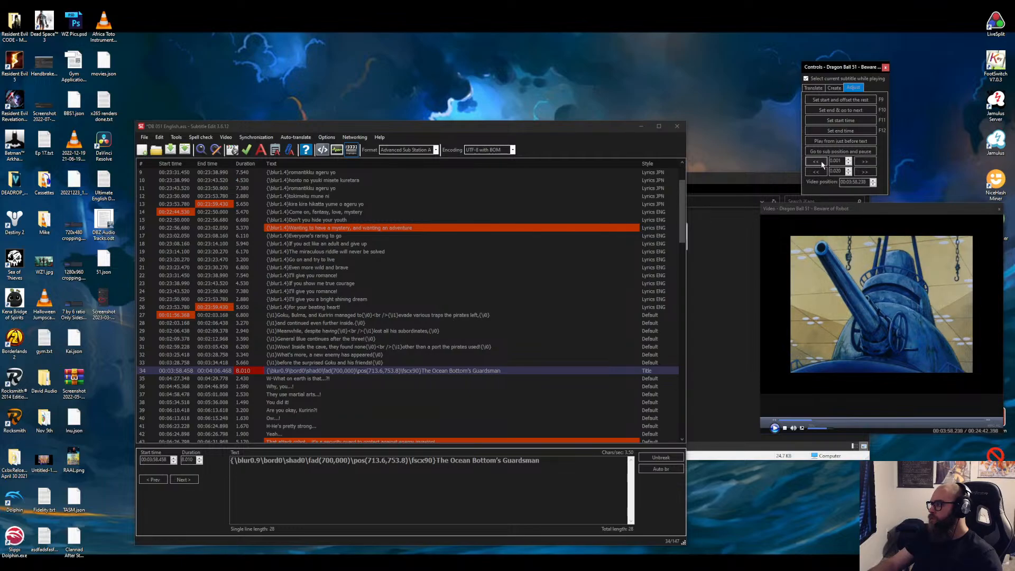
left_click(859, 163)
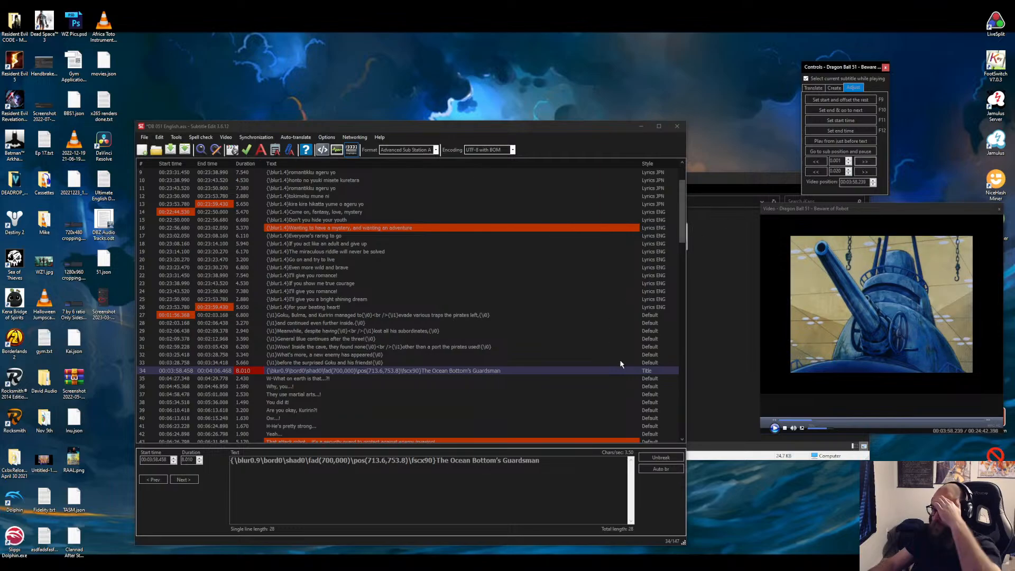
left_click(851, 121)
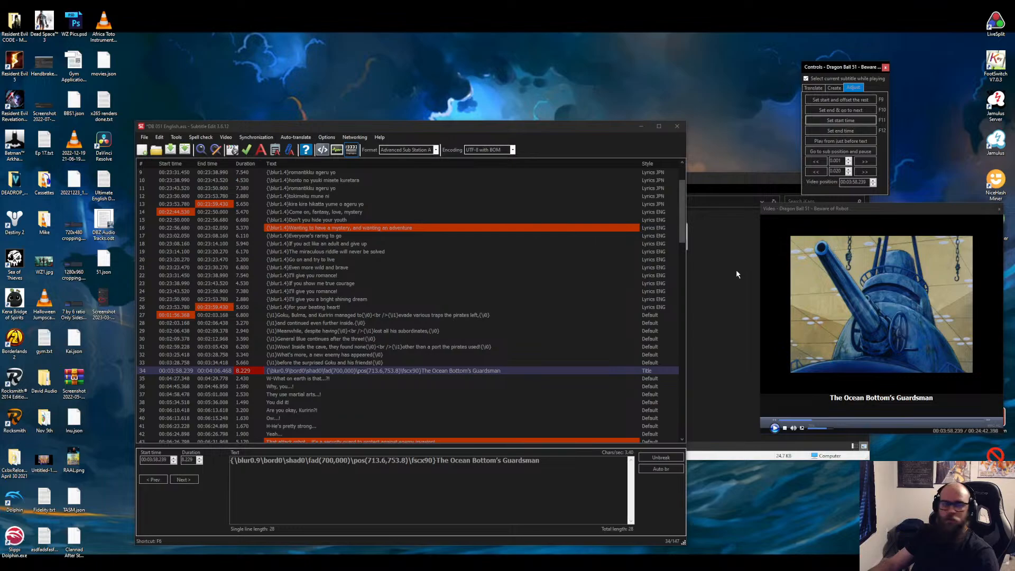
Play past the end of the title card, pause, and move back in 0.020-second increments to 00:04:06.231, where the card is still on screen.
left_click(775, 428)
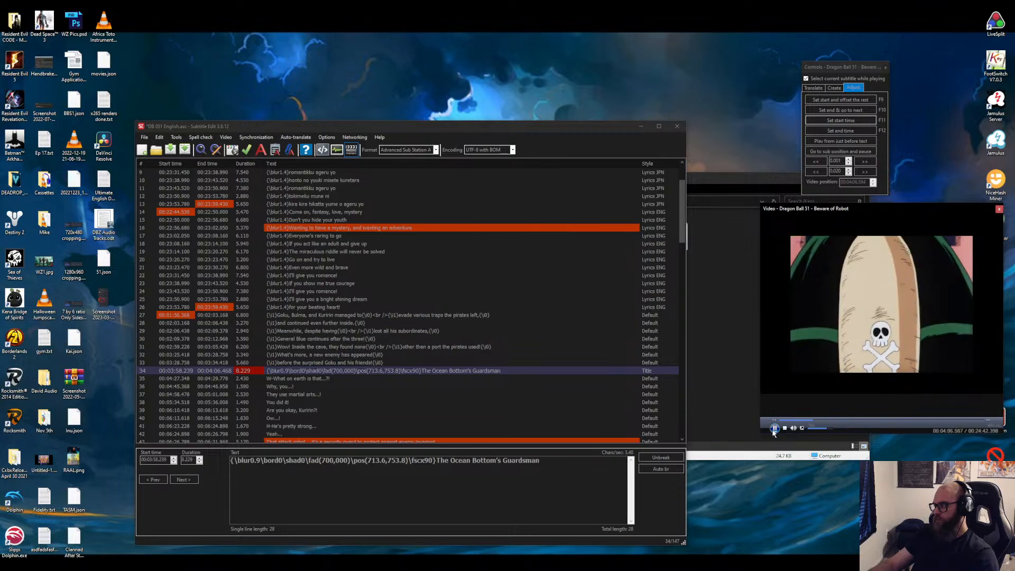
left_click(774, 428)
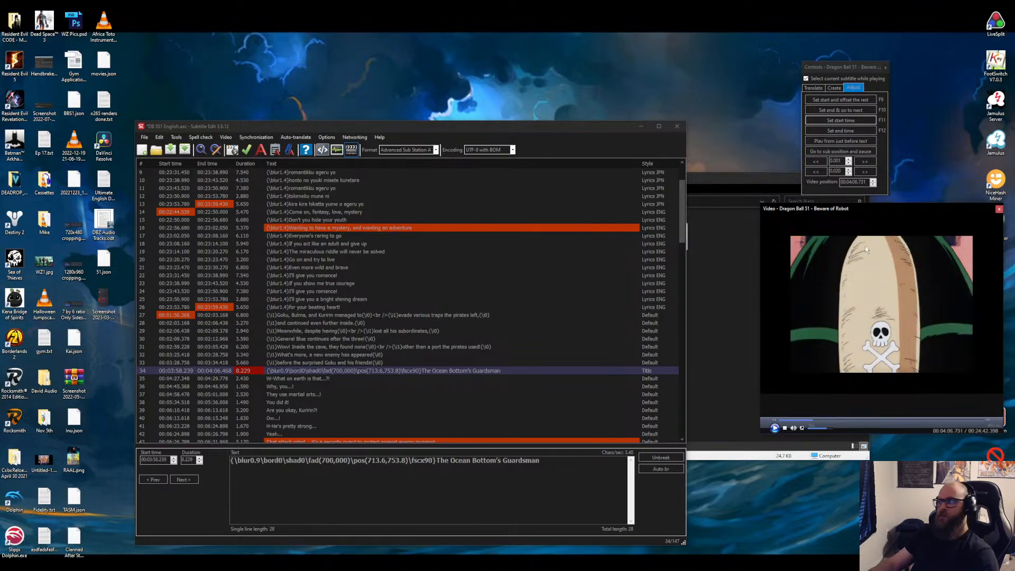
left_click(819, 173)
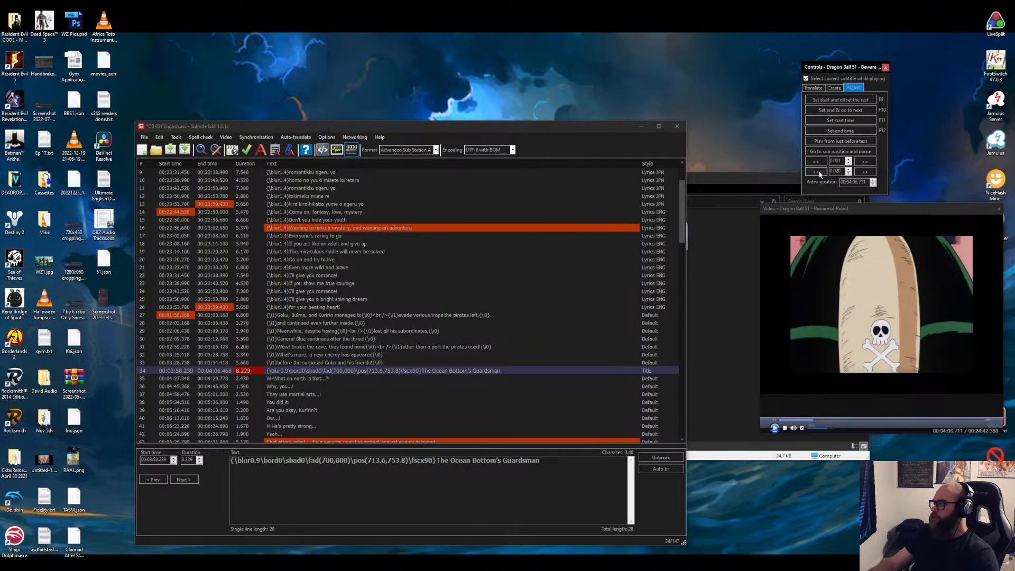
left_click(820, 173)
left_click(819, 174)
left_click(819, 174)
left_click(819, 173)
left_click(819, 174)
left_click(819, 173)
left_click(819, 173)
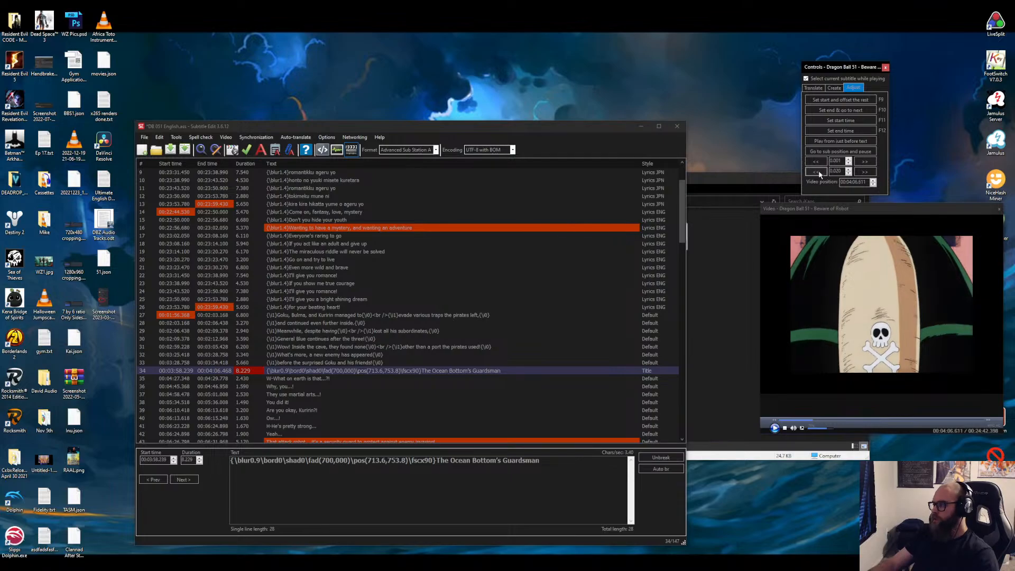
left_click(819, 174)
left_click(818, 174)
left_click(818, 174)
left_click(817, 174)
left_click(818, 174)
left_click(817, 174)
left_click(817, 173)
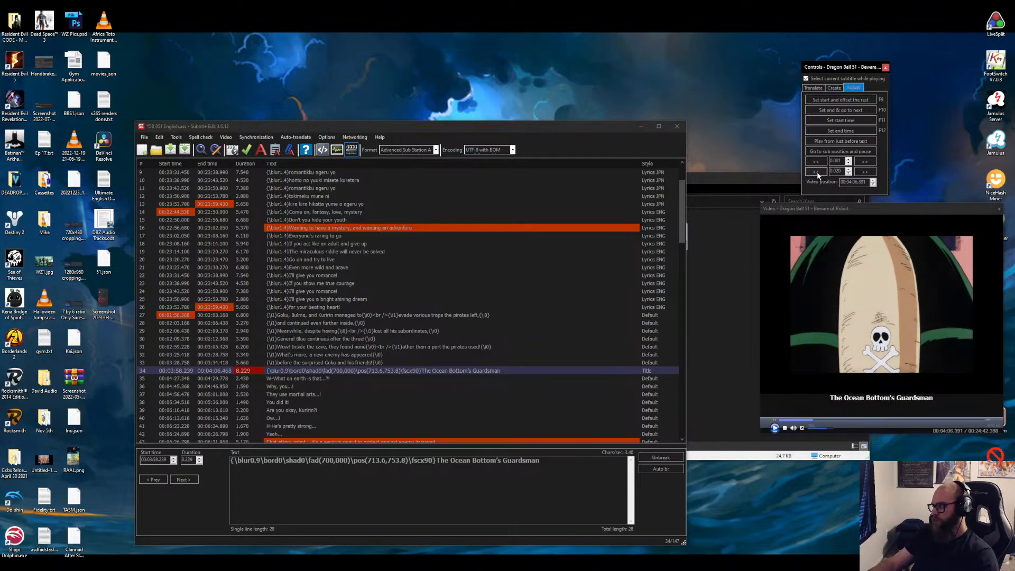
left_click(817, 174)
left_click(816, 173)
left_click(816, 174)
left_click(816, 174)
left_click(815, 174)
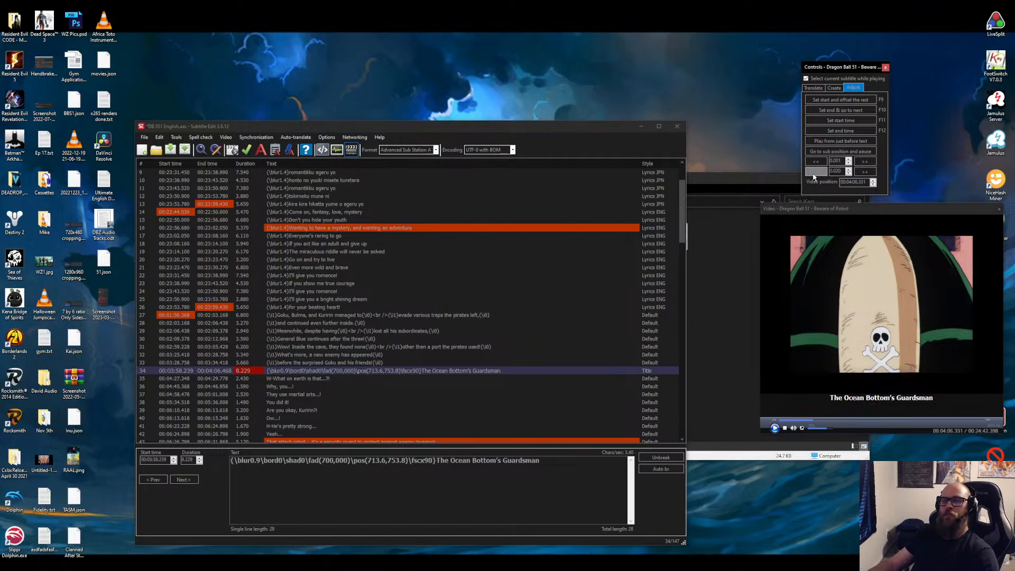
left_click(815, 174)
left_click(817, 174)
left_click(819, 173)
left_click(820, 173)
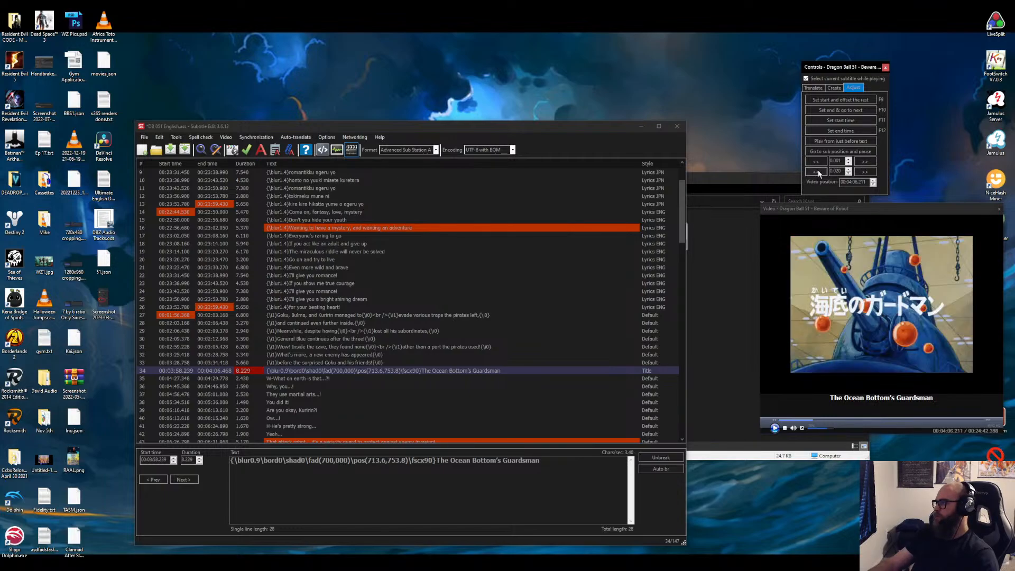
Fine-tune the video position to the title card's last frame at 00:04:06.246, set it as line 34's end time, and save the subtitle file.
left_click(862, 172)
left_click(862, 172)
left_click(819, 173)
left_click(863, 162)
left_click(864, 162)
left_click(864, 162)
left_click(864, 163)
left_click(864, 163)
left_click(864, 163)
left_click(864, 163)
left_click(865, 163)
left_click(865, 163)
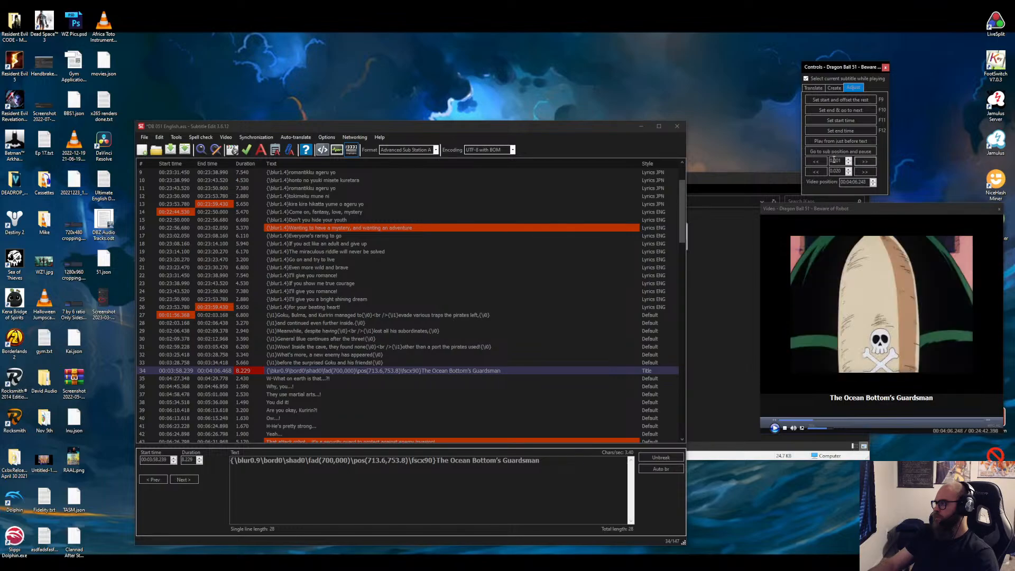
left_click(815, 162)
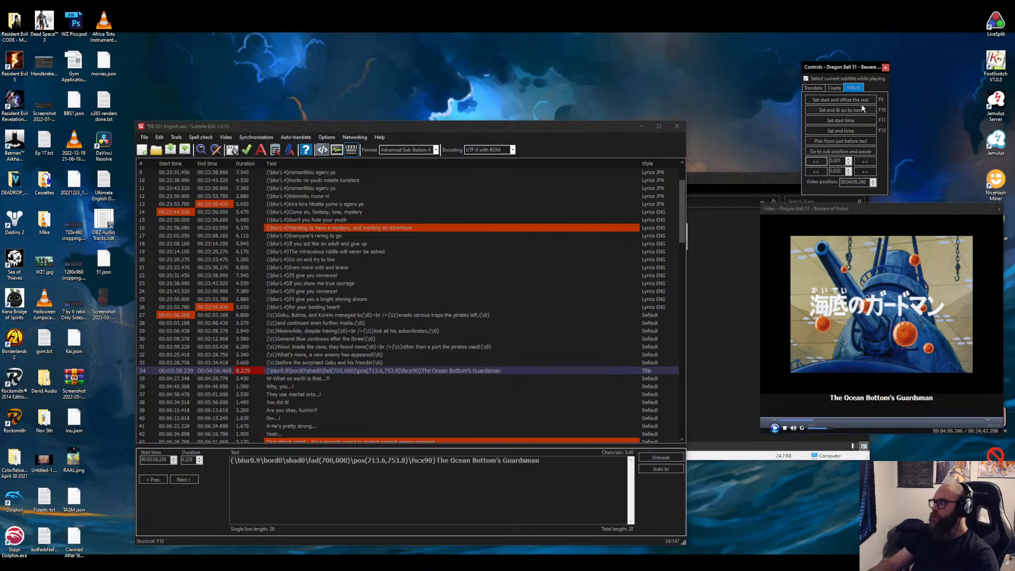
left_click(850, 131)
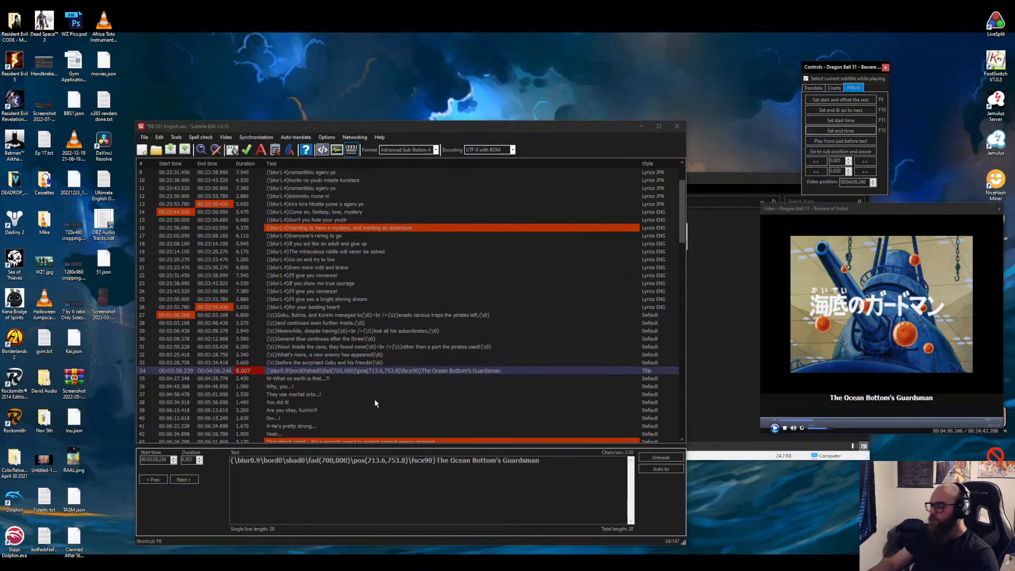
left_click(354, 371)
key("ctrl+s")
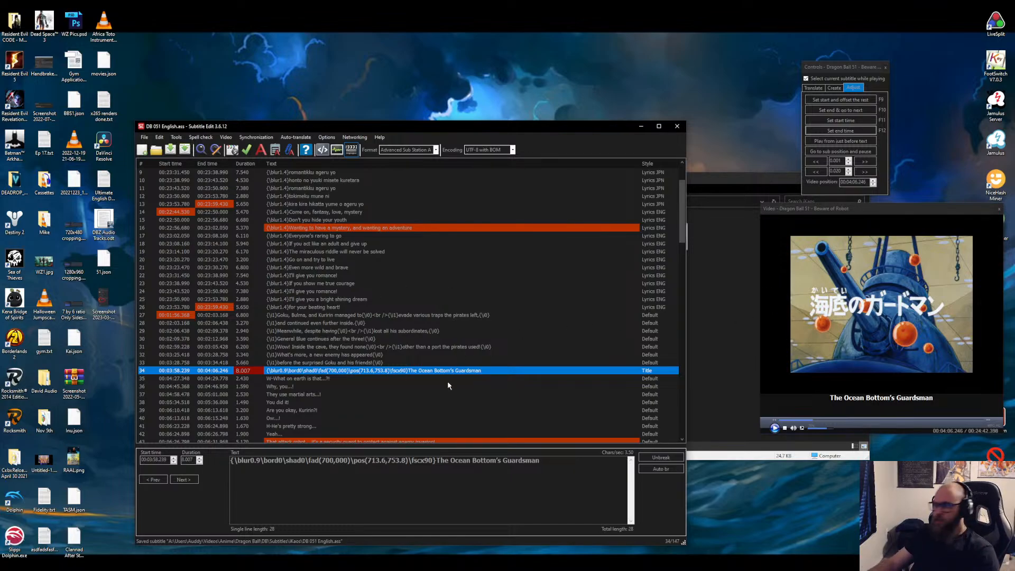
Play the video from just before line 35, "W-What on earth is that...?!", to check its timing.
left_click(299, 379)
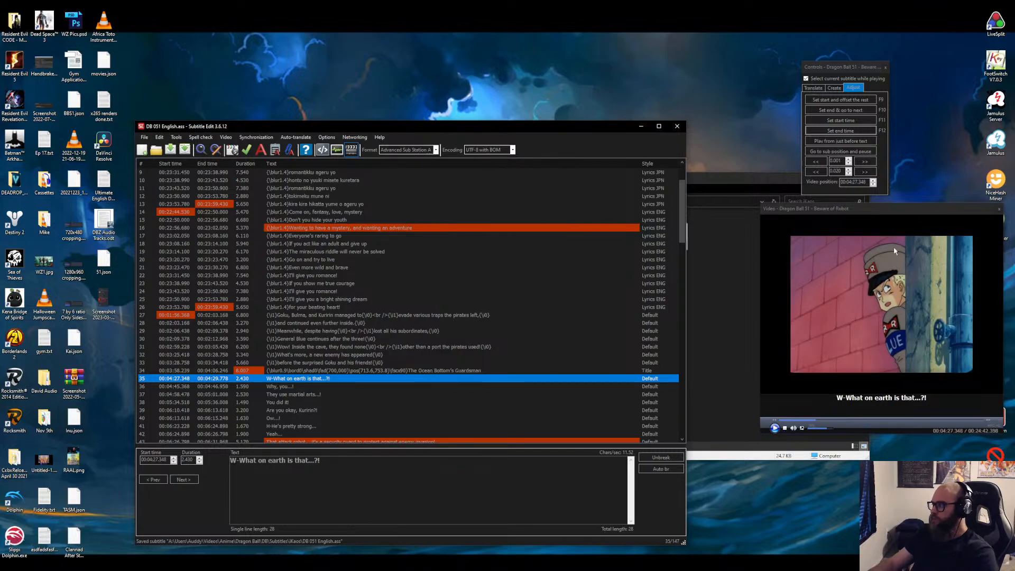
left_click(877, 213)
key("Left")
left_click(774, 427)
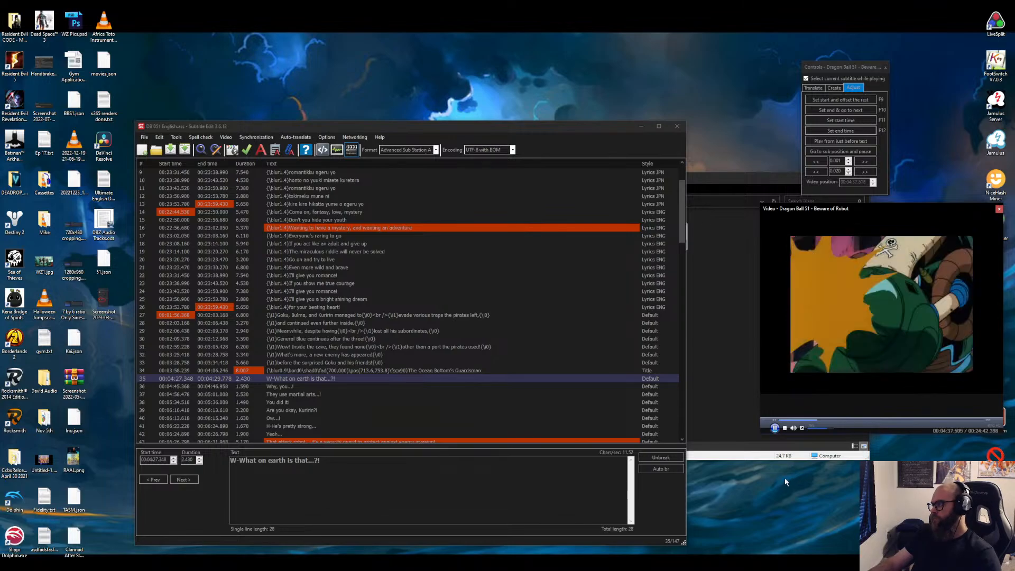
key("space")
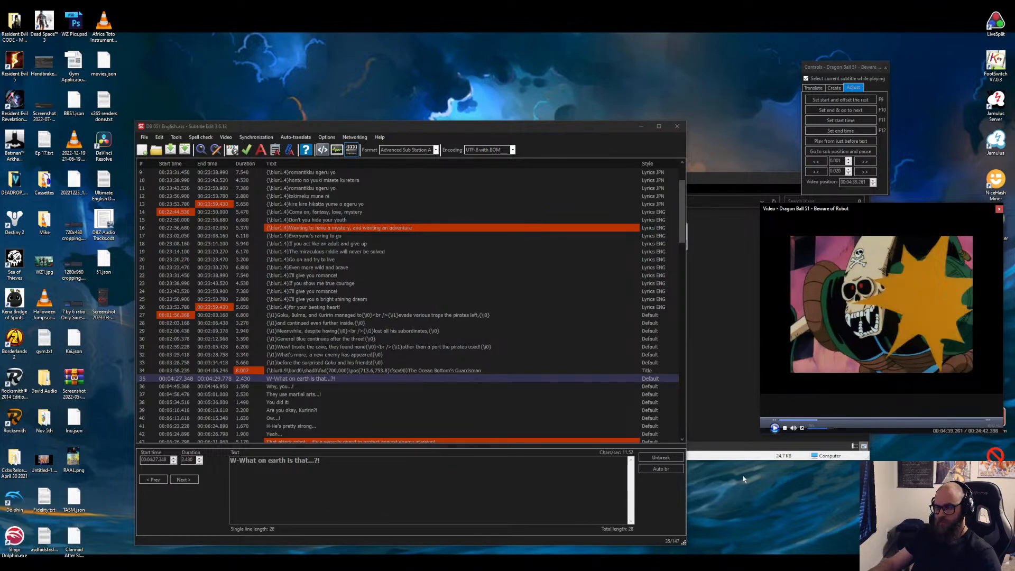
Play the video from line 39, "Are you okay, Kuririn?!", through line 42, "Yeah...", to check the dialogue timing.
double_click(179, 409)
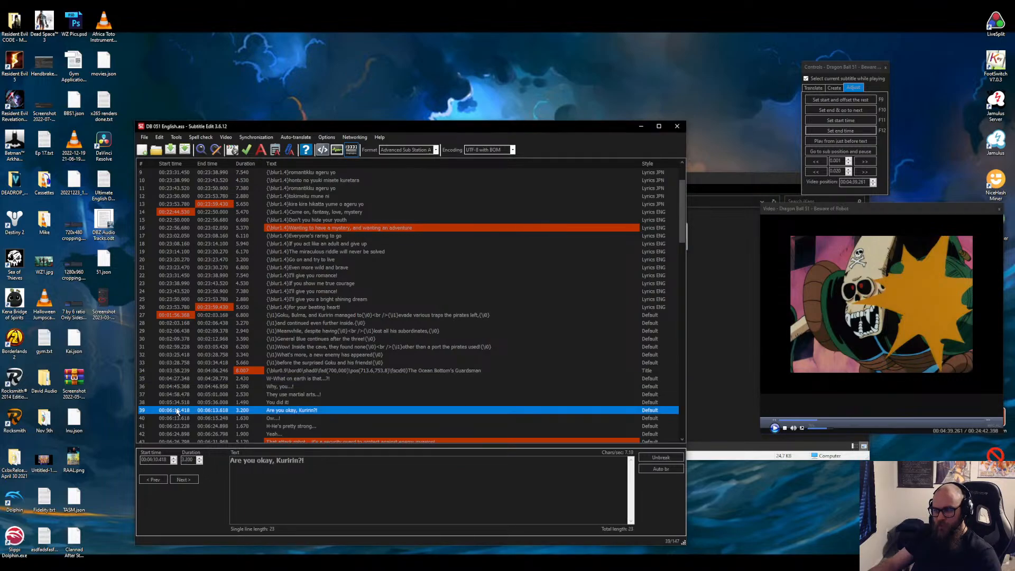
left_click(858, 343)
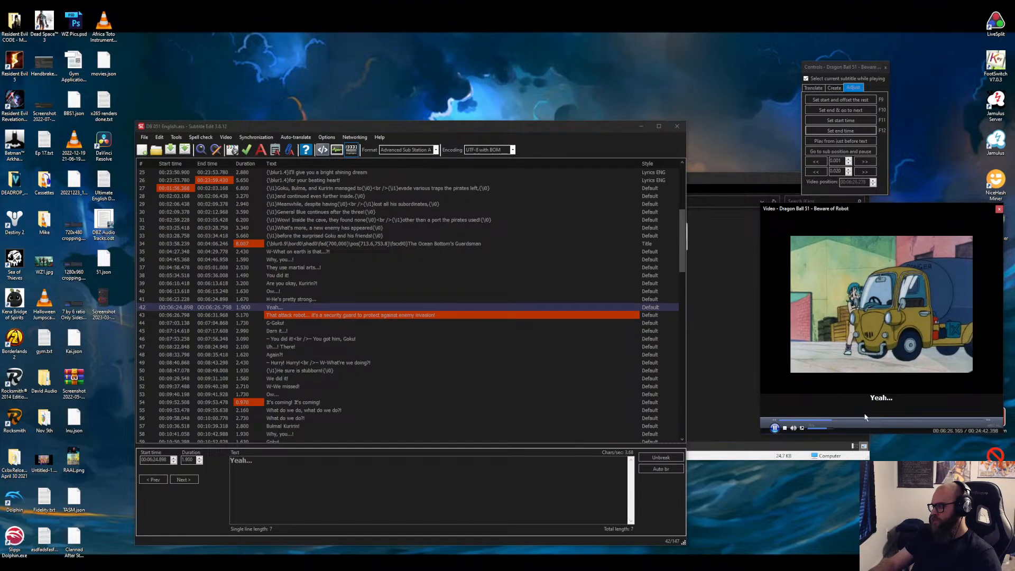
key("space")
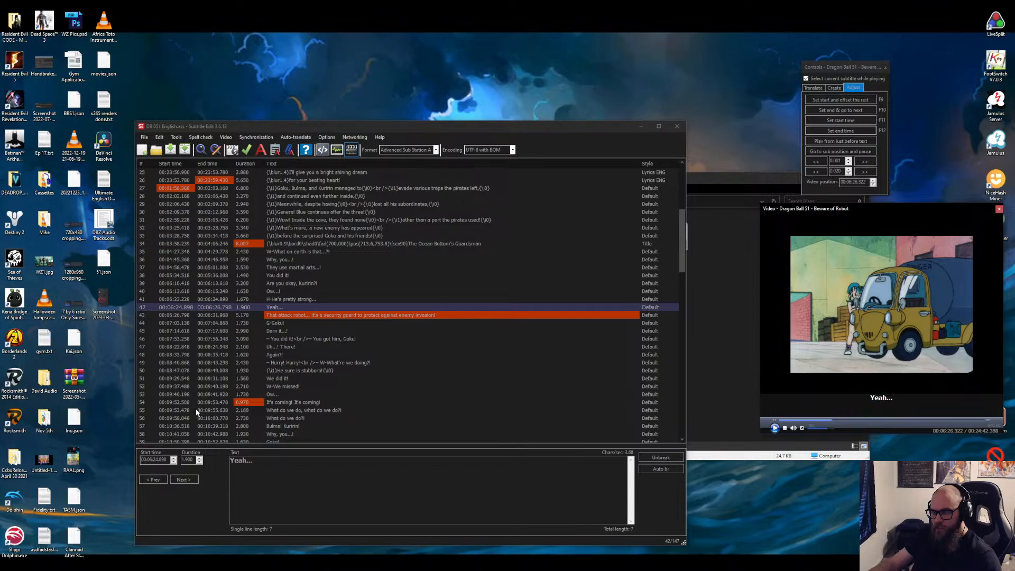
Return to line 27, "Goku, Bulma, and Kuririn managed to", and briefly play the video there to recheck its start.
scroll(197, 412, "down", 2)
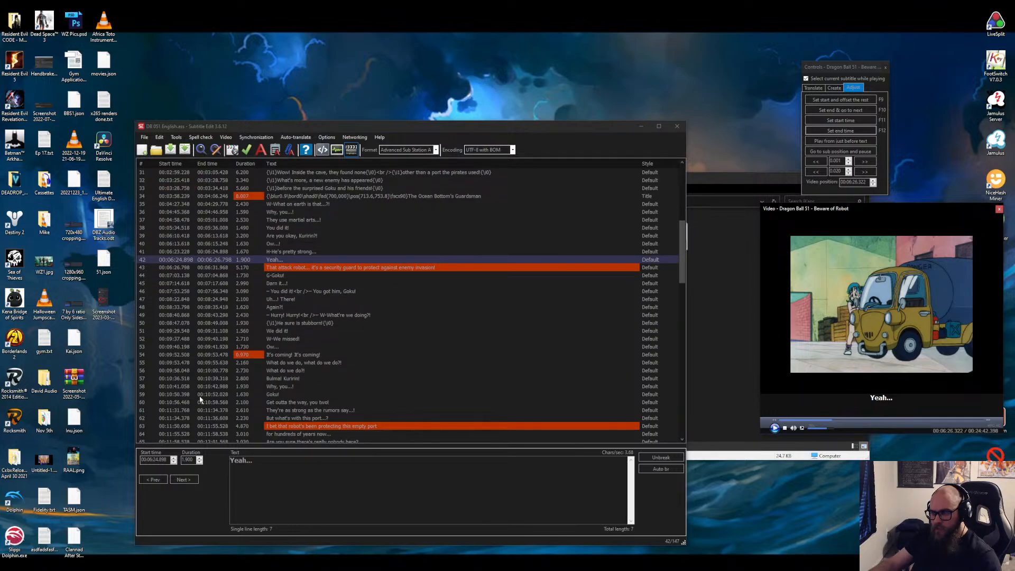
scroll(200, 401, "up", 5)
scroll(199, 400, "up", 4)
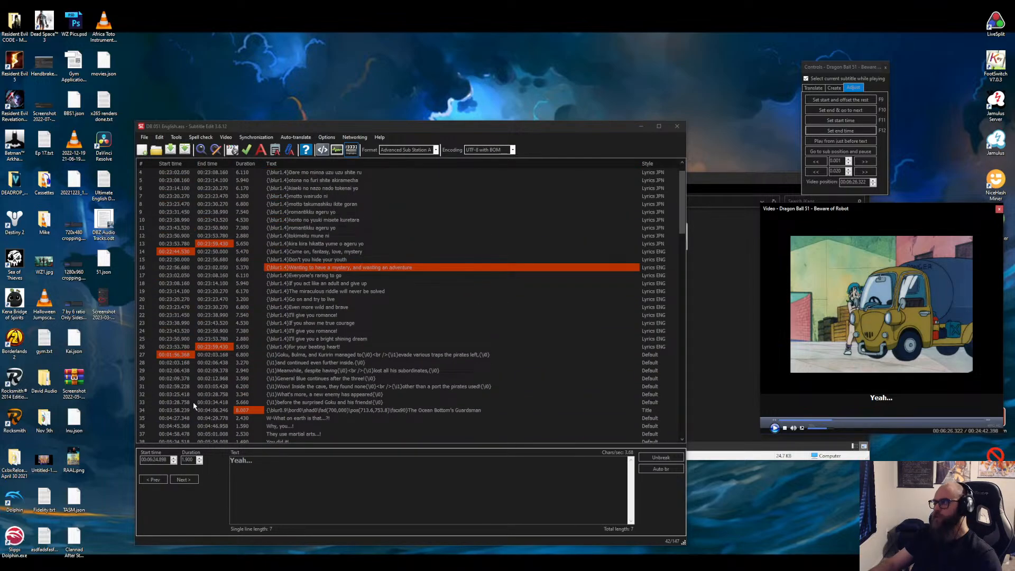
left_click(649, 358)
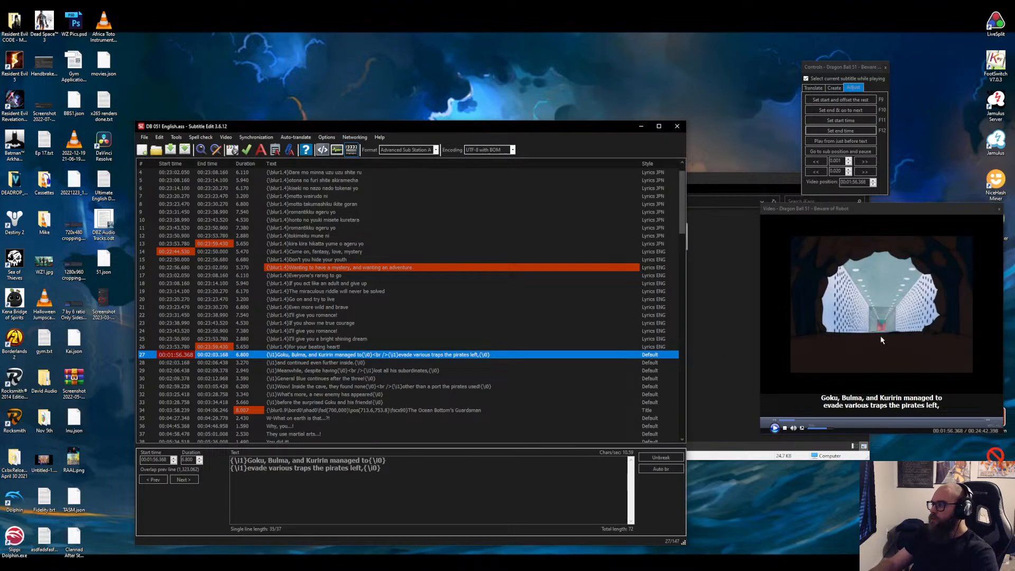
left_click(924, 330)
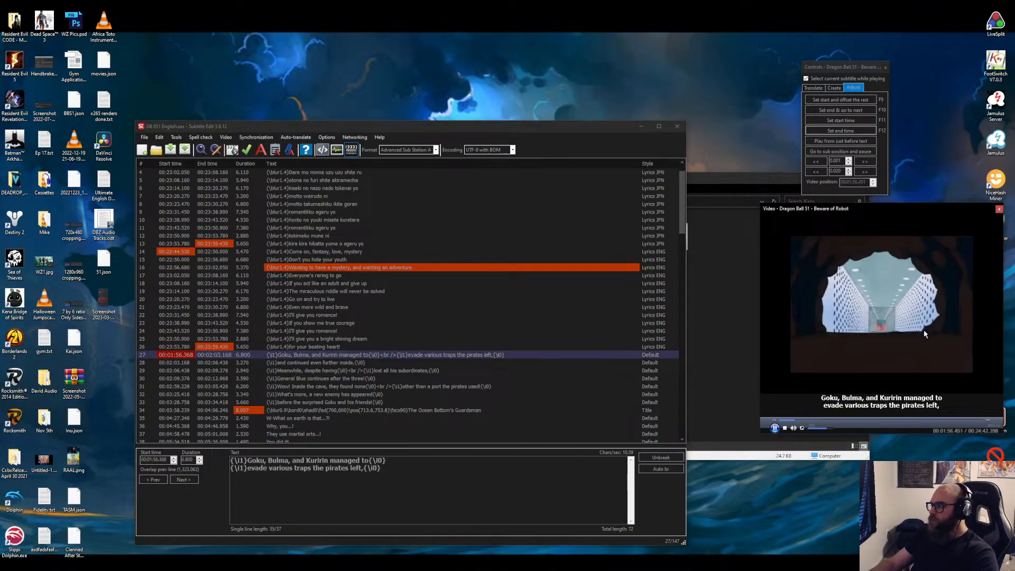
left_click(775, 427)
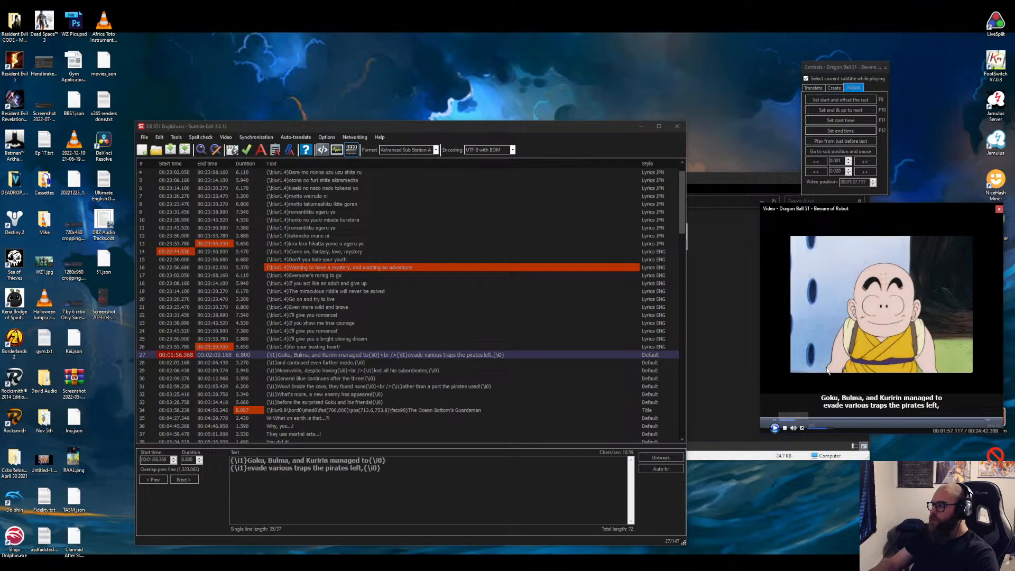
Rewind the video to just before line 27 and play through line 29, "Meanwhile, despite having", to check the narration timing.
scroll(828, 371, "up", 4)
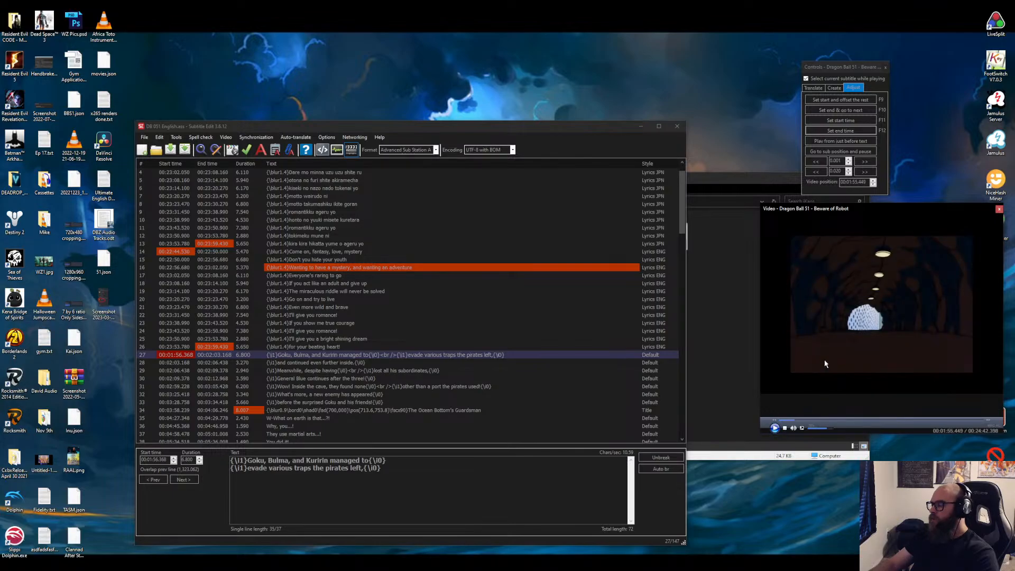
left_click(808, 347)
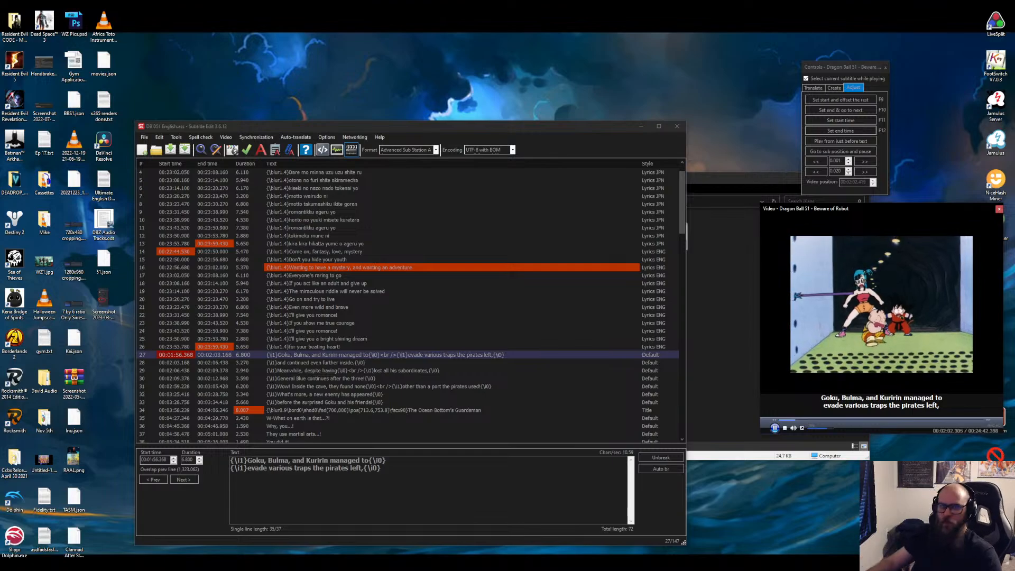
left_click(792, 348)
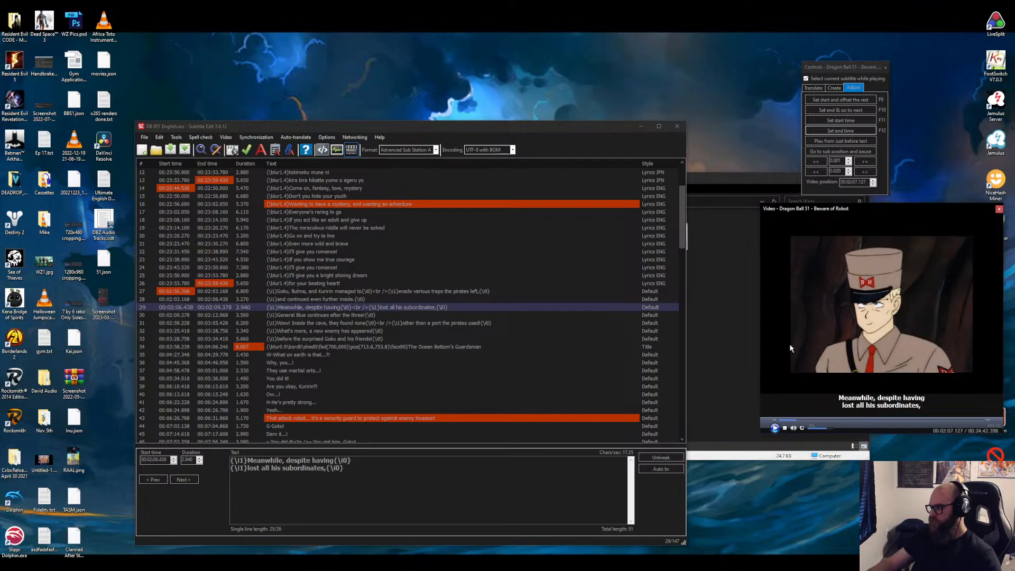
Play the video from just before line 35, "W-What on earth is that...?!", into line 36, "Why, you...!", and replay line 36's start.
left_click(646, 356)
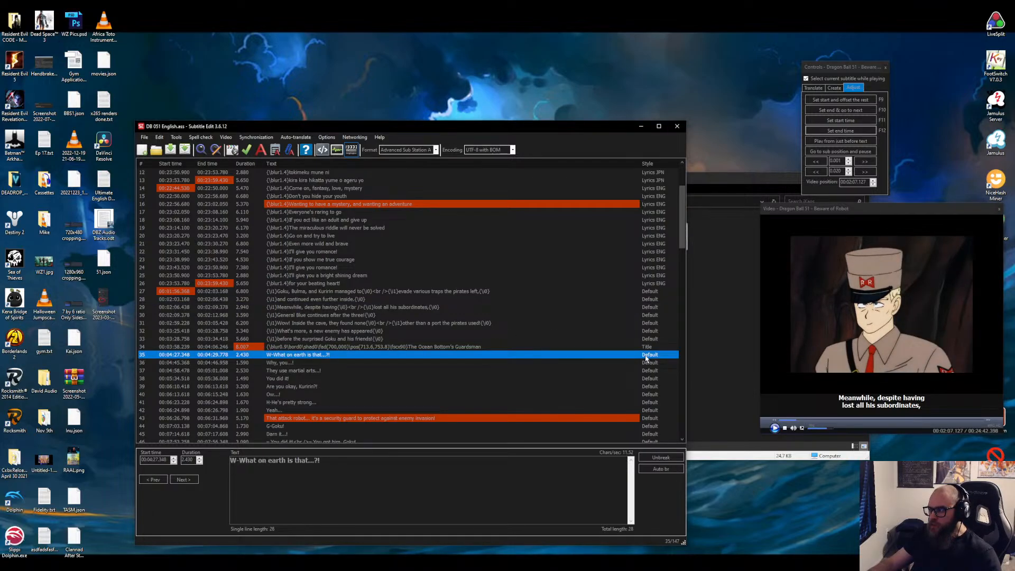
double_click(440, 359)
left_click(838, 210)
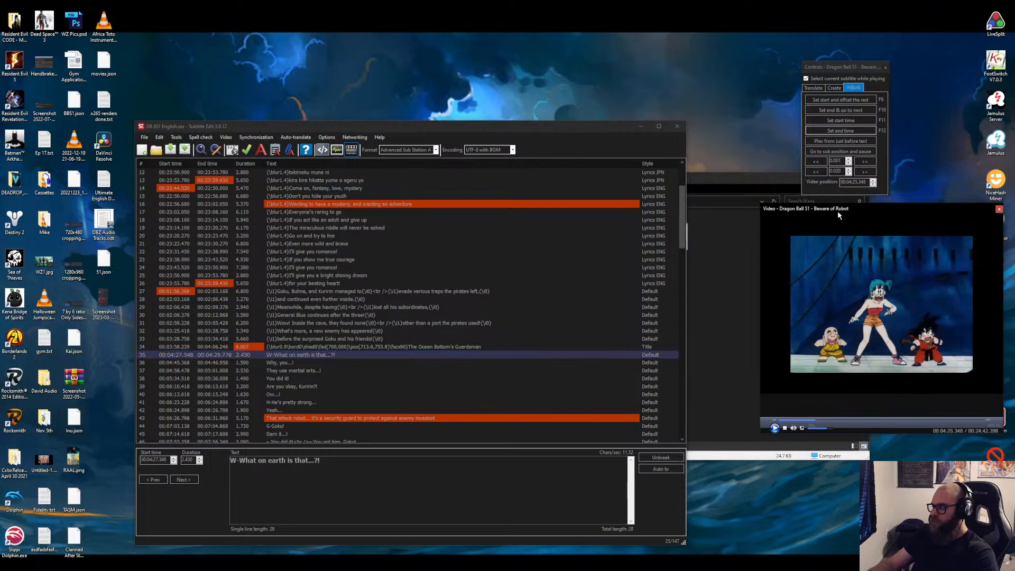
key("space")
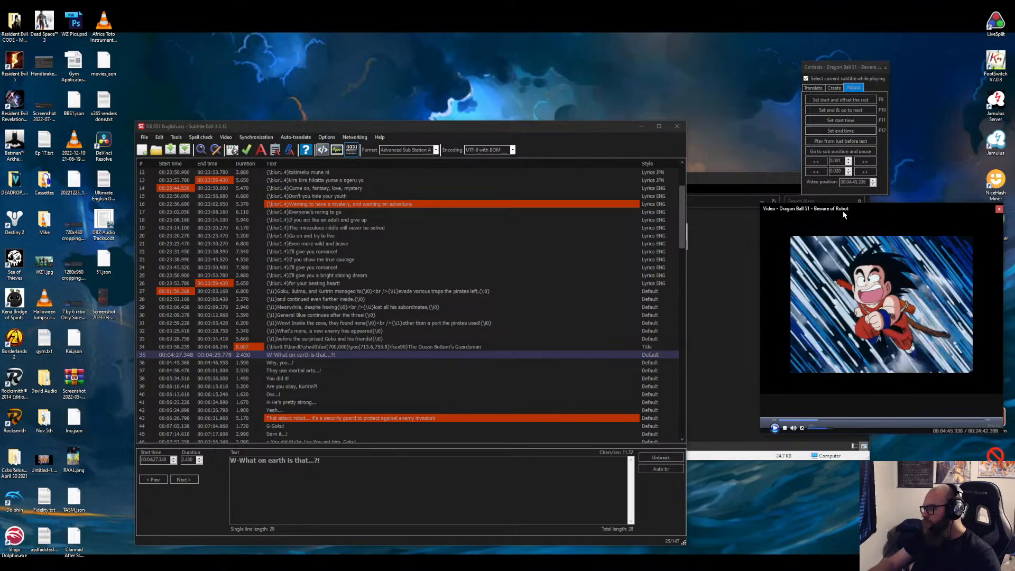
key("space")
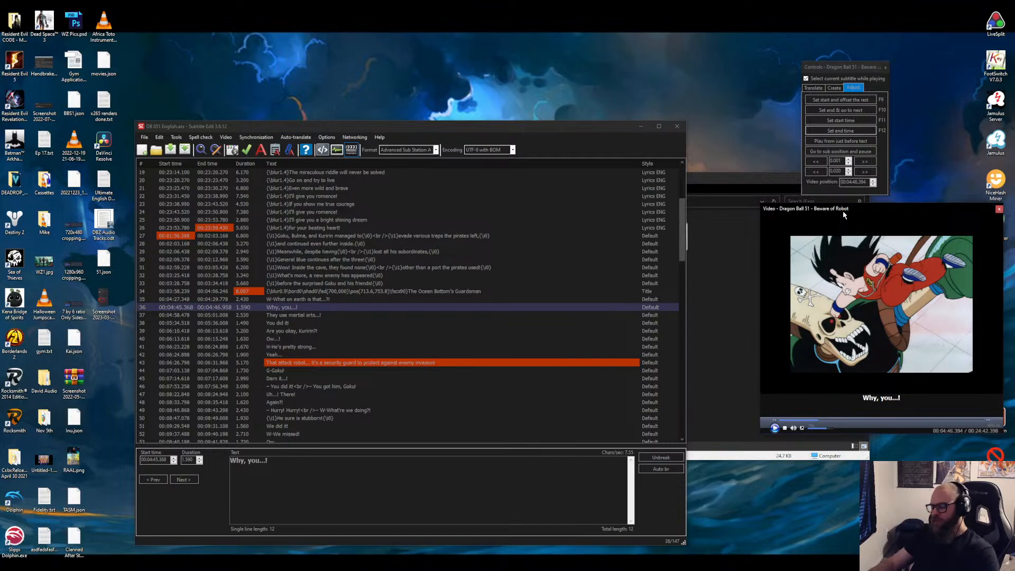
key("Left")
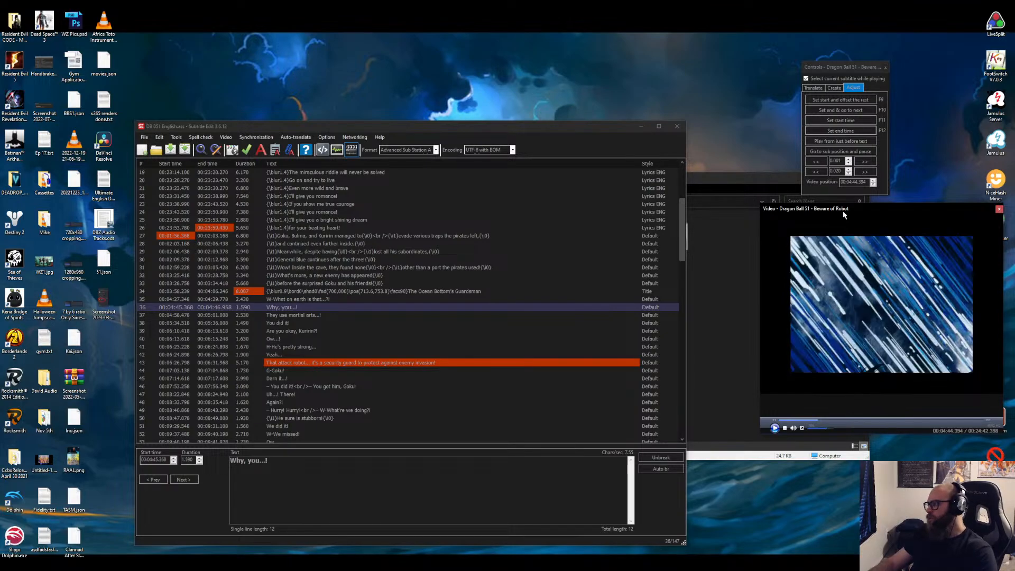
key("space")
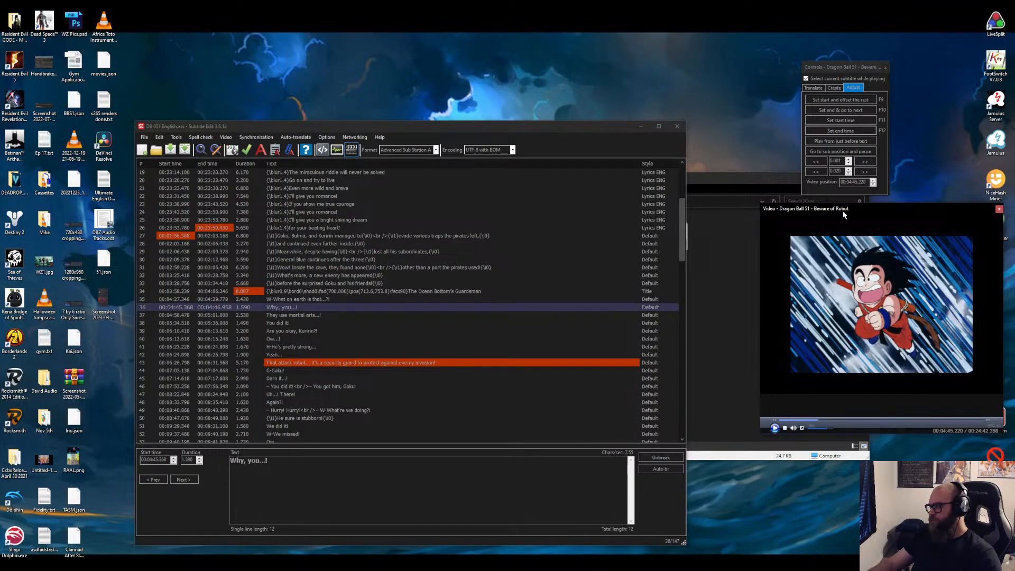
Set line 35's start time to video position 00:04:27.247 and offset all following lines through line 147 by the same amount.
left_click(312, 300)
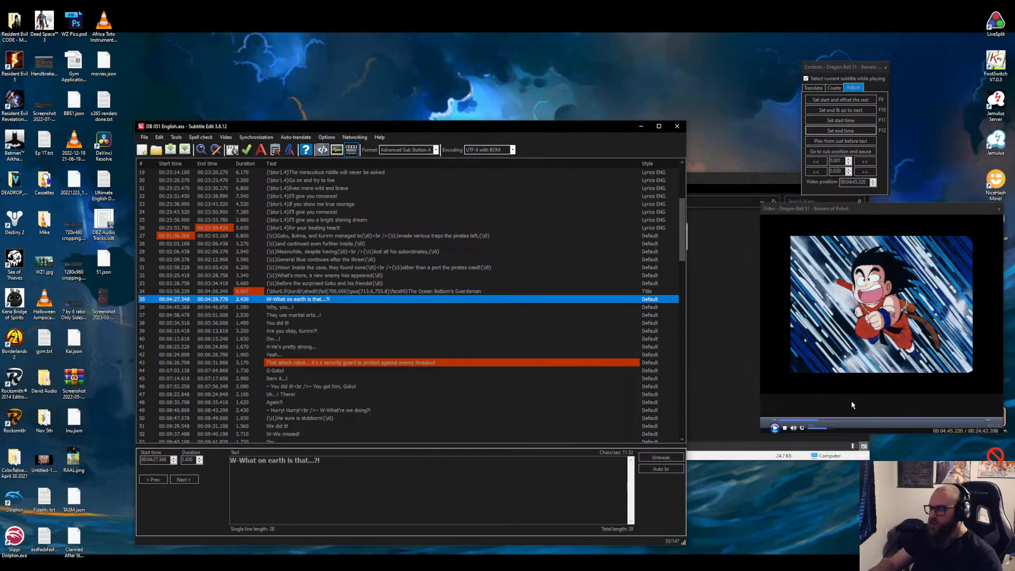
double_click(480, 301)
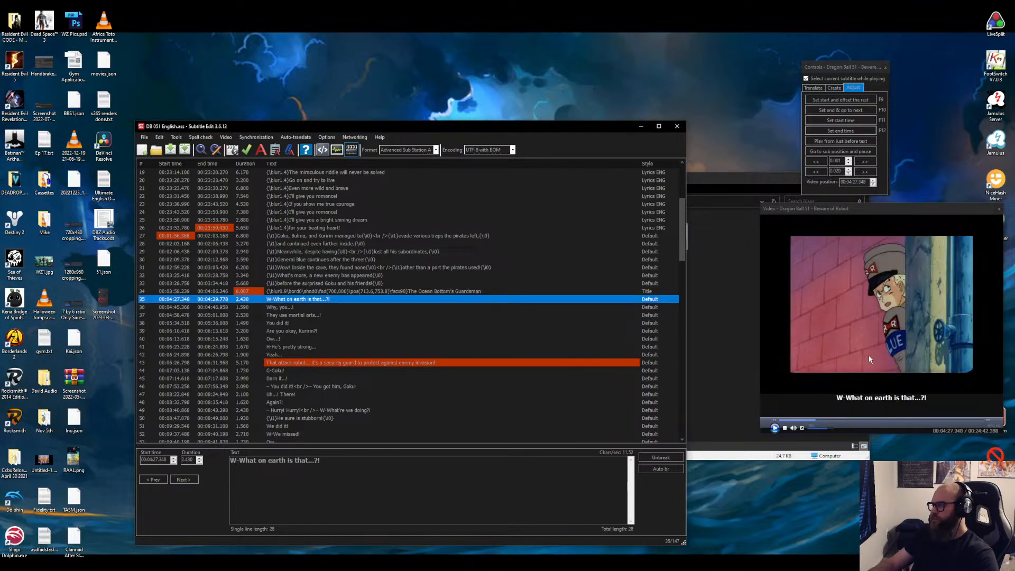
left_click(870, 360)
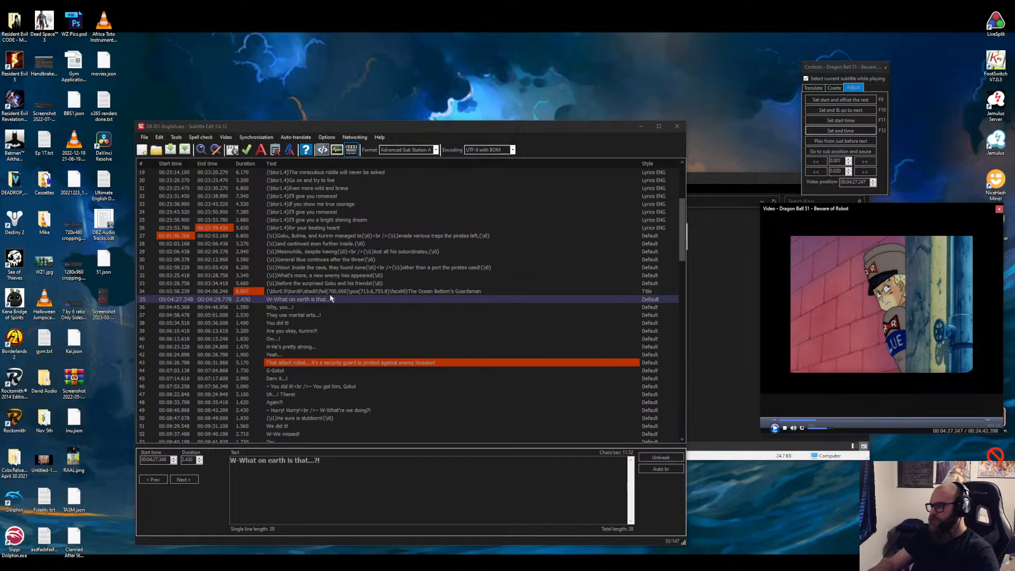
left_click(295, 302)
scroll(351, 365, "down", 20)
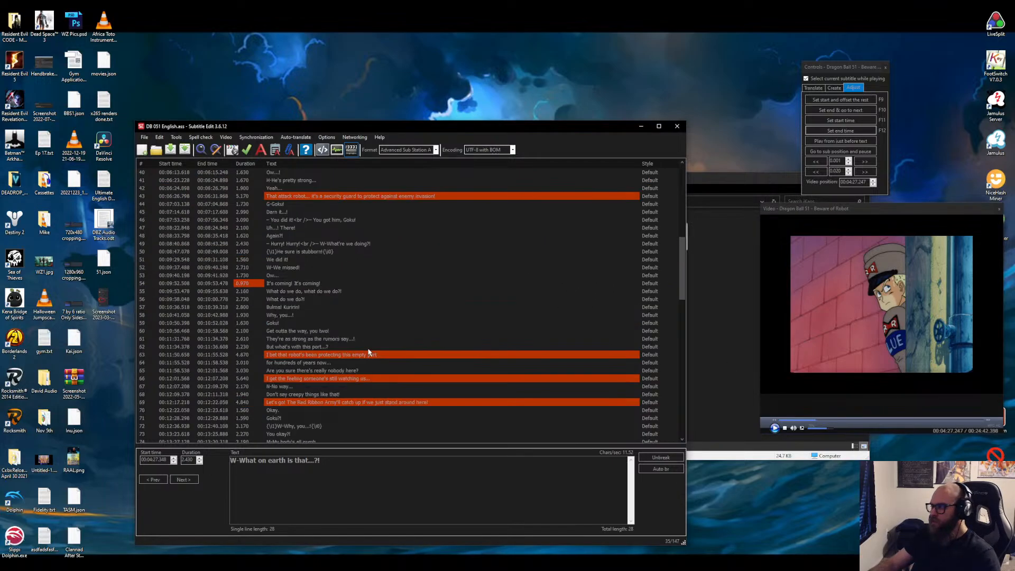
scroll(357, 379, "down", 2)
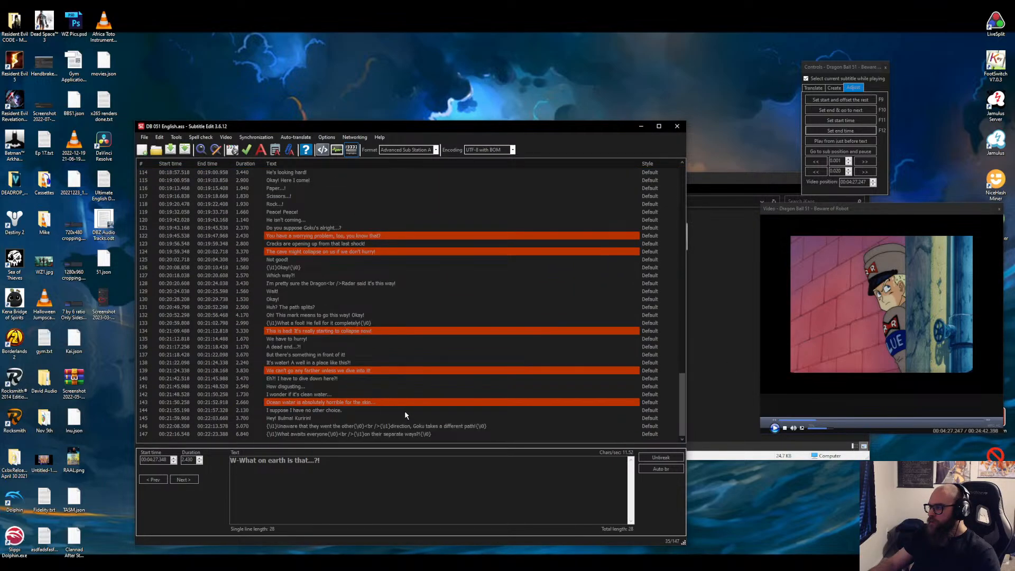
left_click(382, 435, "shift")
left_click(823, 100)
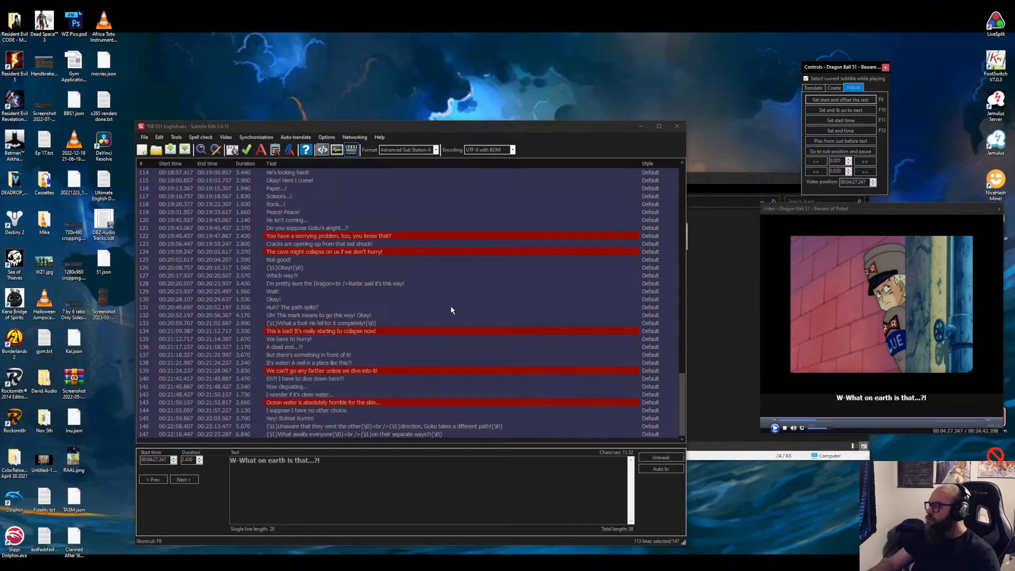
Play the video from just before line 36, "Why, you...!", past line 37, "They use martial arts...!", to check the shifted timing.
scroll(423, 321, "up", 20)
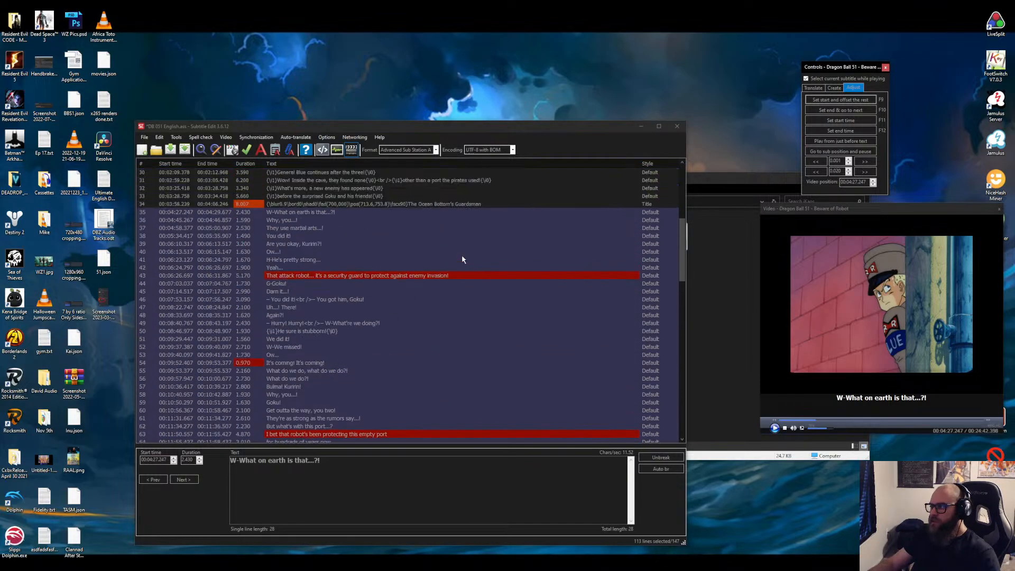
left_click(284, 221)
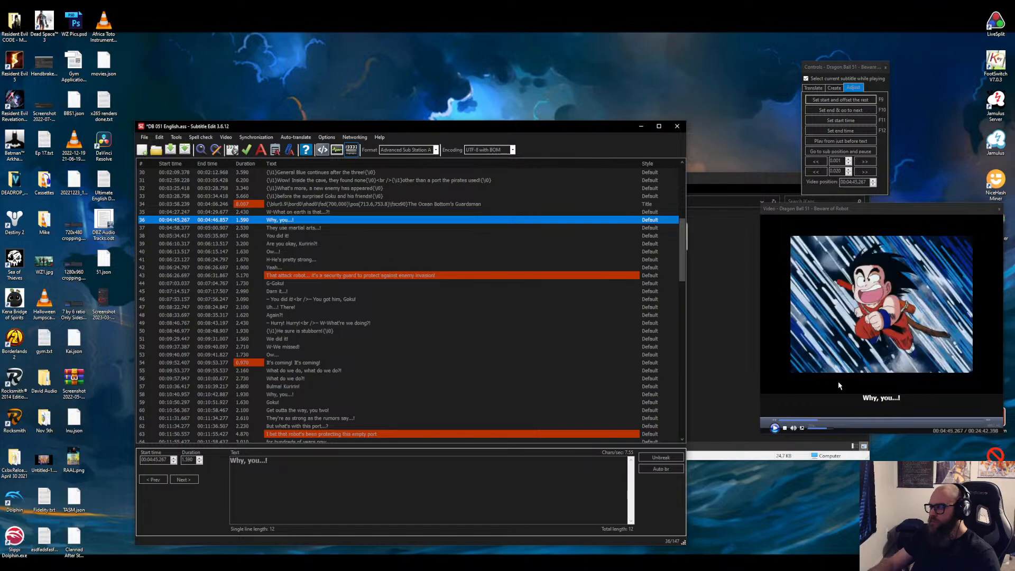
left_click(873, 212)
key("Left")
key("space")
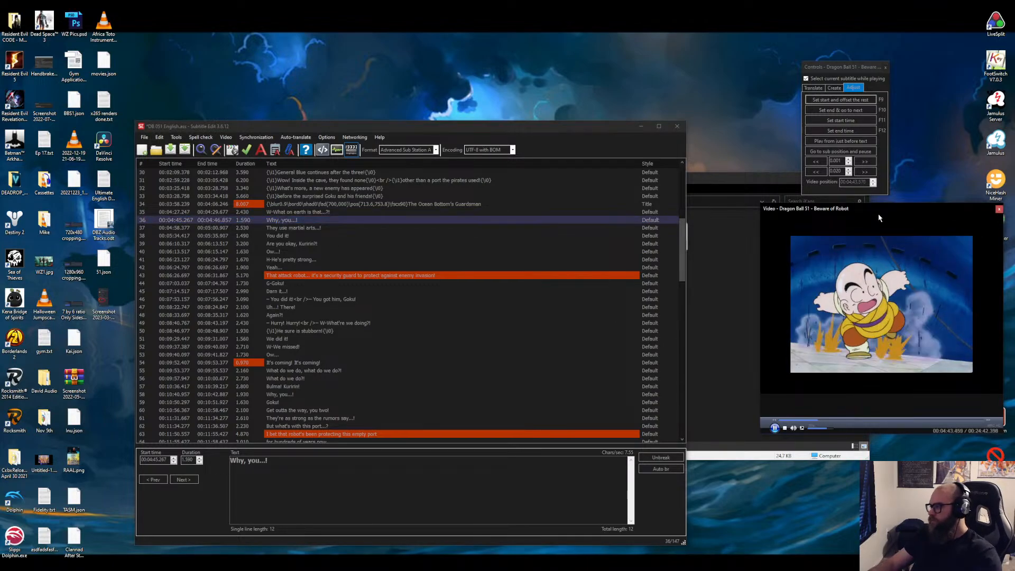
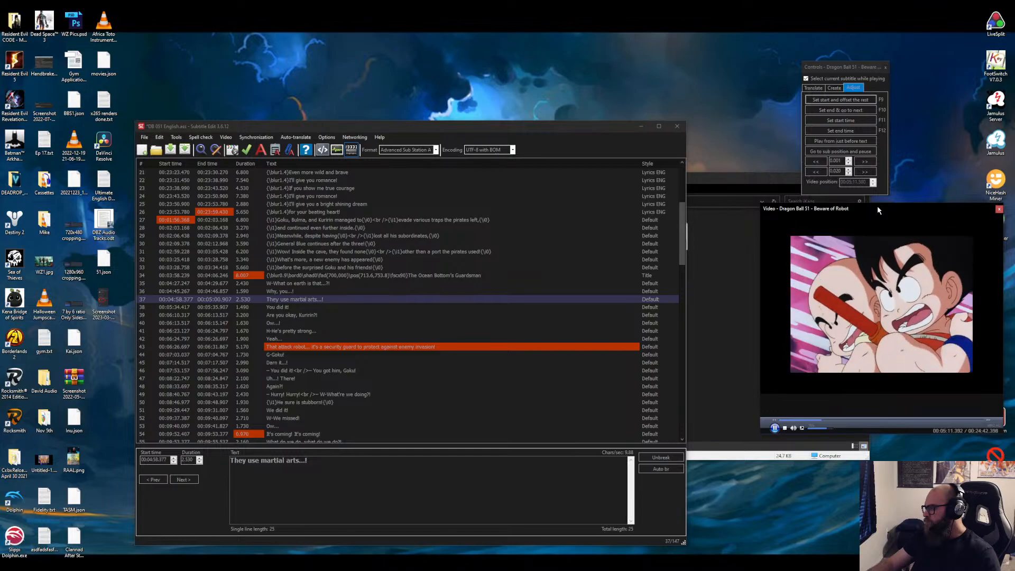
key("space")
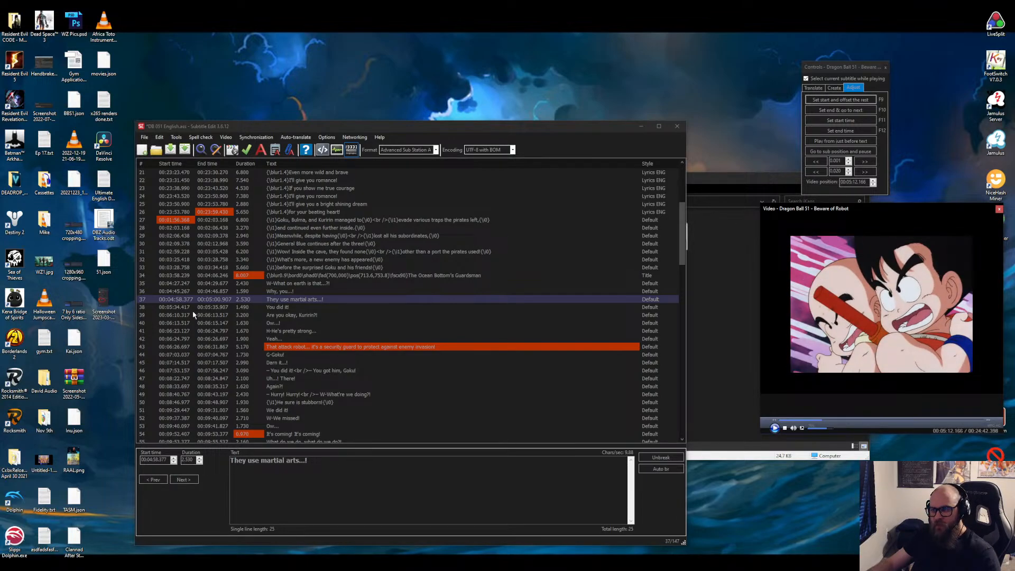
Play the video at line 38, "You did it!", and from just before line 39, "Are you okay, Kuririn?!", into line 40, "Ow...!".
left_click(190, 308)
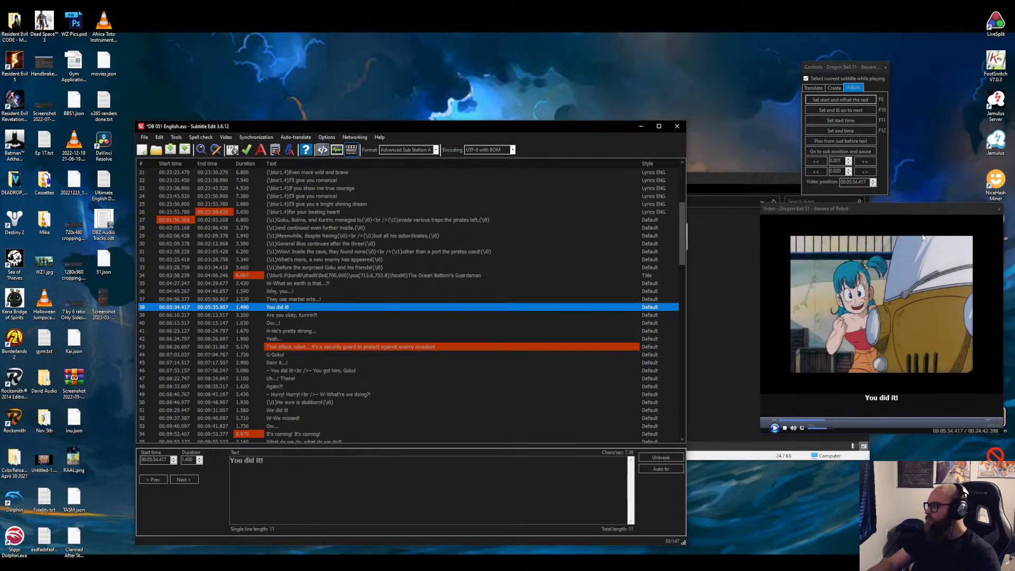
left_click(918, 216)
key("space")
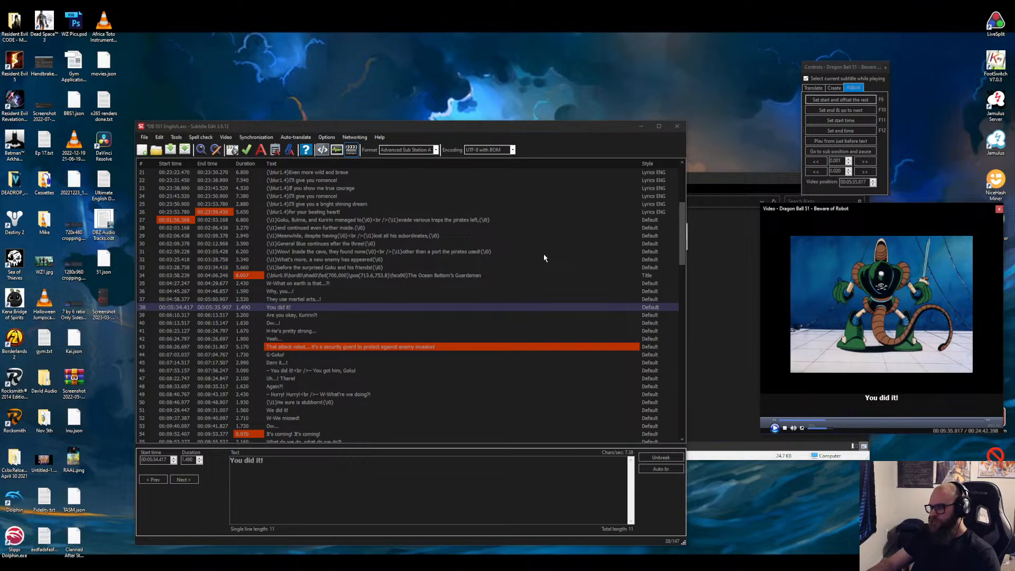
key("space")
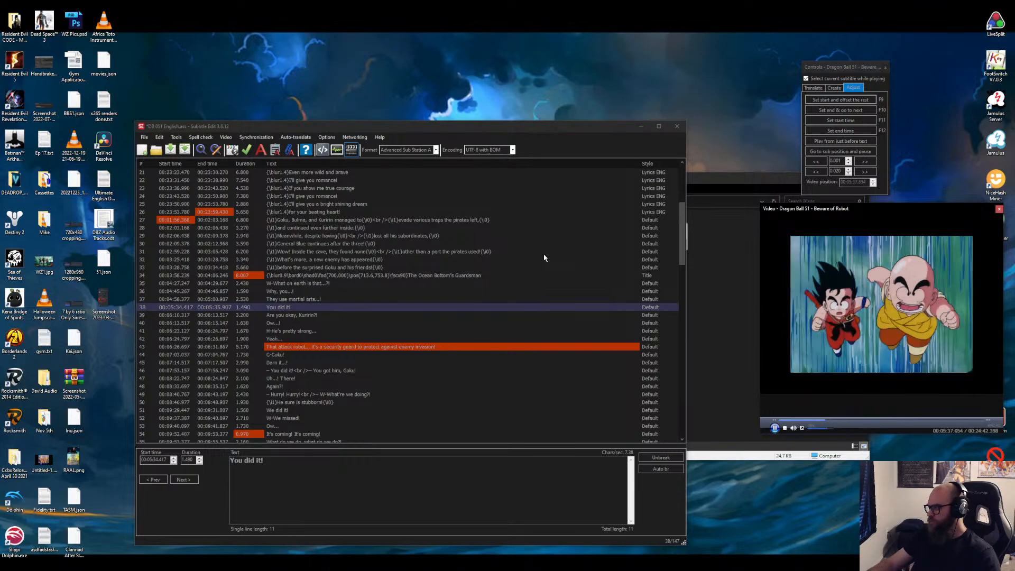
left_click(198, 316)
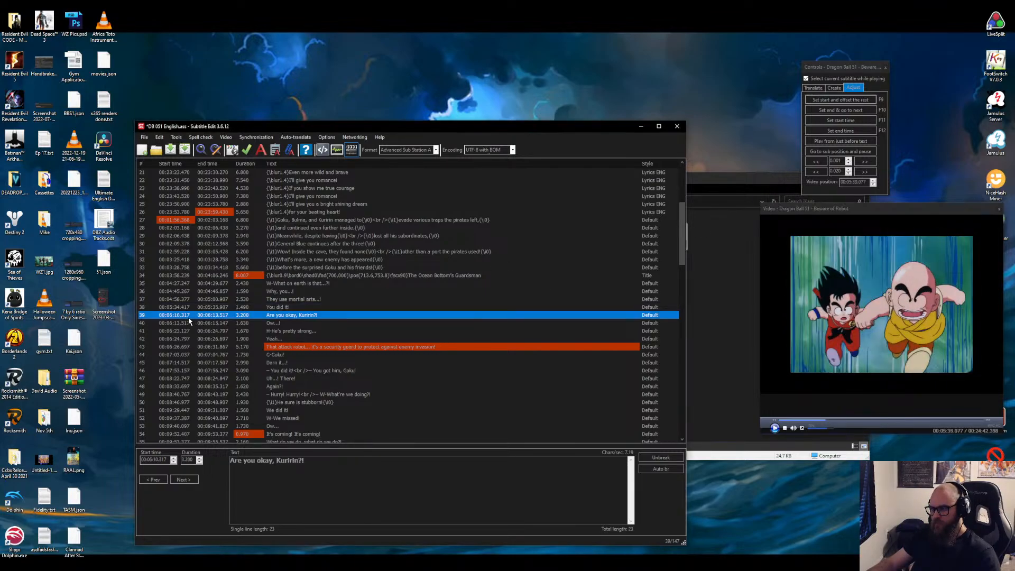
left_click(880, 215)
key("Left")
key("space")
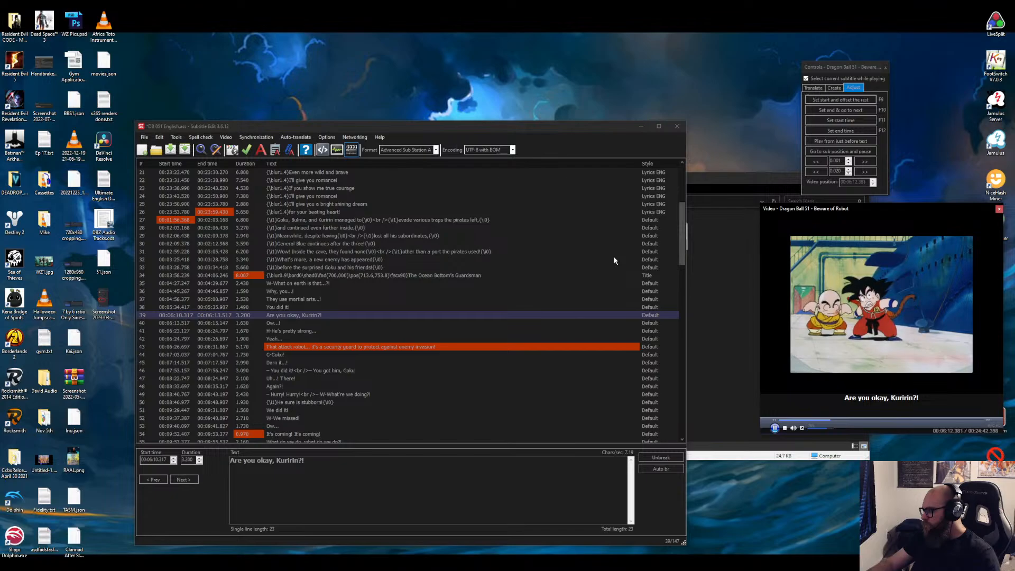
key("space")
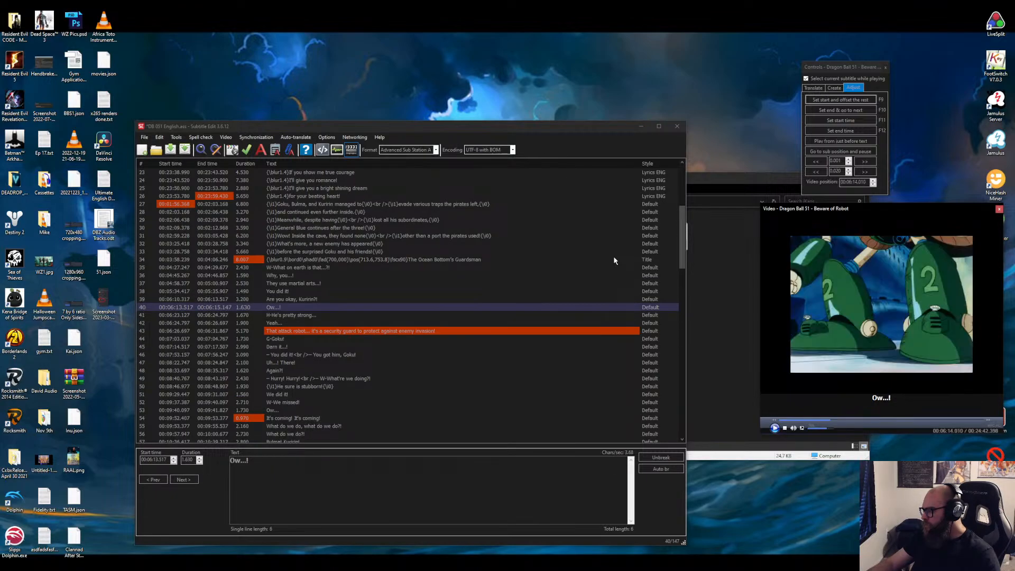
left_click(290, 279)
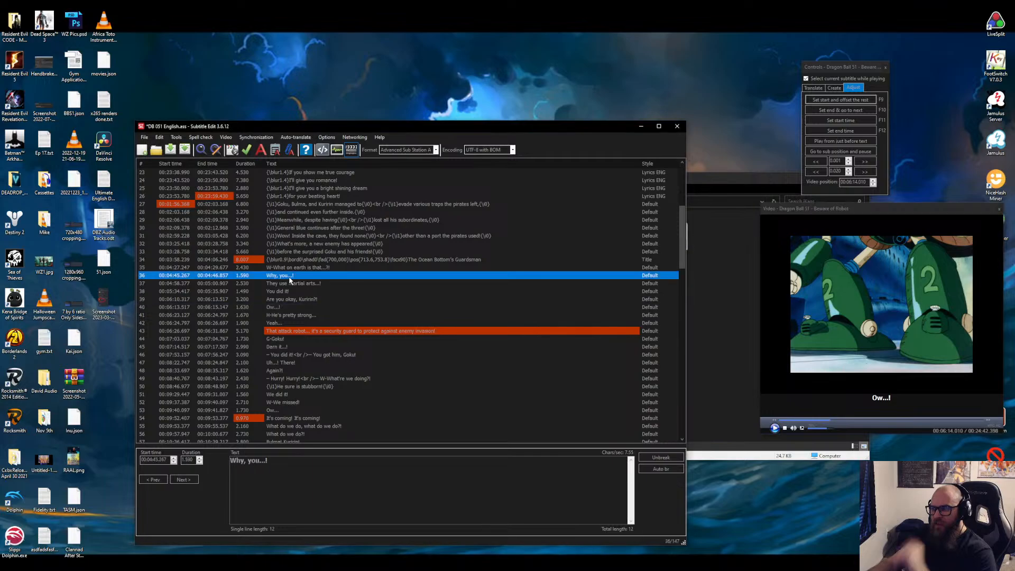
left_click_drag(681, 264, 659, 438)
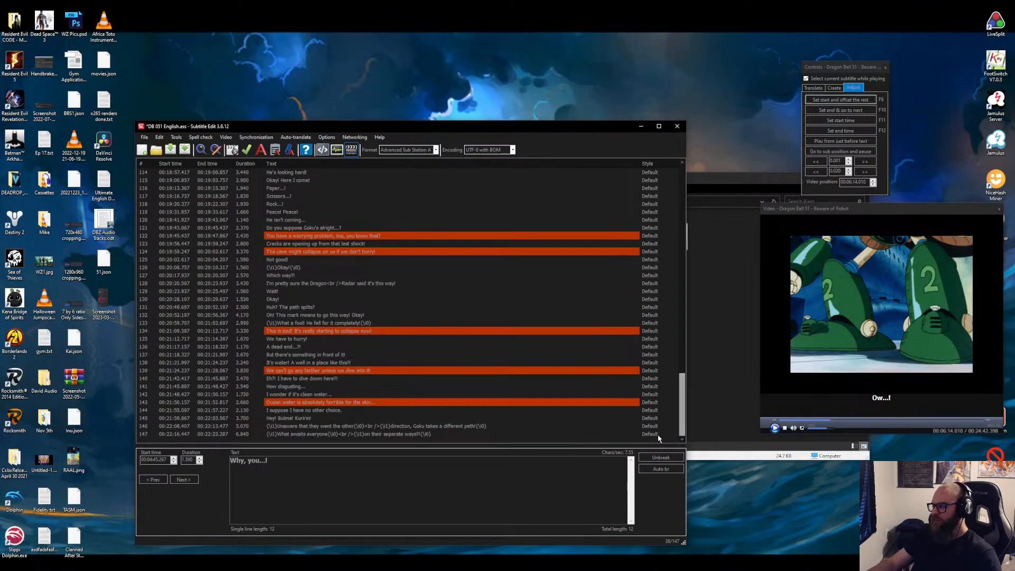
left_click(597, 434, "shift")
scroll(435, 331, "up", 20)
scroll(355, 301, "up", 8)
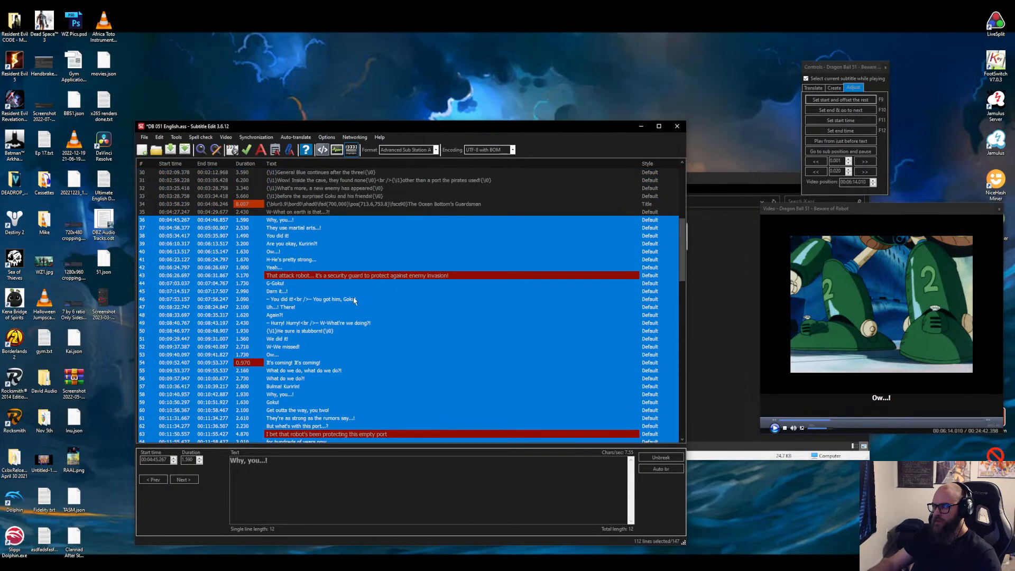
Select only line 36, "Why, you...!", and jump the video to its start time.
left_click(270, 223)
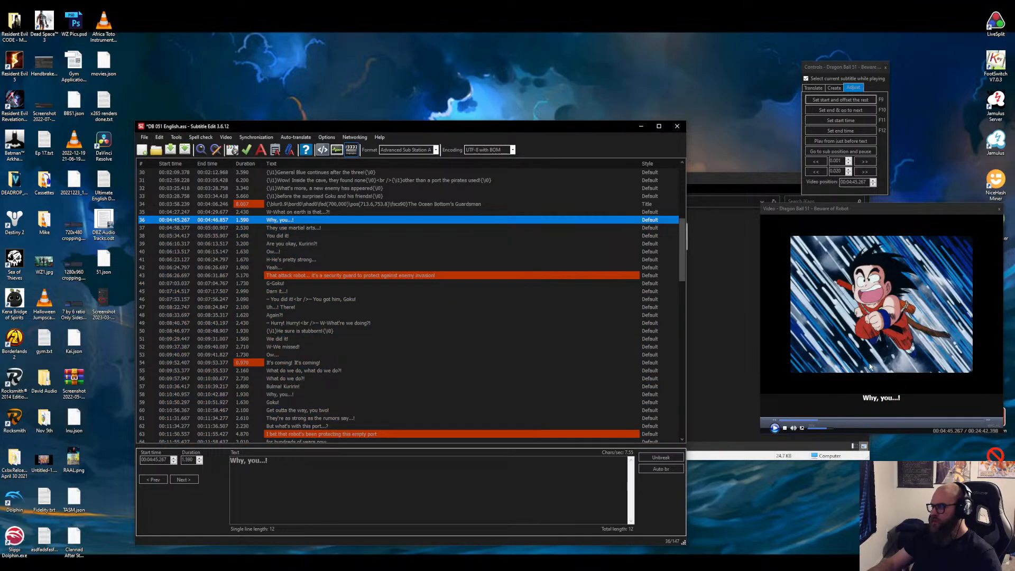
Set the start of the subtitle "Are you okay, Kuririn?!" to 00:06:10.092 and offset all following lines with it.
left_click(870, 367)
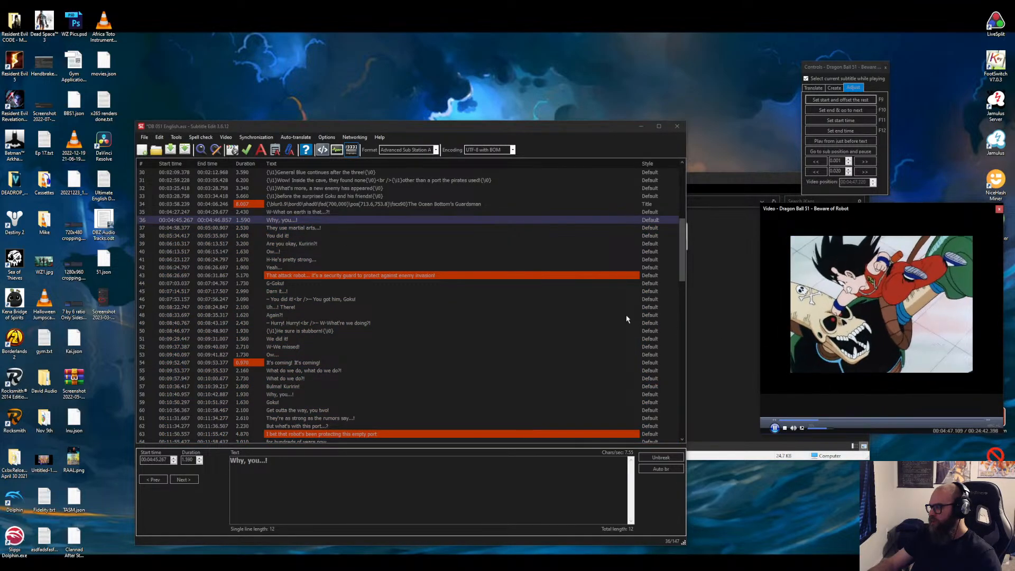
left_click(286, 245)
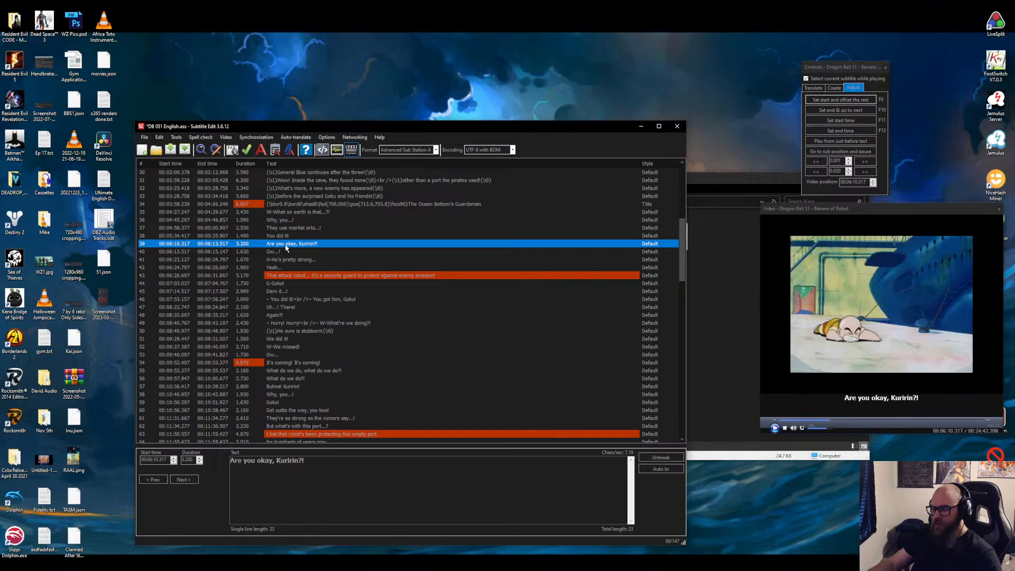
left_click(872, 345)
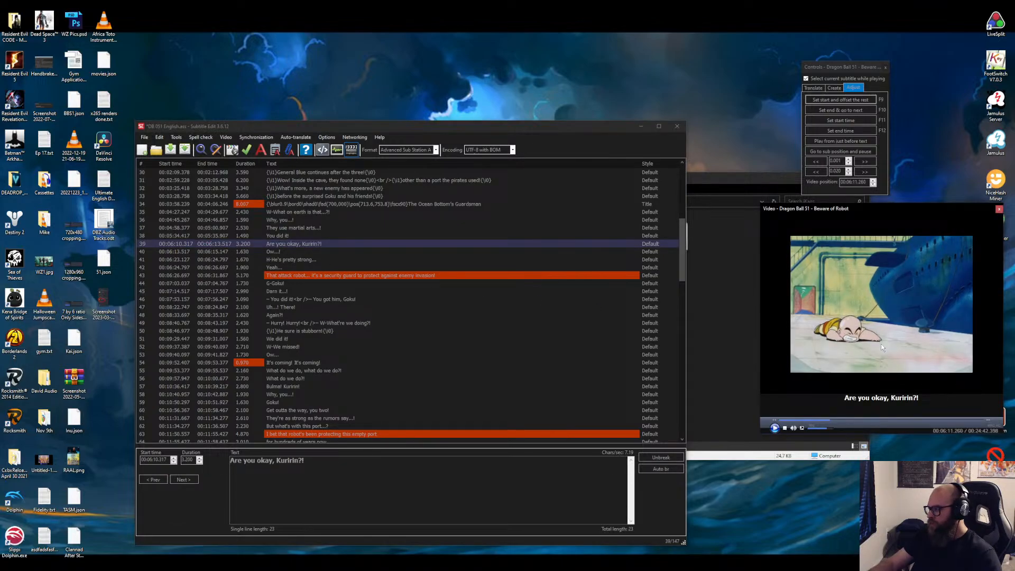
key("Left")
key("Left")
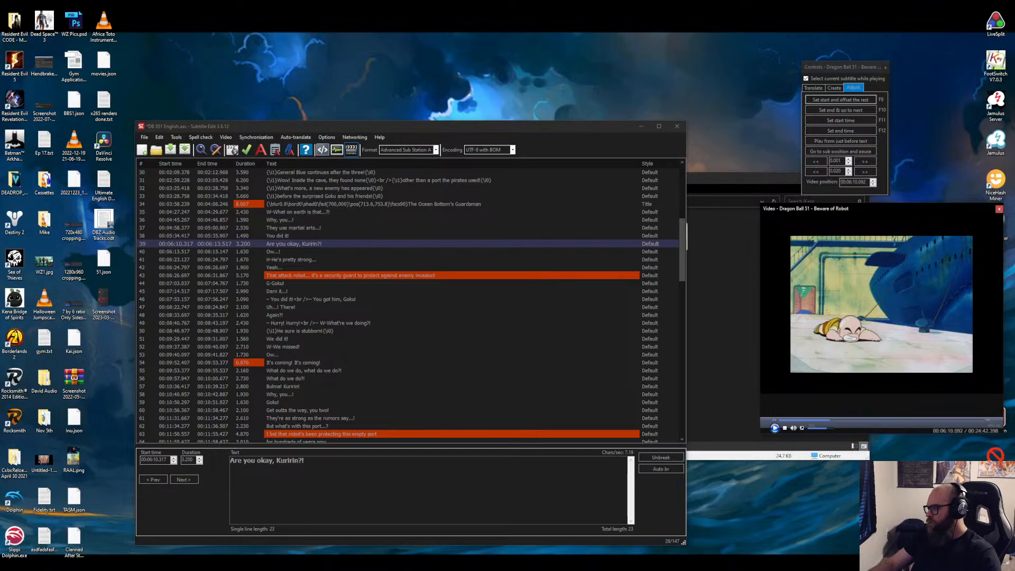
scroll(526, 270, "down", 20)
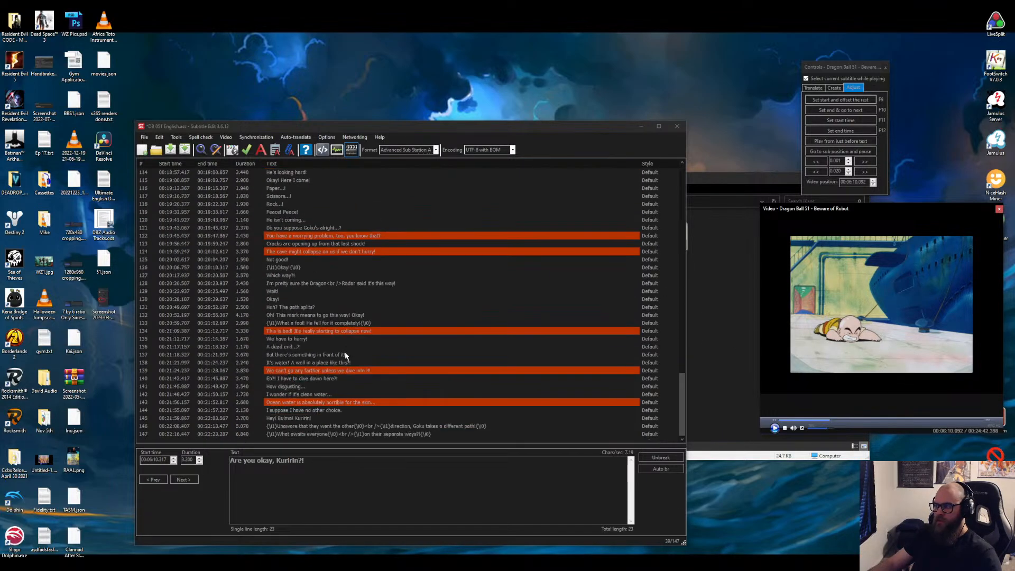
left_click(841, 100)
Play and skim the video from line 39 through to line 63, checking the subtitles against the dialogue.
left_click(865, 342)
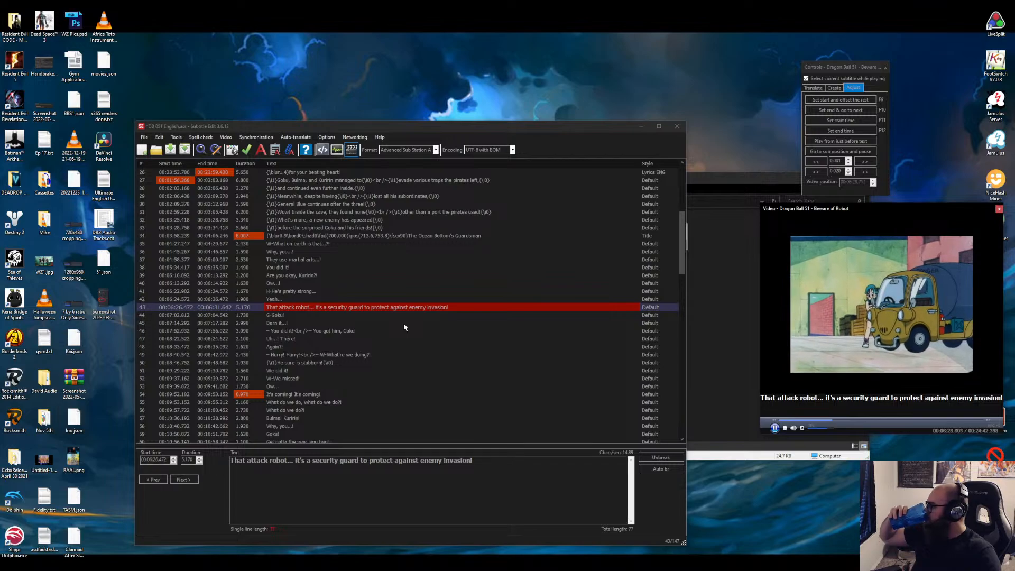
key("space")
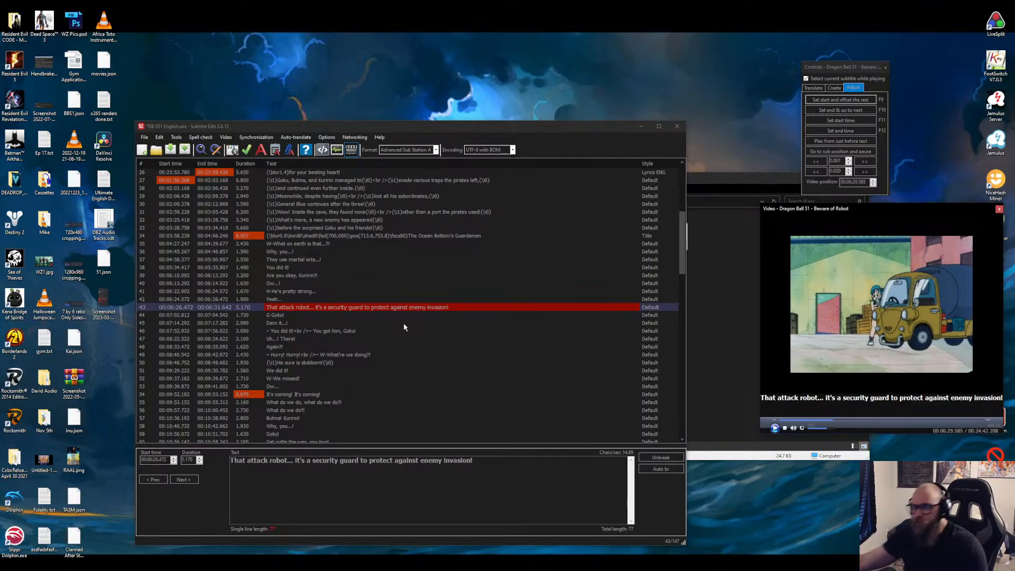
scroll(324, 357, "down", 2)
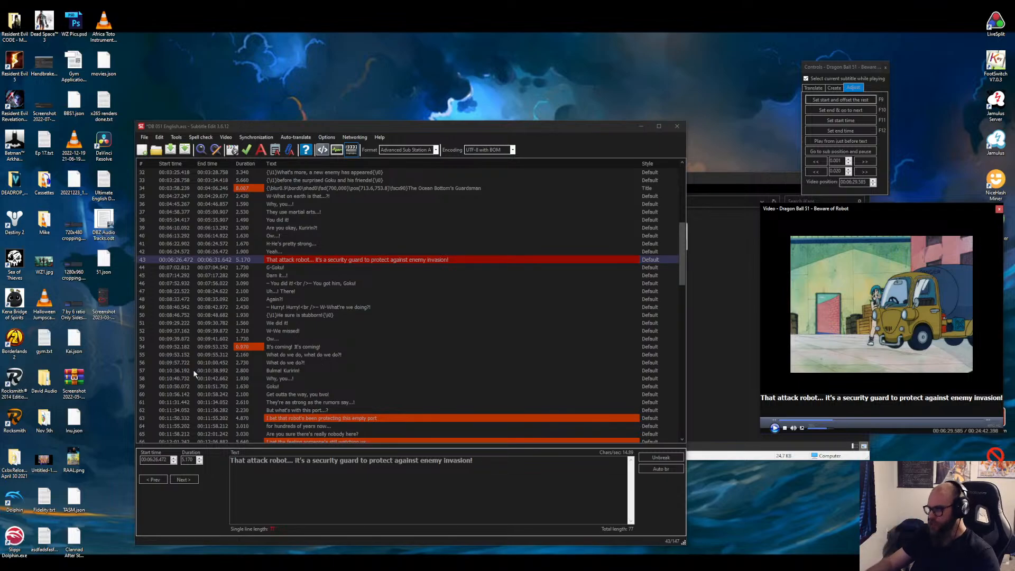
left_click(851, 422)
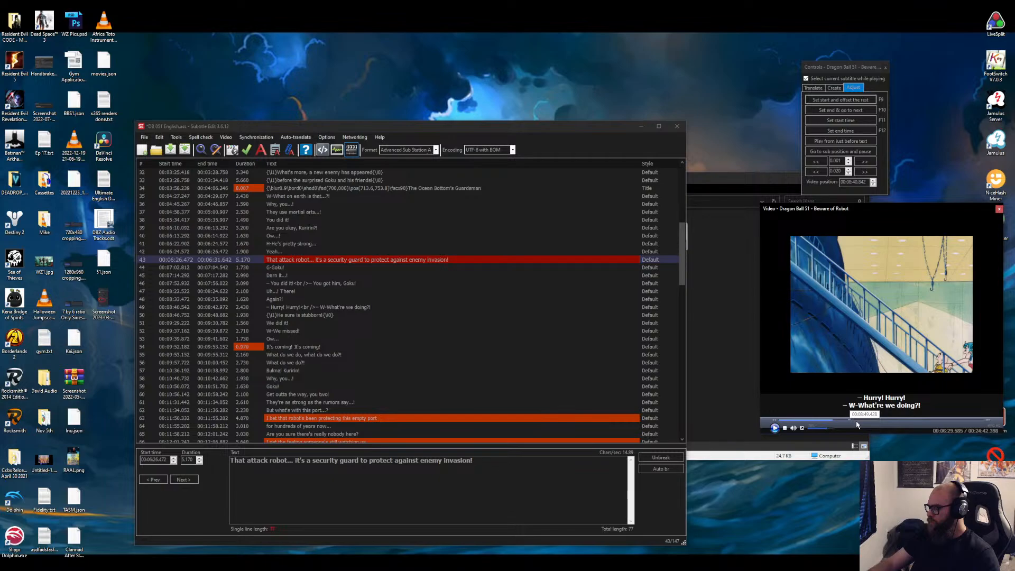
left_click(865, 423)
left_click(872, 421)
key("space")
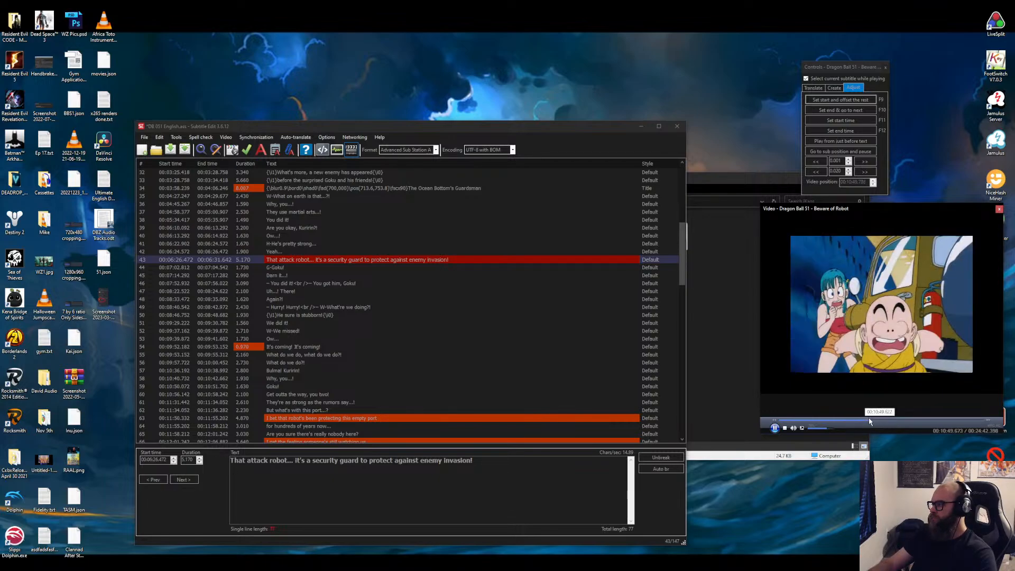
left_click(879, 423)
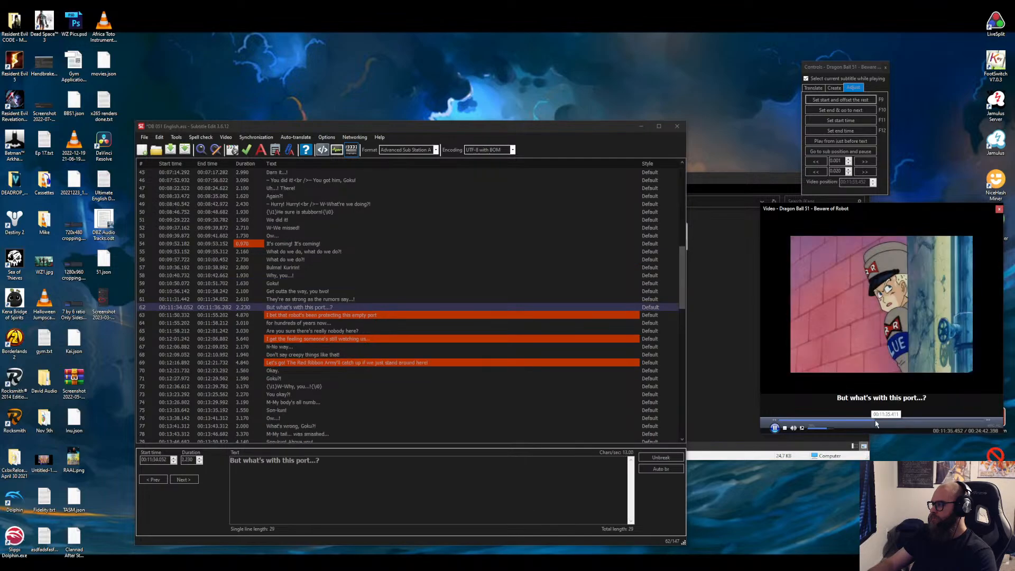
key("space")
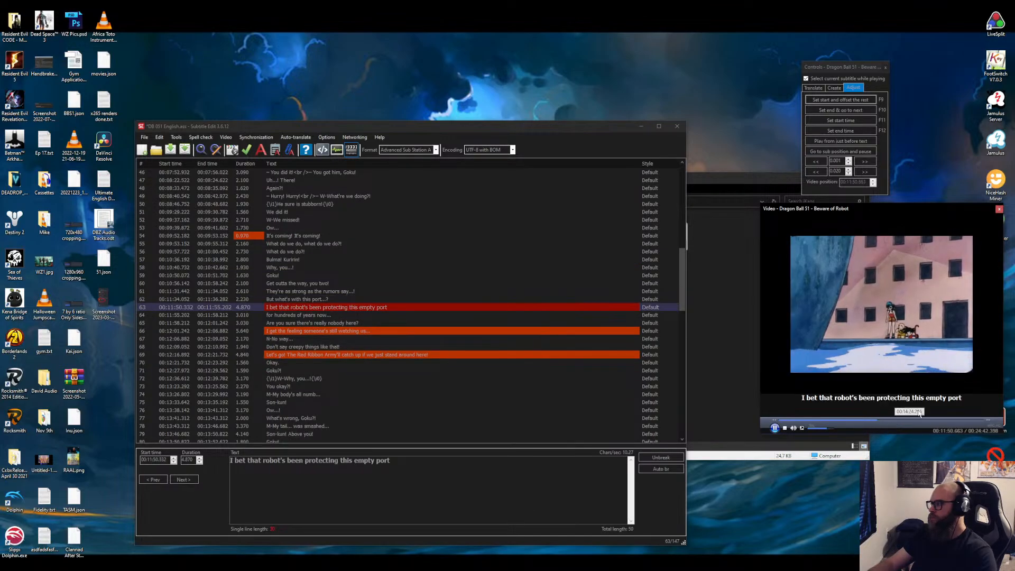
Replay the video from the subtitle "I bet that robot's been protecting this empty port" to check its timing.
left_click(311, 311)
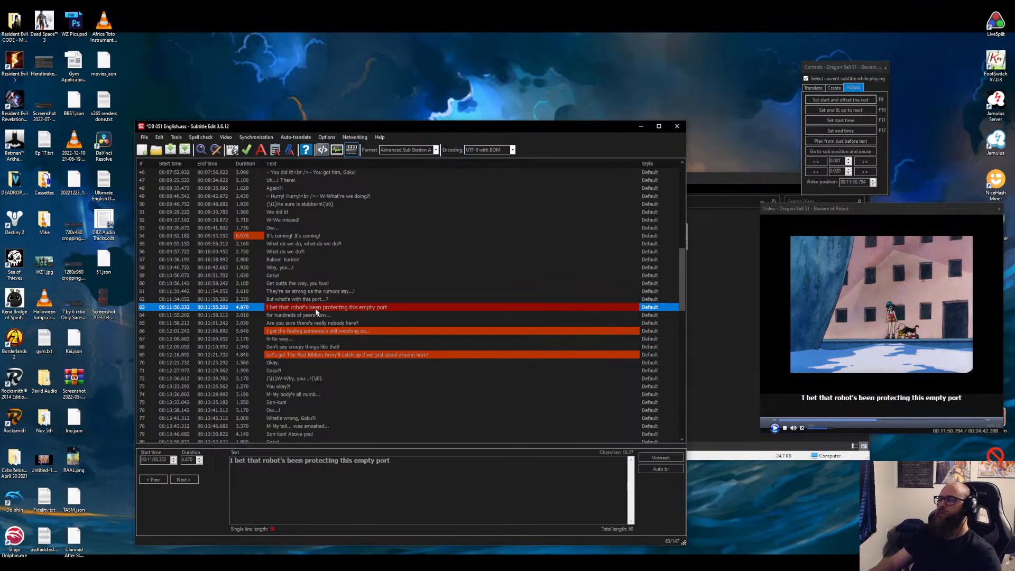
left_click(775, 428)
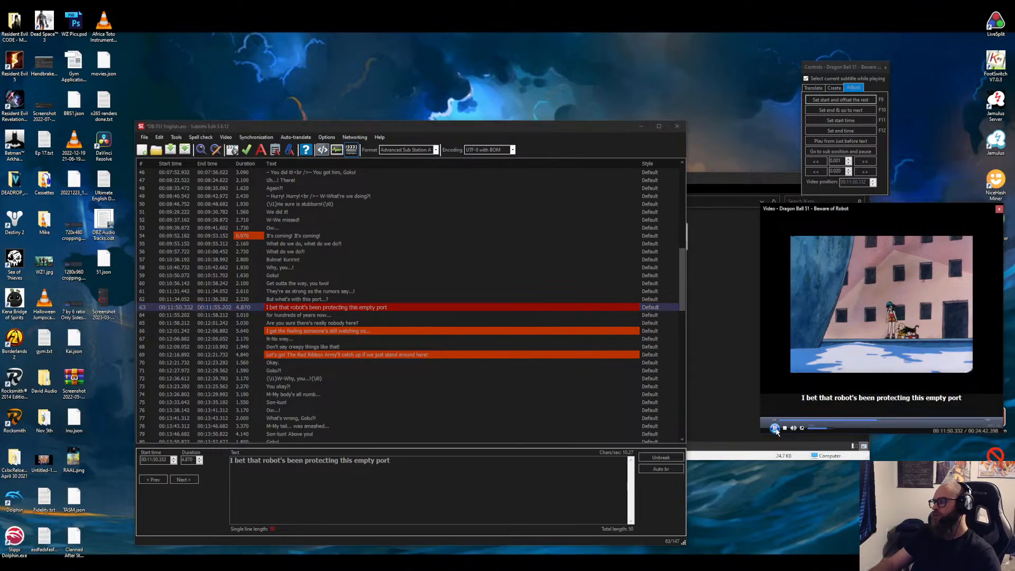
left_click(775, 428)
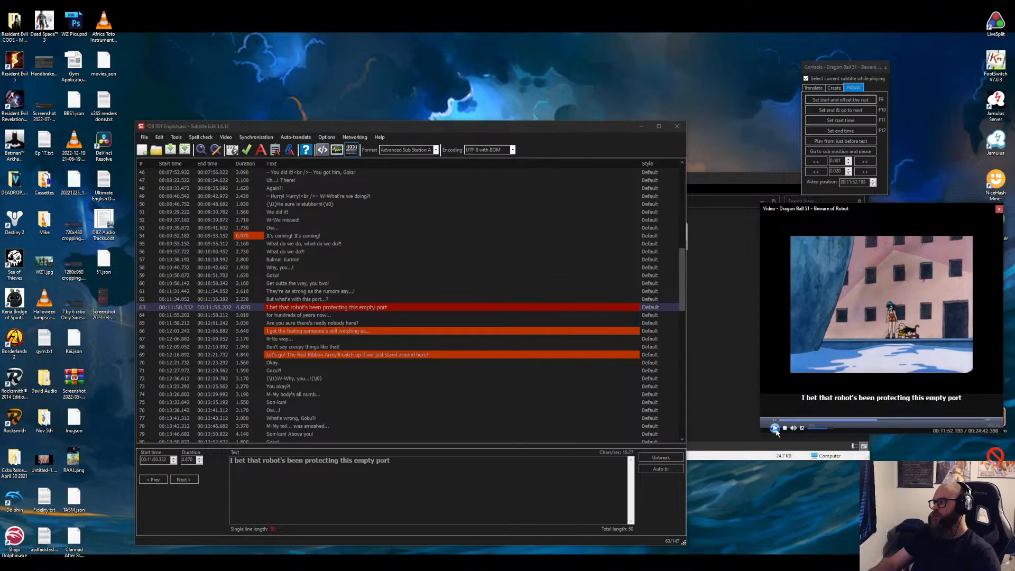
left_click(775, 427)
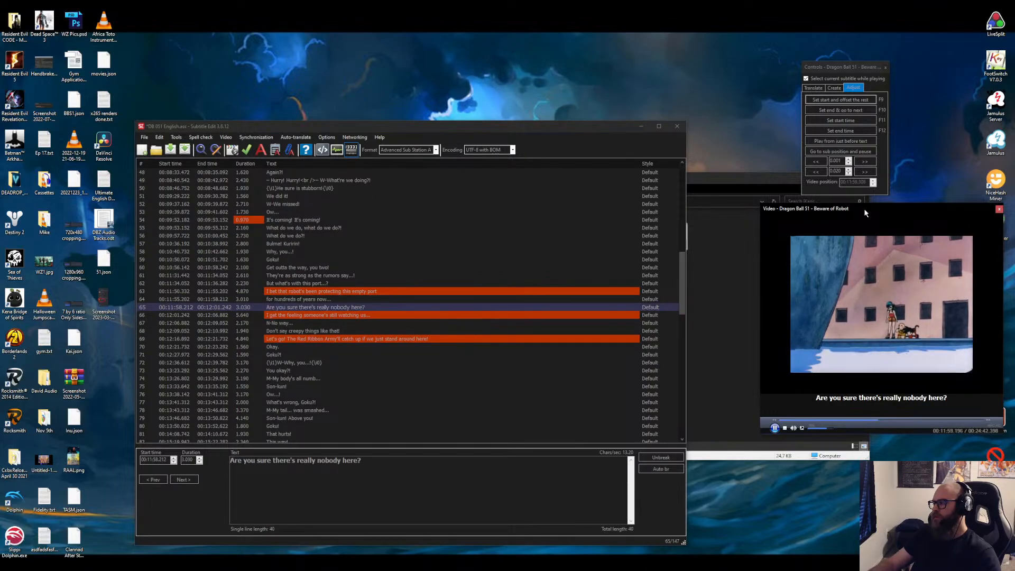
key("space")
left_click(331, 292)
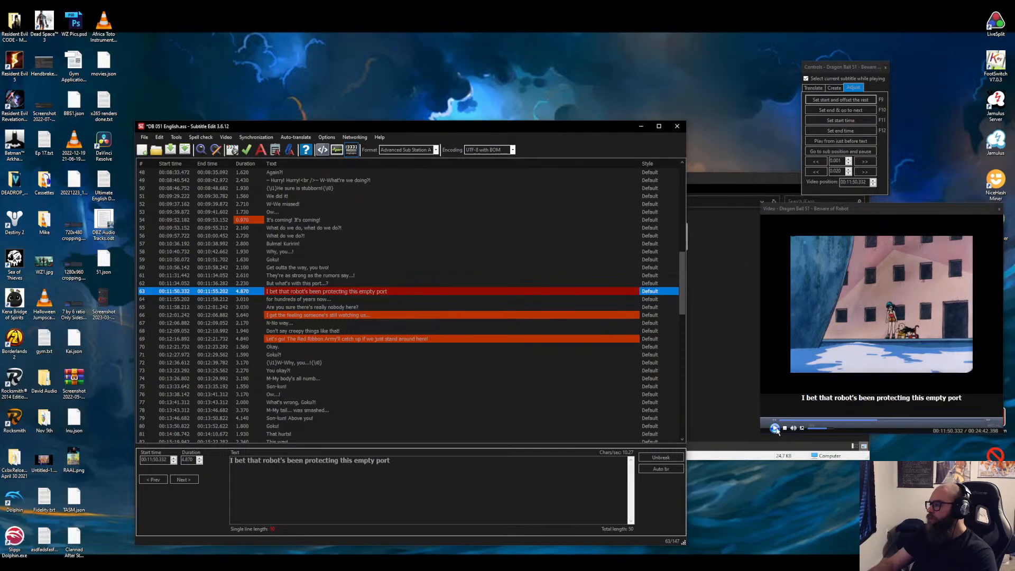
left_click(775, 428)
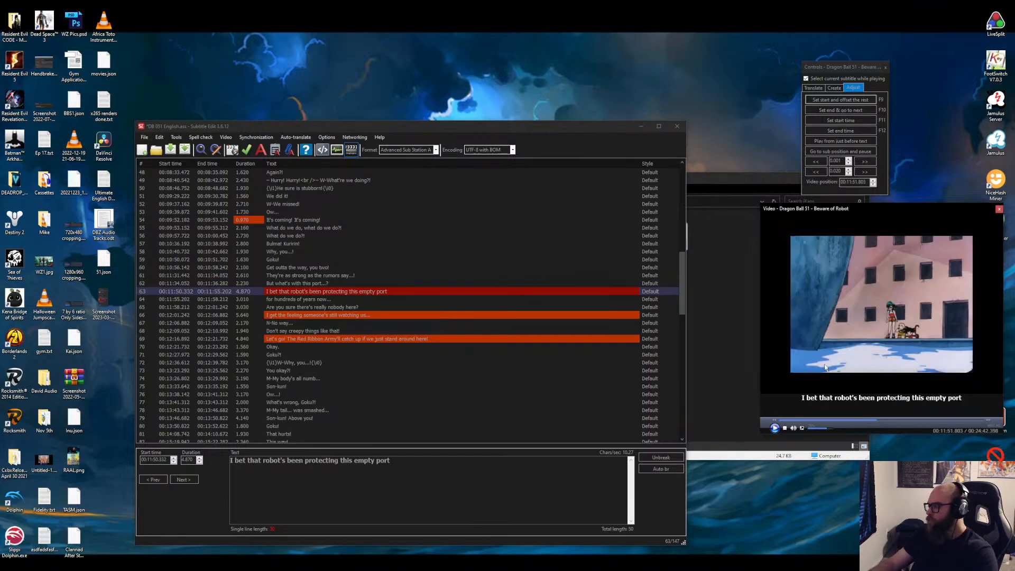
Nudge the video back in 0.020 s steps and set line 63's start to 00:11:51.641, offsetting all lines through 147.
left_click(812, 173)
left_click(812, 173)
left_click(812, 173)
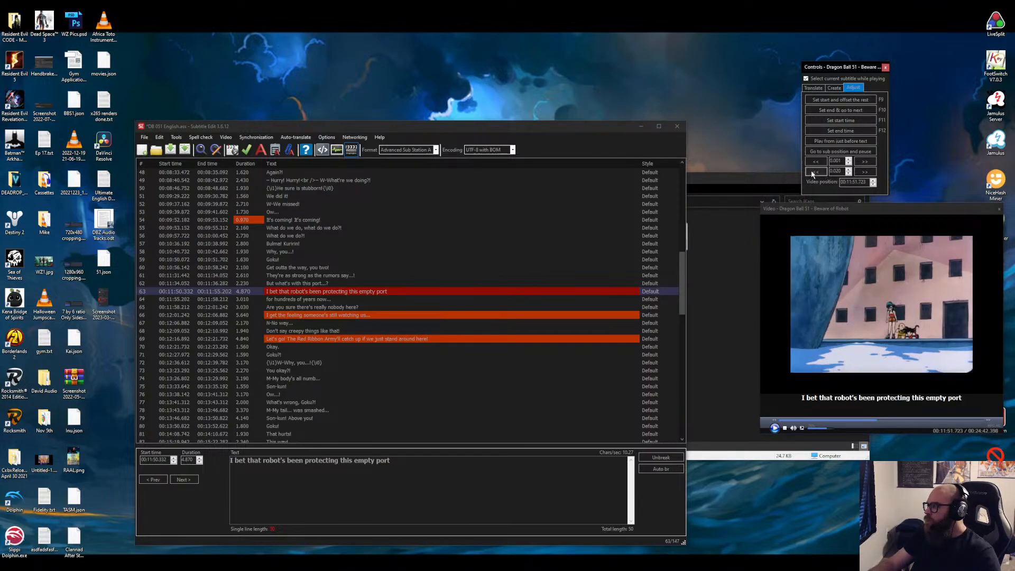
left_click(812, 173)
left_click(812, 173)
left_click(775, 428)
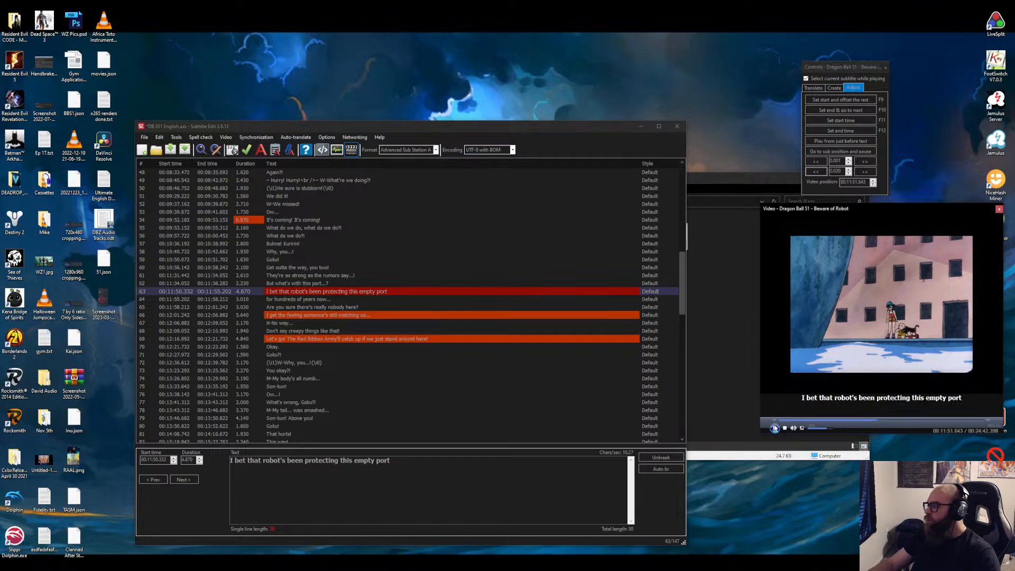
left_click(816, 175)
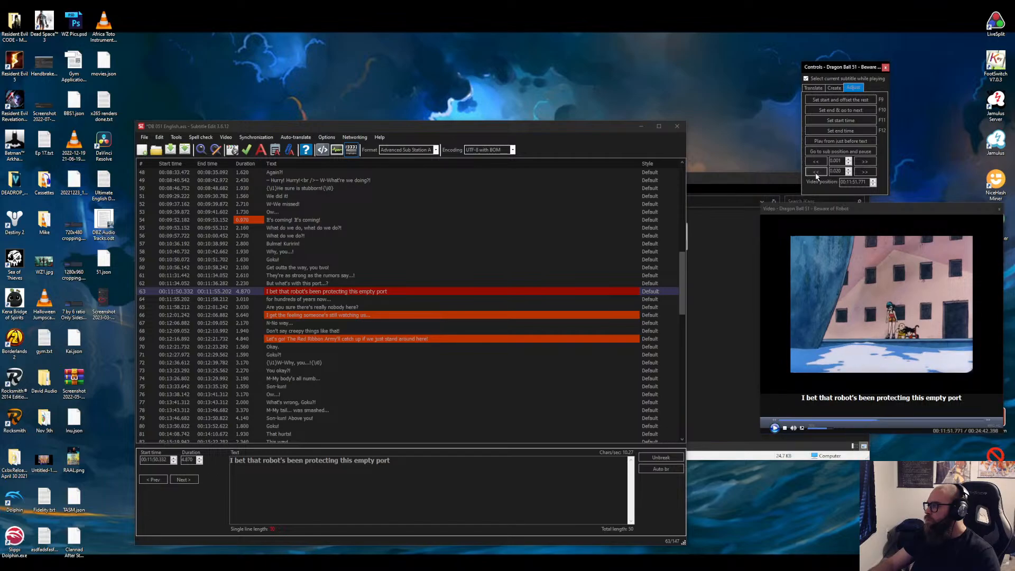
left_click(816, 175)
left_click(816, 175)
left_click(816, 175)
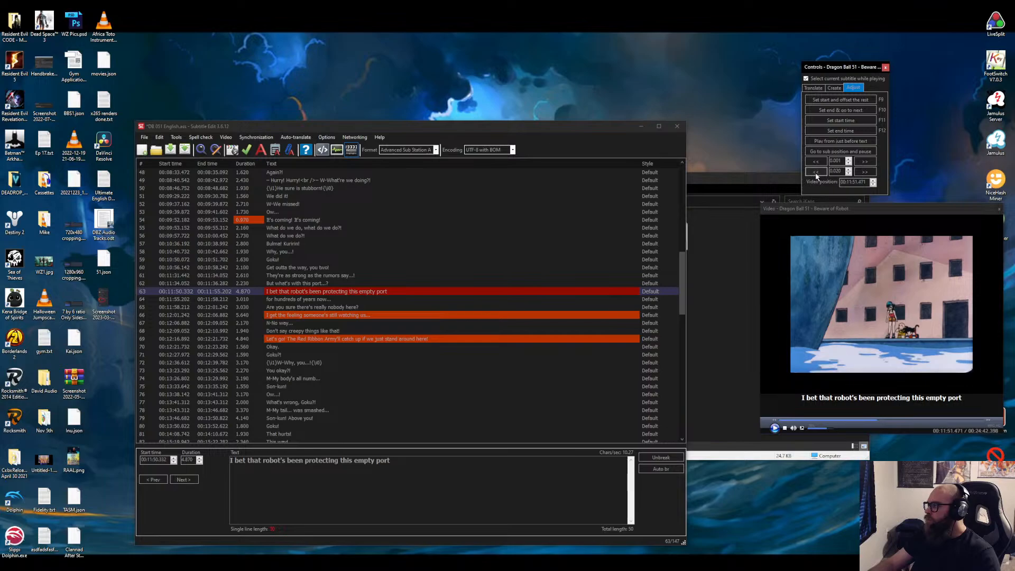
left_click(816, 175)
left_click(775, 429)
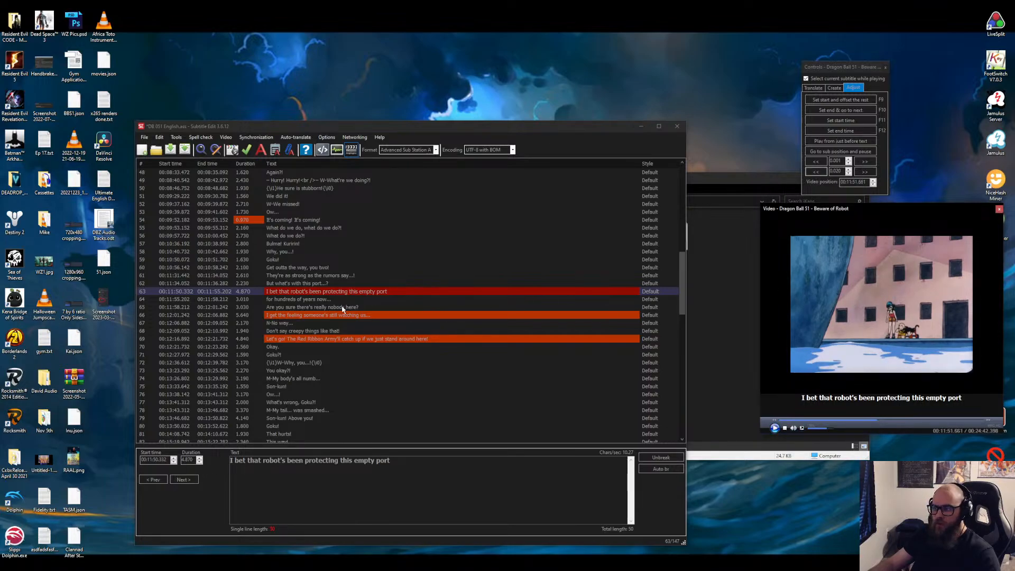
scroll(339, 402, "down", 16)
scroll(325, 415, "down", 6)
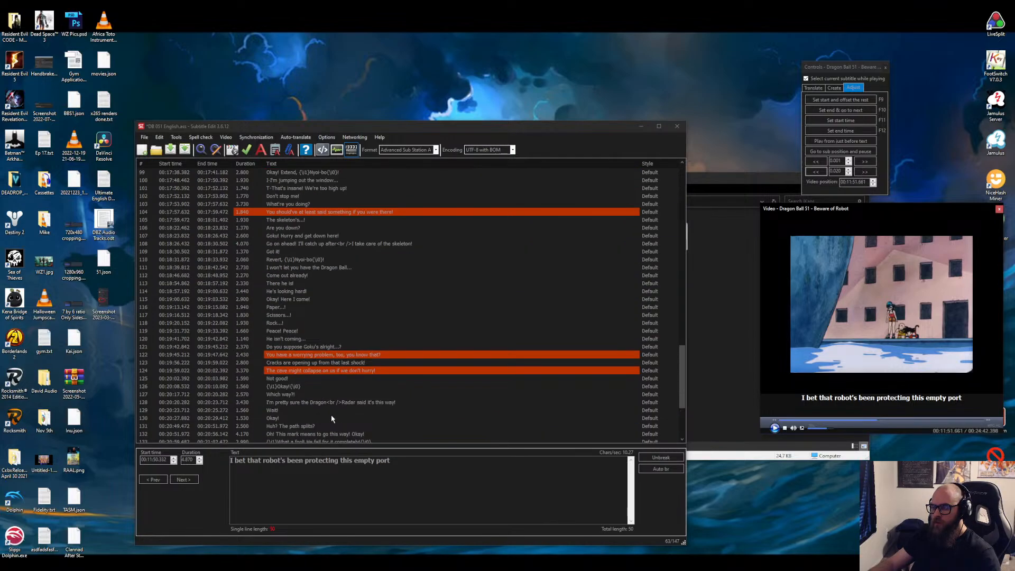
left_click(816, 172)
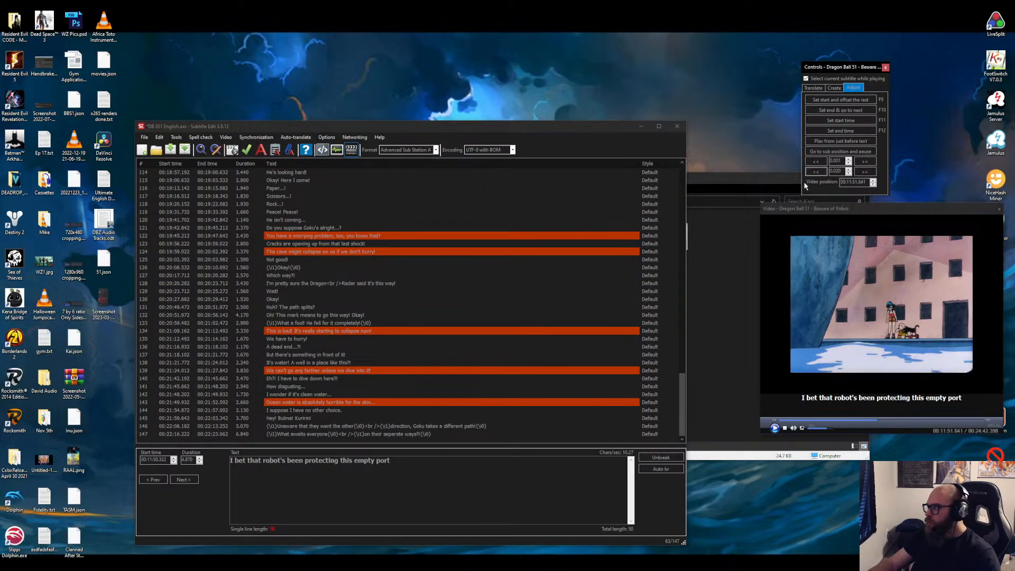
left_click(350, 434, "shift")
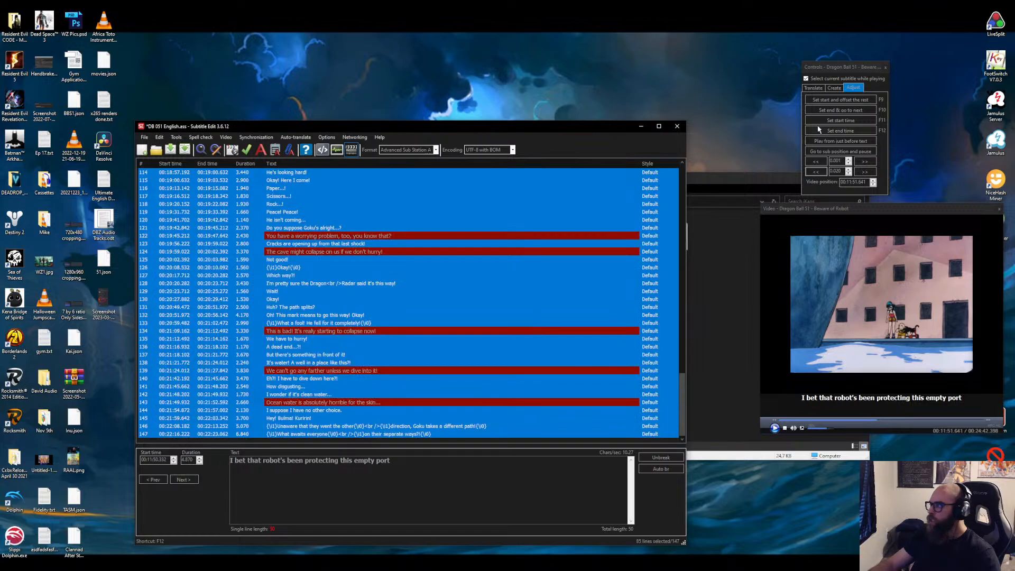
left_click(835, 100)
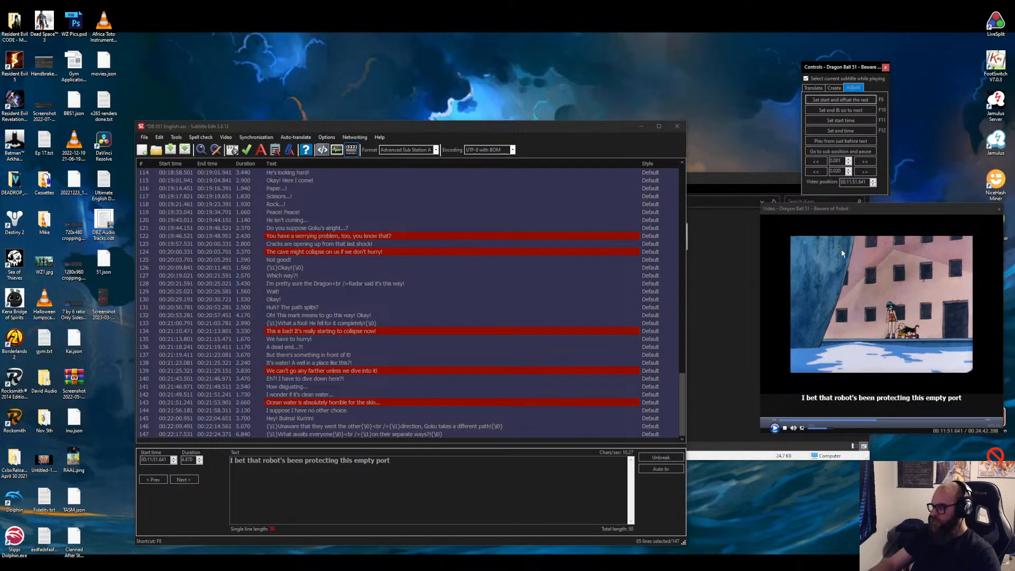
Play on to 00:12:00.176 and make it the start of line 63, offsetting every line through 147 with it.
left_click(856, 210)
key("space")
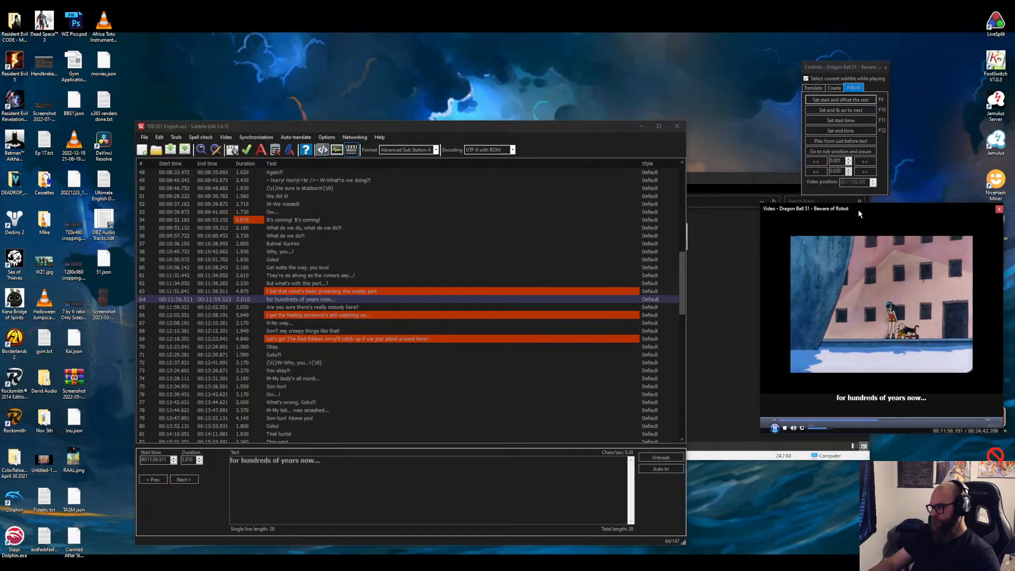
key("space")
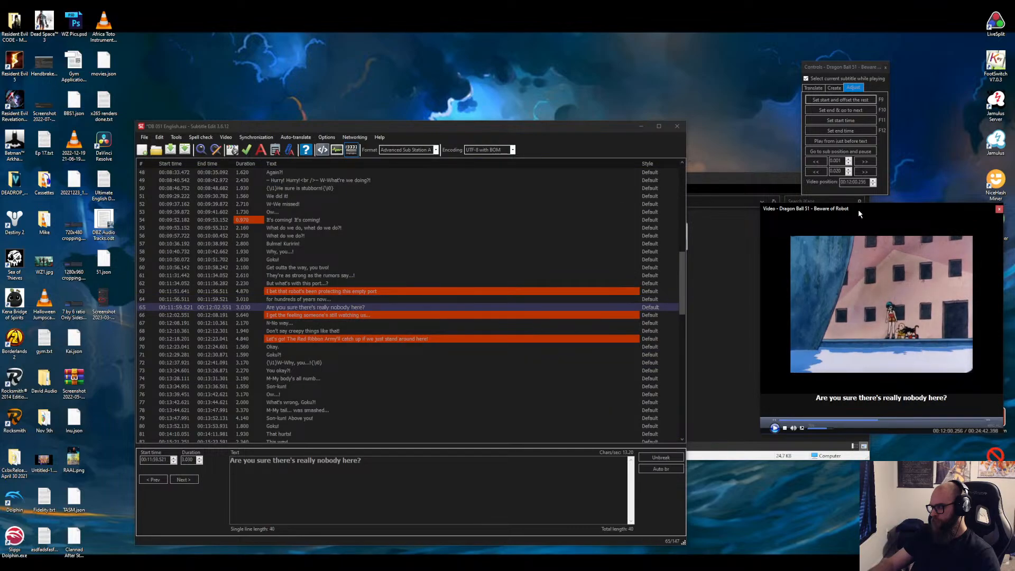
left_click(293, 294)
left_click(817, 175)
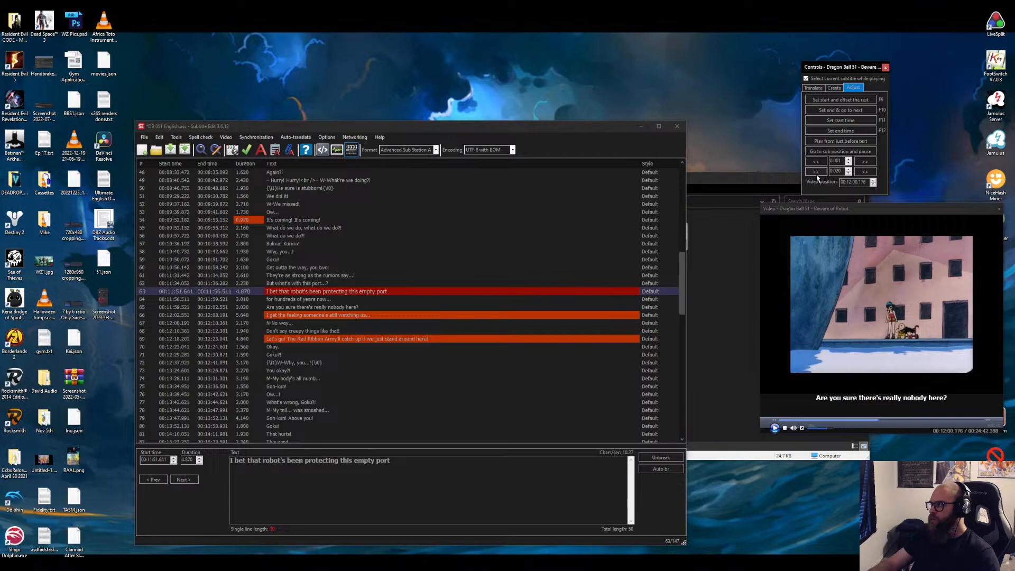
scroll(514, 370, "down", 20)
left_click(397, 434, "shift")
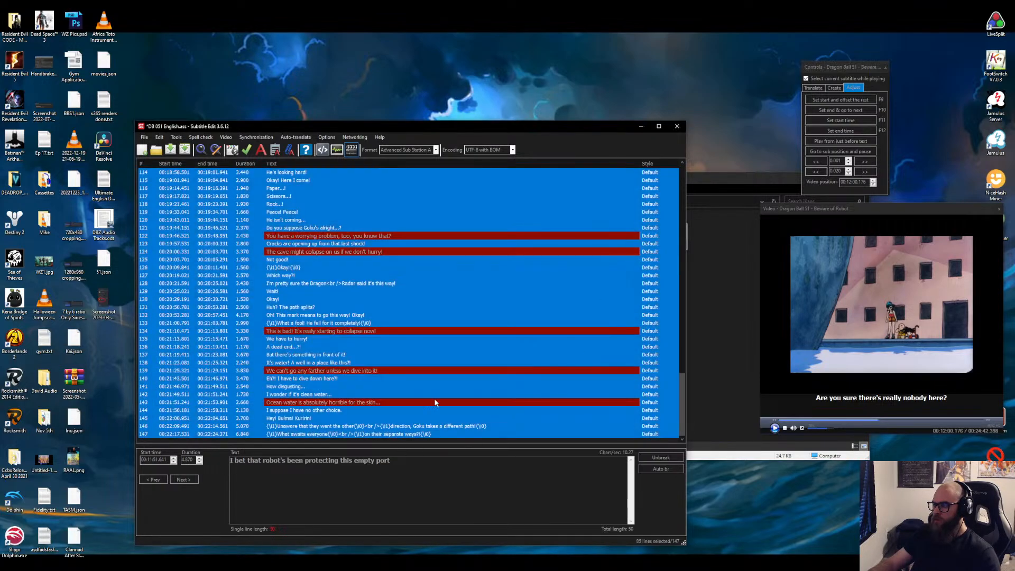
left_click(835, 100)
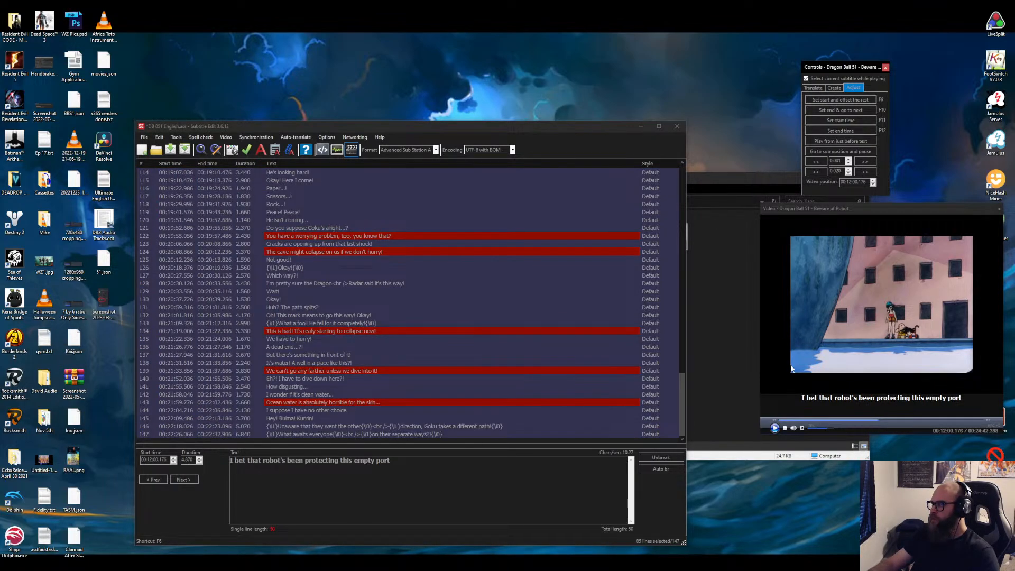
Replay the video from just before line 63's start and review the shifted times in the subtitle list.
left_click(869, 212)
key("Left")
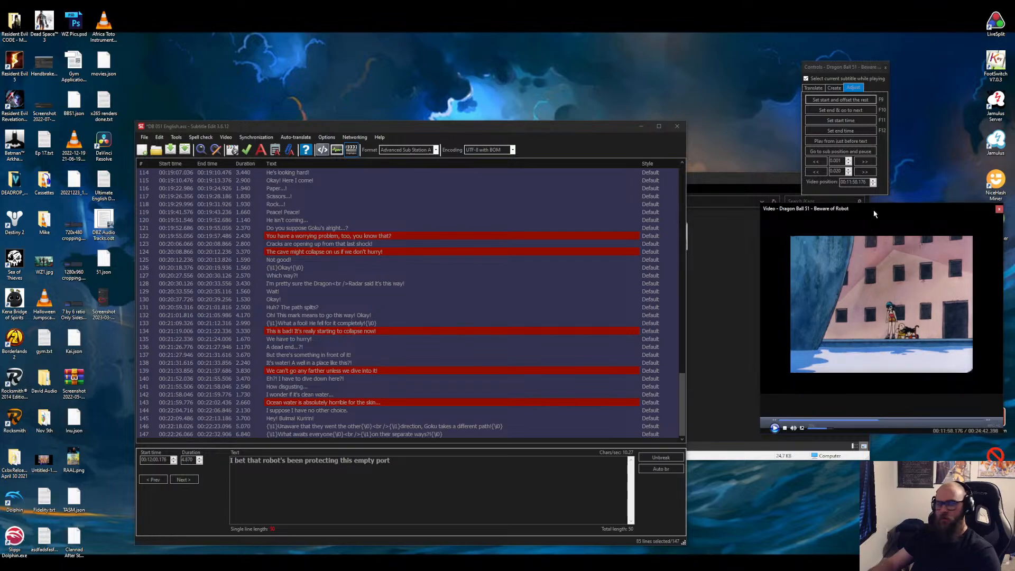
key("space")
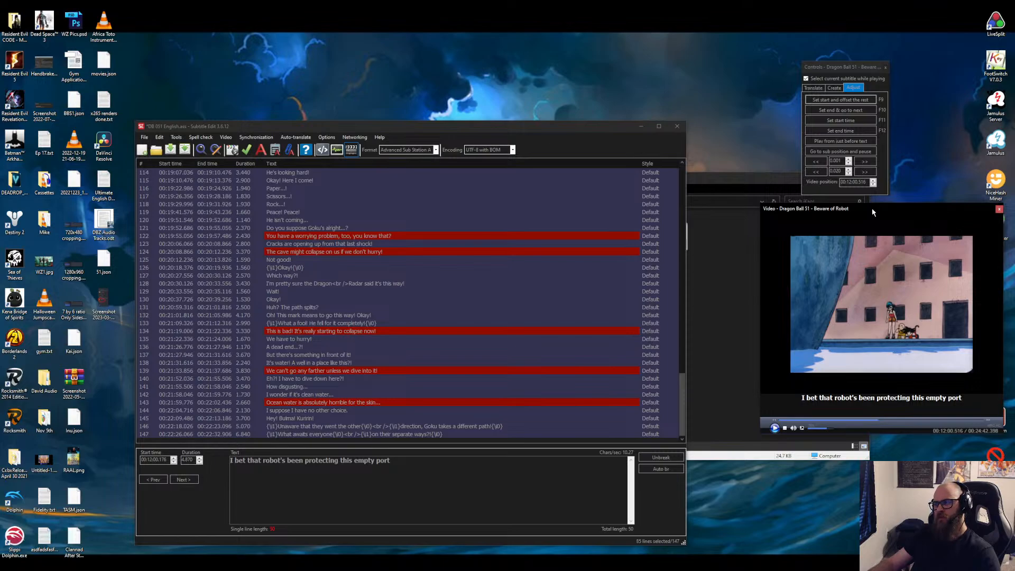
scroll(456, 277, "up", 20)
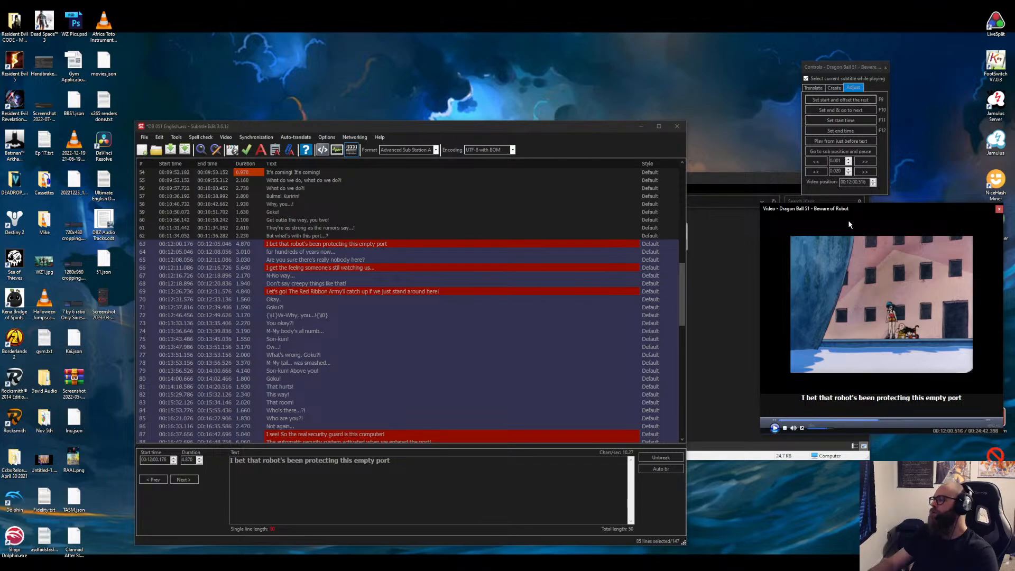
Find the scene change at 00:11:51.594 and make it line 63's start, offsetting all lines through 147.
key("Left")
key("Left")
key("Left")
key("Left")
key("Left")
key("Left")
key("Left")
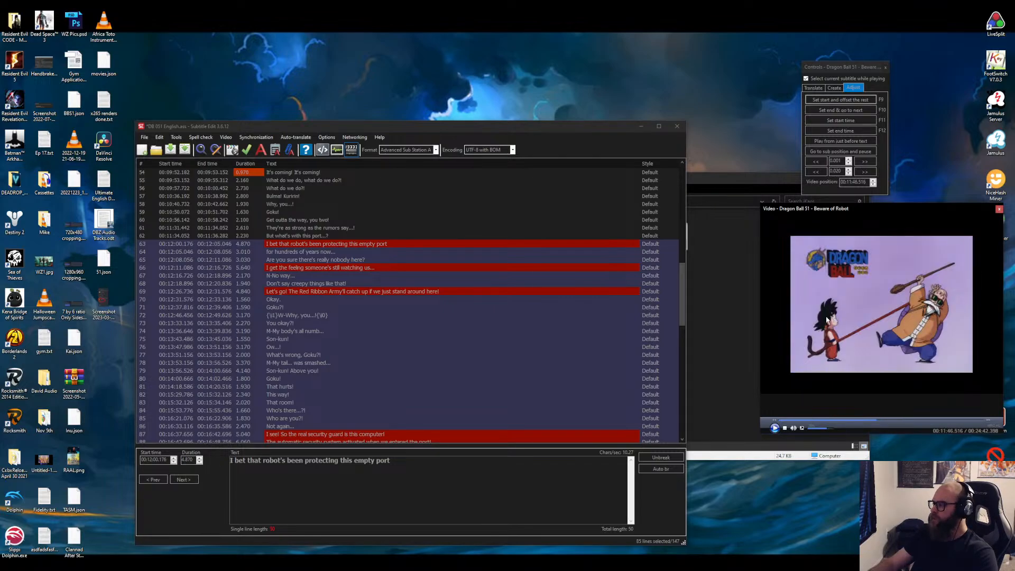
left_click(775, 428)
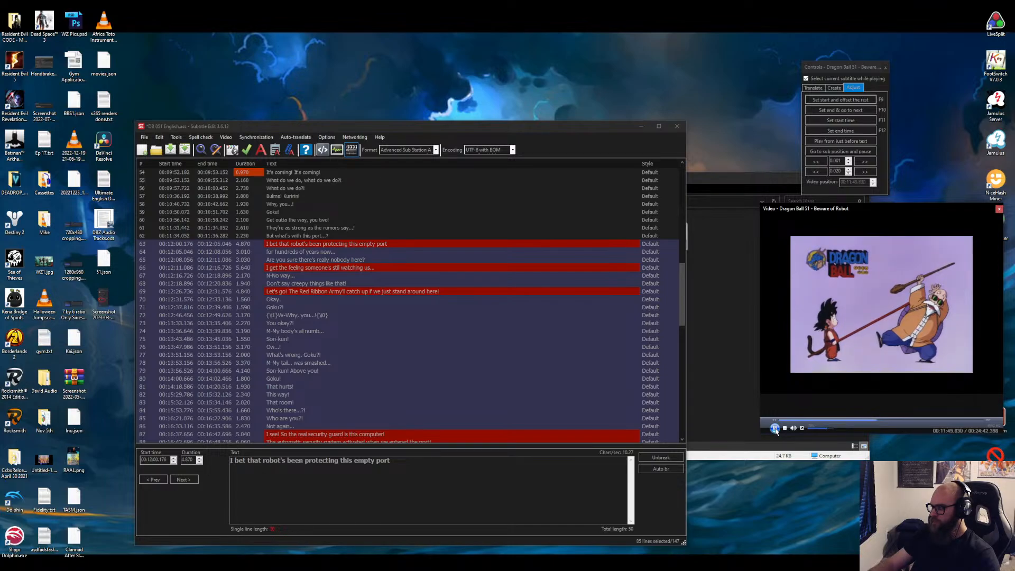
left_click(775, 428)
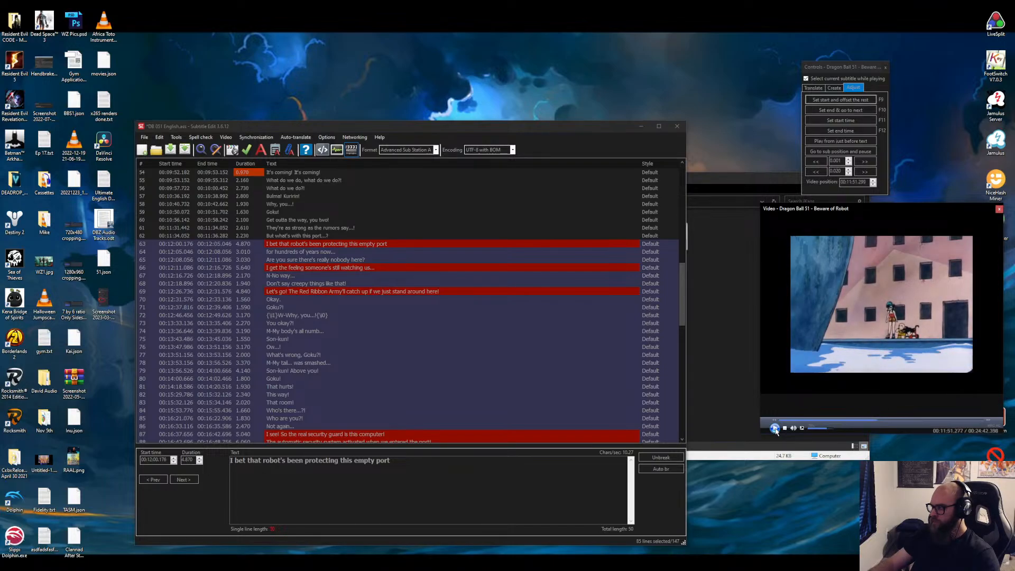
double_click(775, 428)
double_click(775, 428)
double_click(775, 428)
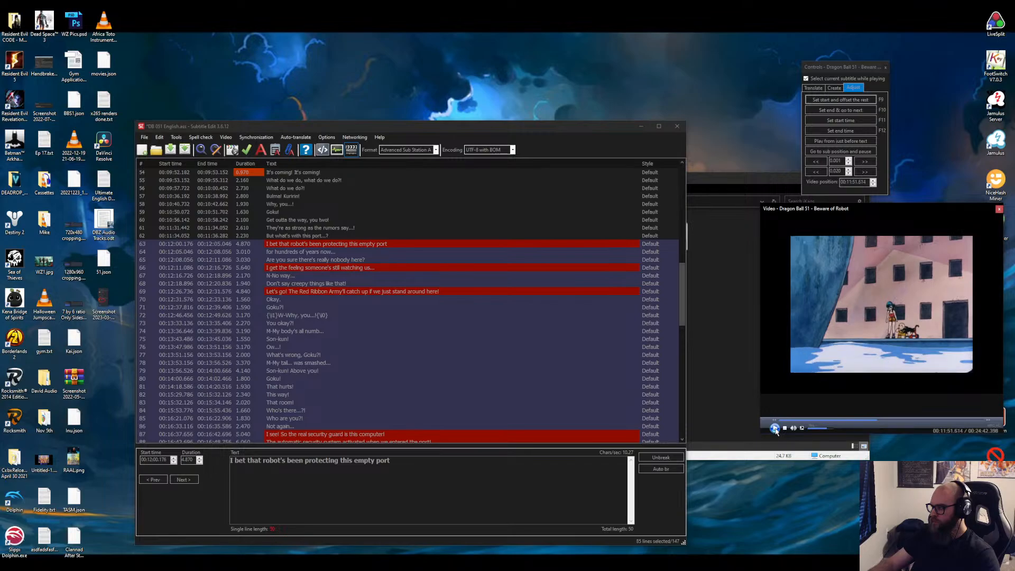
left_click(817, 172)
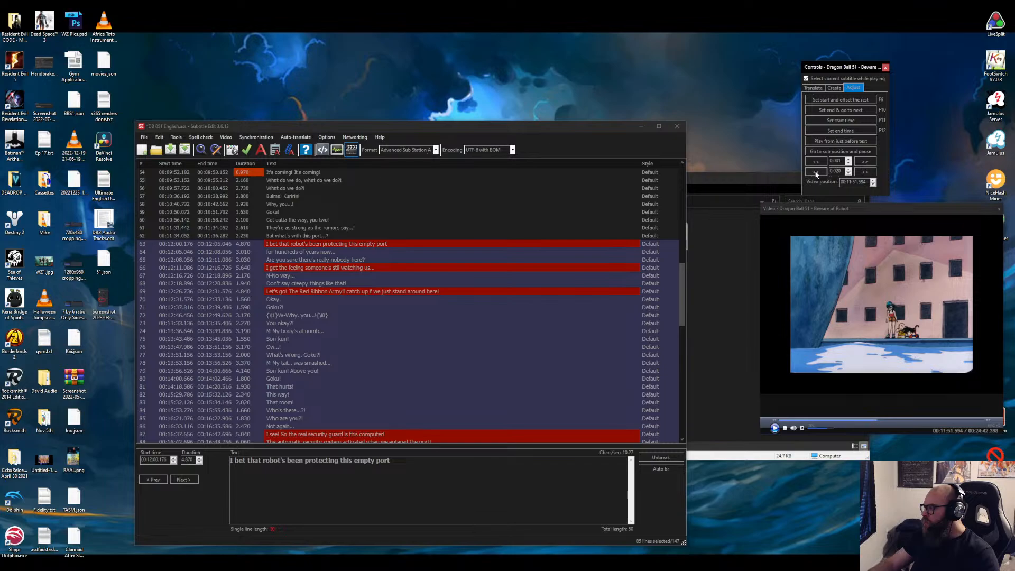
left_click(842, 101)
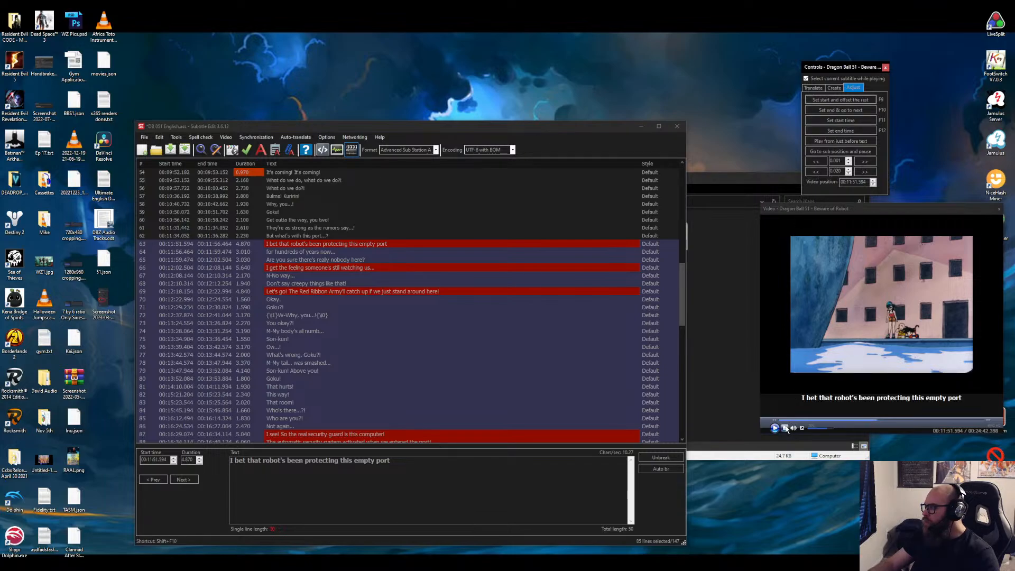
Play the video through the re-timed lines from line 63 to check them, and save the subtitle file.
left_click(873, 210)
key("shift+F10")
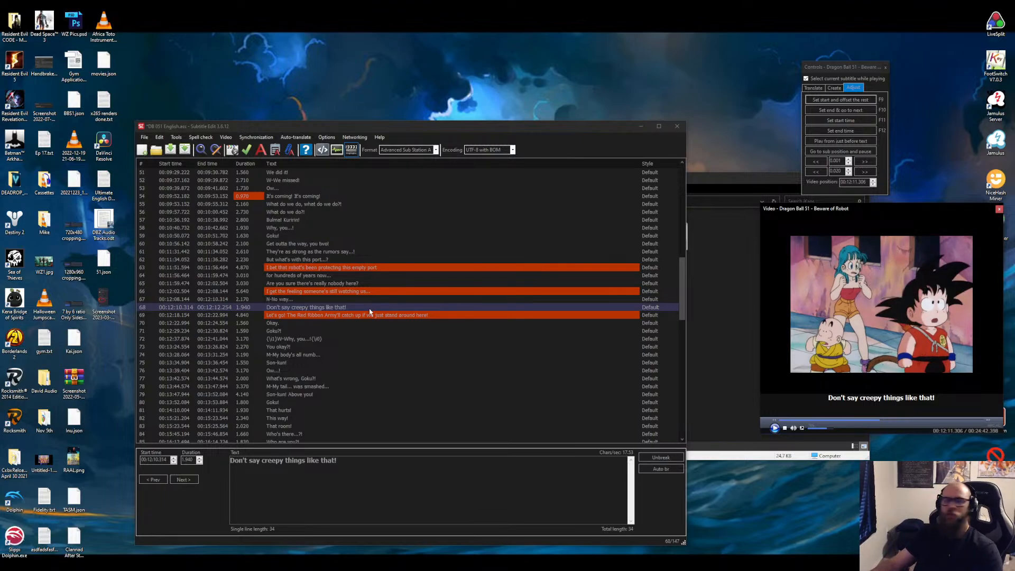
scroll(302, 352, "down", 20)
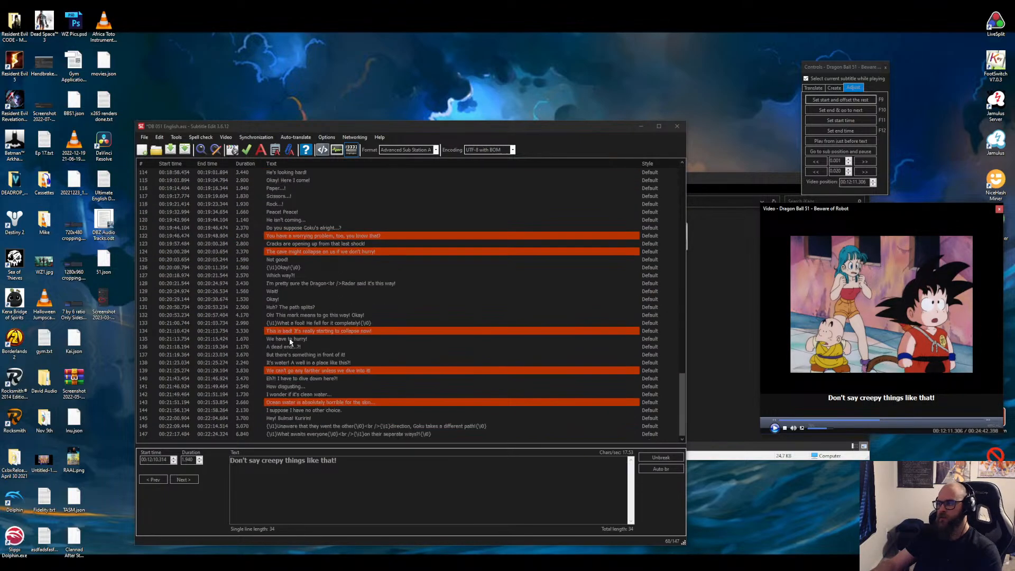
left_click(170, 150)
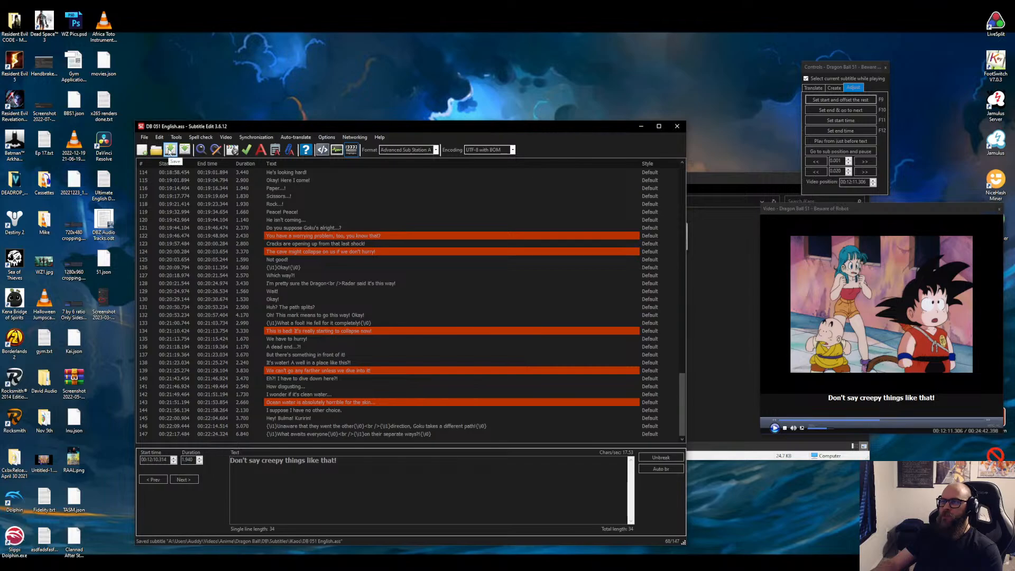
Set the first lyric line's start to 00:22:47.727, offset lyric lines 1 through 26 with it, and play the song to check.
scroll(321, 338, "up", 20)
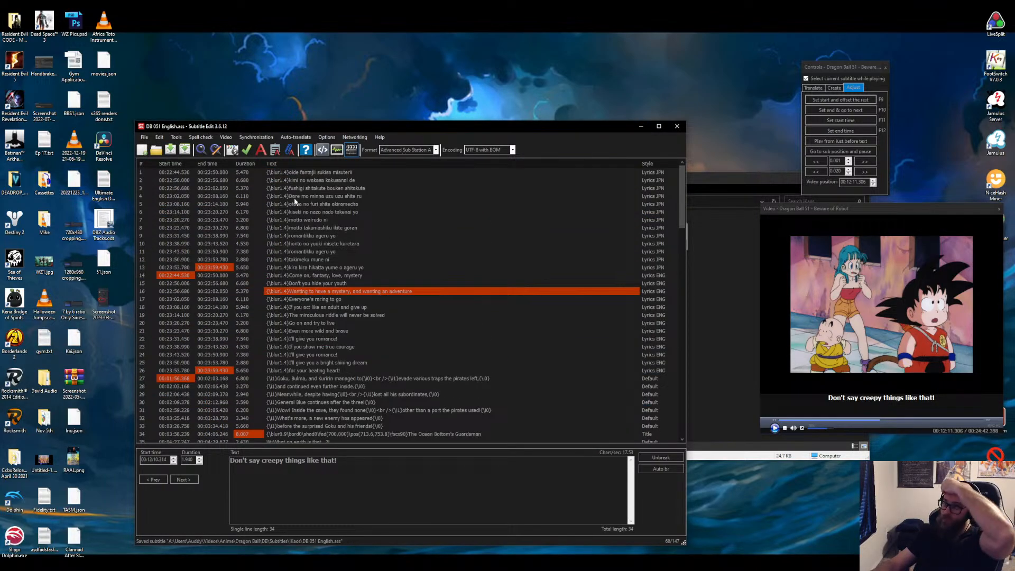
left_click(299, 172)
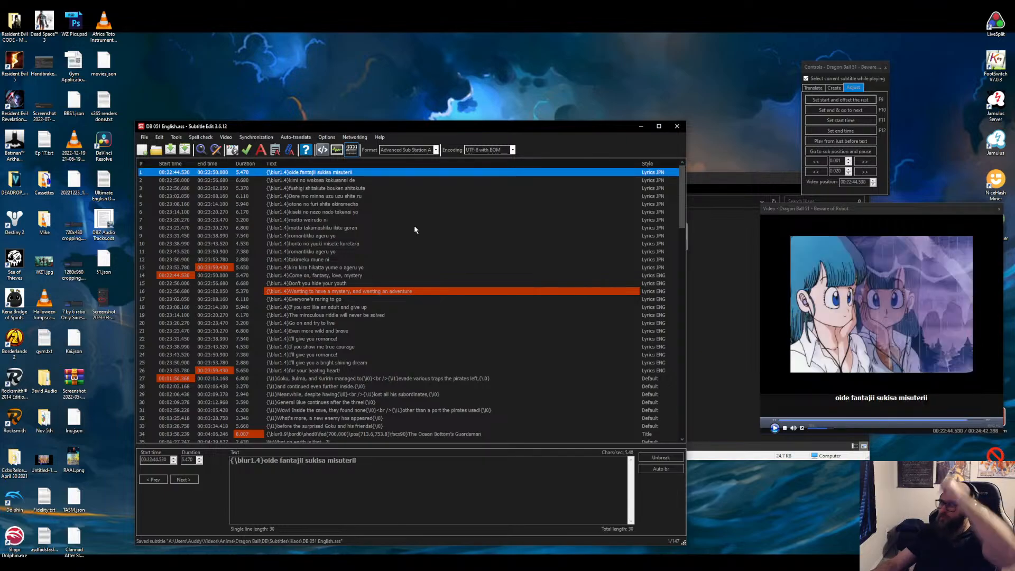
left_click(776, 428)
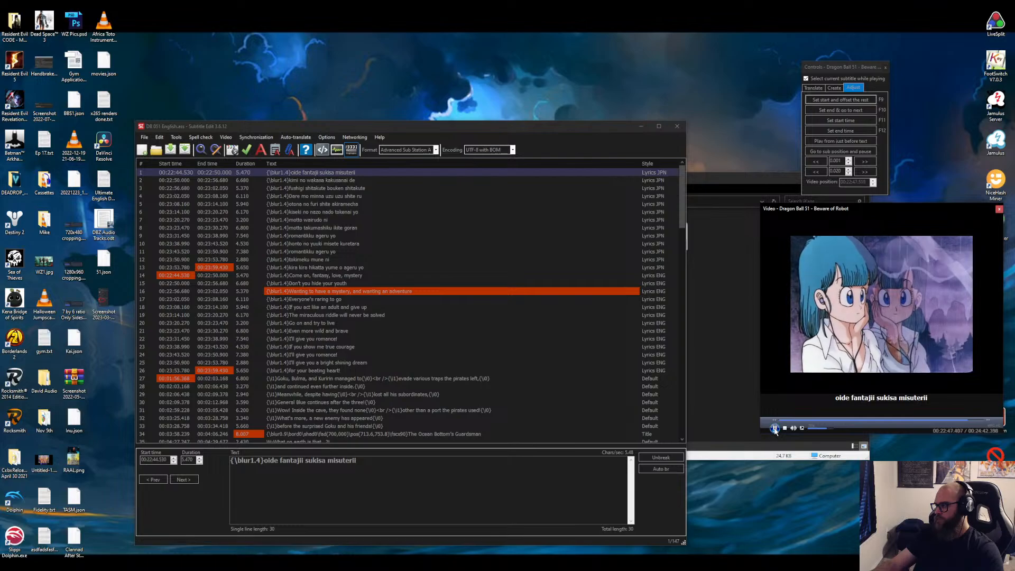
left_click(775, 429)
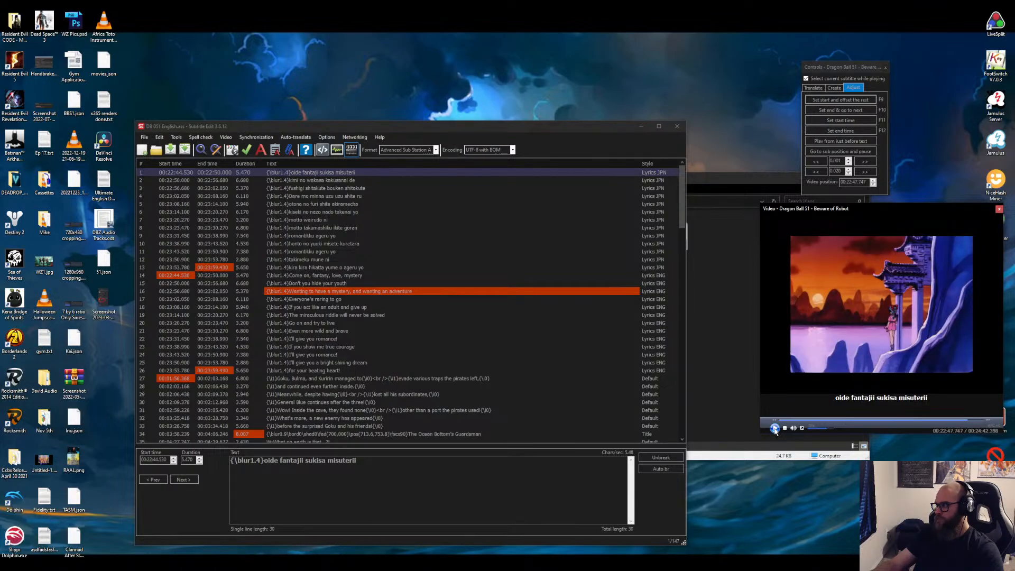
left_click(821, 173)
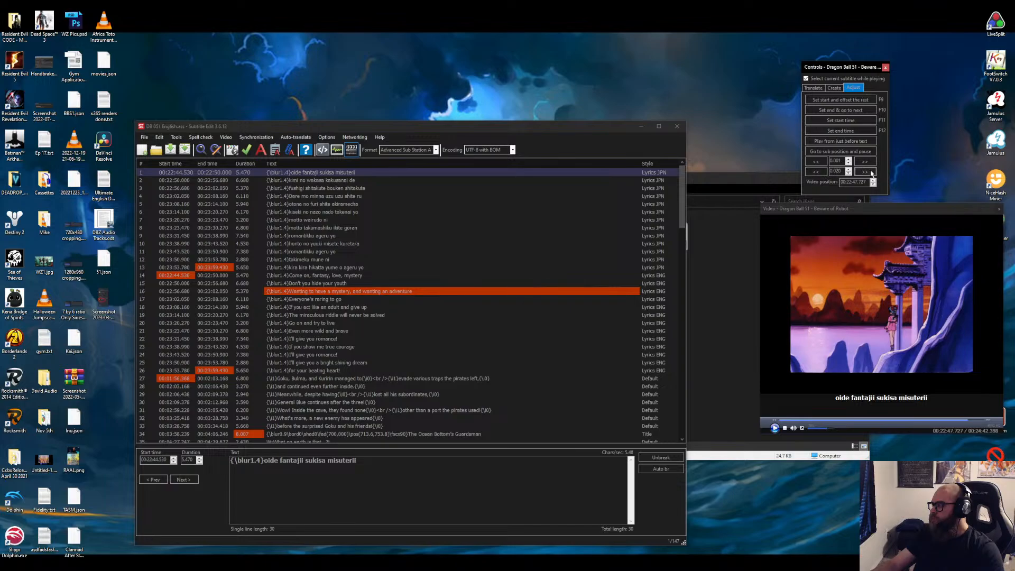
scroll(454, 291, "down", 7)
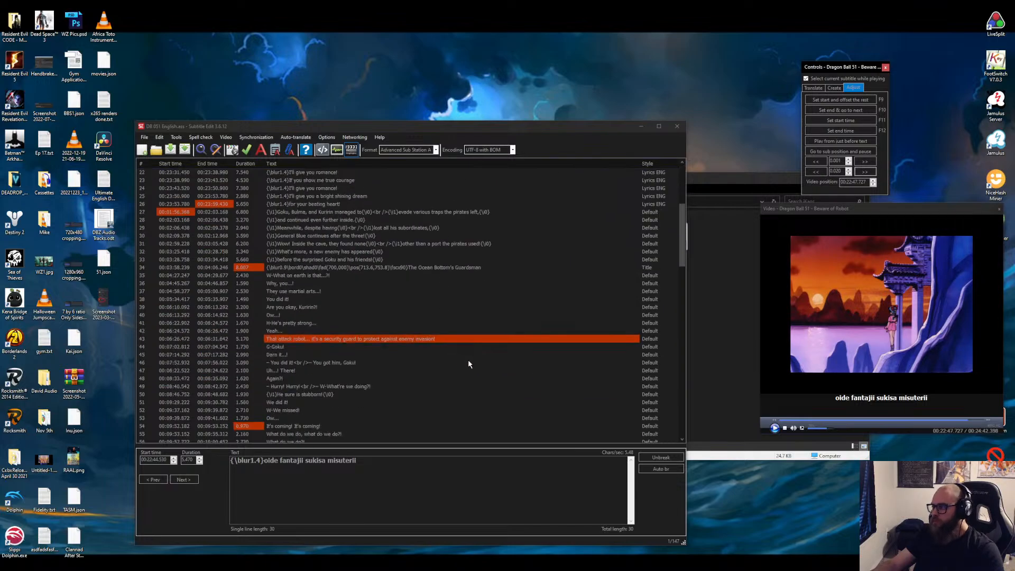
left_click(665, 205, "shift")
left_click(840, 100)
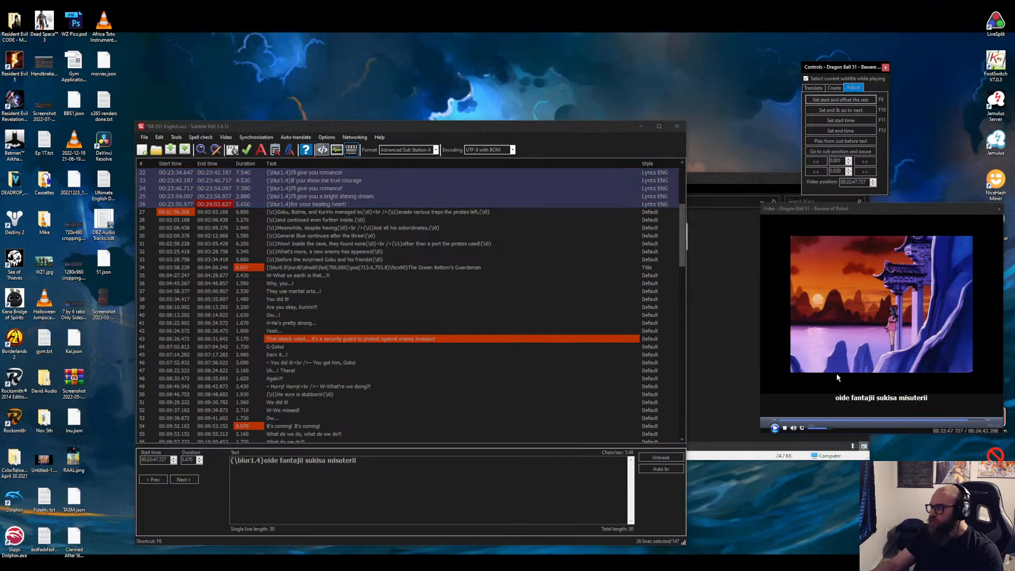
left_click(854, 212)
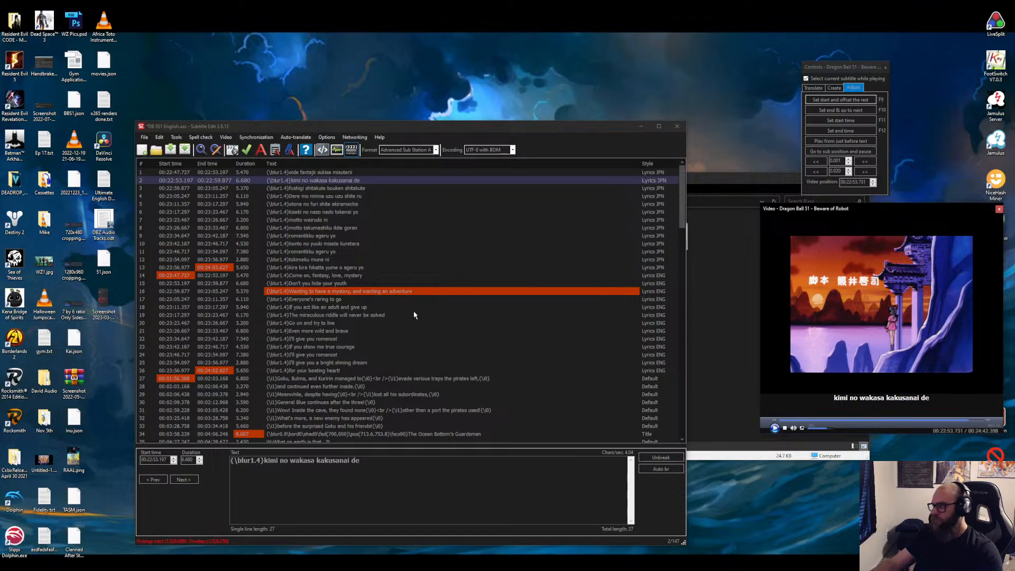
Set line 1's start to 00:22:47.687 and offset lyric lines 1 through 26 with it.
left_click(389, 173)
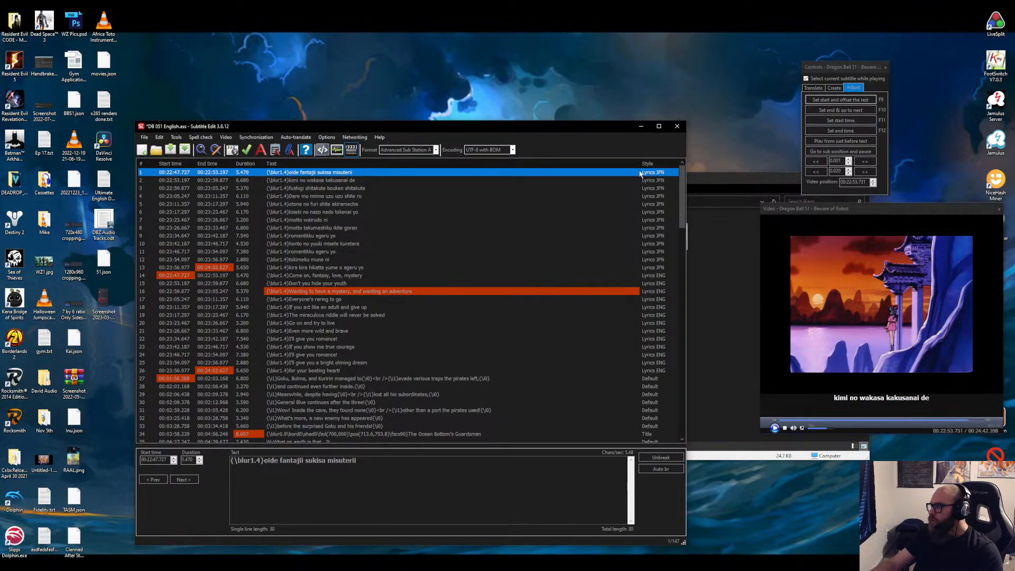
left_click(819, 175)
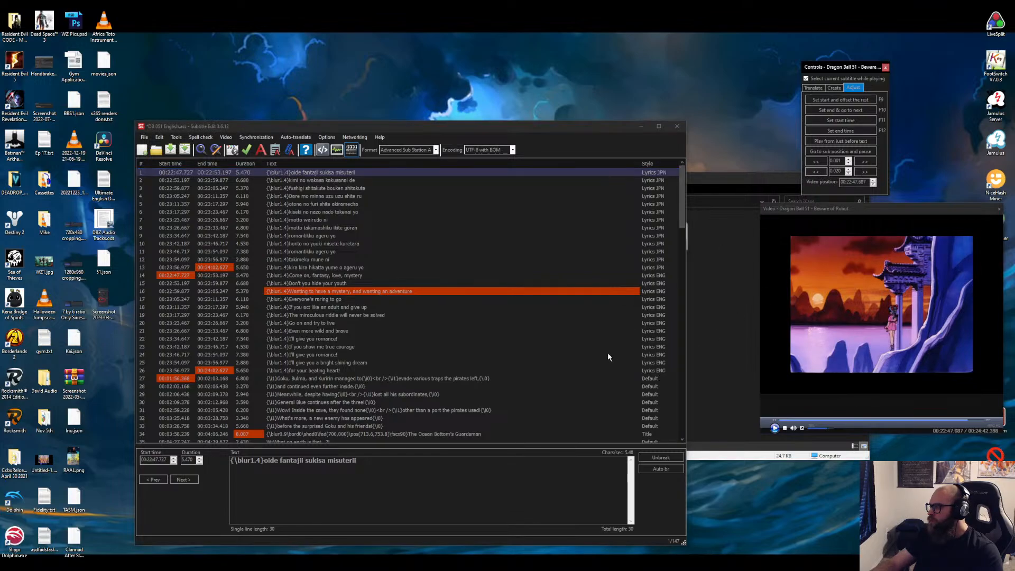
left_click(831, 102)
Play the ending song to check the shifted lyrics, and save the subtitle file.
left_click(844, 210)
key("space")
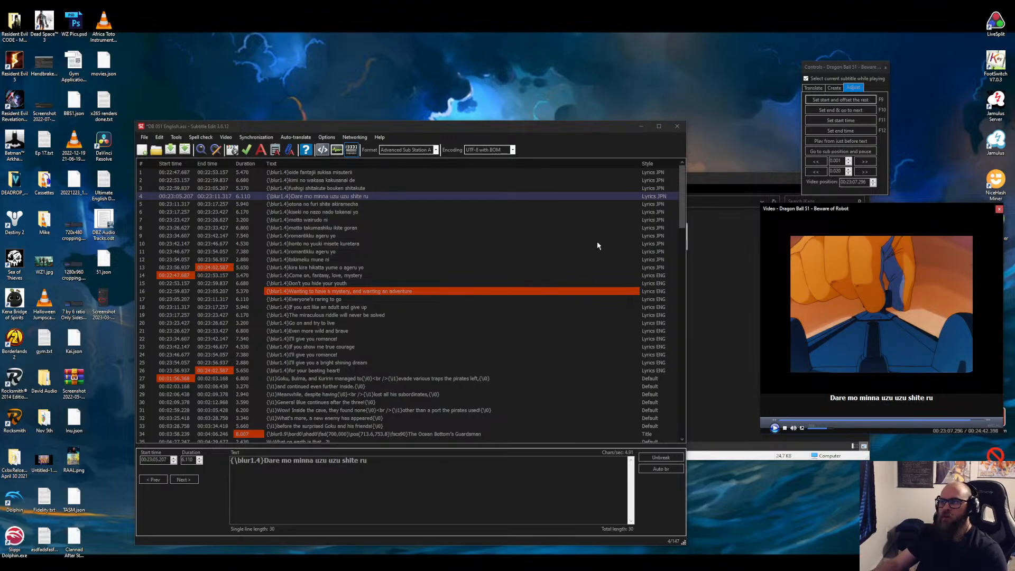
left_click(171, 149)
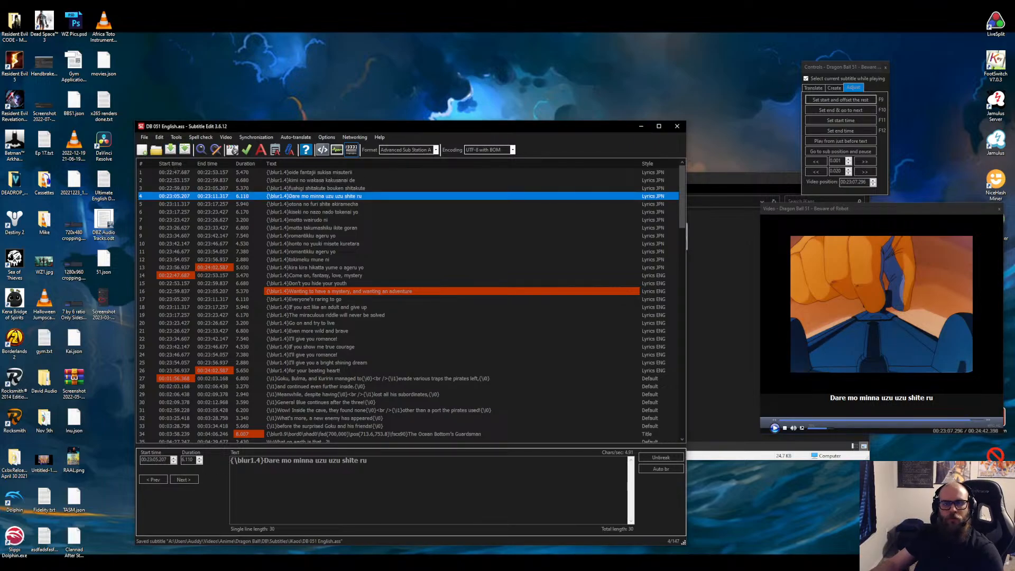
Find where the last sung lyric should disappear and set the end time of line 13 to 00:24:03.025.
left_click(650, 371)
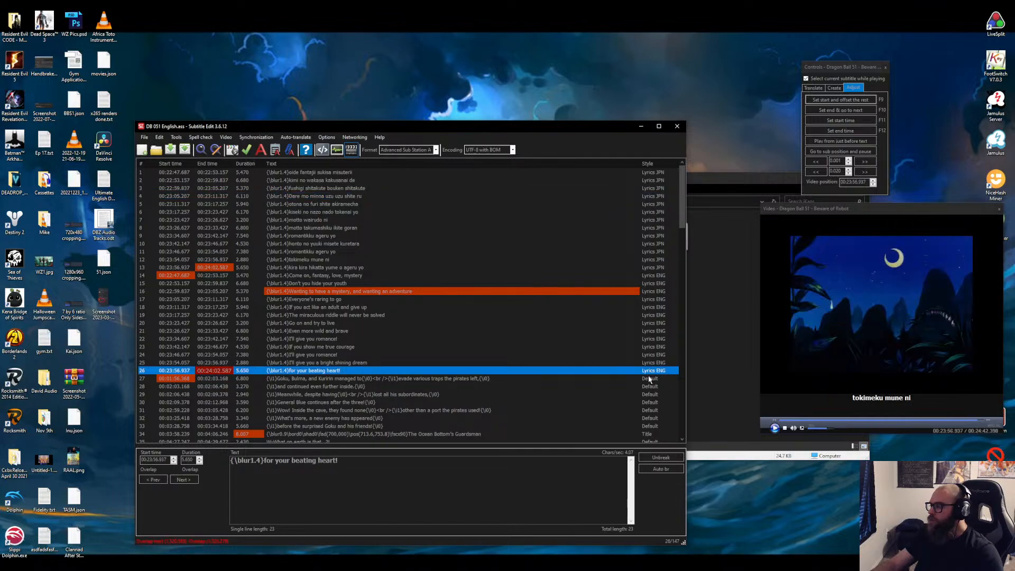
left_click(861, 209)
key("Left")
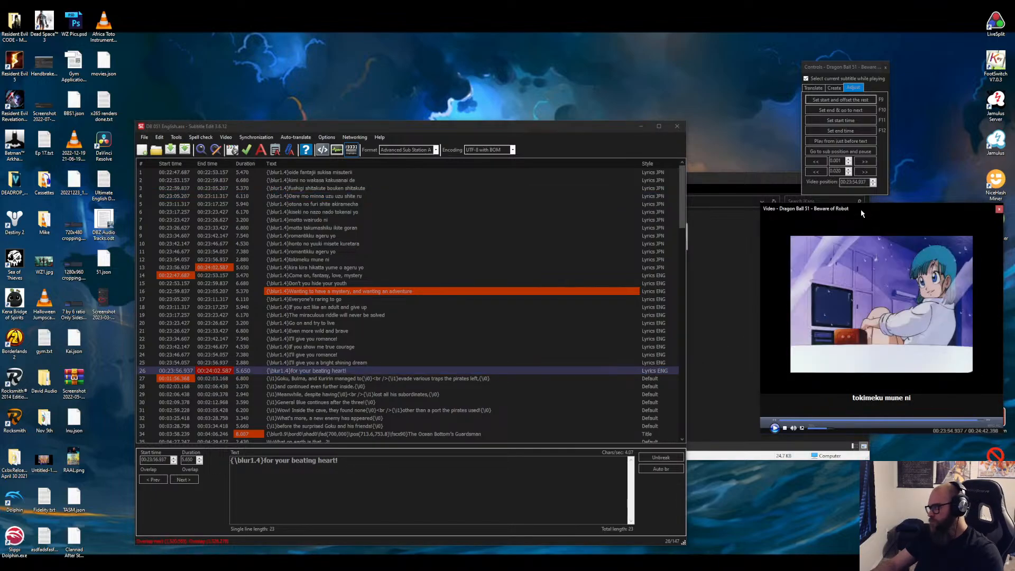
key("space")
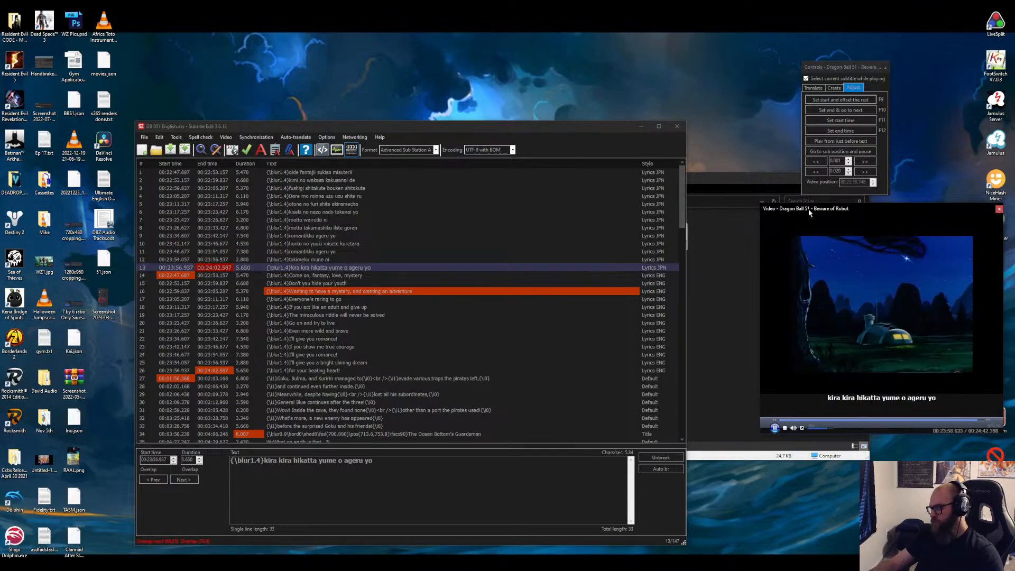
left_click(775, 430)
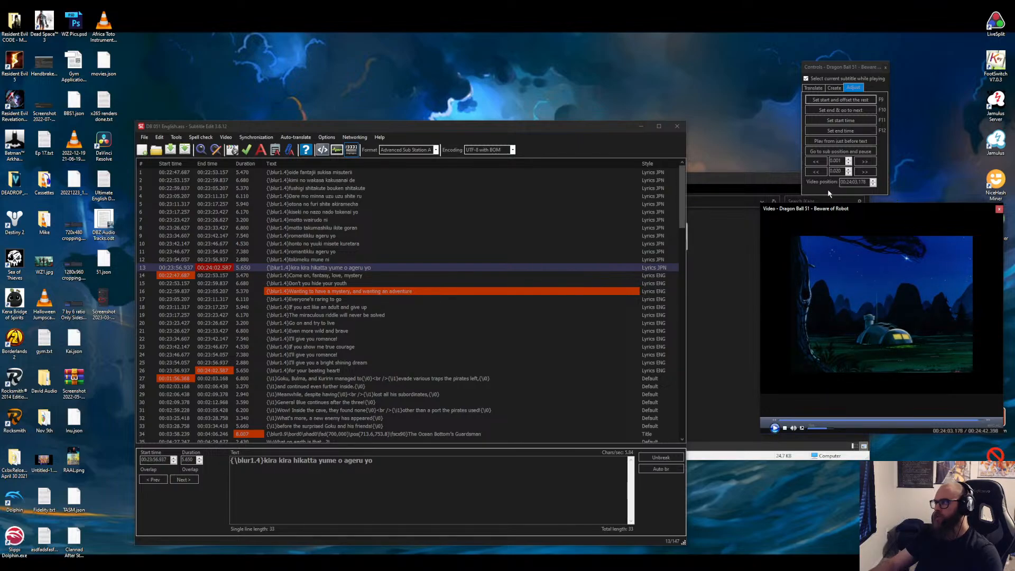
left_click(814, 177)
left_click(812, 176)
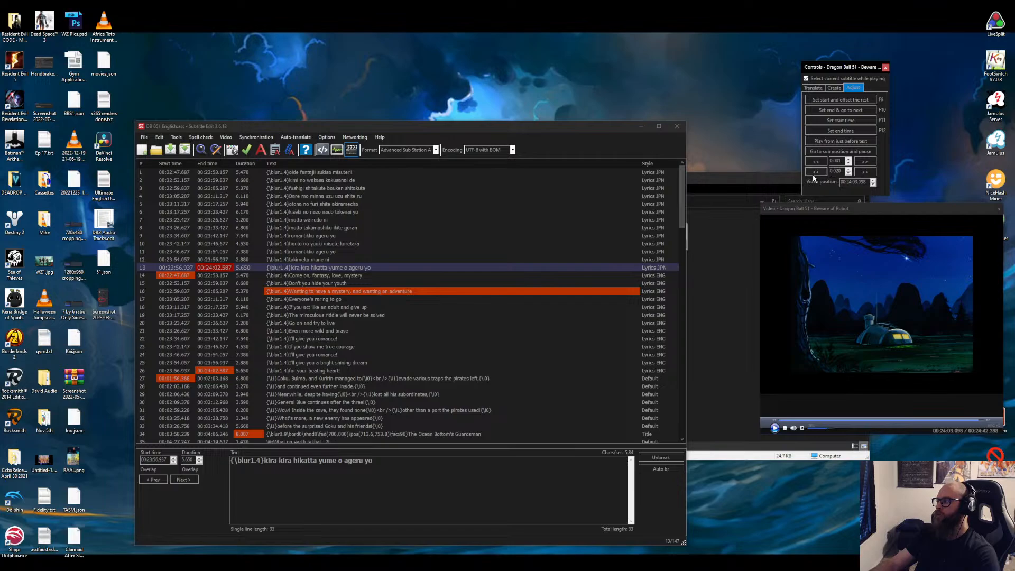
left_click(814, 176)
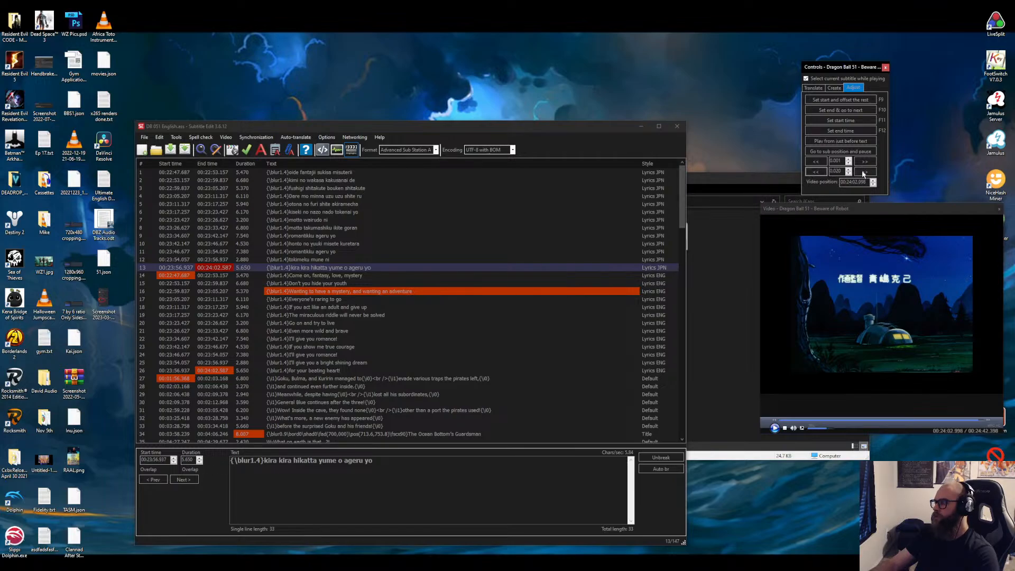
left_click(817, 160)
left_click(817, 162)
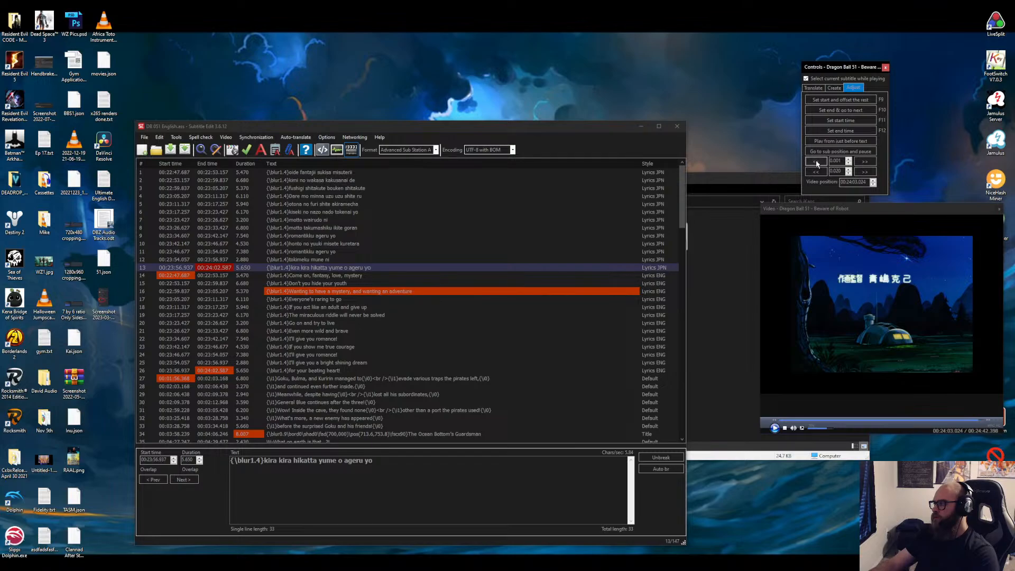
left_click(866, 161)
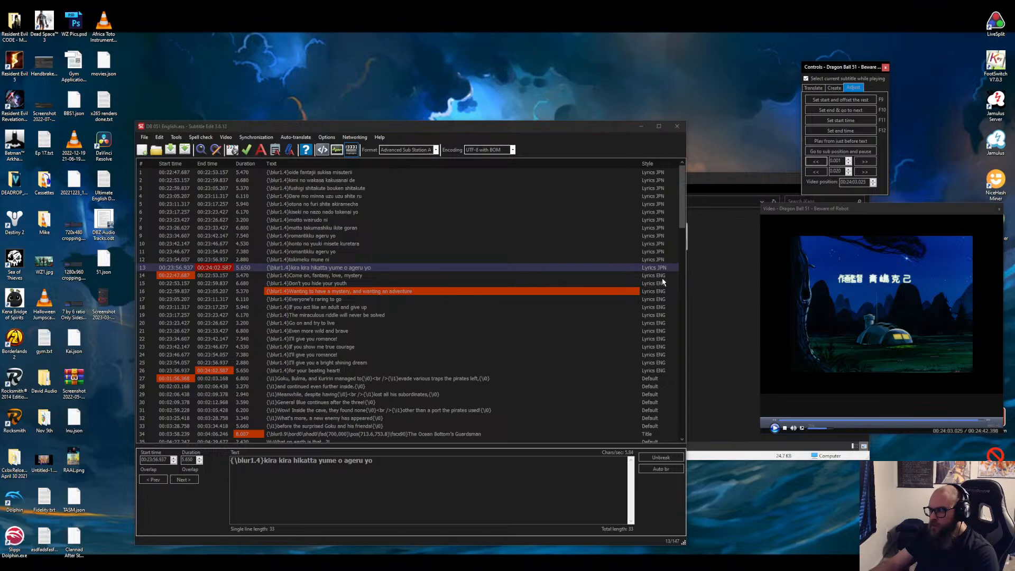
left_click(859, 133)
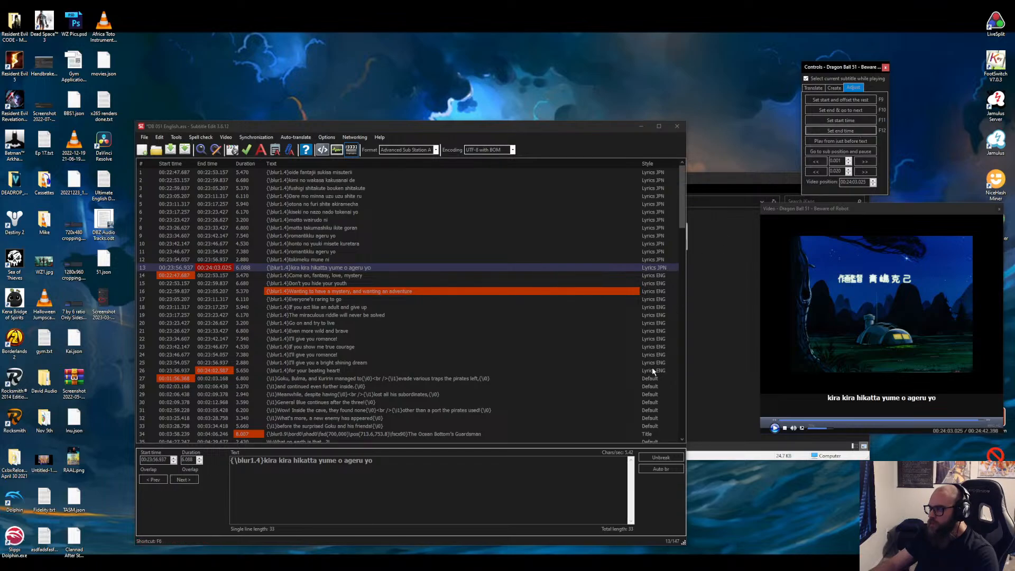
Set the end time of line 26, "for your beating heart!", to 00:24:03.025 and save the subtitle file.
left_click(851, 132)
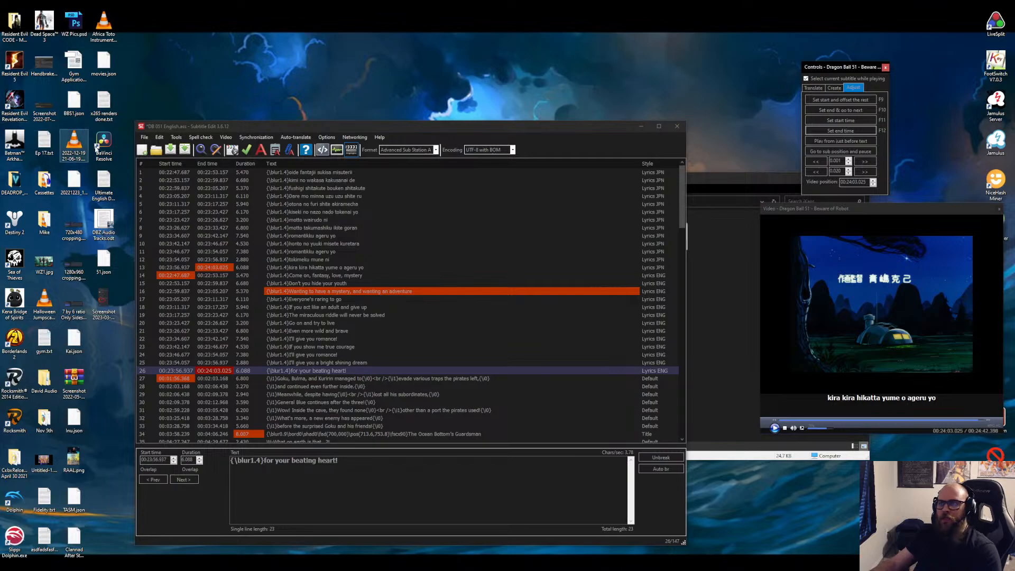
left_click(167, 156)
left_click(168, 155)
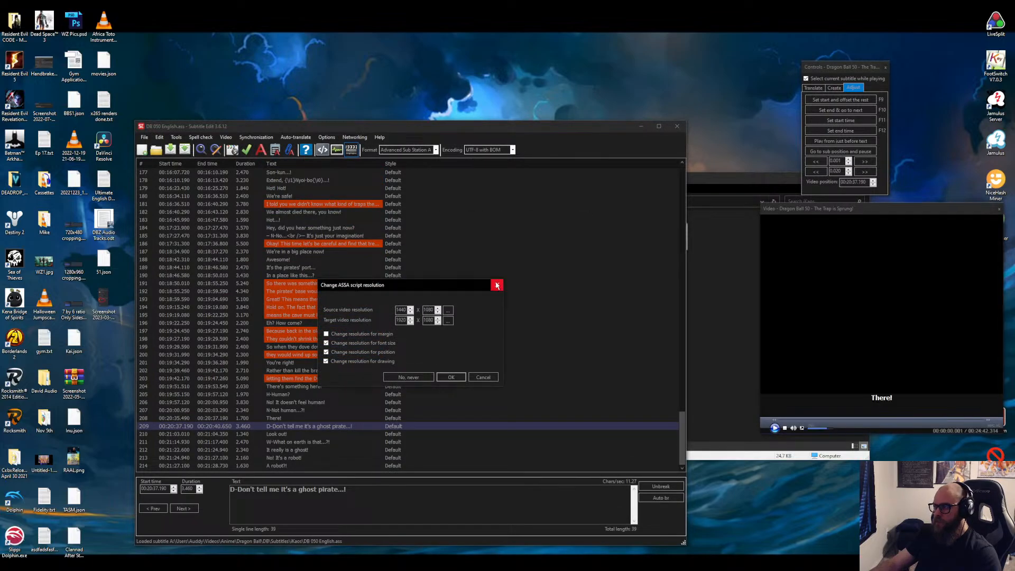
Dismiss the script resolution change for DB 050 English.ass and review the lyric lines at the start of its subtitle list.
left_click(497, 286)
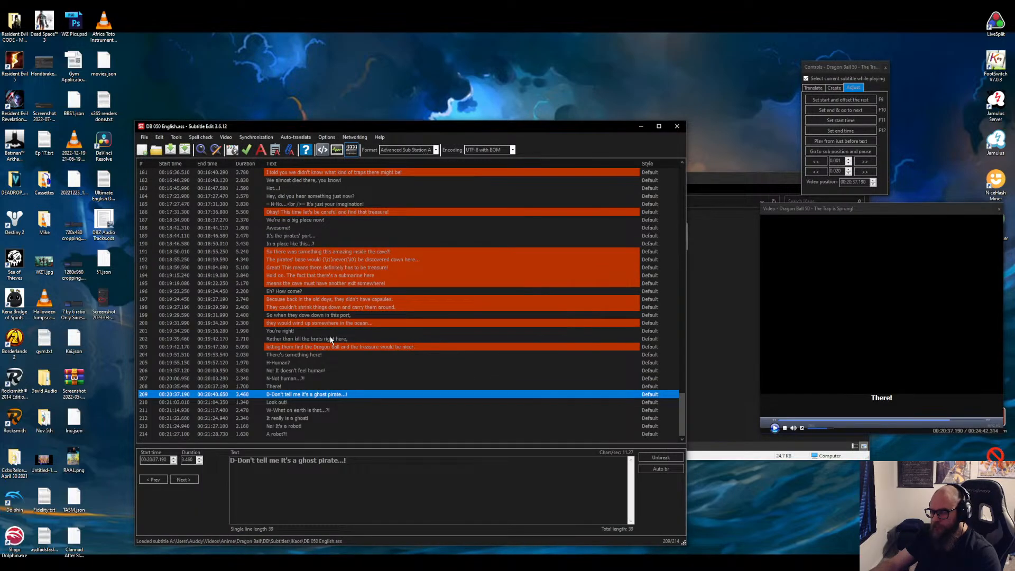
scroll(331, 340, "up", 20)
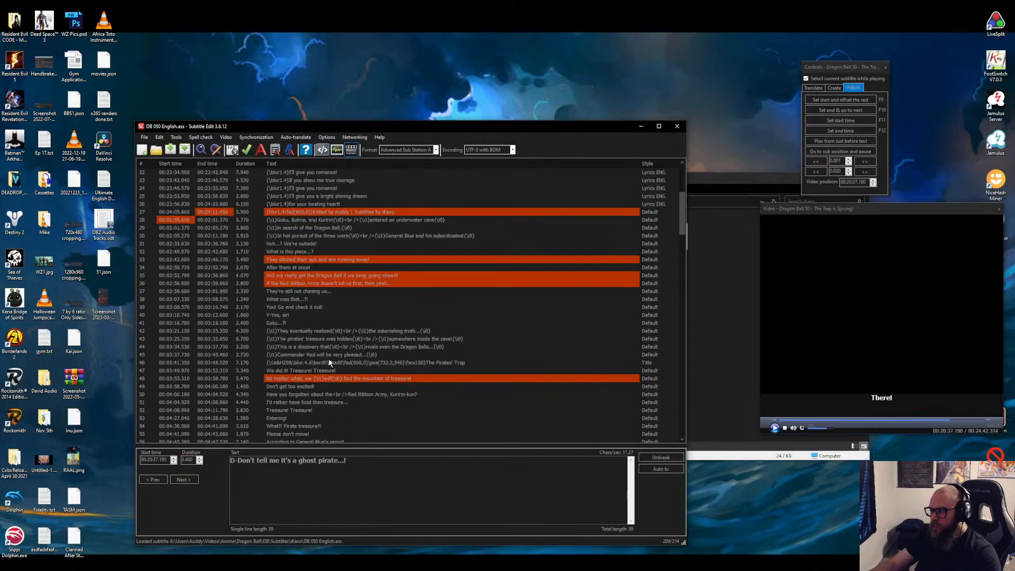
scroll(329, 362, "up", 7)
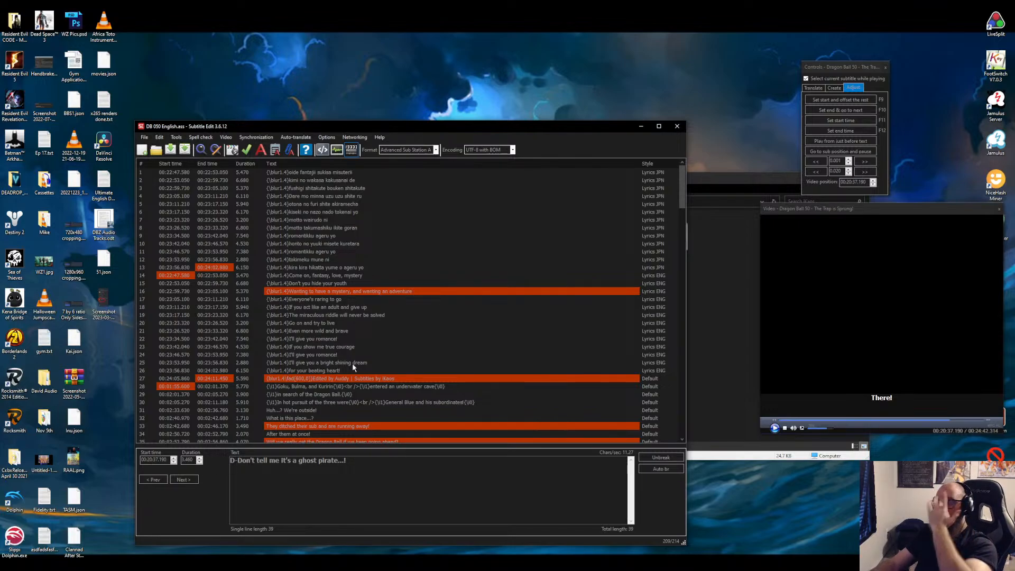
Find the editing credit at line 27 of DB 050 English.ass and copy its full text, including the blur and fade tag.
scroll(550, 333, "down", 15)
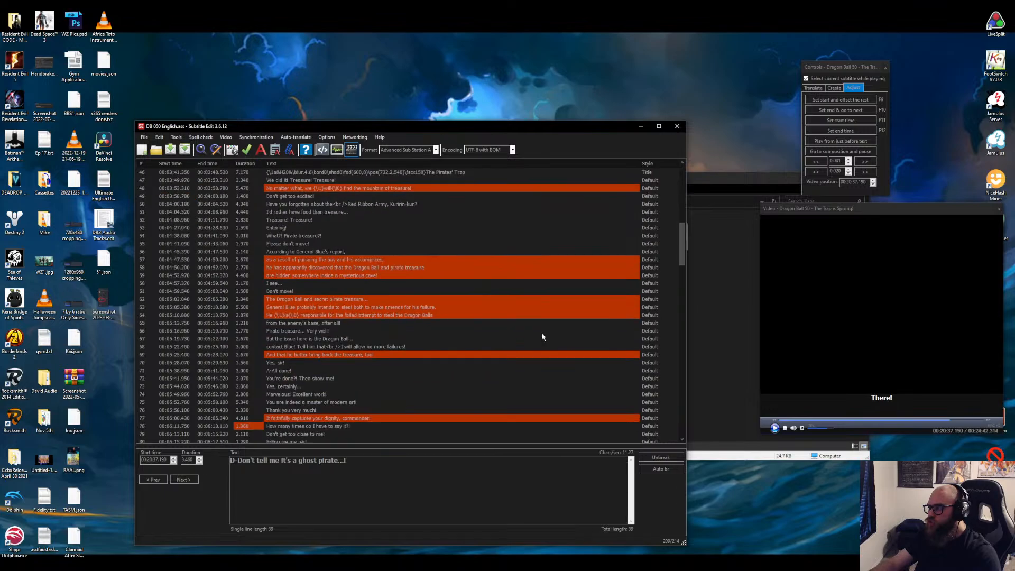
scroll(543, 337, "down", 20)
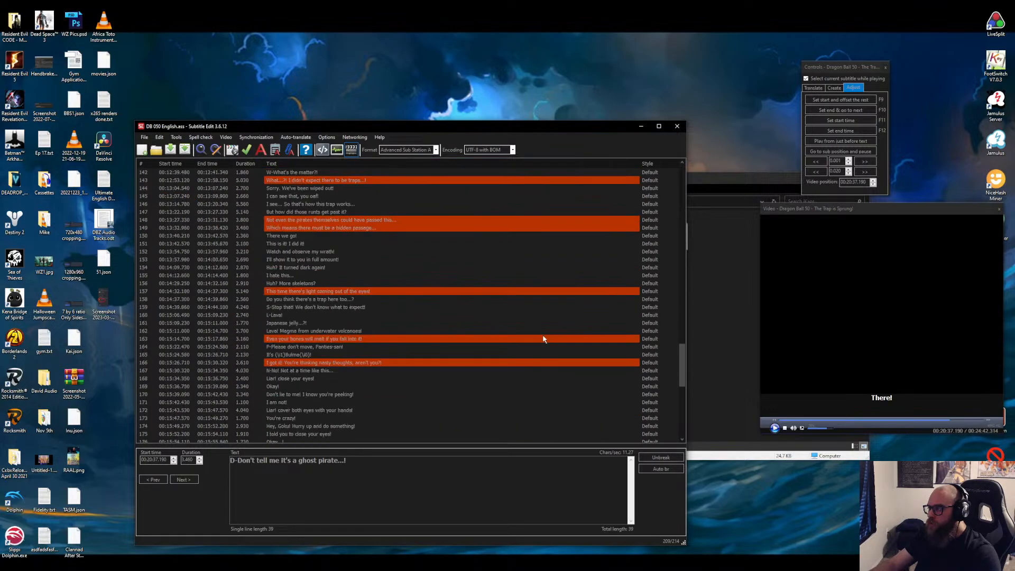
scroll(550, 341, "up", 20)
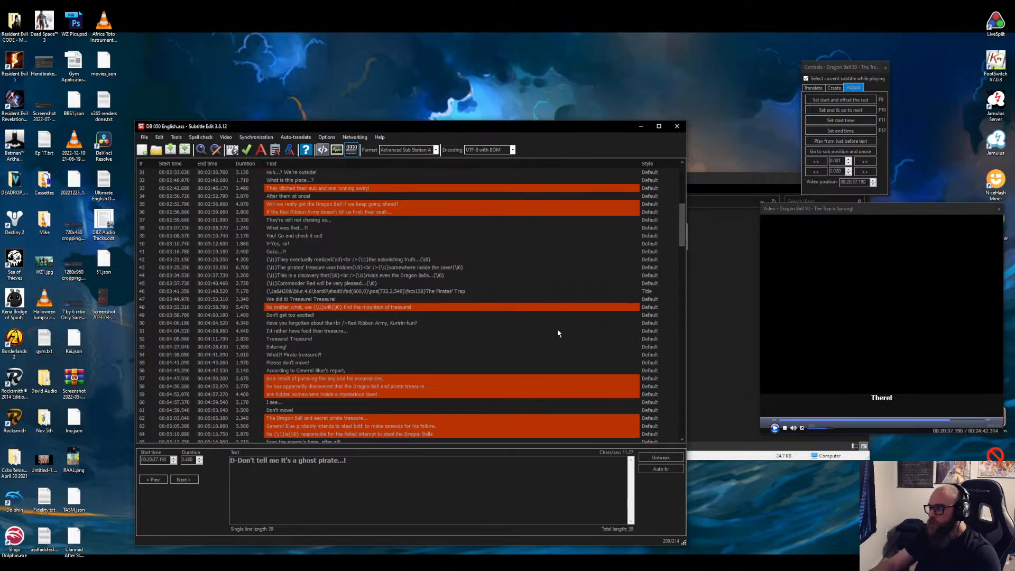
scroll(561, 330, "up", 4)
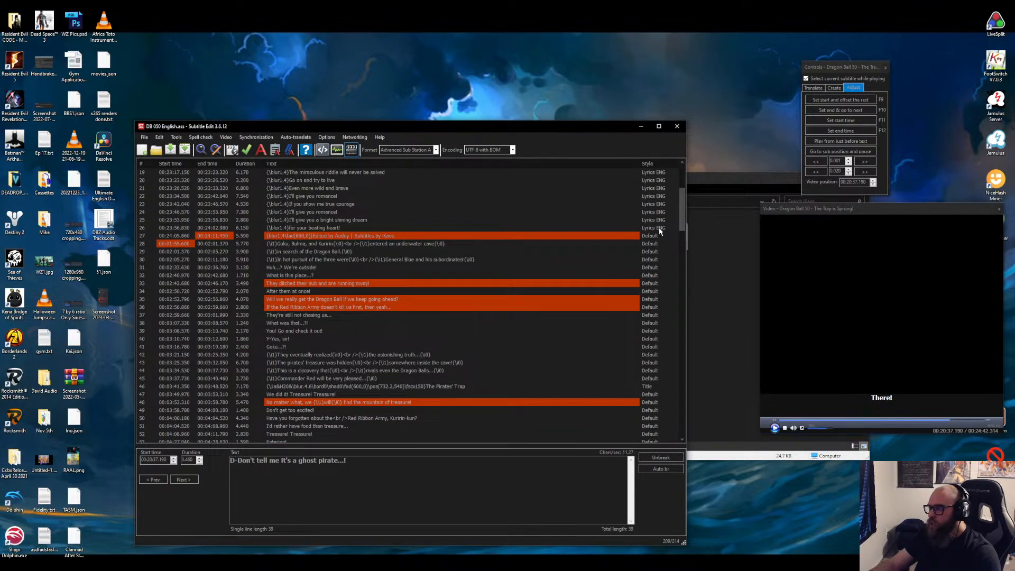
left_click(394, 237)
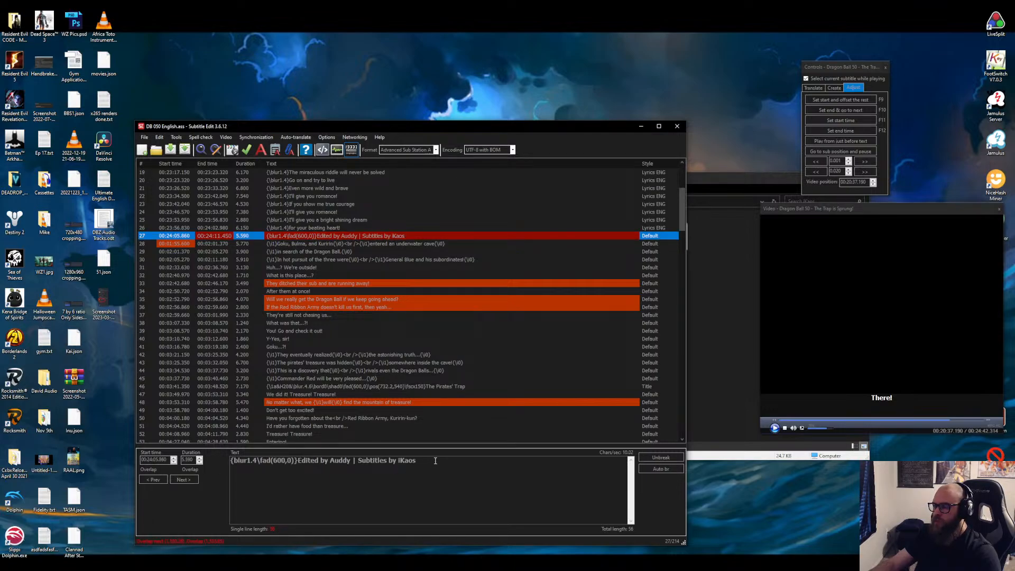
left_click_drag(435, 460, 181, 451)
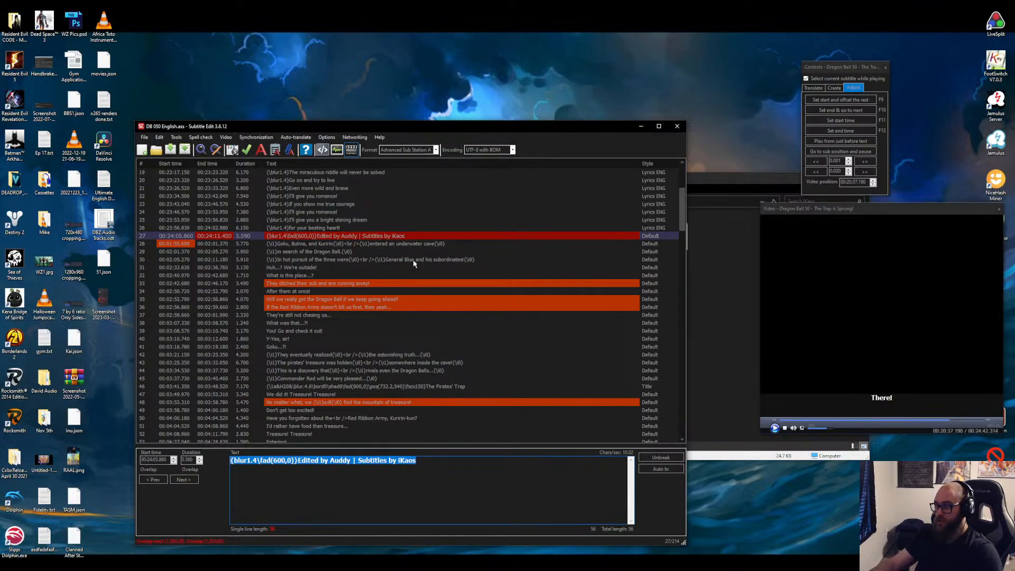
Add the Editors style from the default style storage to the styles of DB 050 English.ass.
right_click(395, 238)
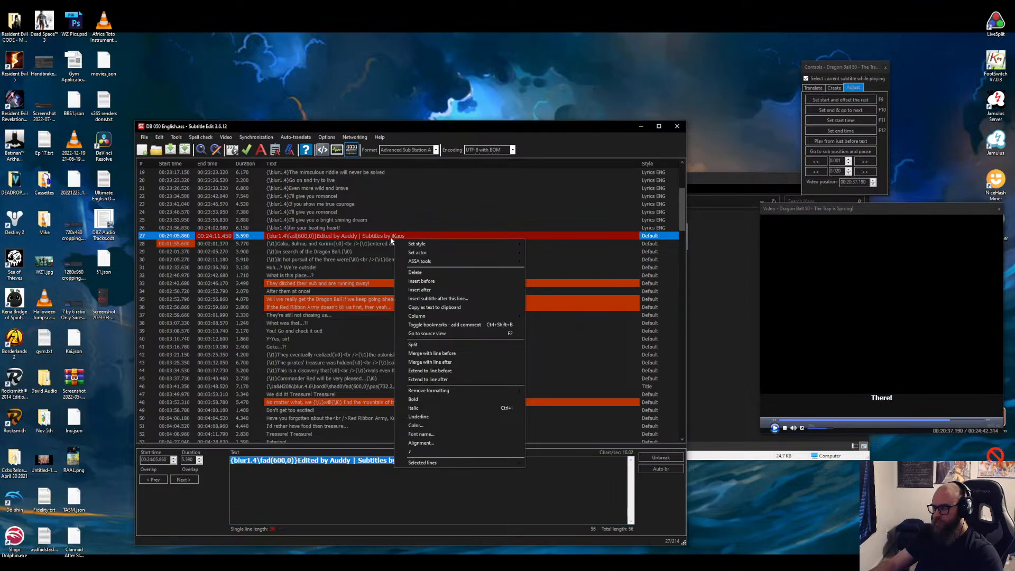
mouse_move(449, 245)
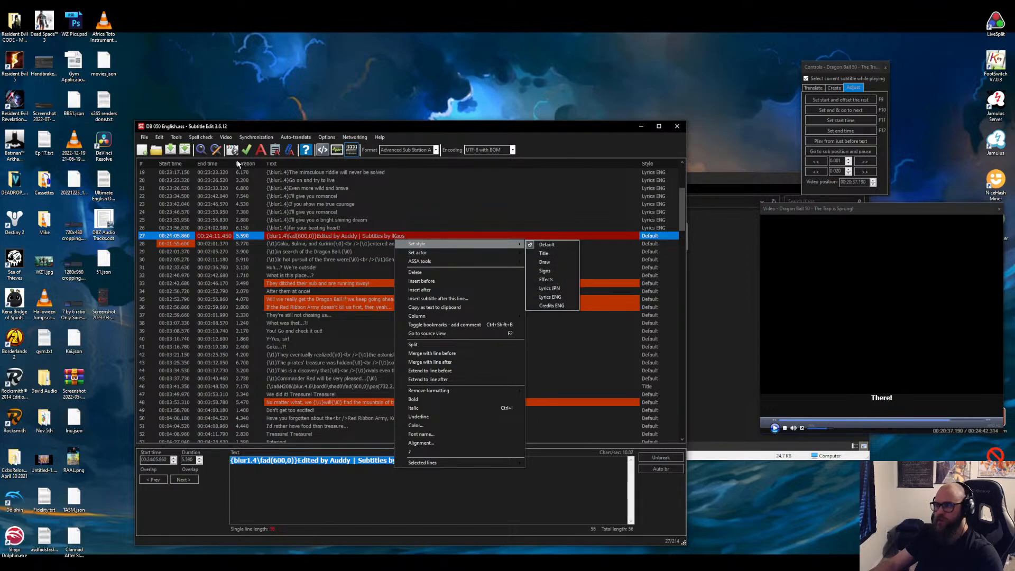
left_click(263, 151)
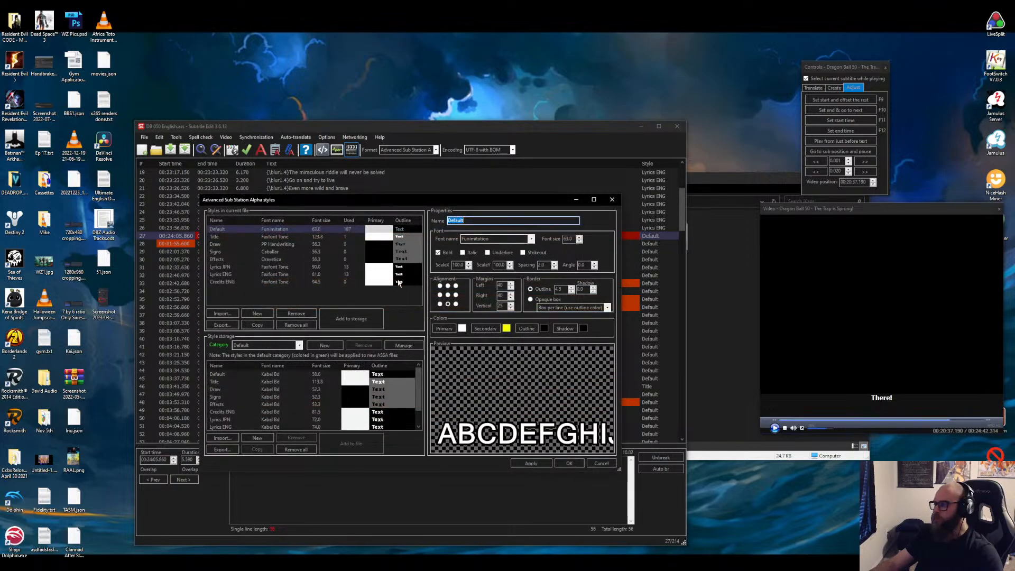
scroll(237, 417, "down", 1)
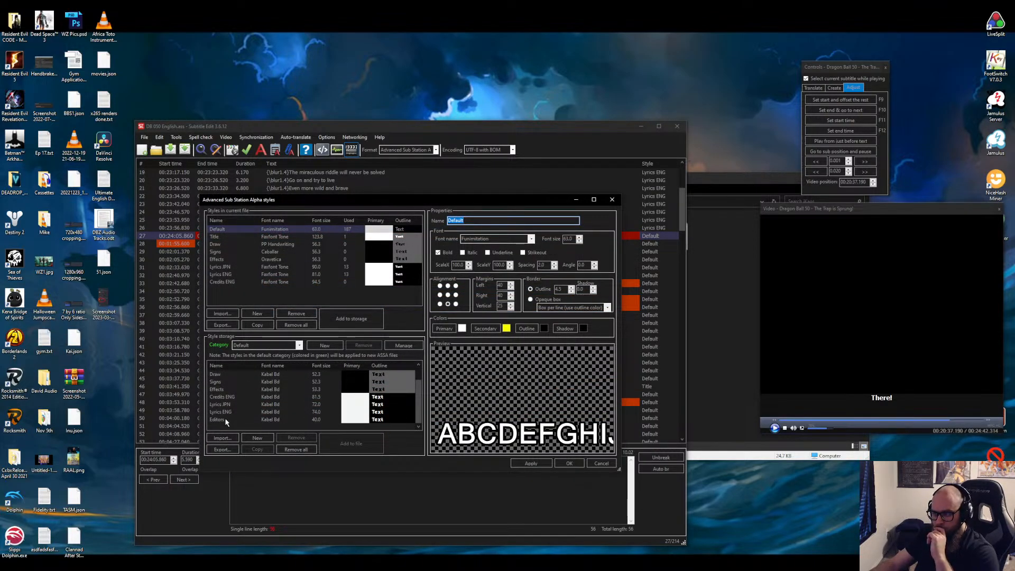
left_click(226, 420)
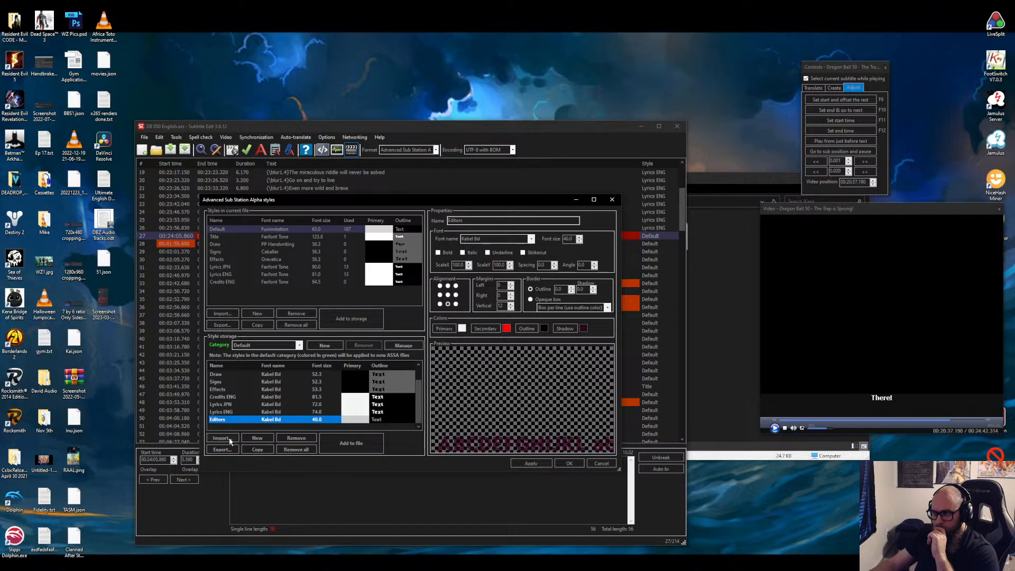
left_click(347, 446)
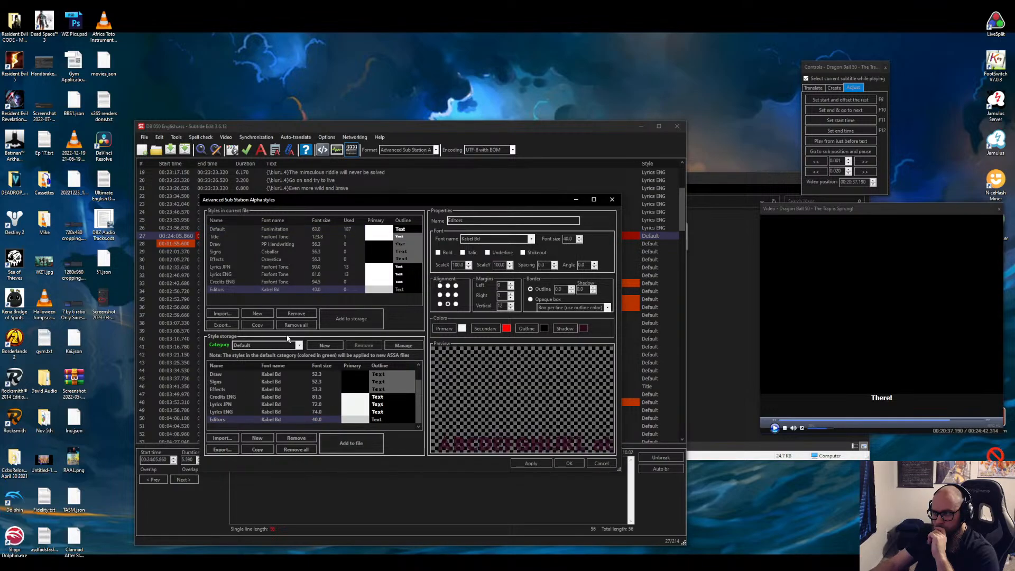
Set the current file's Editors style to the Faxfont Tone font at size 50 and apply the style changes.
left_click(278, 291)
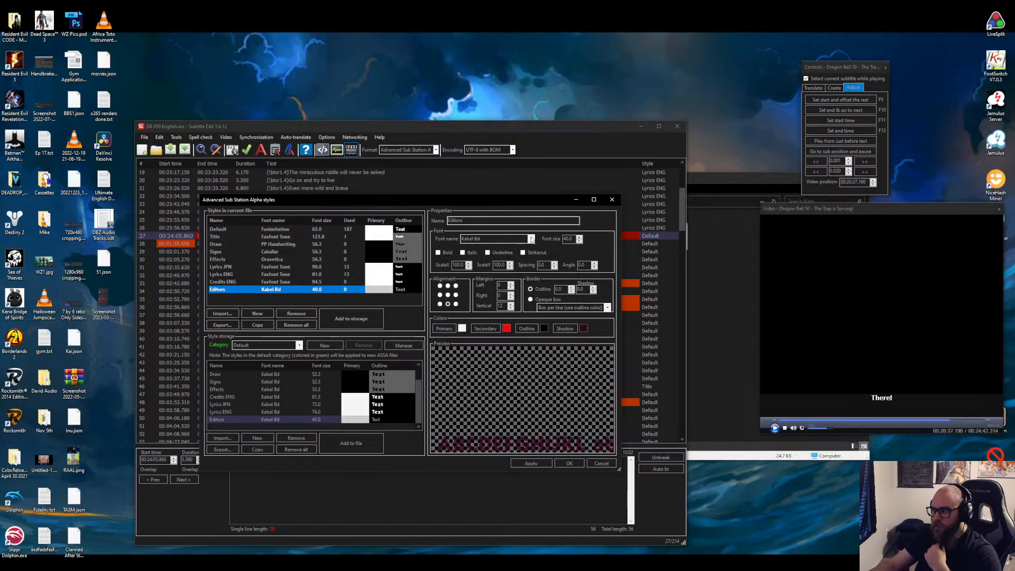
left_click(532, 240)
scroll(501, 302, "up", 9)
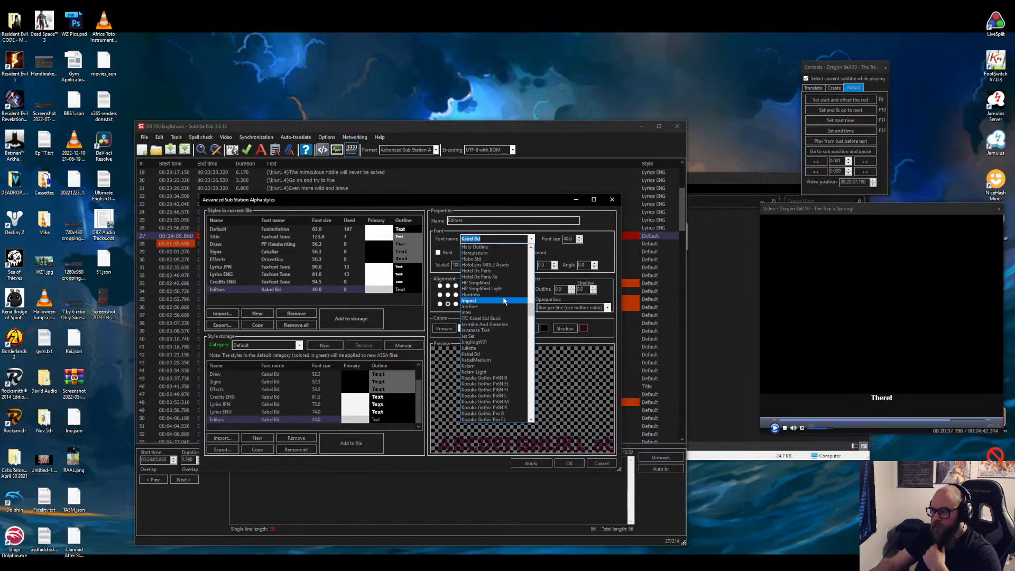
scroll(501, 302, "up", 5)
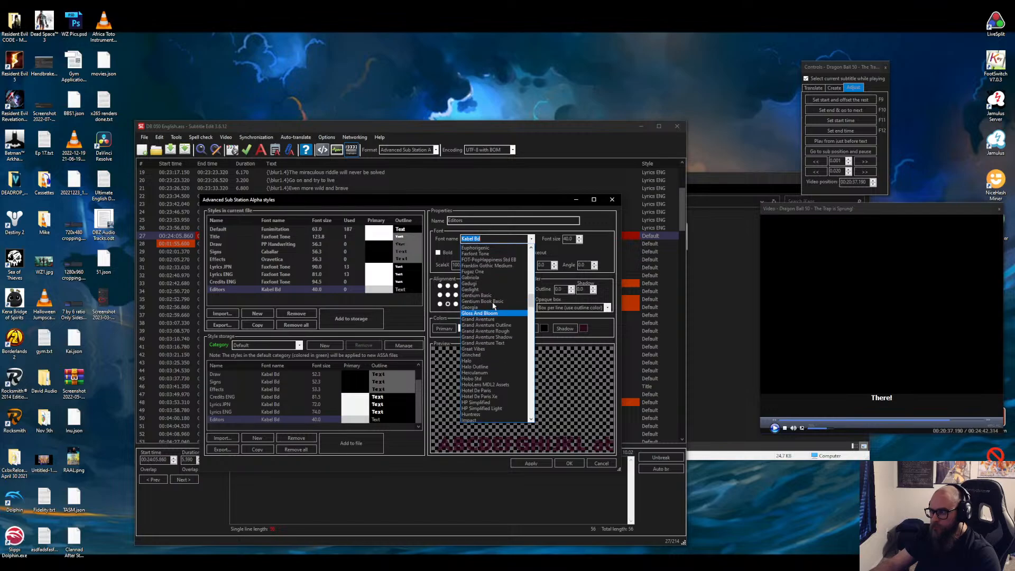
scroll(501, 279, "up", 1)
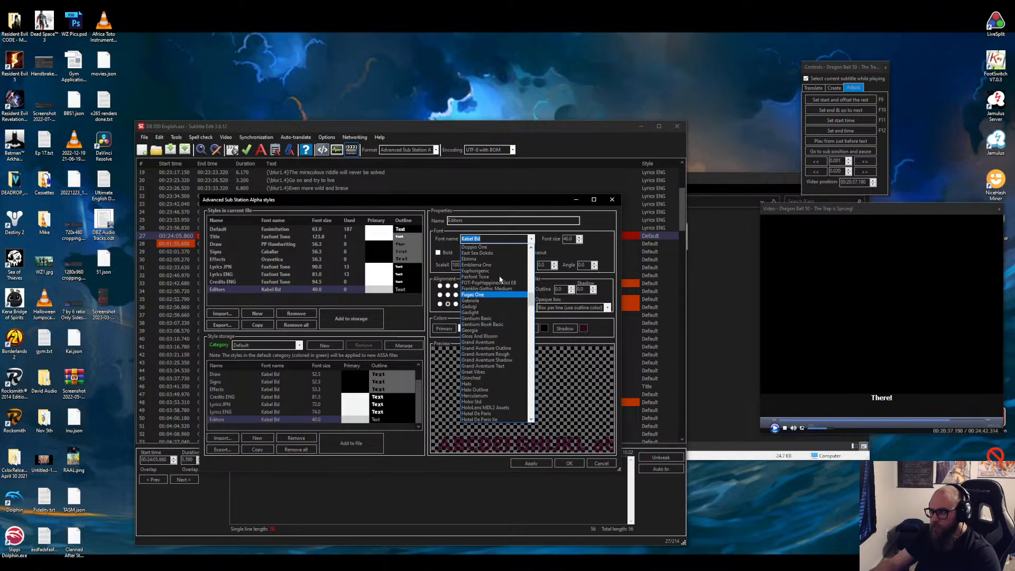
left_click(501, 277)
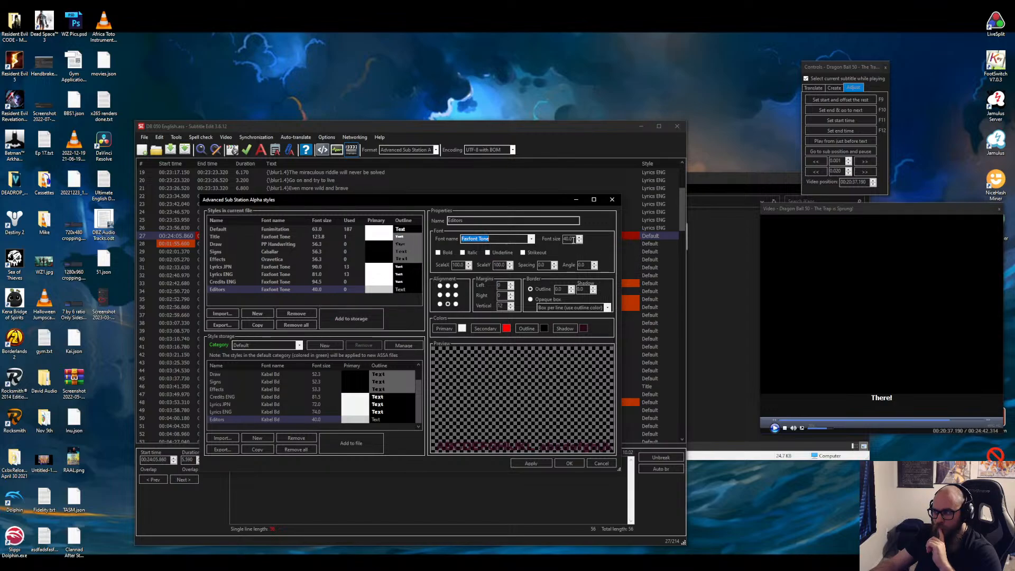
left_click_drag(573, 240, 555, 241)
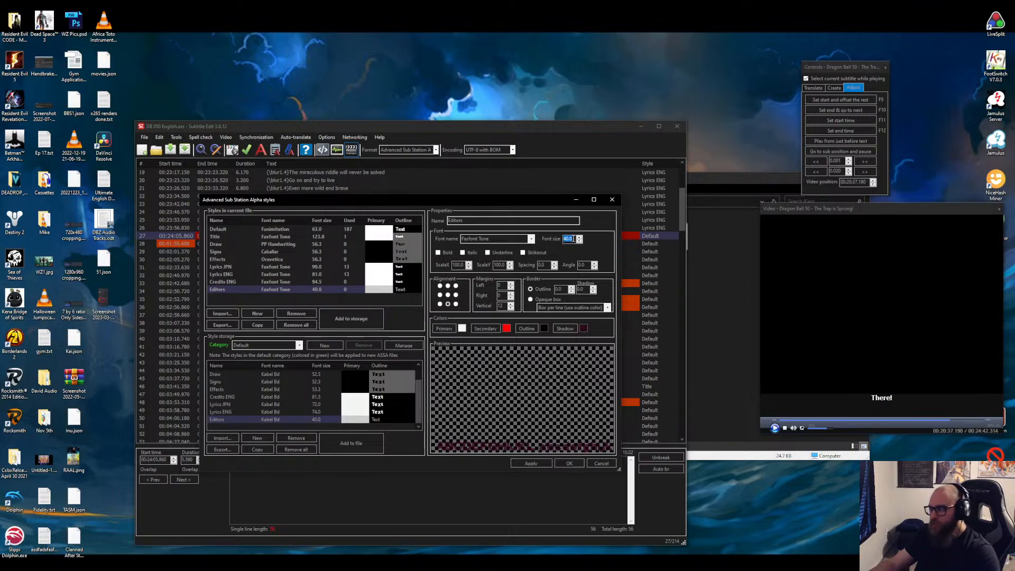
type("50")
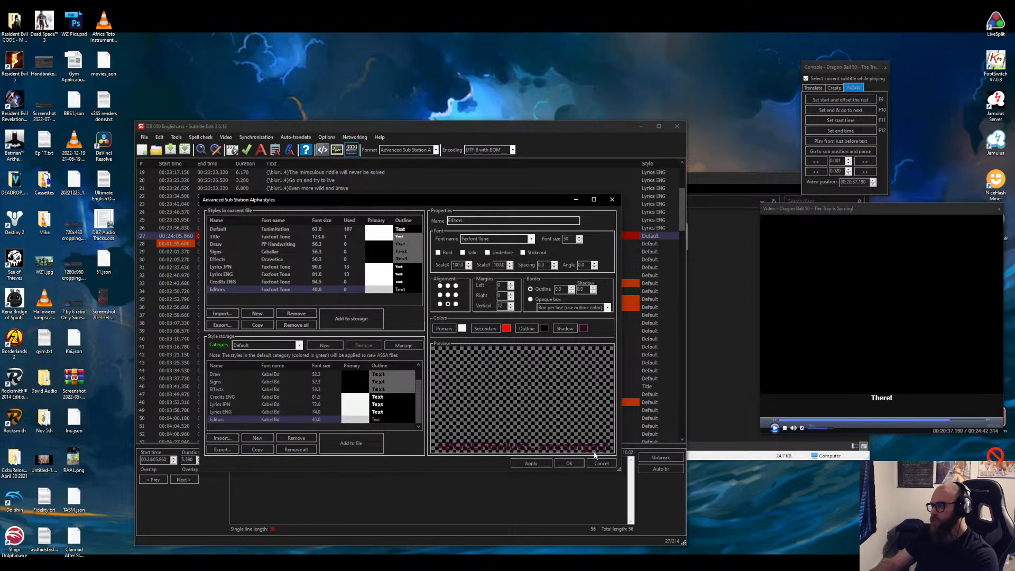
left_click(550, 464)
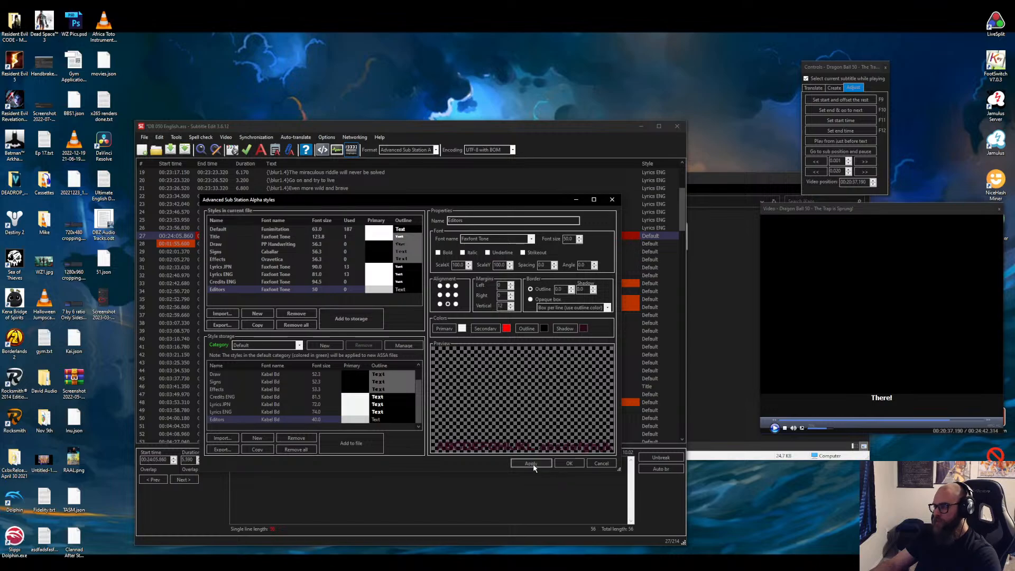
left_click(568, 464)
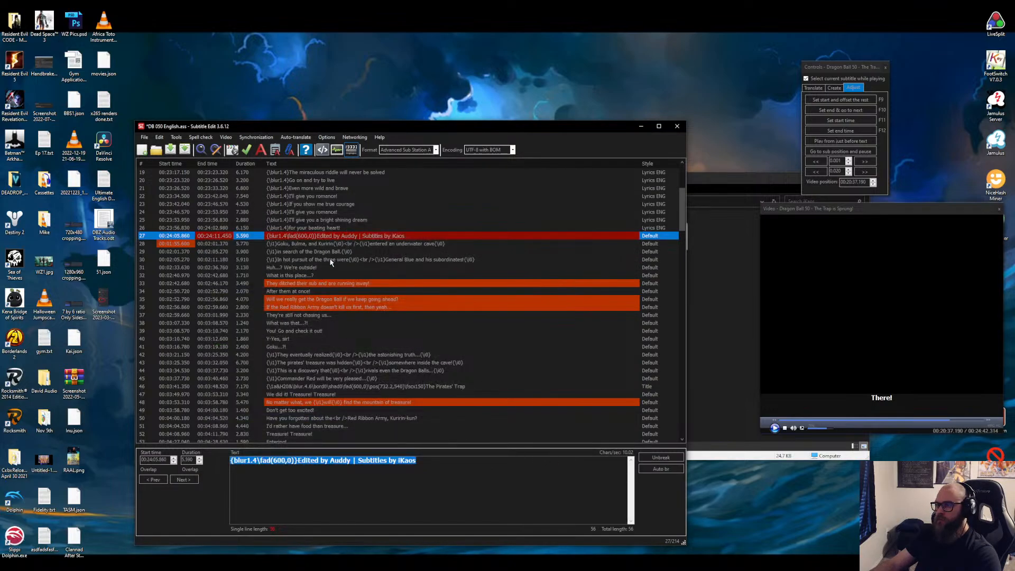
Assign the Editors style to credit line 27, copy its text, then save and close DB 050 English.ass.
right_click(355, 240)
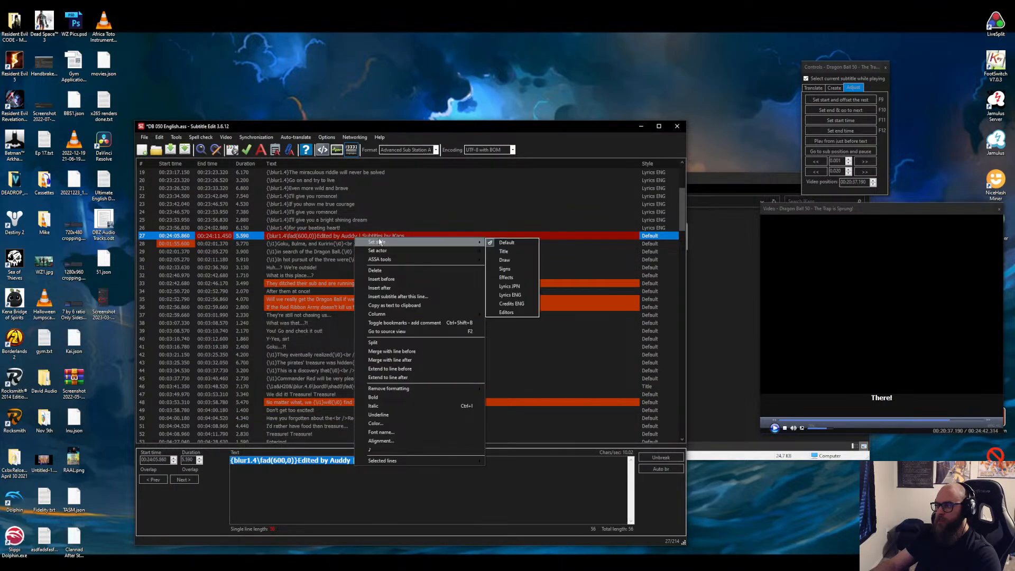
left_click(513, 313)
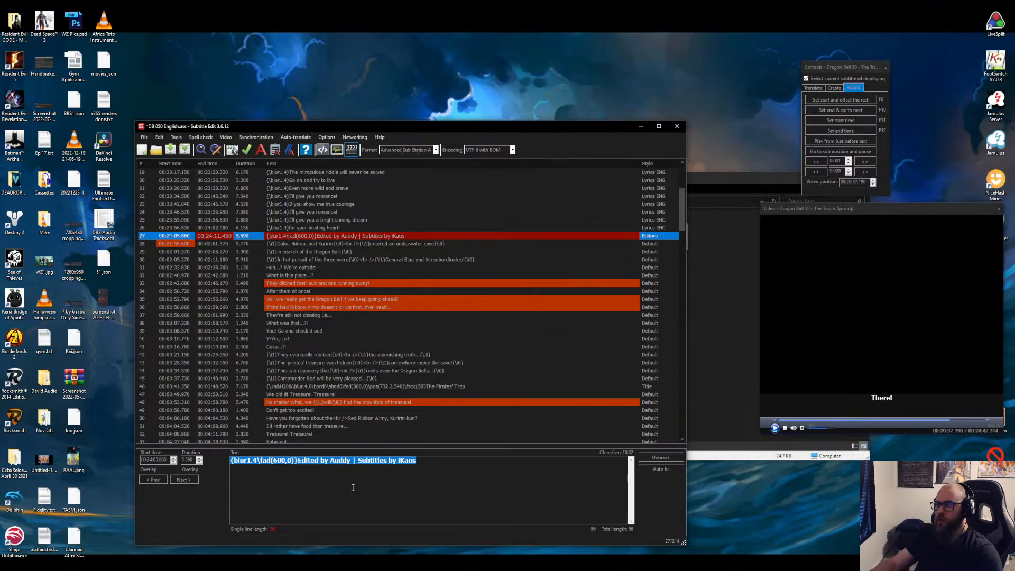
left_click(442, 461)
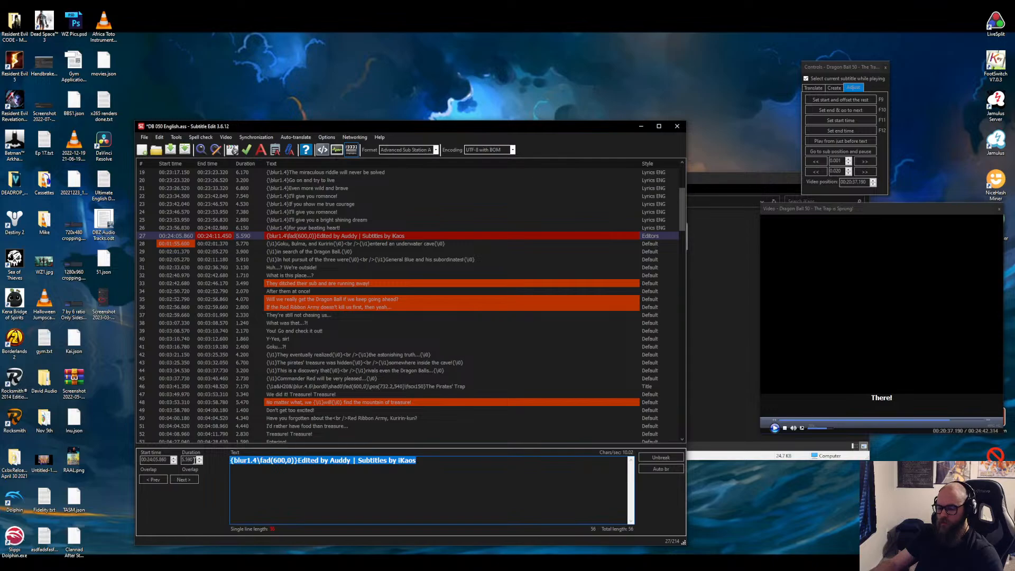
left_click(170, 149)
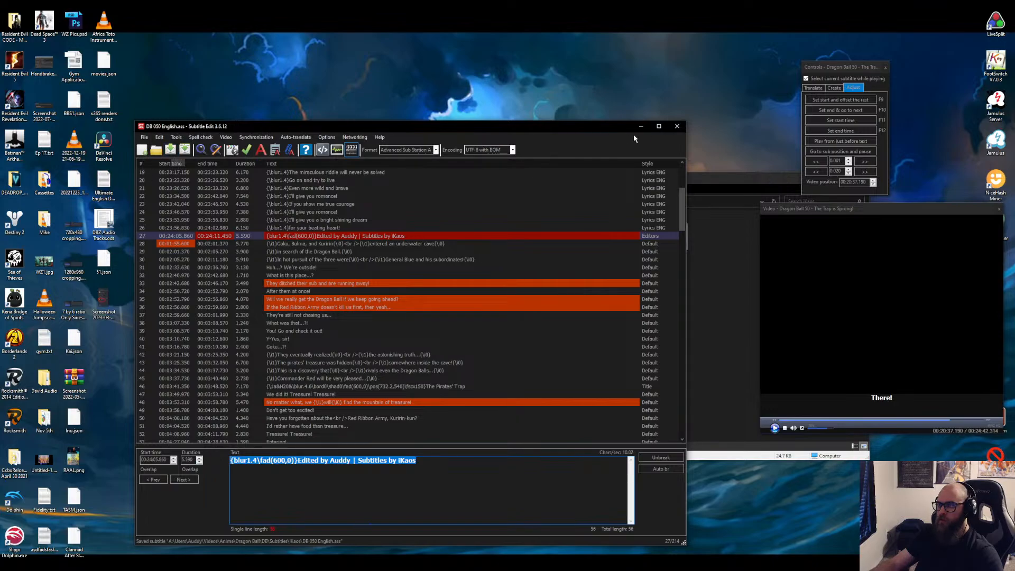
left_click(677, 128)
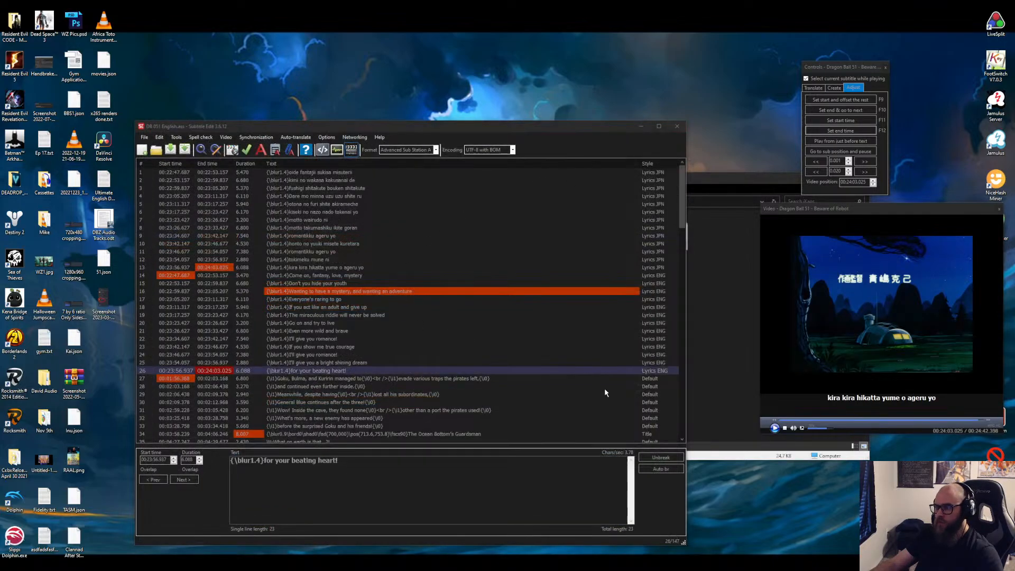
Insert a line before line 27 in DB 051 English.ass and paste the copied editing credit with its {blur1.4\fad(600,0)} tag.
left_click(582, 379)
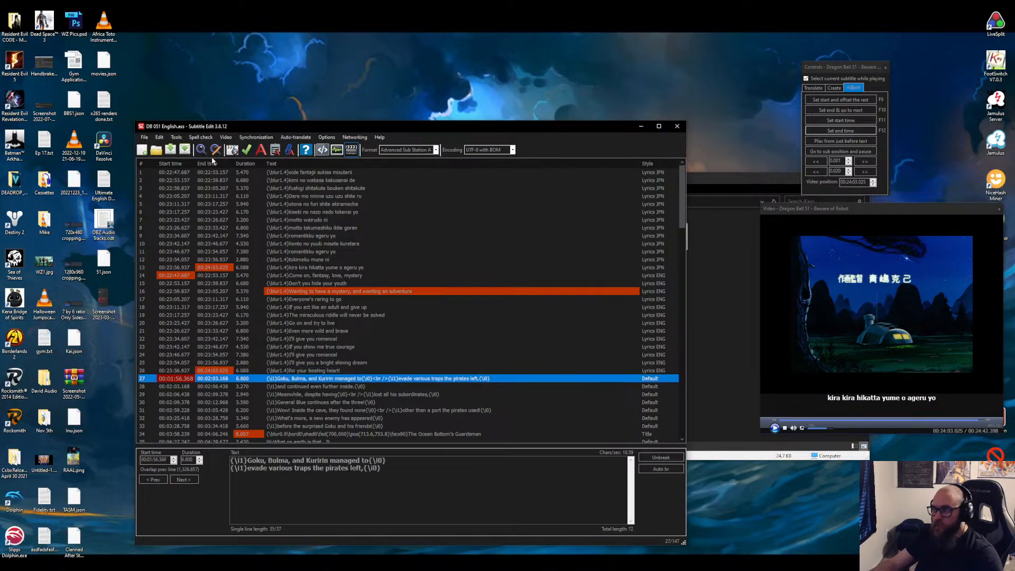
right_click(327, 382)
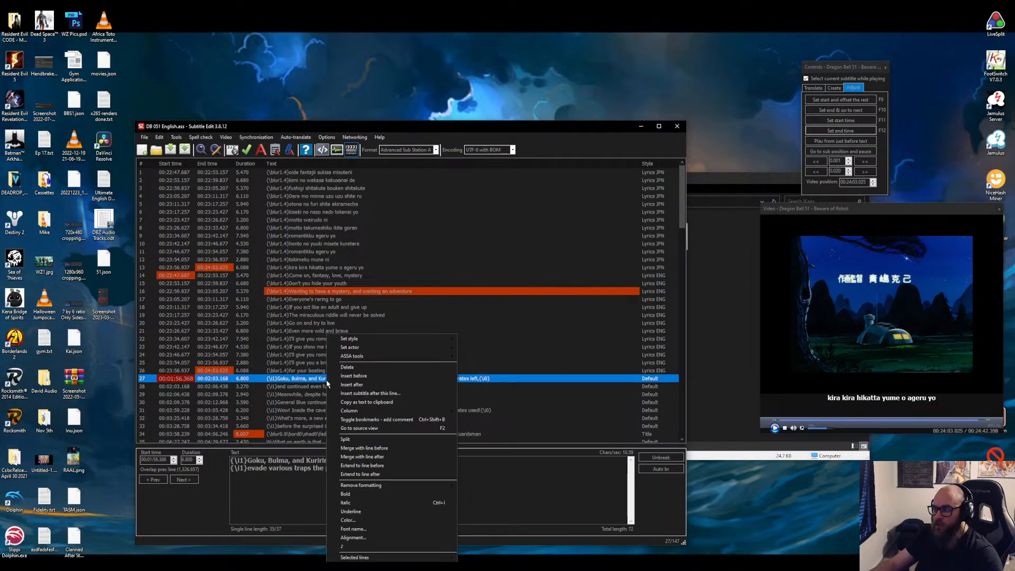
left_click(354, 375)
left_click(295, 496)
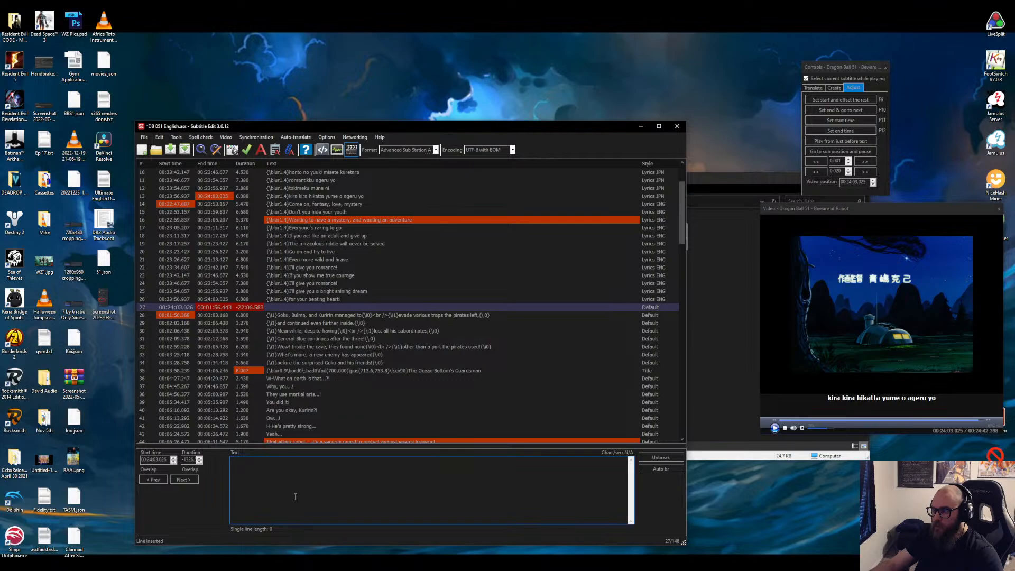
type("{blur1.4\\fad(600,0)}Edited by Auddy | Subtitles by iKaos")
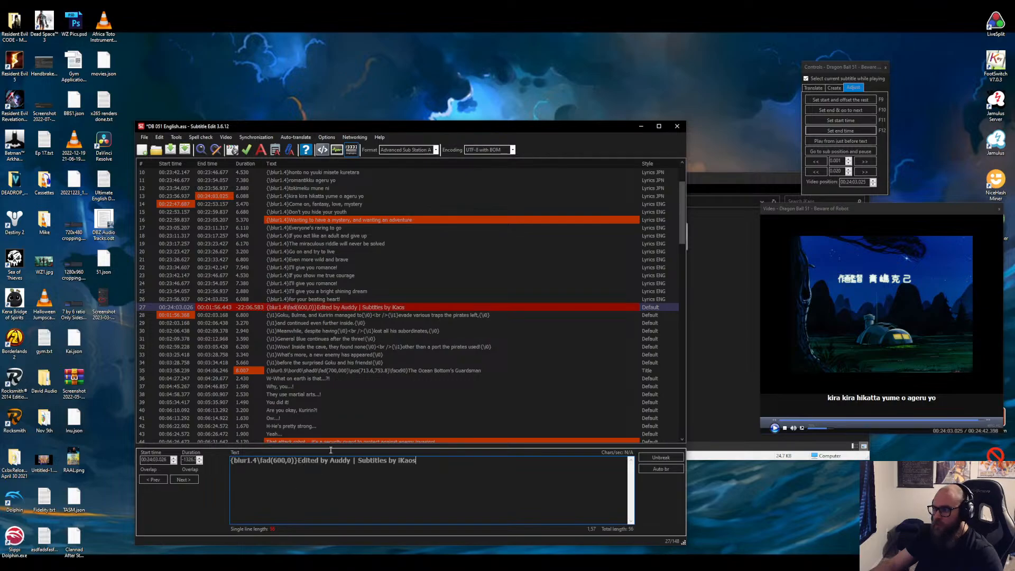
Add the Editors style from the default style storage to the styles of DB 051 English.ass and select it there for editing.
right_click(646, 309)
mouse_move(692, 311)
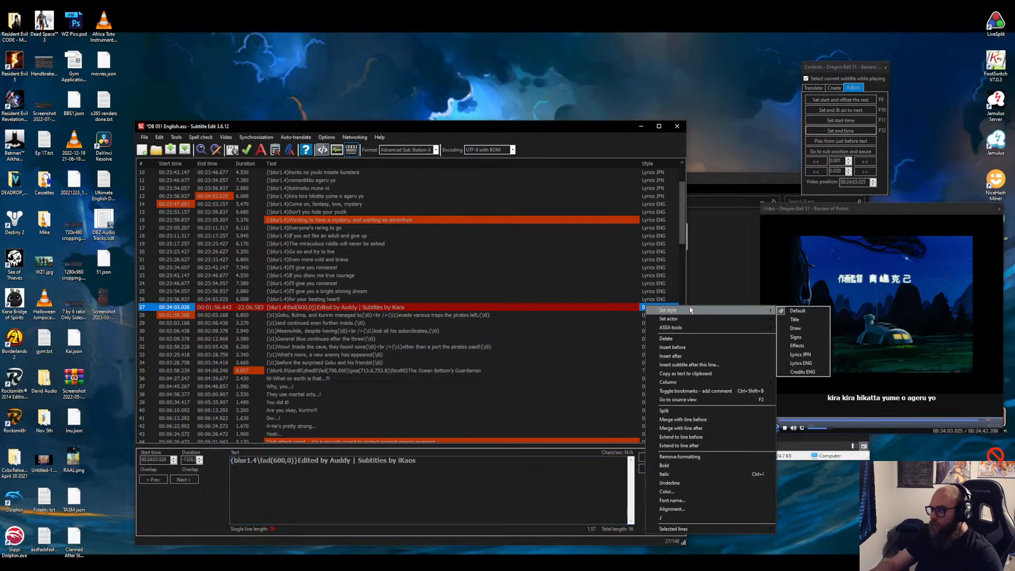
left_click(798, 379)
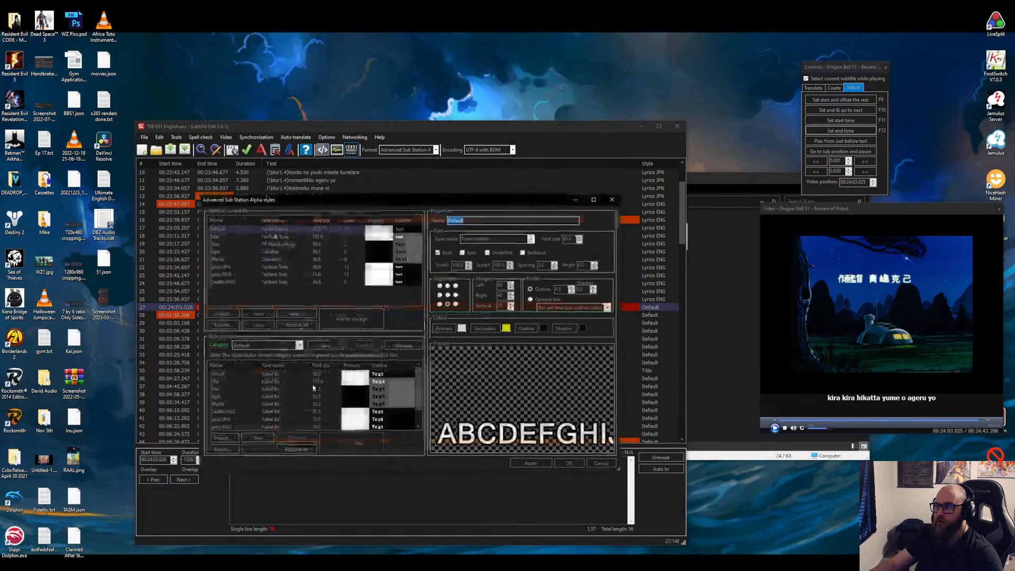
scroll(250, 416, "down", 1)
left_click(248, 420)
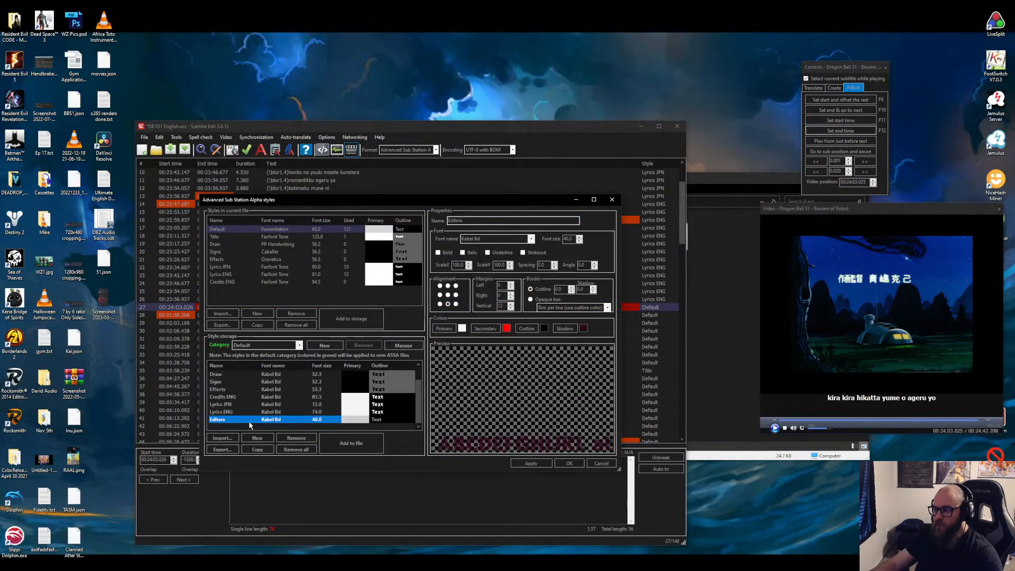
left_click(348, 444)
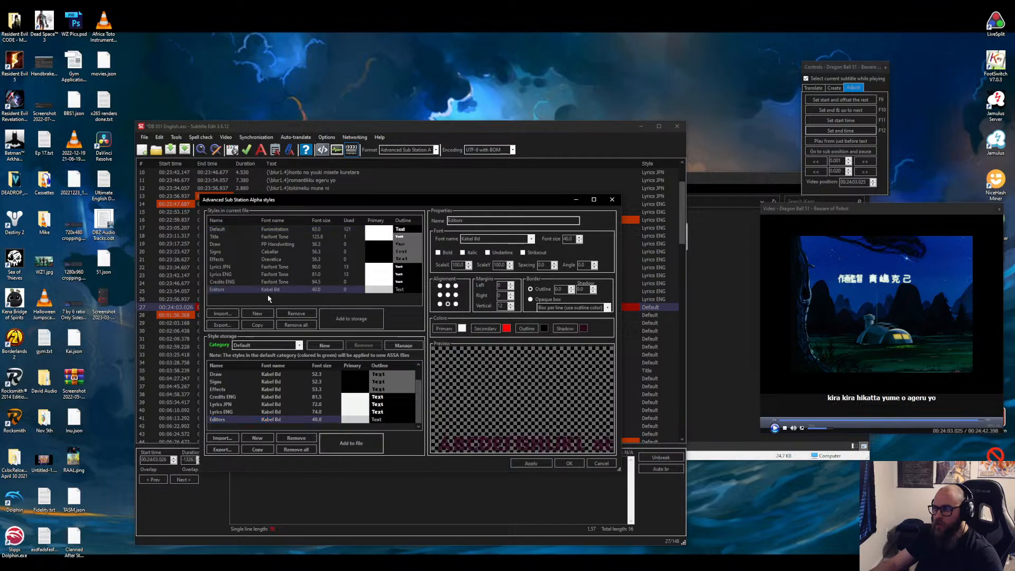
left_click(266, 290)
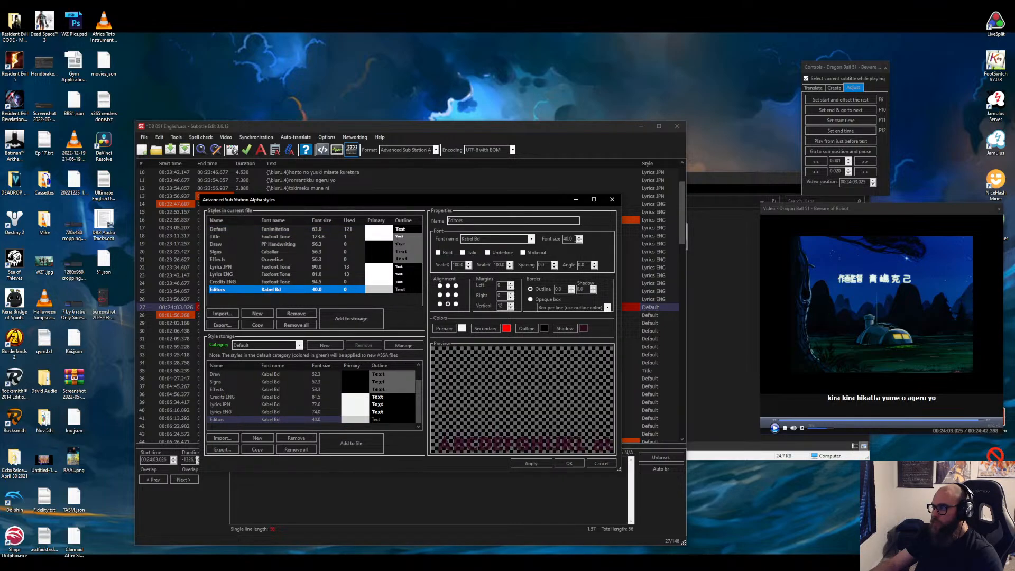
Set the Editors style to the Faxfont Tone font at size 50, apply it, and save DB 051 English.ass.
double_click(570, 239)
type("50")
left_click(492, 240)
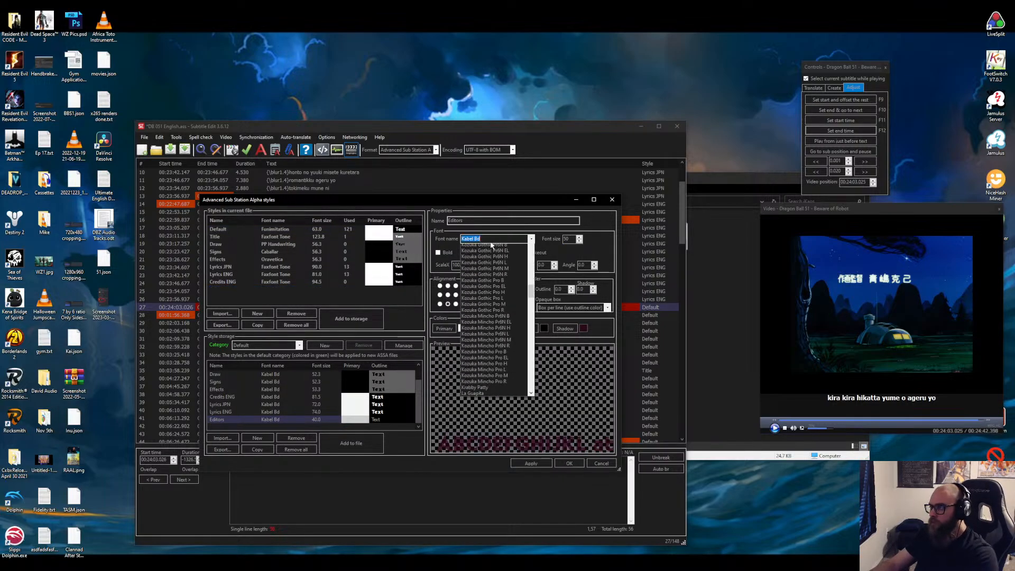
type("fax")
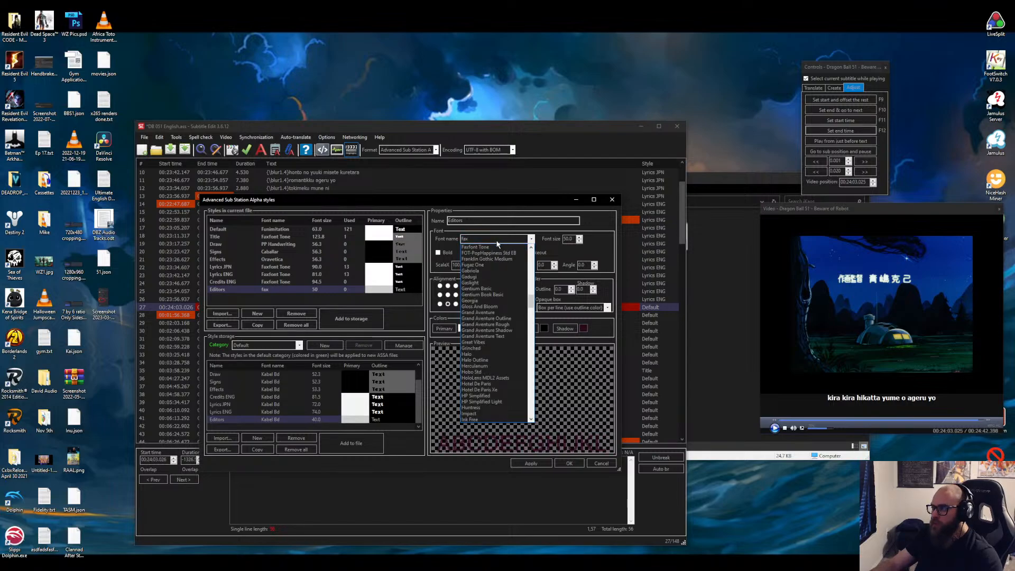
left_click(497, 246)
left_click(569, 463)
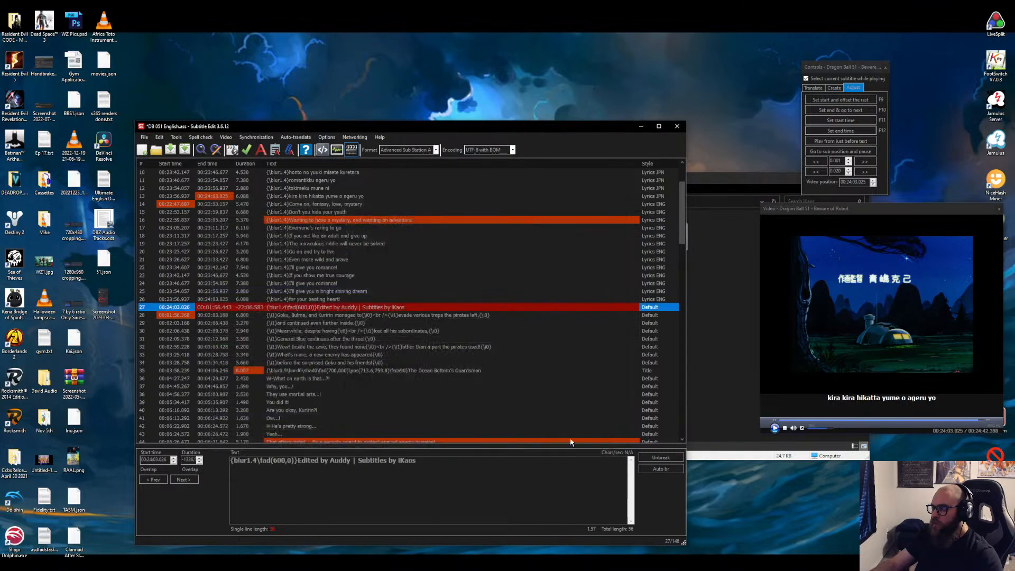
left_click(170, 150)
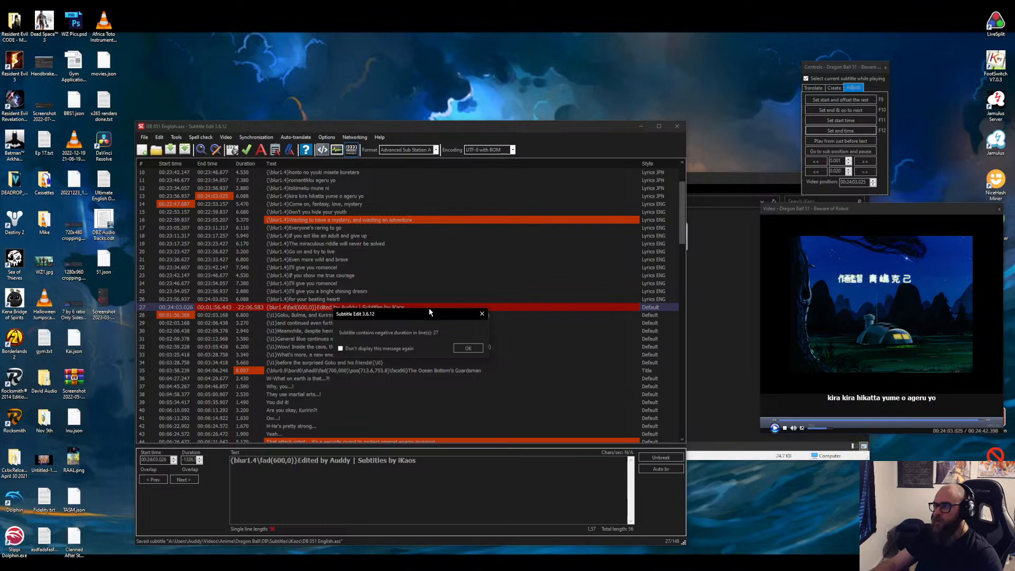
left_click(482, 316)
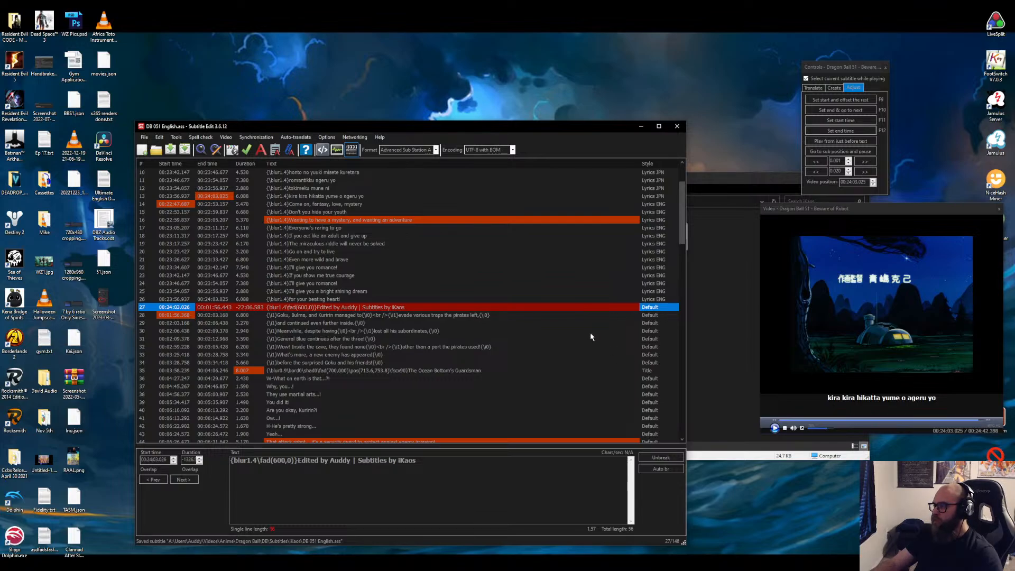
Assign the Editors style to credit line 27.
right_click(584, 307)
mouse_move(688, 312)
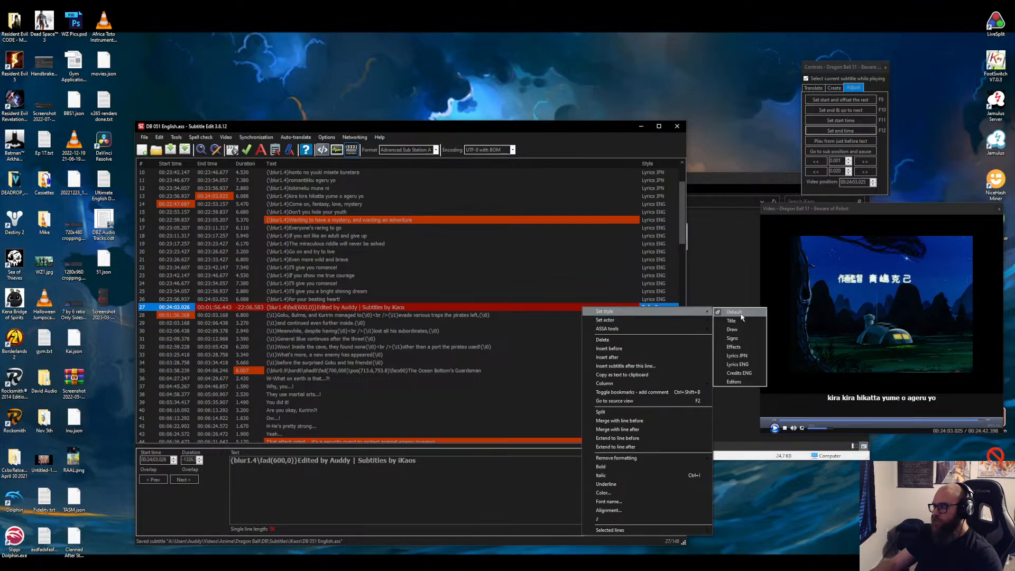
left_click(750, 382)
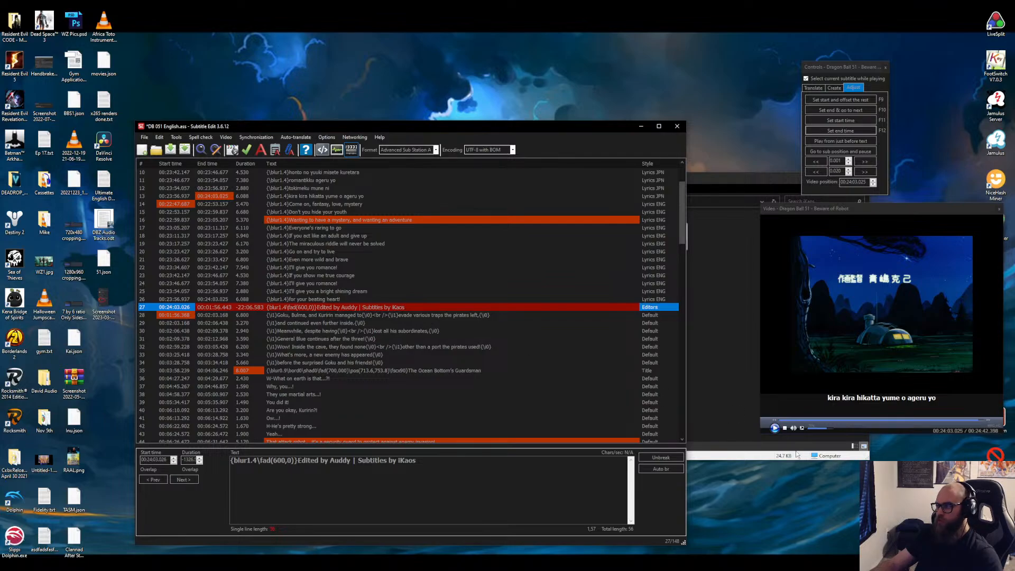
Find the frame where the next Japanese credit starts fading in and set line 27's start time there, at 00:24:05.946.
left_click(775, 428)
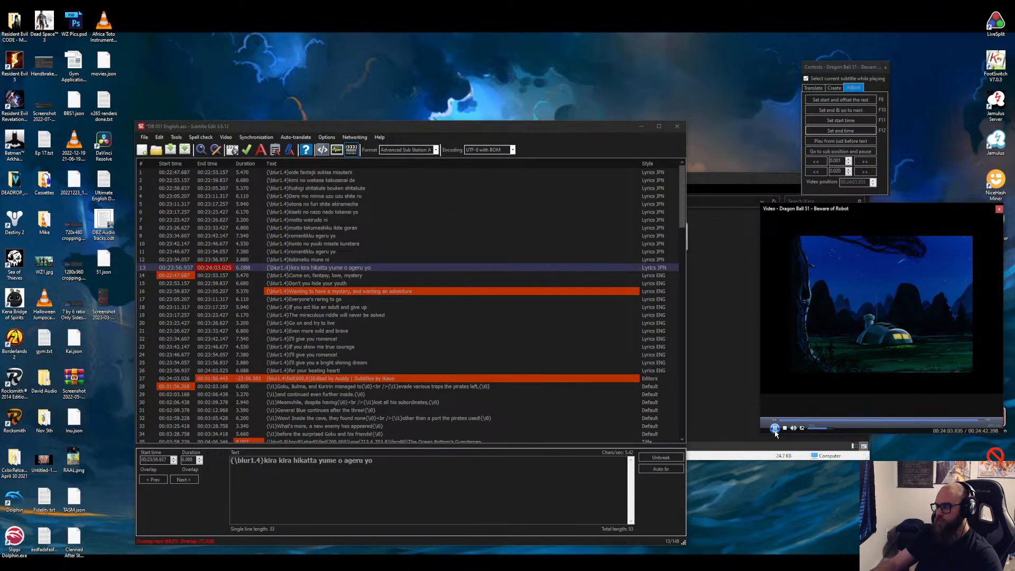
left_click(775, 430)
left_click(863, 171)
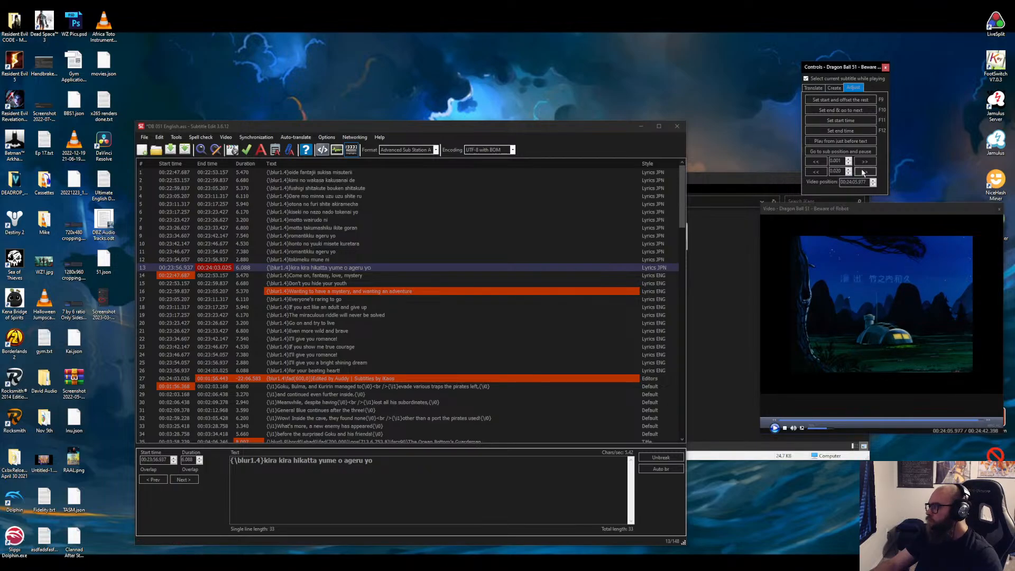
left_click(813, 165)
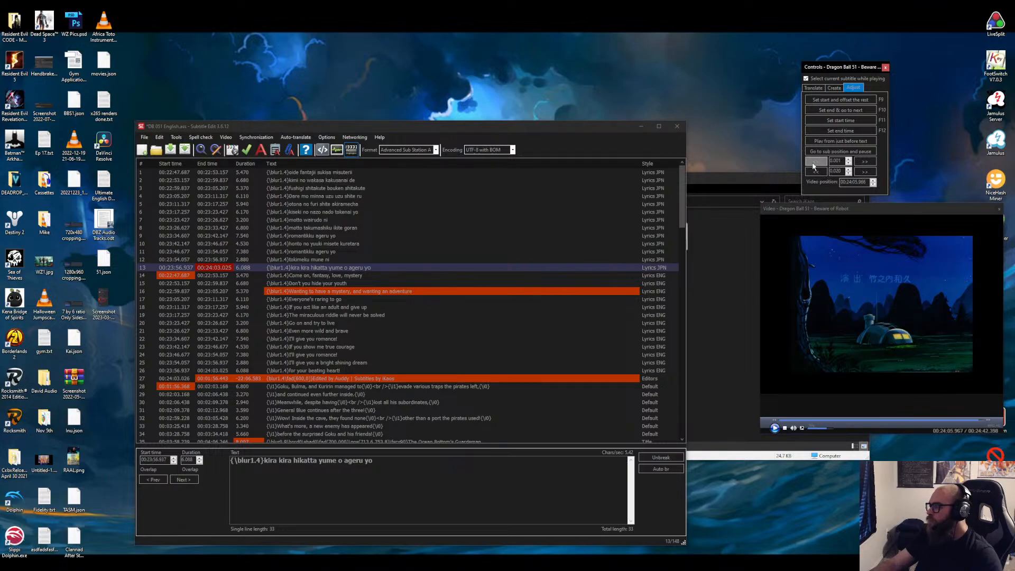
left_click(813, 164)
left_click(813, 164)
left_click(818, 165)
left_click(873, 164)
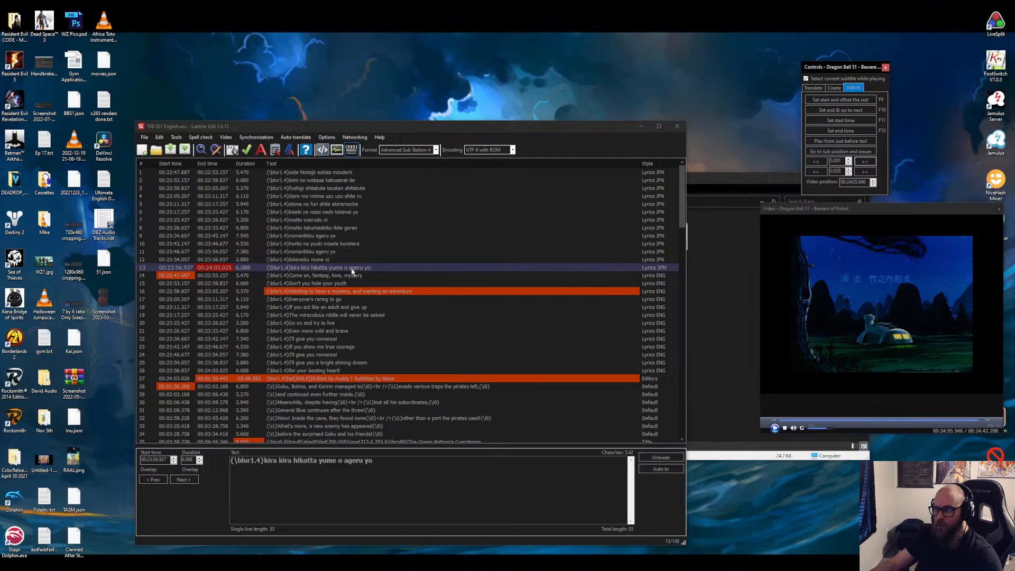
left_click(402, 386)
left_click(413, 379)
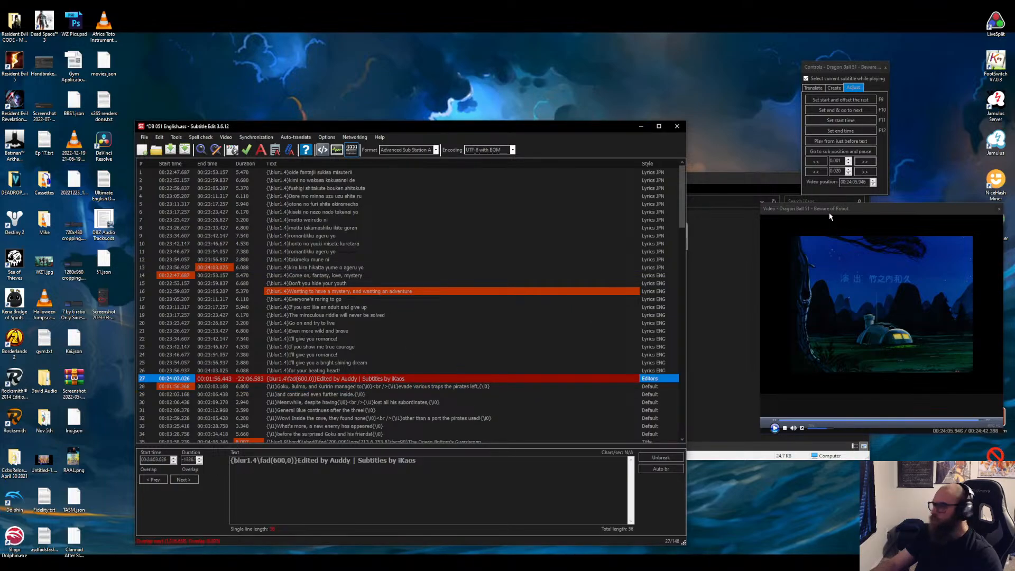
left_click(854, 124)
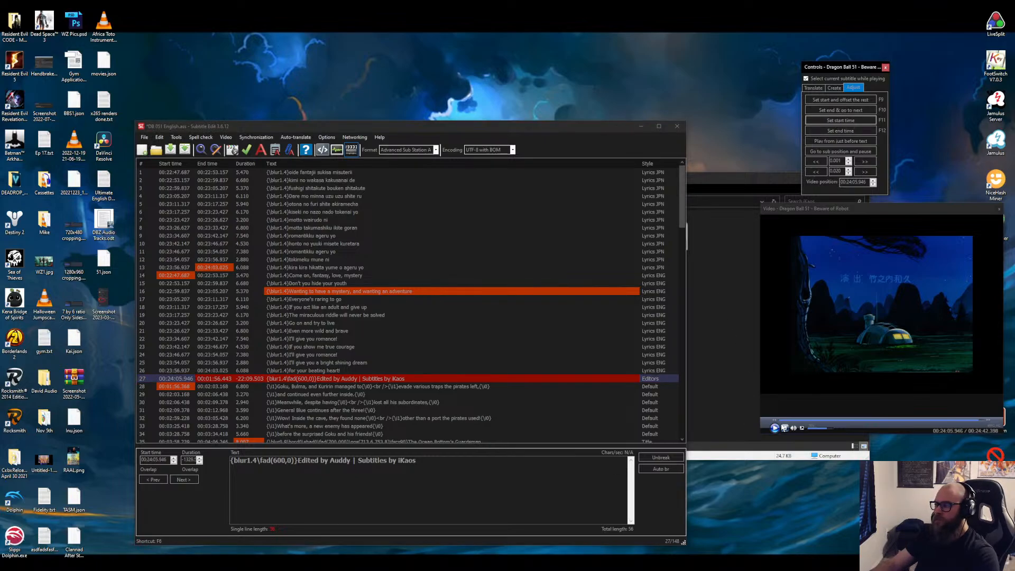
left_click(327, 382)
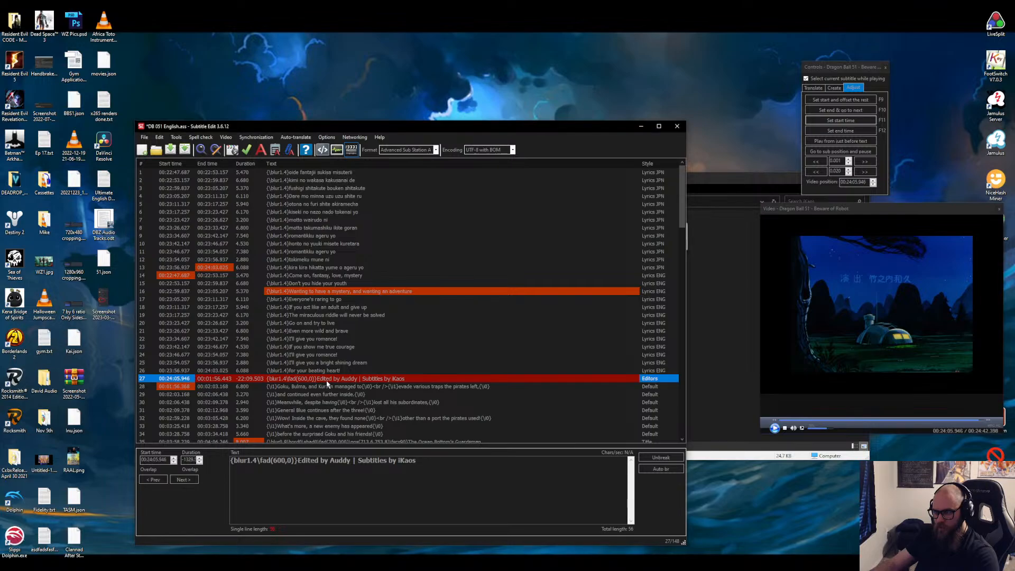
Find the last frame before the next-episode preview card and set line 27's end time there, at 00:24:11.492.
left_click(775, 428)
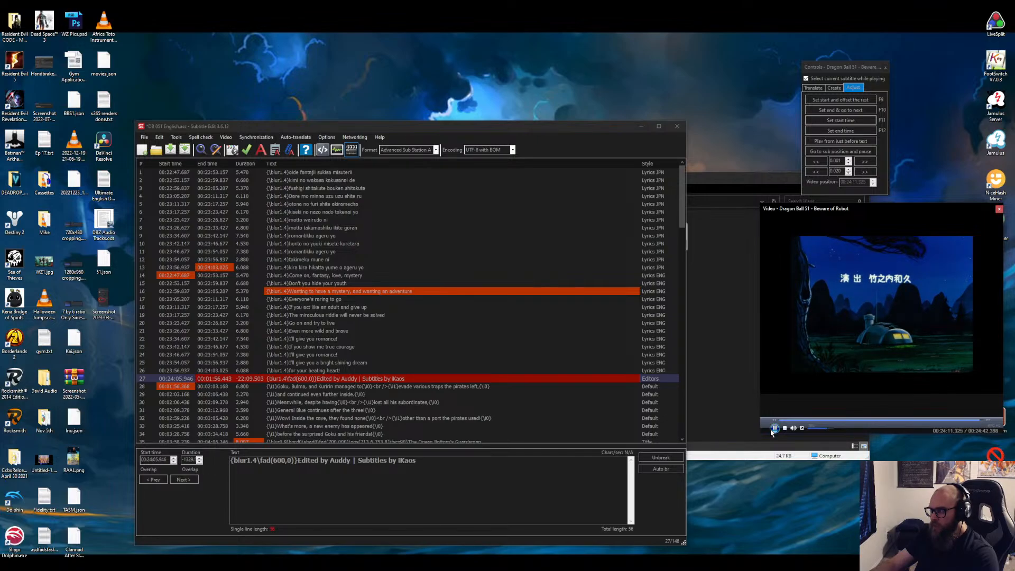
left_click(774, 428)
left_click(774, 428)
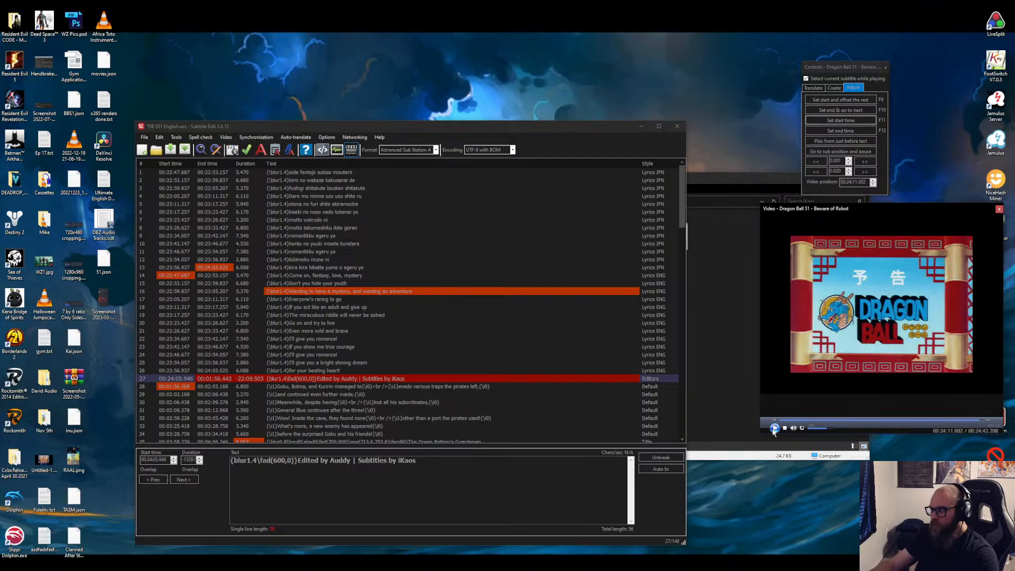
left_click(814, 176)
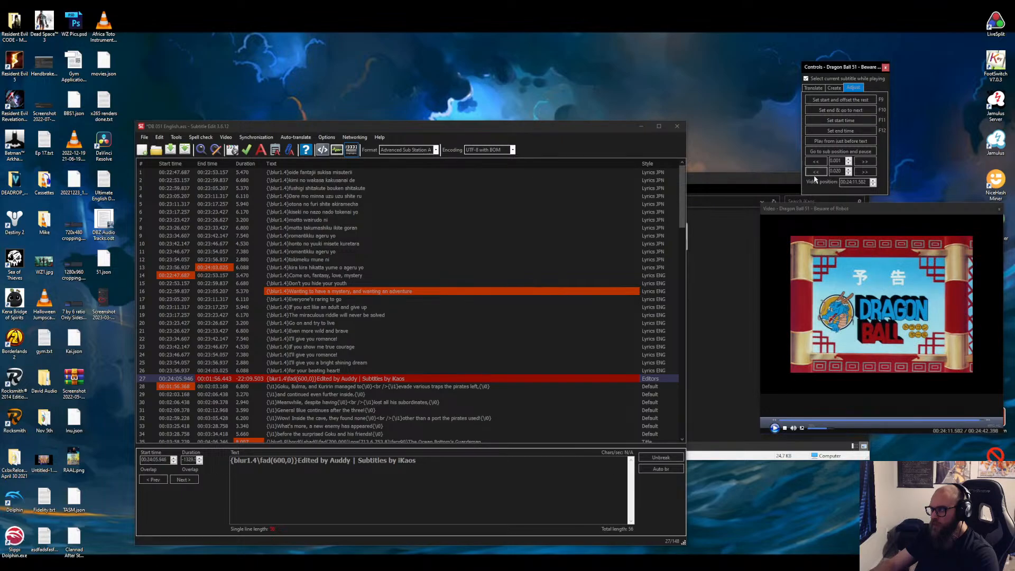
left_click(859, 171)
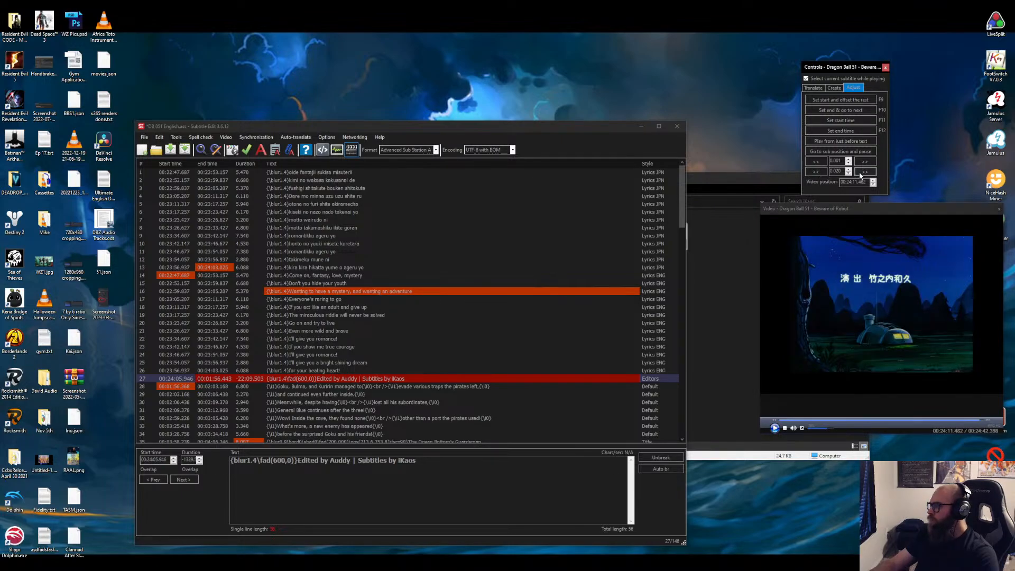
left_click(859, 171)
left_click(821, 170)
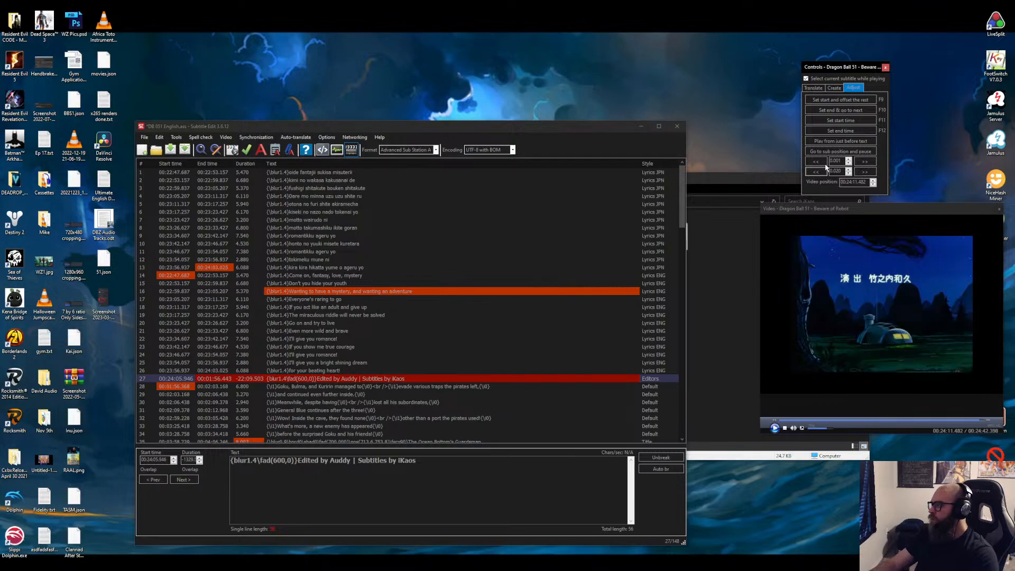
left_click(870, 163)
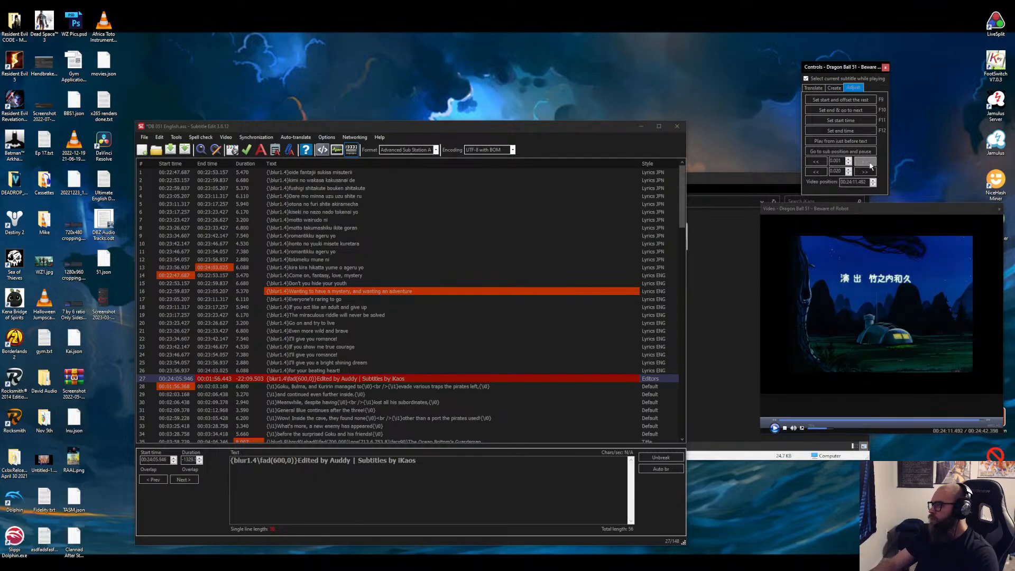
left_click(868, 162)
left_click(818, 162)
left_click(853, 133)
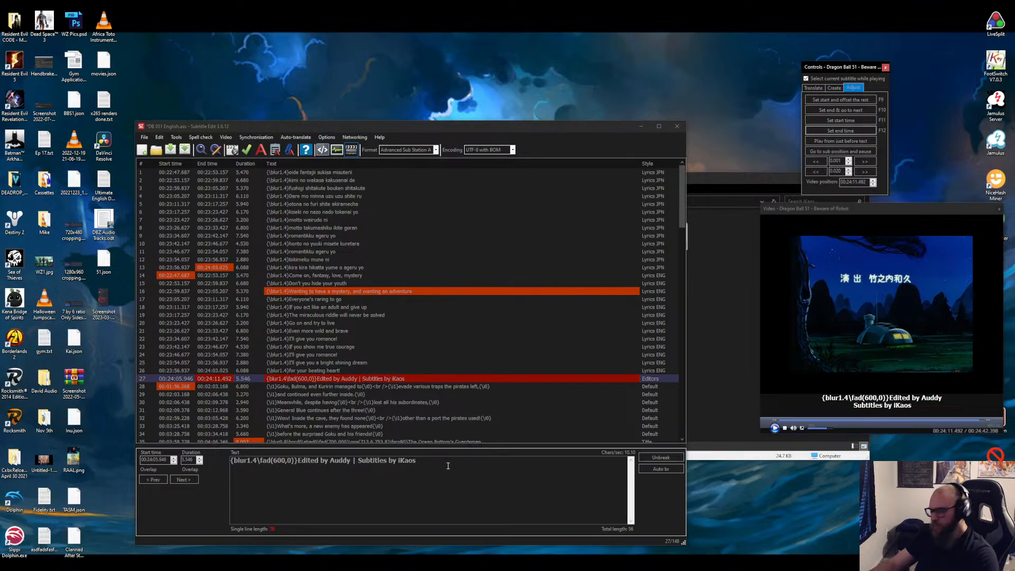
Add the missing backslash before blur1.4 in line 27's tag, making it {\blur1.4\fad(600,0)}, and save the file.
left_click(309, 372)
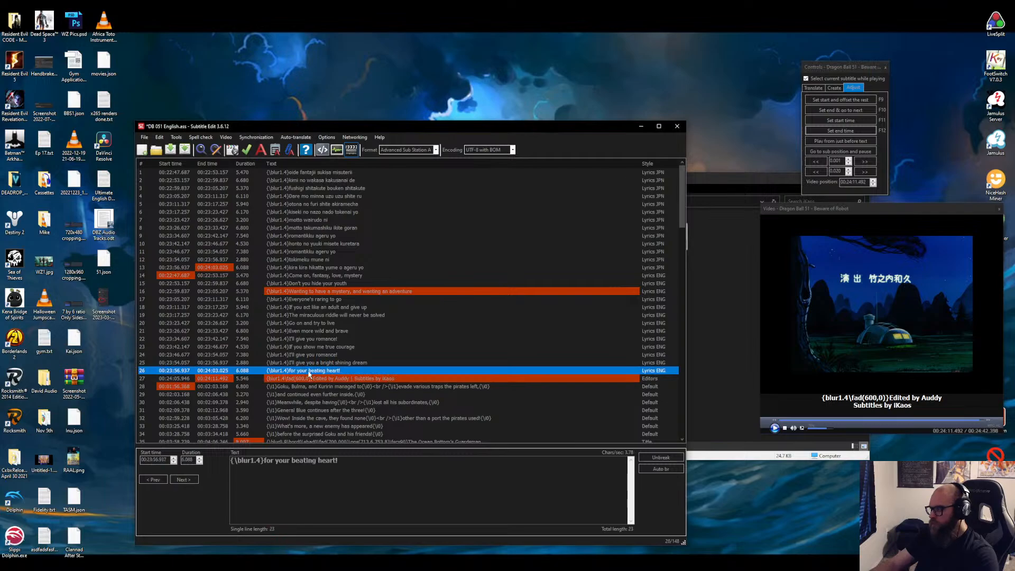
left_click(310, 380)
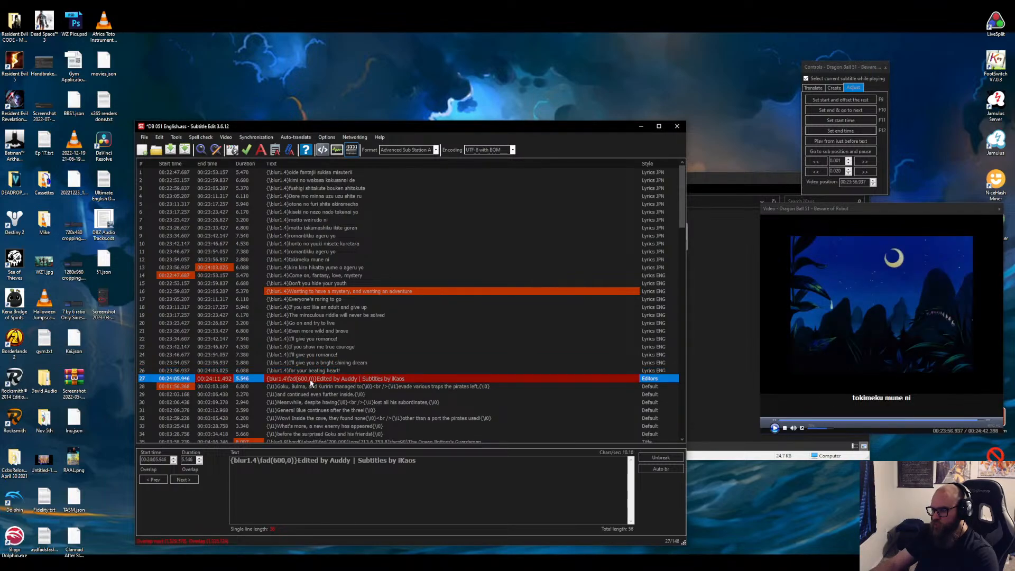
left_click(233, 462)
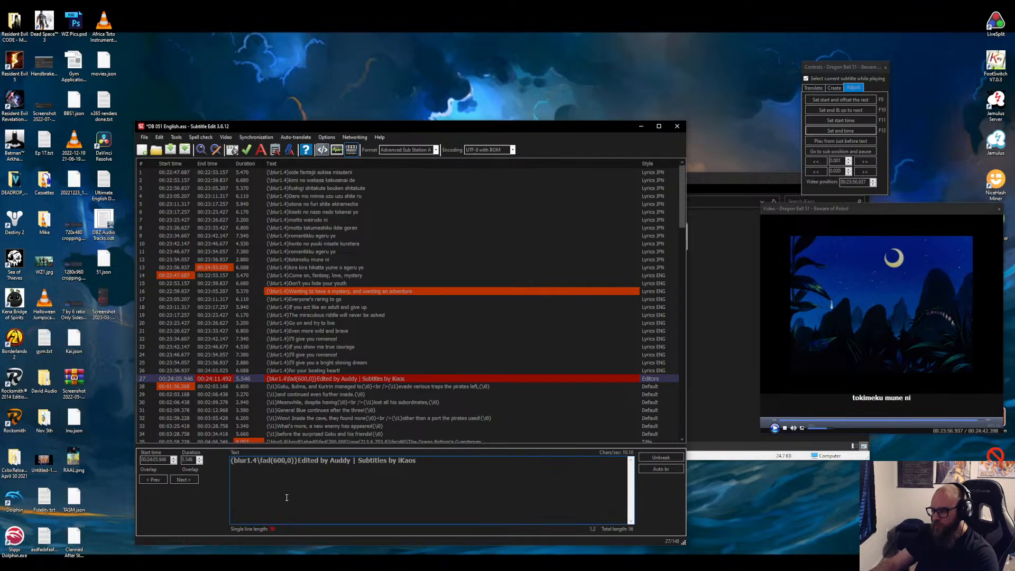
type("\\")
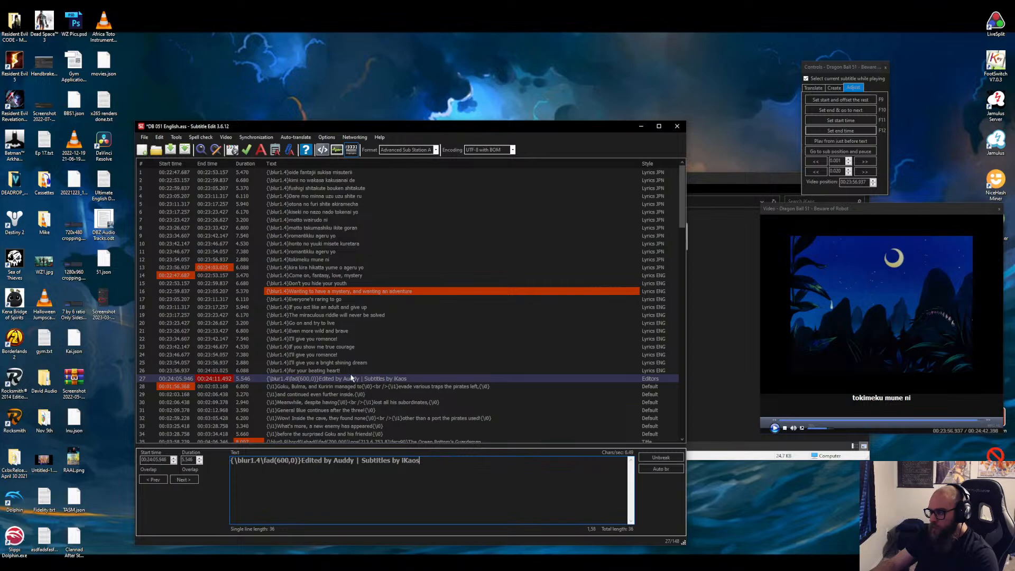
left_click(340, 390)
left_click(346, 380)
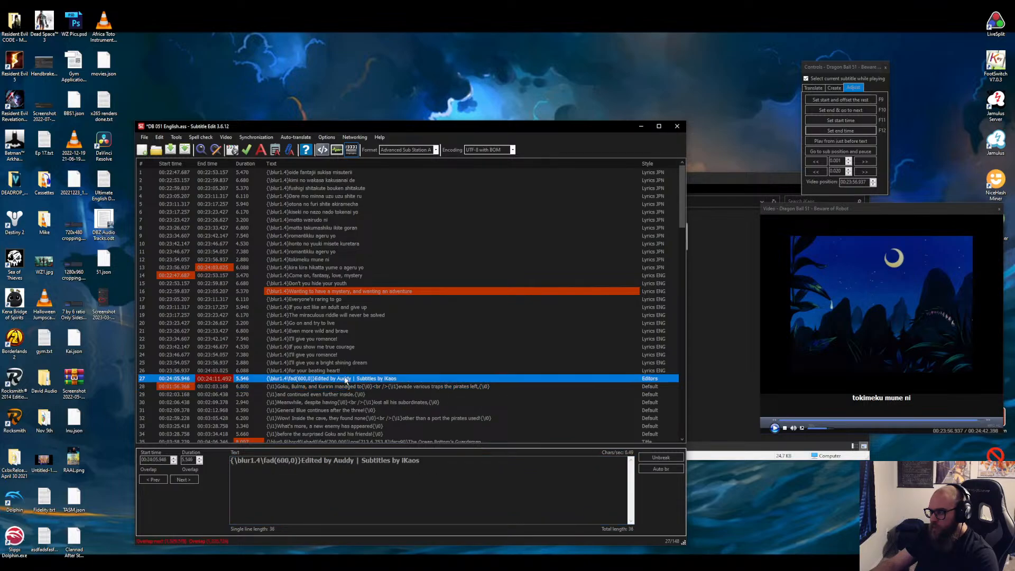
left_click(170, 150)
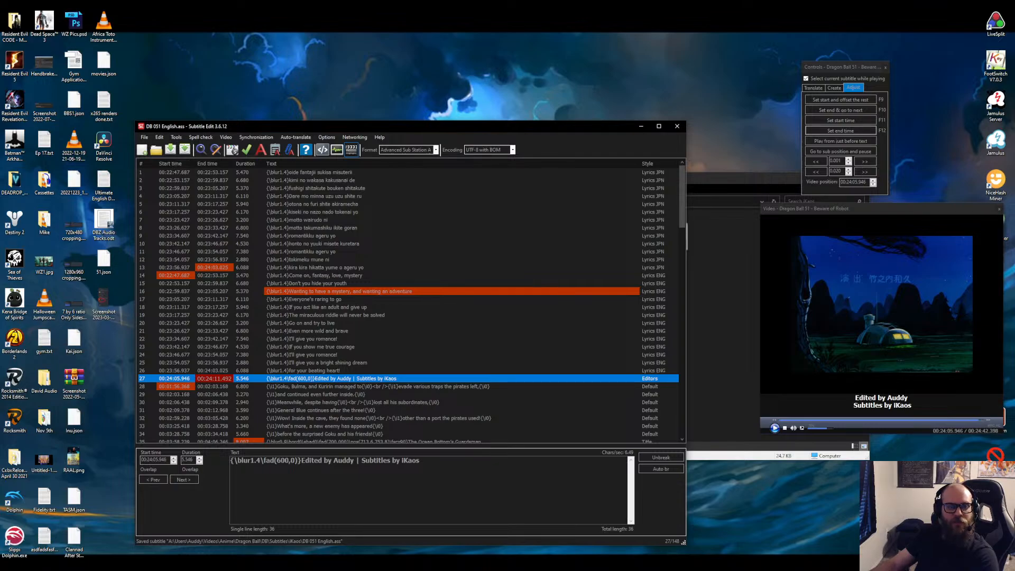
Open DB 050 English.ass, correct line 27's tag to {\blur1.4\fad(600,0)}, save, and close both episodes' subtitle files.
left_click_drag(0, 284, 220, 333)
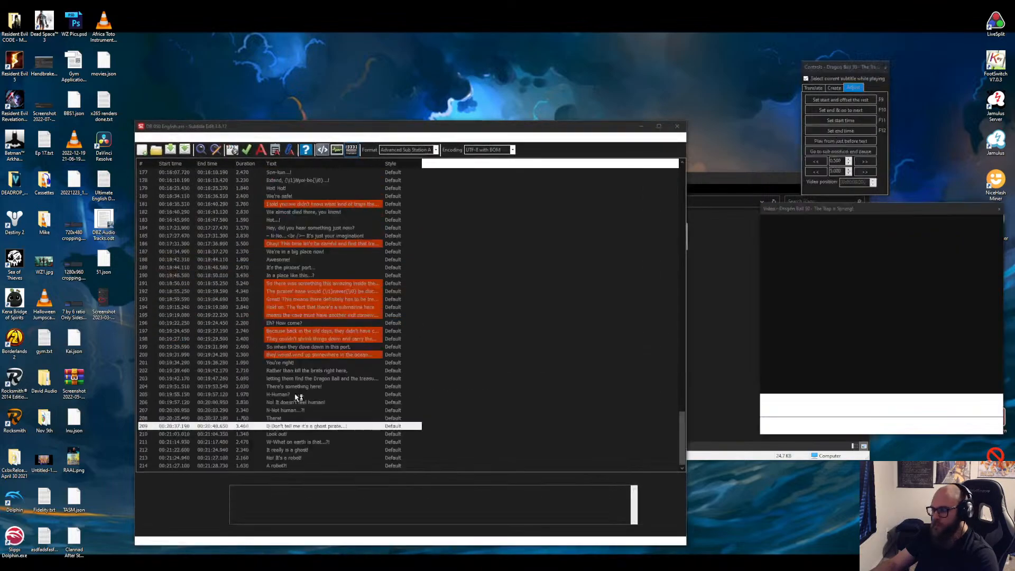
left_click(497, 285)
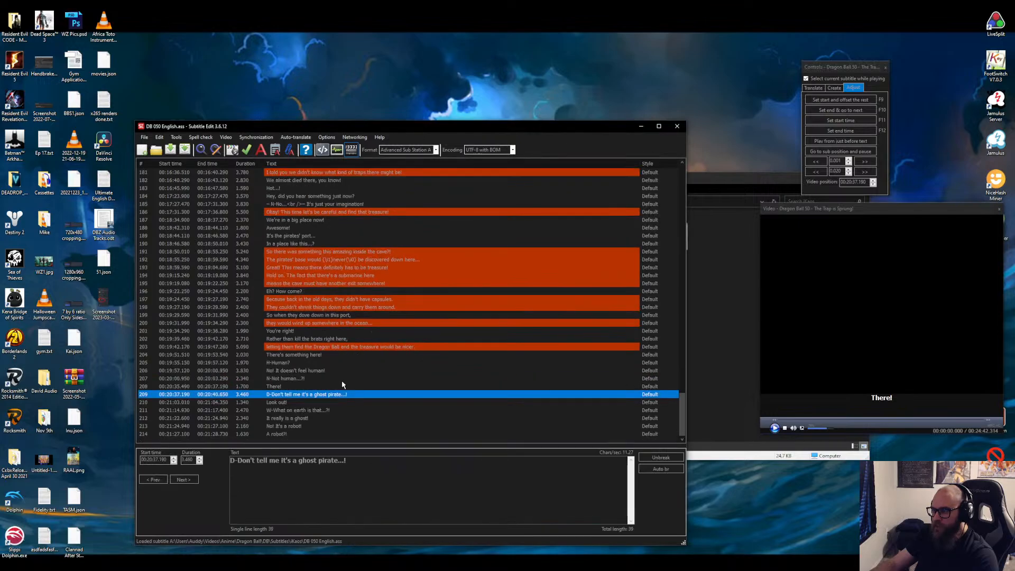
scroll(499, 358, "up", 20)
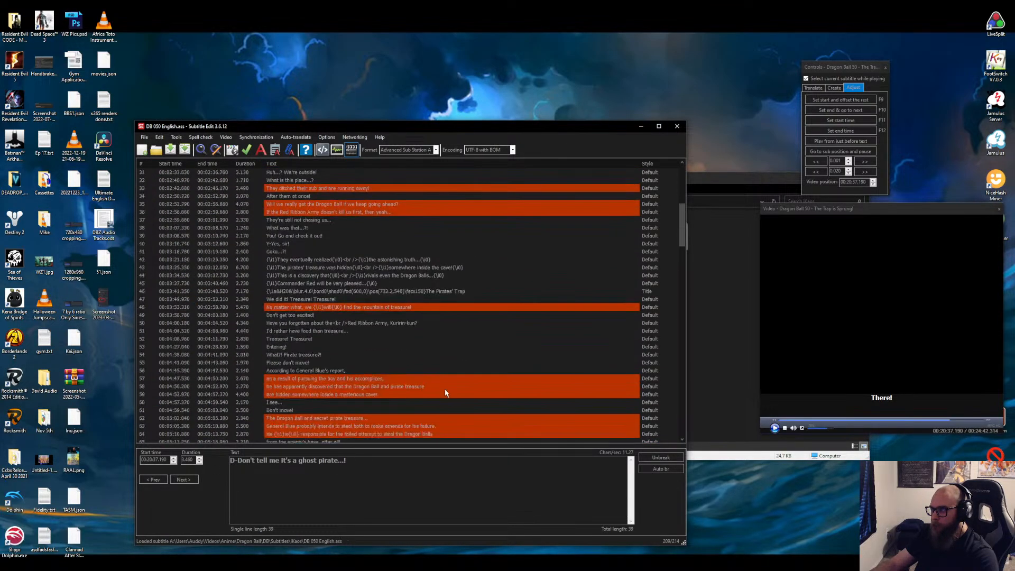
scroll(445, 391, "up", 6)
left_click(632, 286)
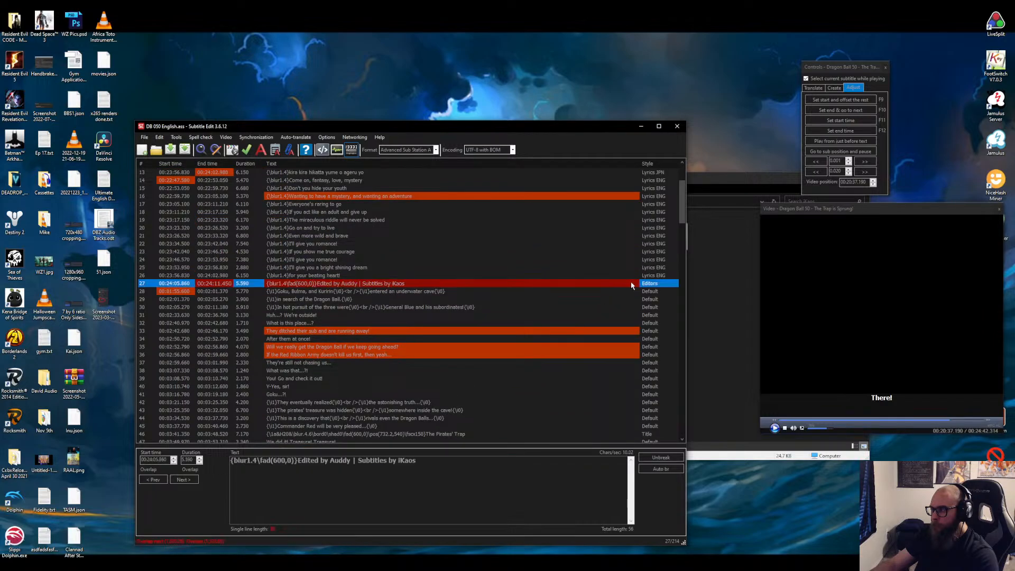
left_click(234, 462)
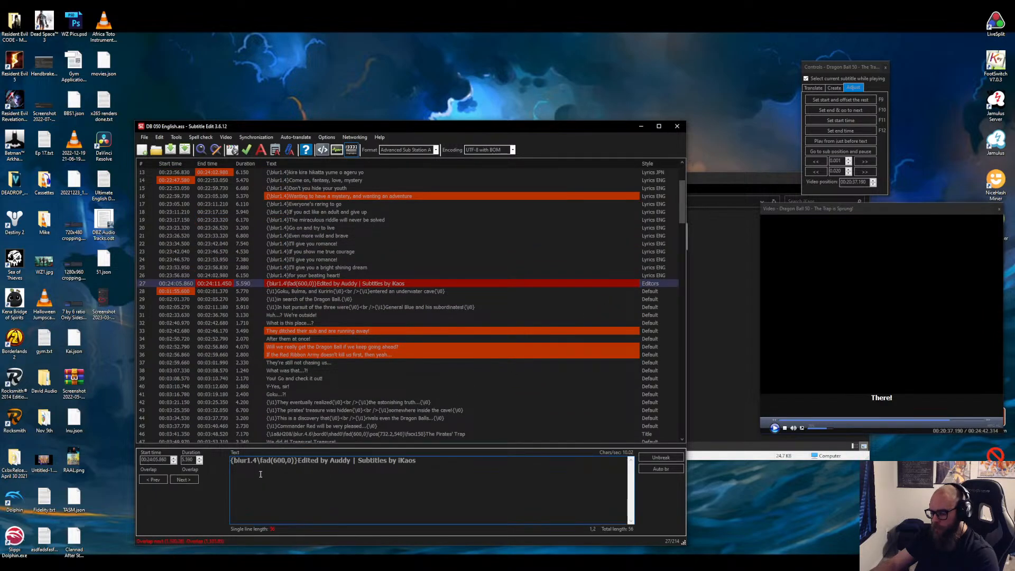
type("\\")
left_click(185, 150)
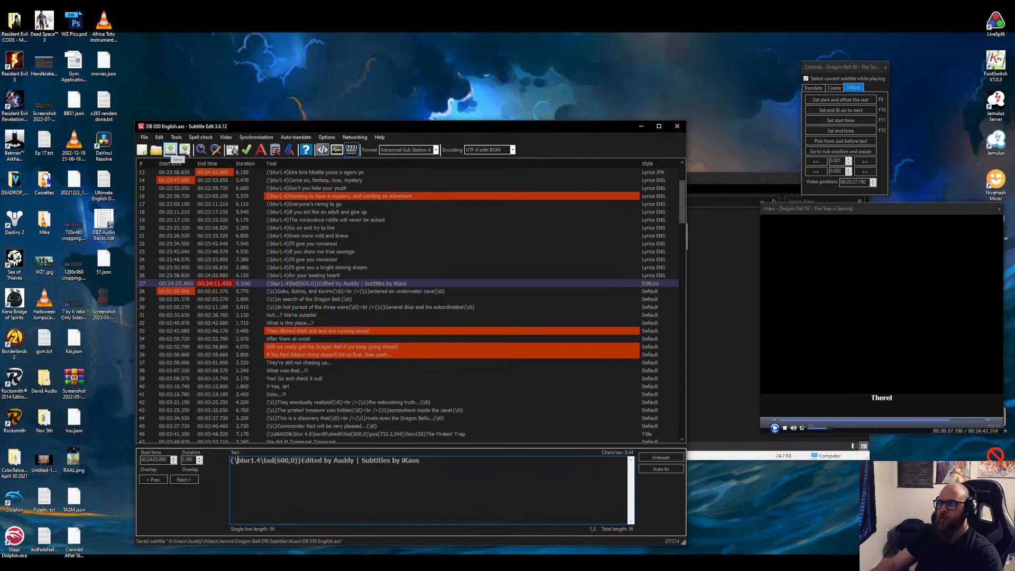
left_click(677, 125)
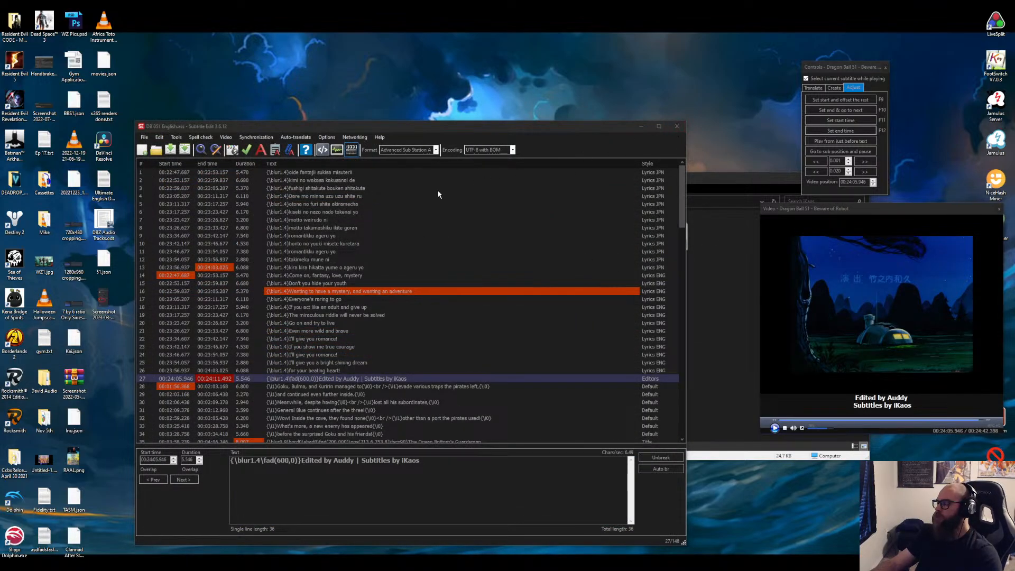
left_click(685, 125)
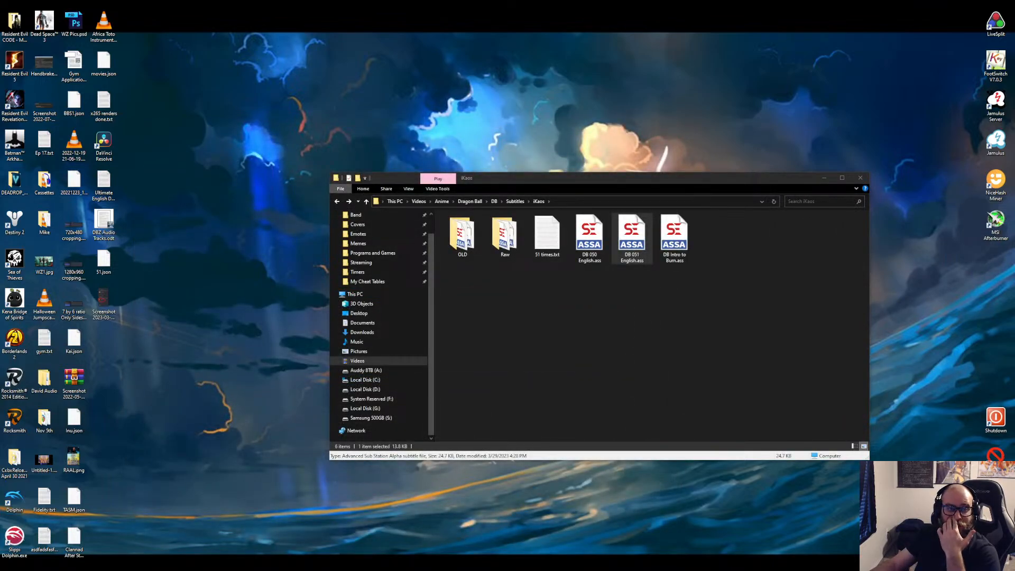
In HandBrake, review the Dragon Ball 50 encode's audio, video and subtitle settings, including the available encoder tunes.
left_click_drag(559, 168, 347, 127)
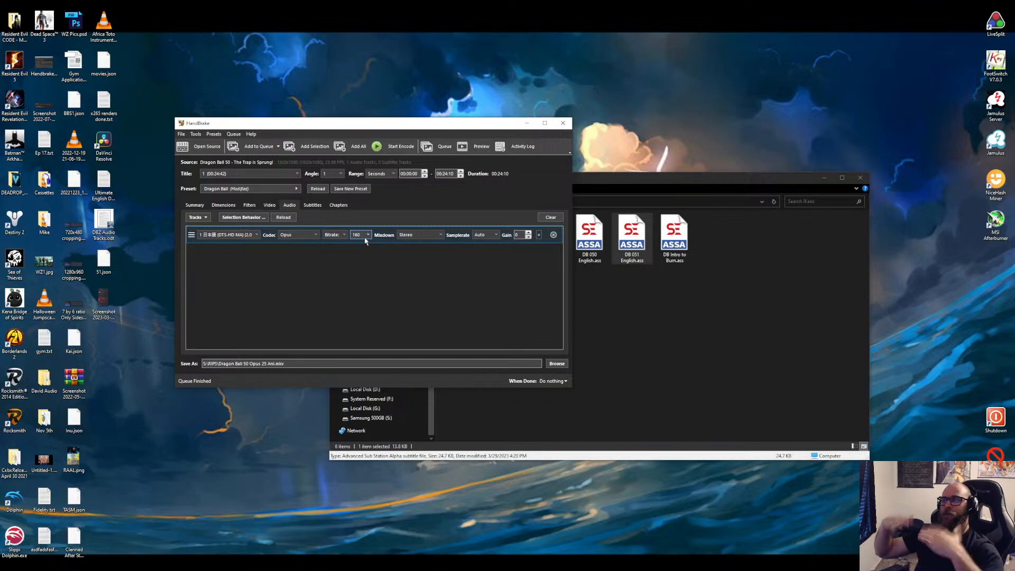
left_click(270, 205)
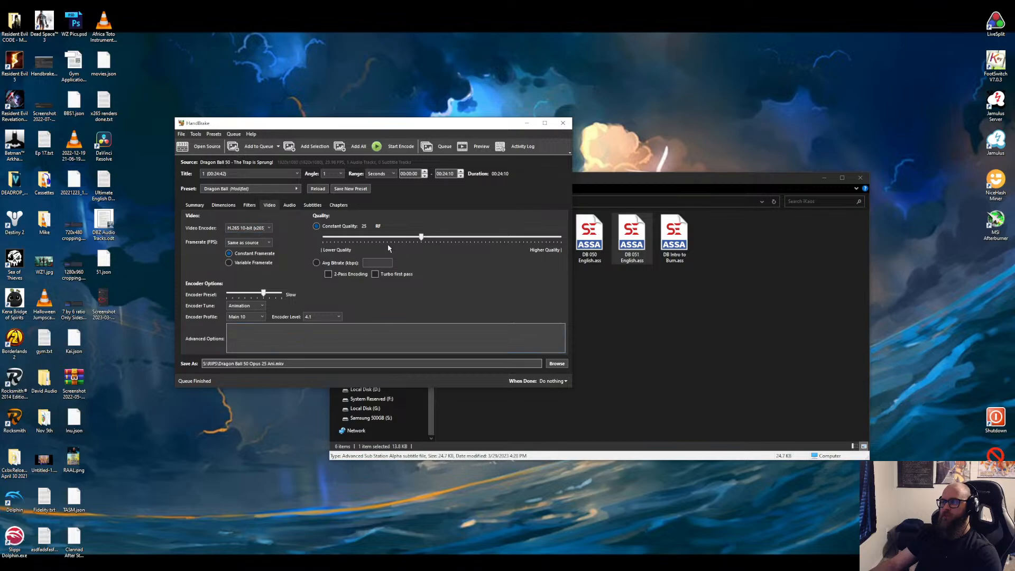
left_click(259, 306)
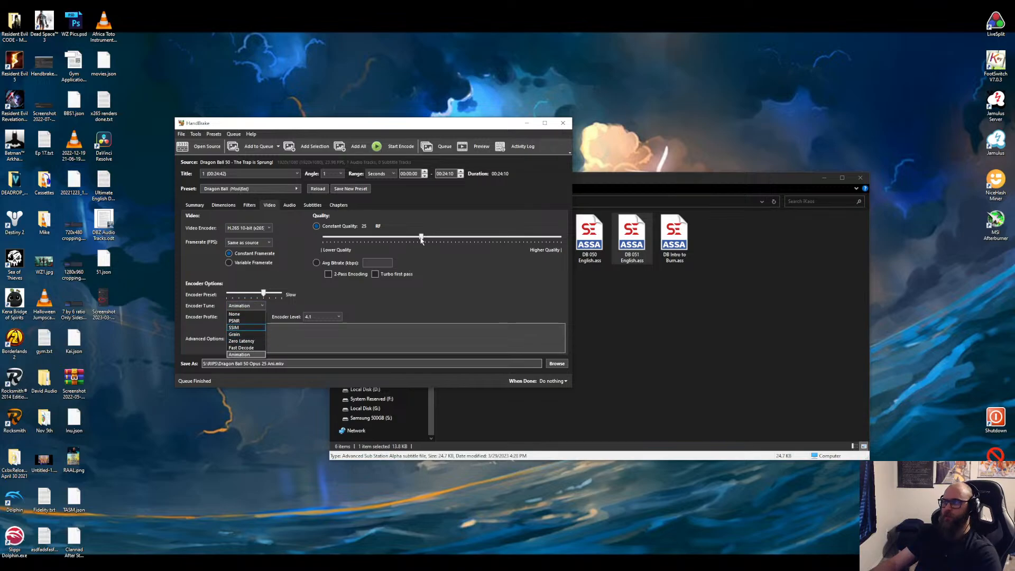
left_click(289, 206)
left_click(312, 207)
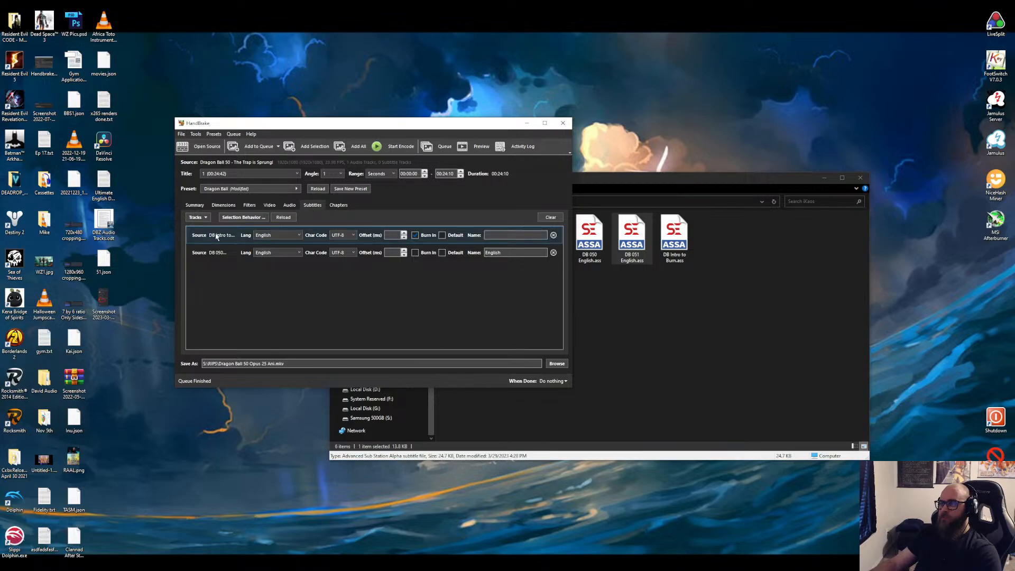
Browse for a subtitle to import in DB's Subtitles\iKaos folder and select DB Intro to Burn.ass.
left_click(197, 217)
left_click(228, 264)
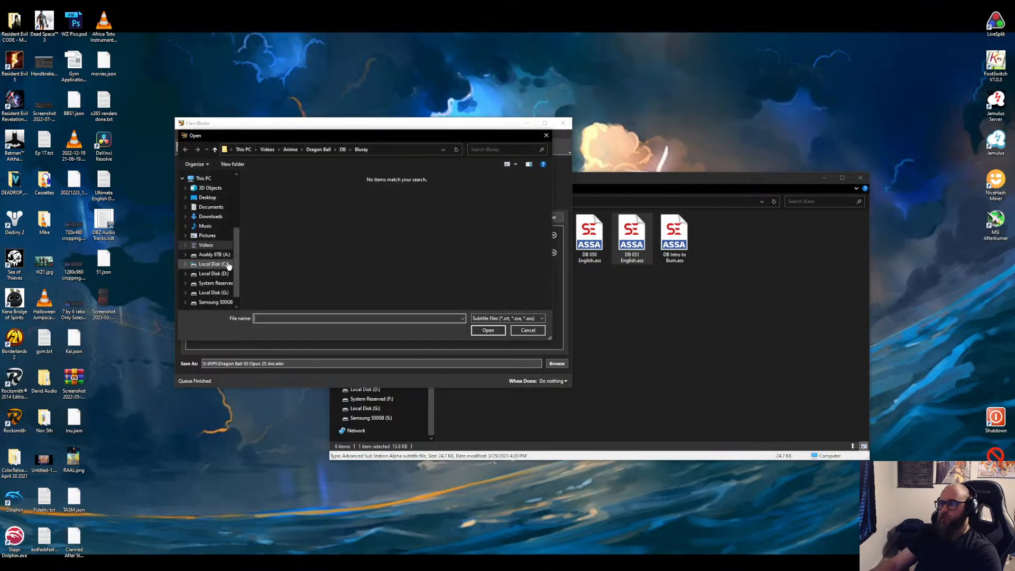
left_click(343, 150)
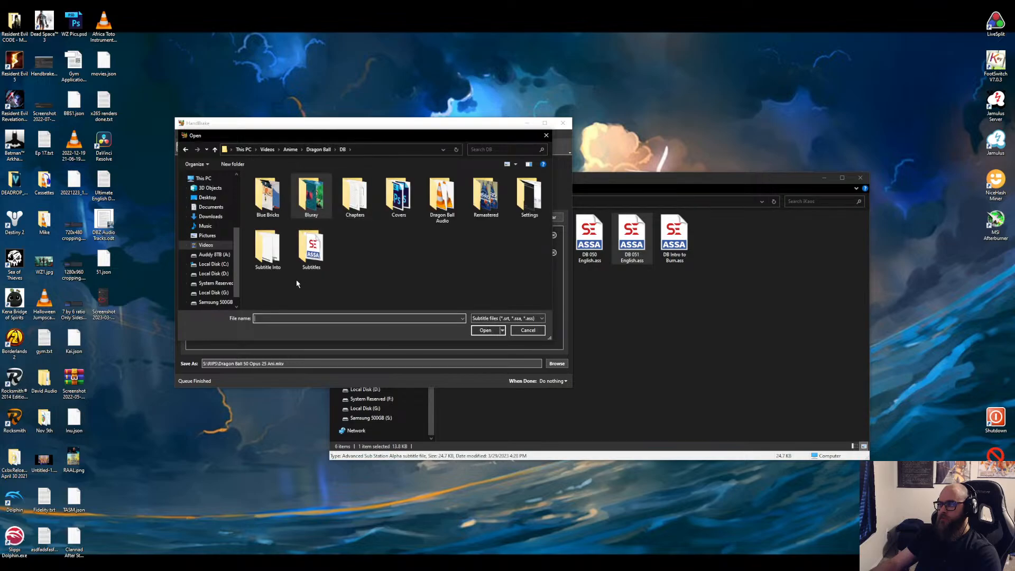
double_click(304, 265)
double_click(268, 194)
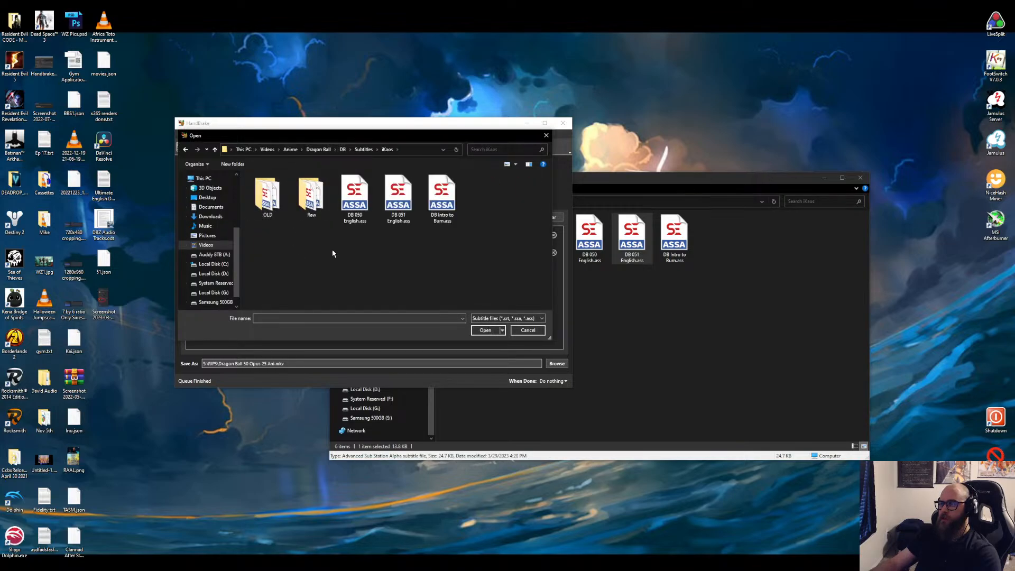
left_click(449, 190)
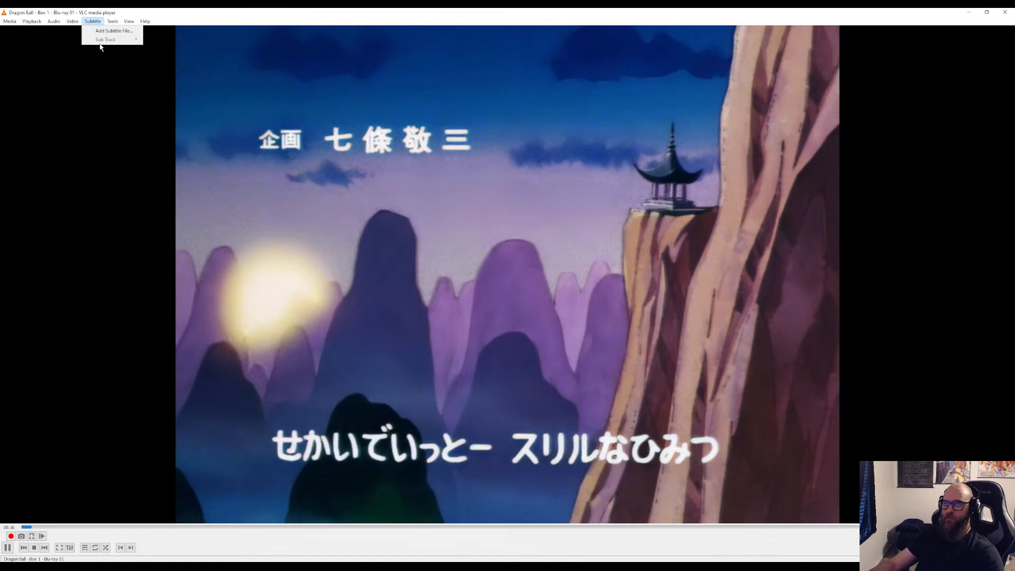
Check the Japanese opening in the Blu-ray 01 video, close the player, select DB 050 English.ass and cancel the subtitle import.
left_click(218, 118)
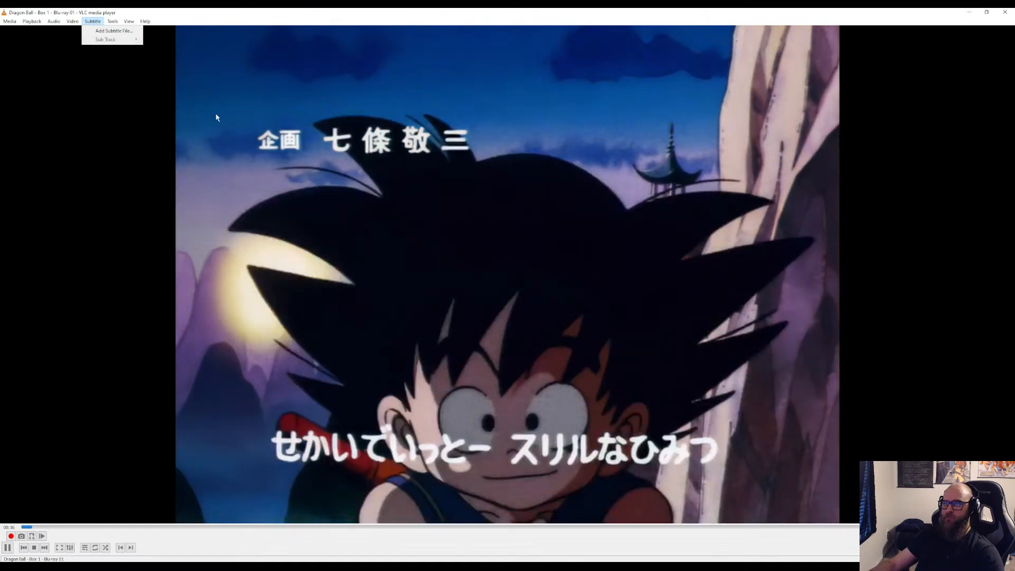
left_click(467, 120)
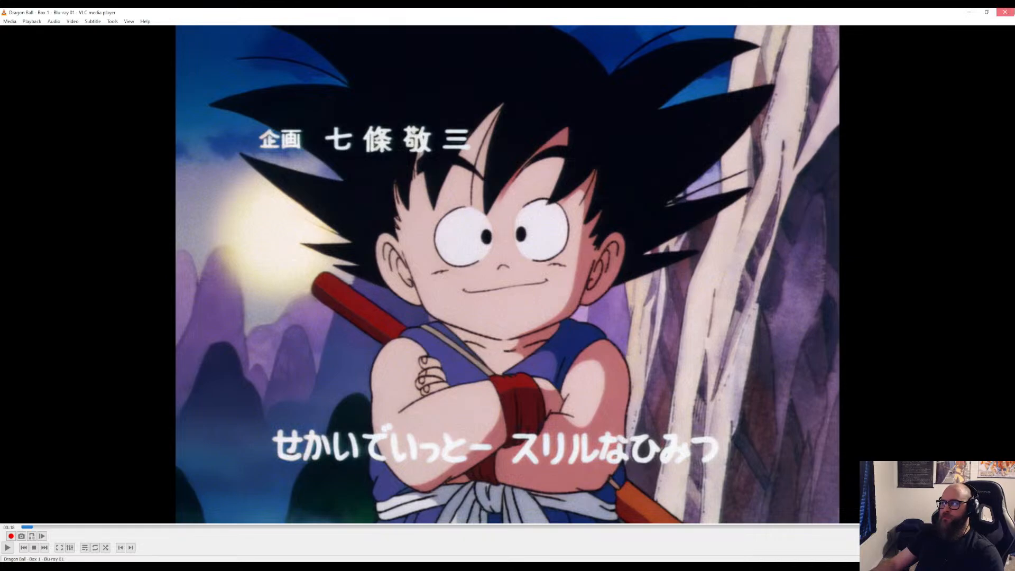
left_click(1005, 12)
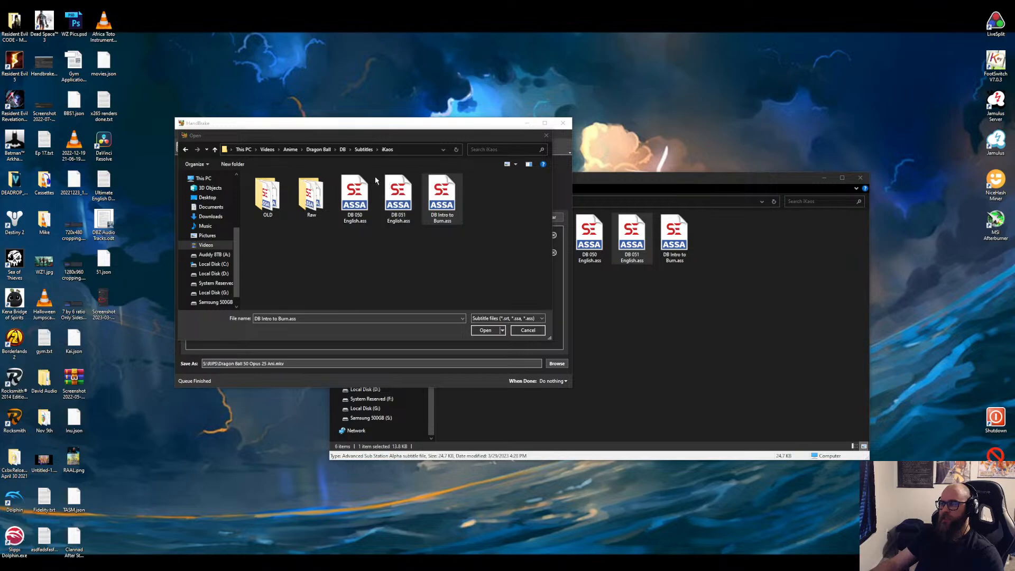
left_click(355, 206)
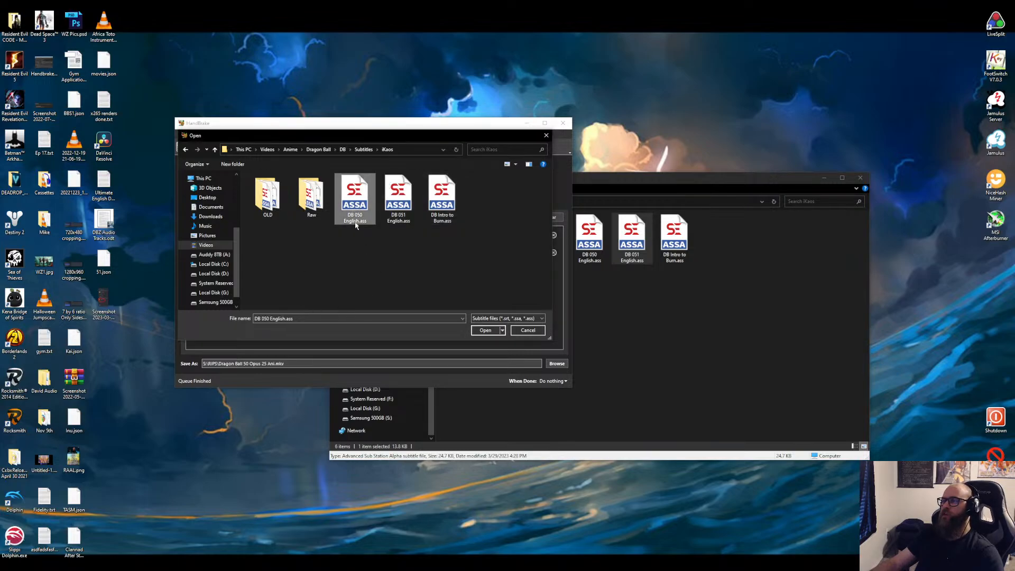
left_click(547, 137)
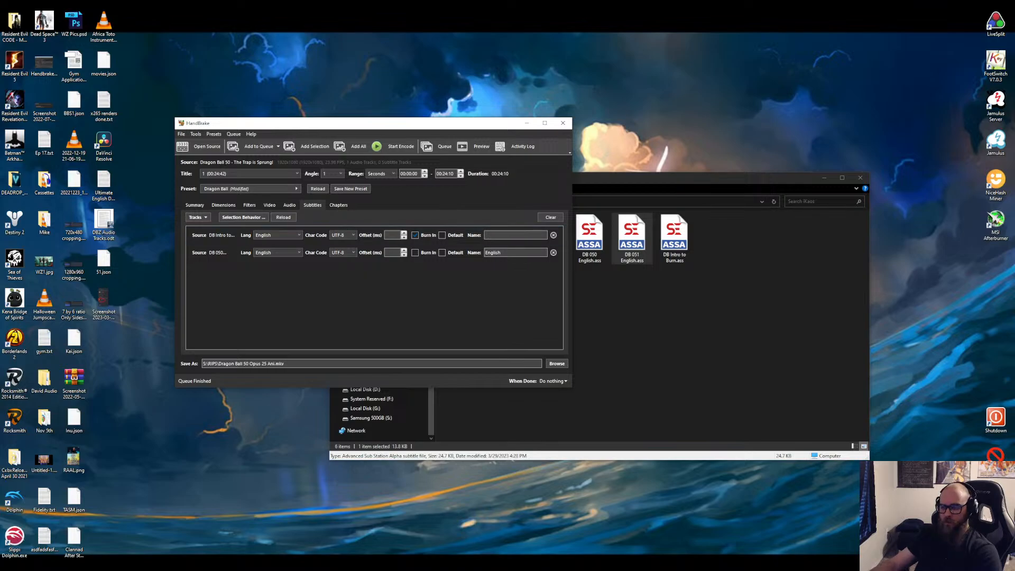
Open MKVToolNix GUI, add Dragon Ball 50 Opus.mkv as a source file and maximize the window.
key("super")
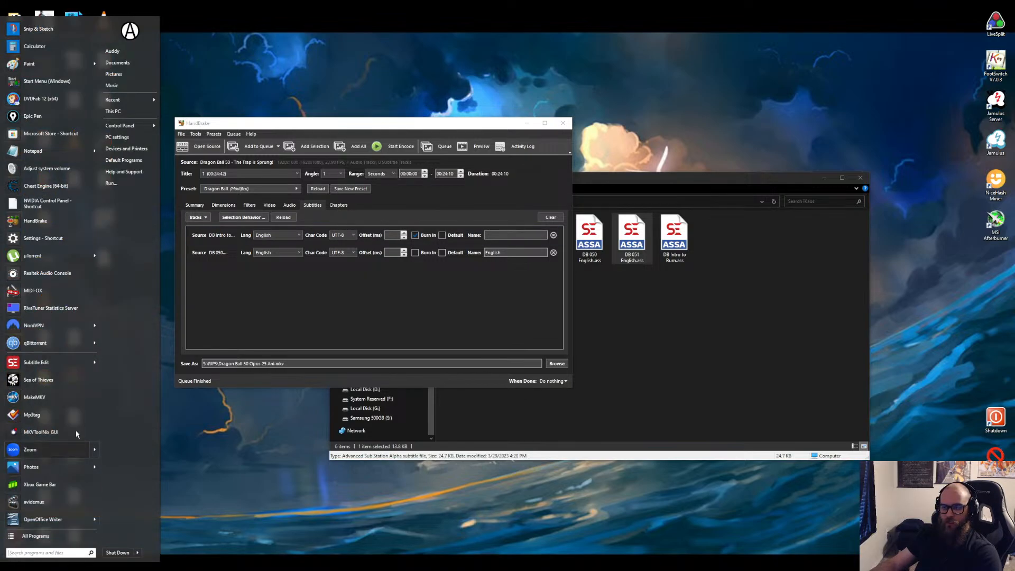
left_click(41, 432)
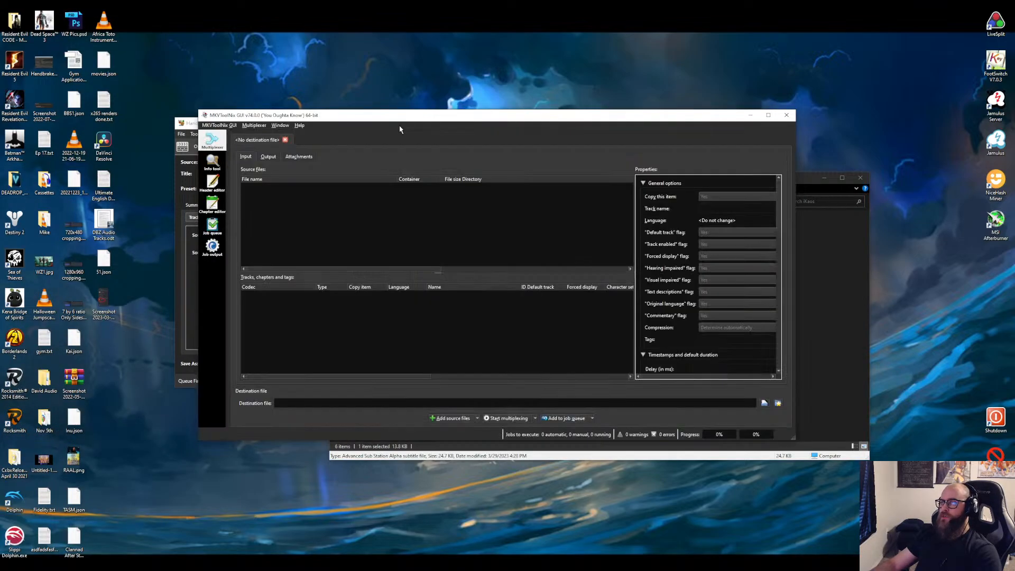
left_click_drag(411, 127, 502, 126)
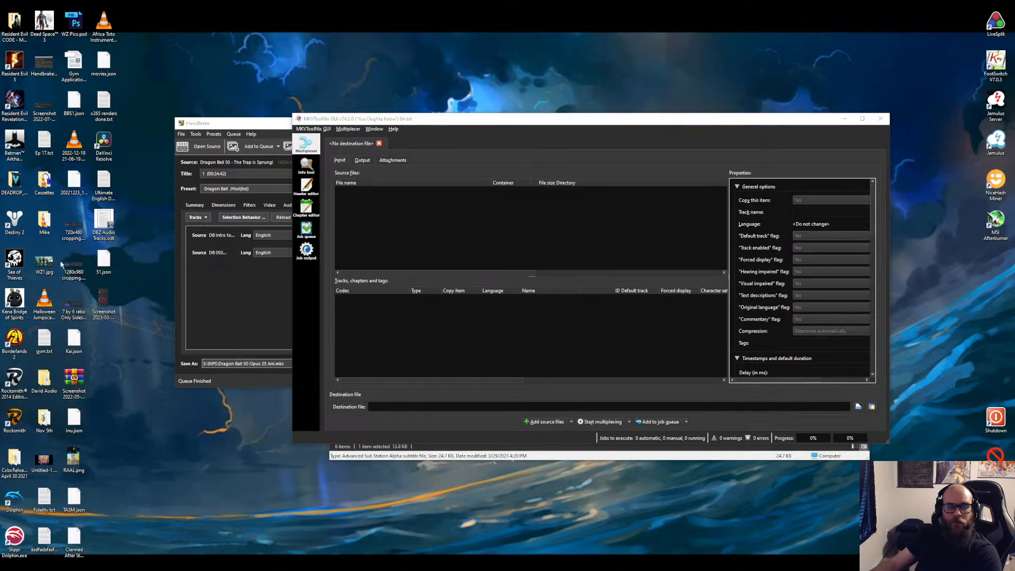
left_click_drag(62, 264, 399, 243)
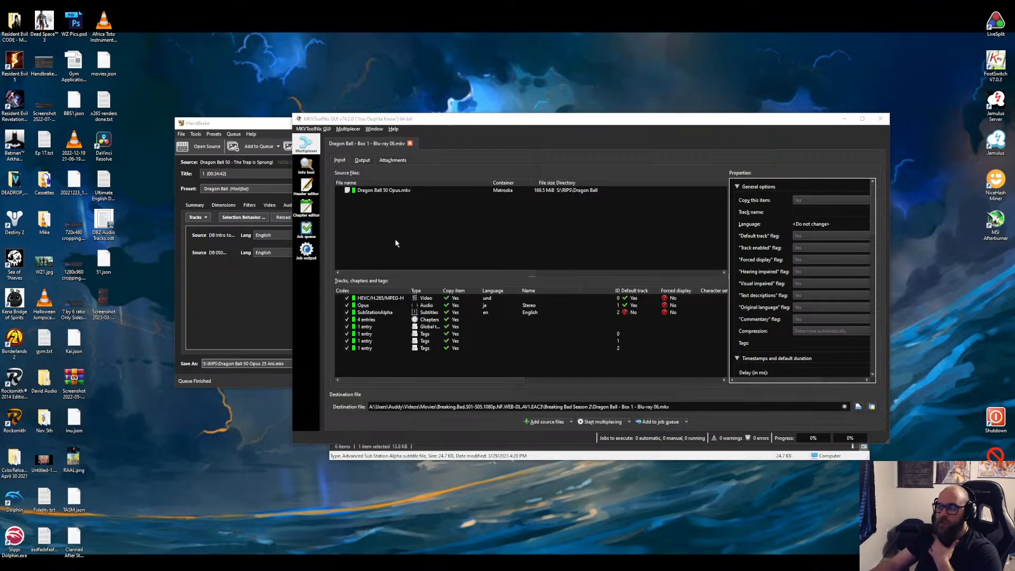
left_click_drag(479, 119, 482, 1)
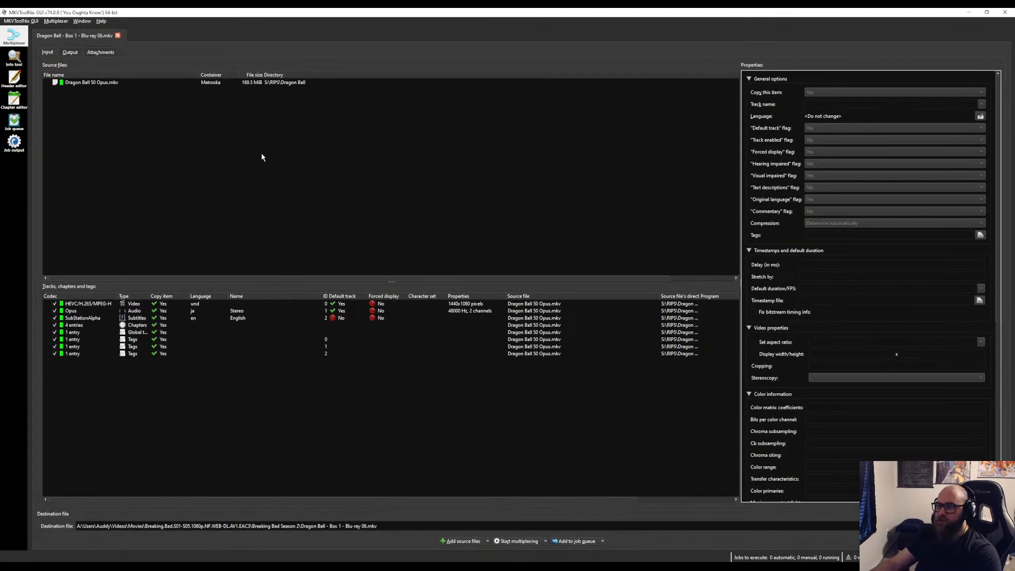
left_click(103, 85)
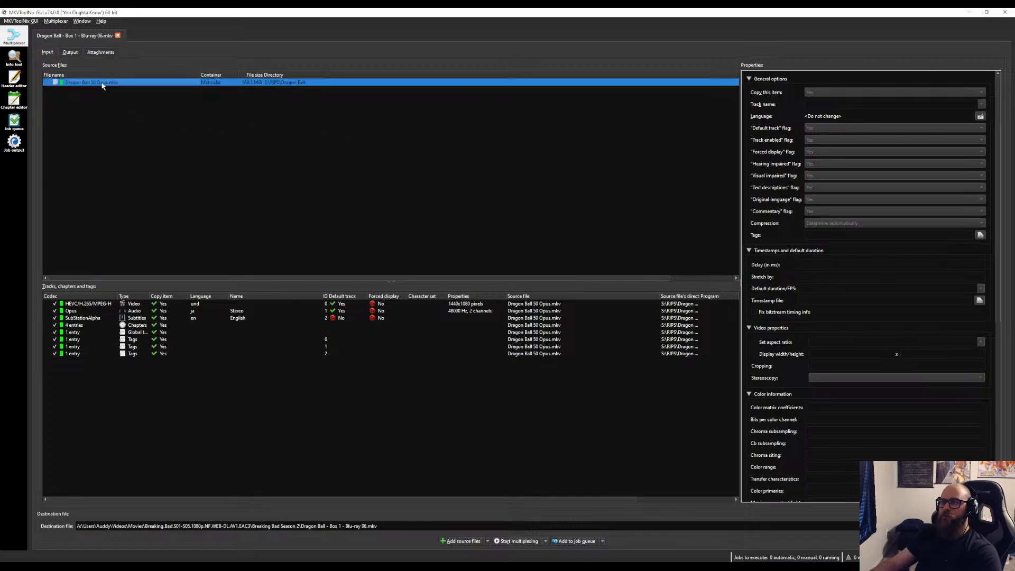
left_click(88, 88)
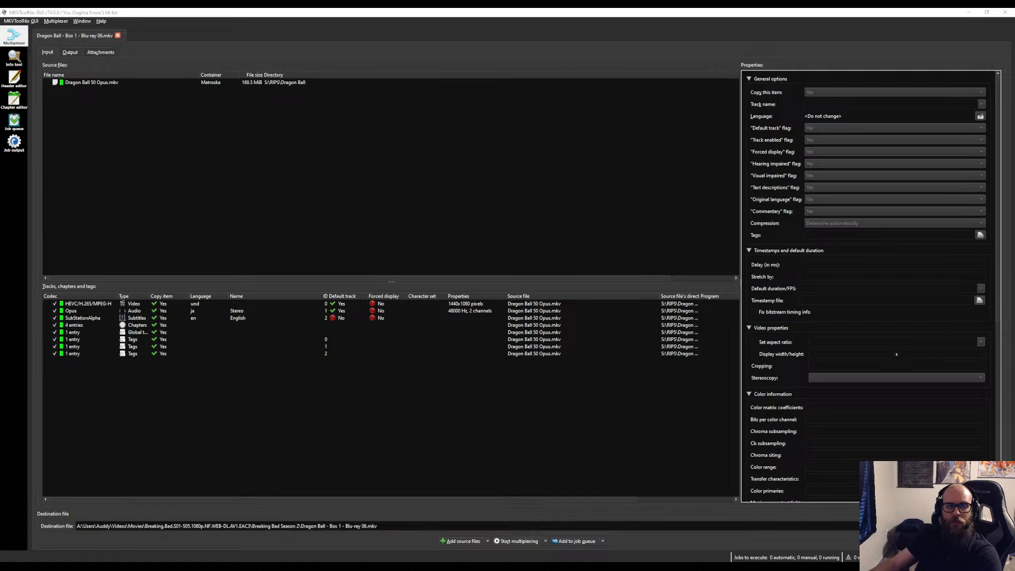
Add Dragon Ball 50 - The Trap is Sprung!.mp4 from the Blue Bricks folder as a new source in the current multiplex settings.
left_click_drag(0, 188, 259, 190)
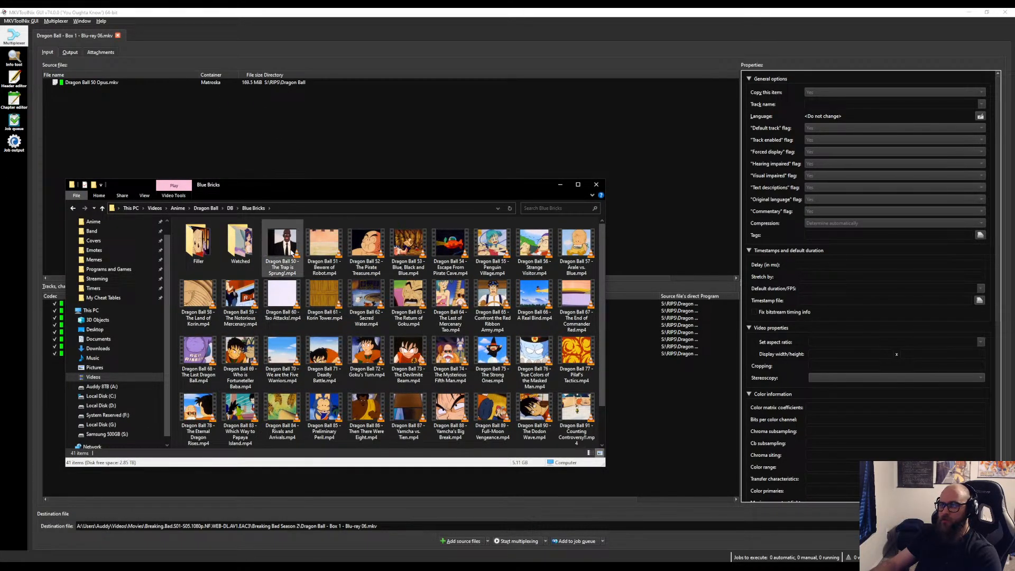
left_click_drag(299, 244, 288, 139)
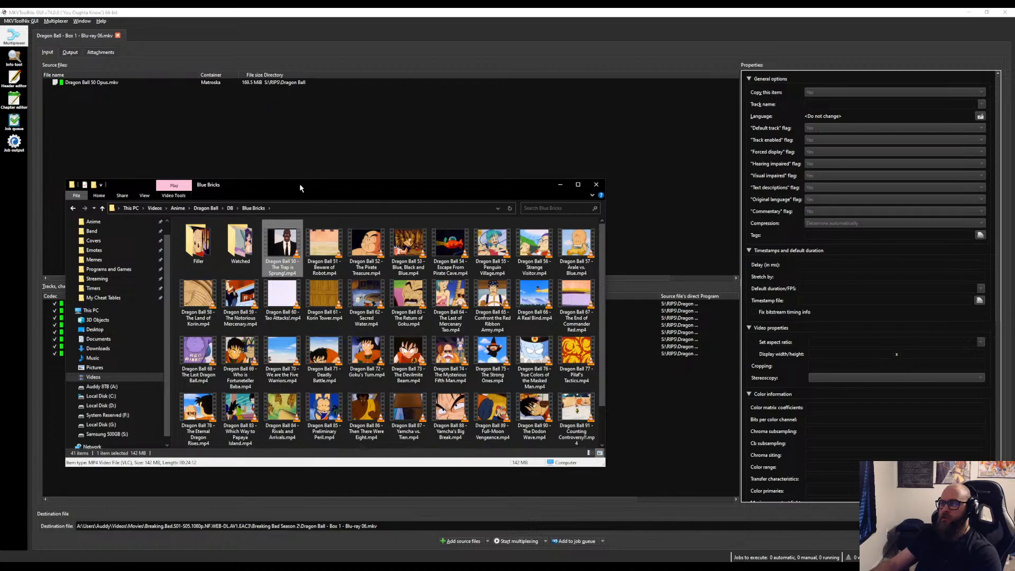
left_click_drag(301, 189, 0, 189)
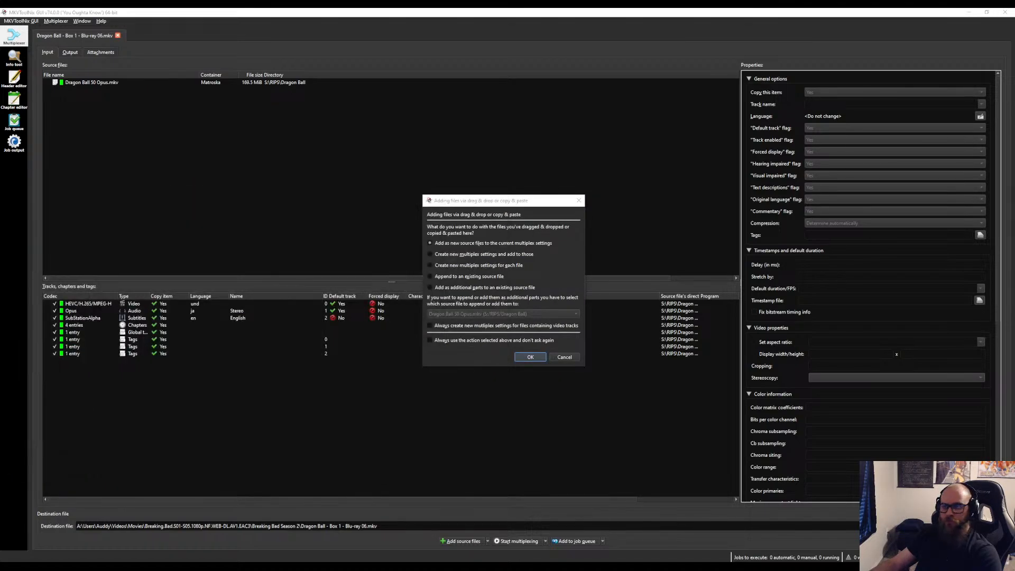
left_click(526, 357)
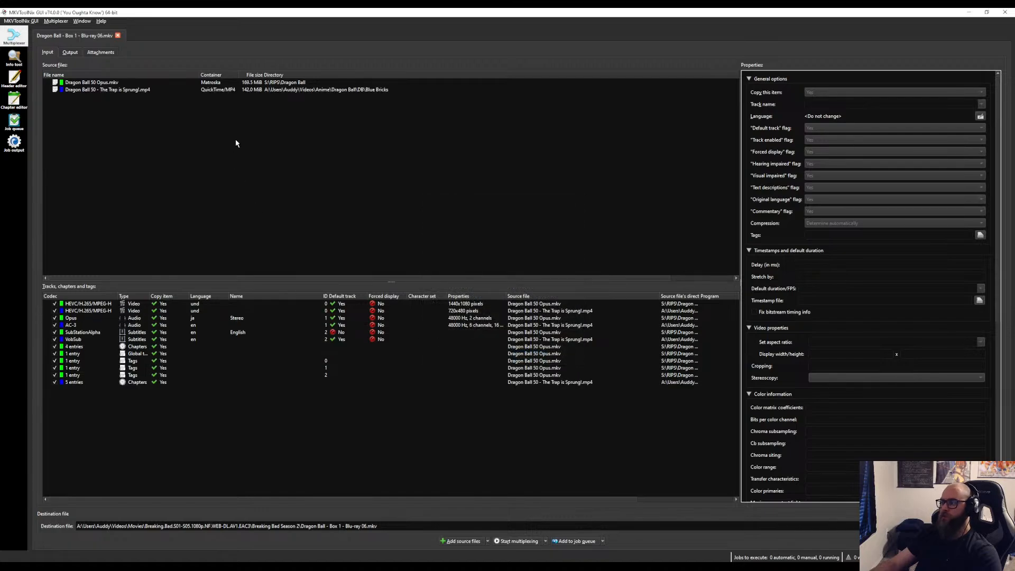
Exclude the MP4's 720x480 video, VobSub subtitles and 5-entry chapters from the output.
left_click(112, 82)
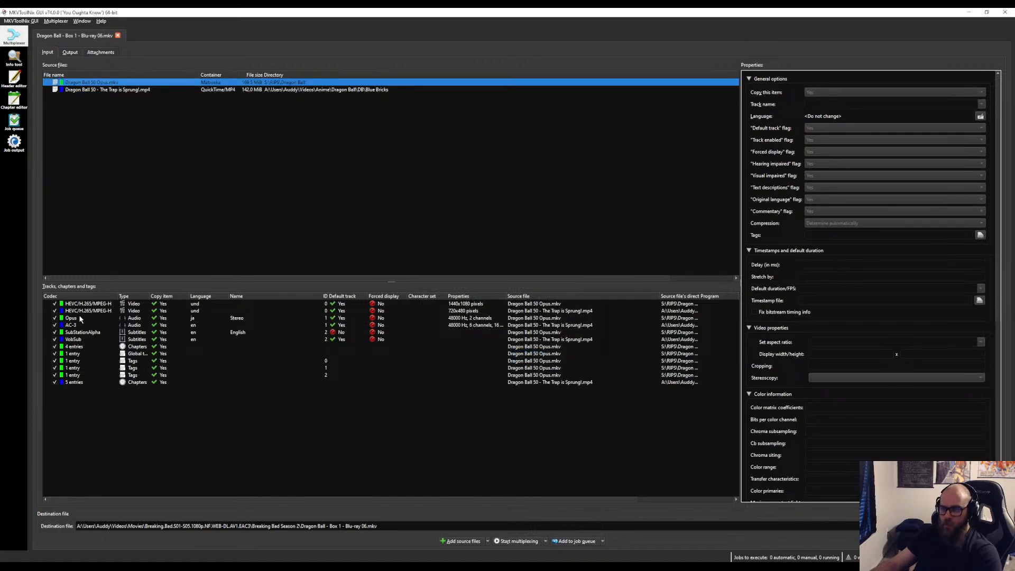
left_click(54, 311)
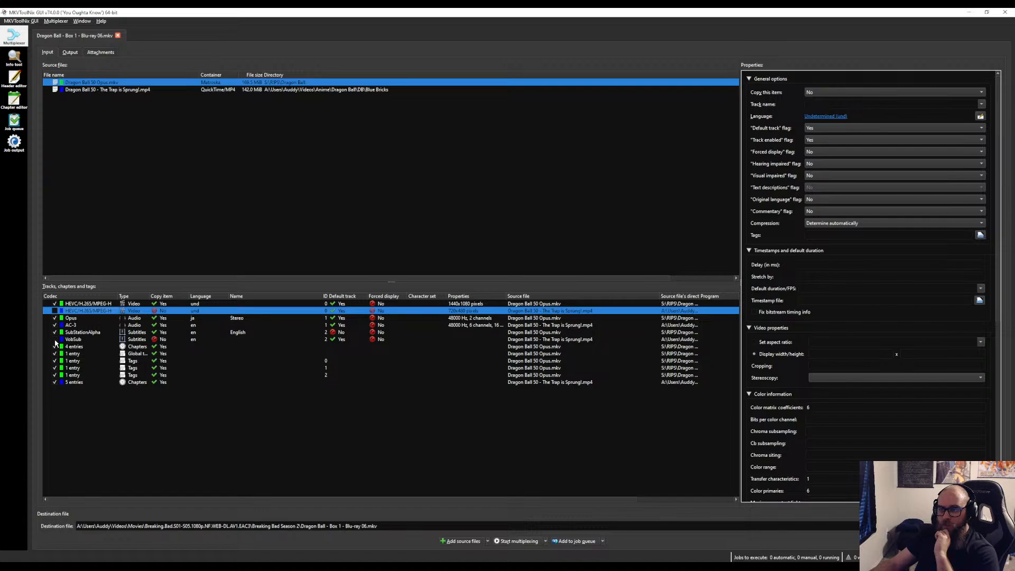
left_click(55, 382)
Move the English AC-3 audio above the Japanese Opus track and set the Opus track's default flag to No.
left_click(87, 326)
left_click_drag(93, 328, 77, 316)
left_click(75, 325)
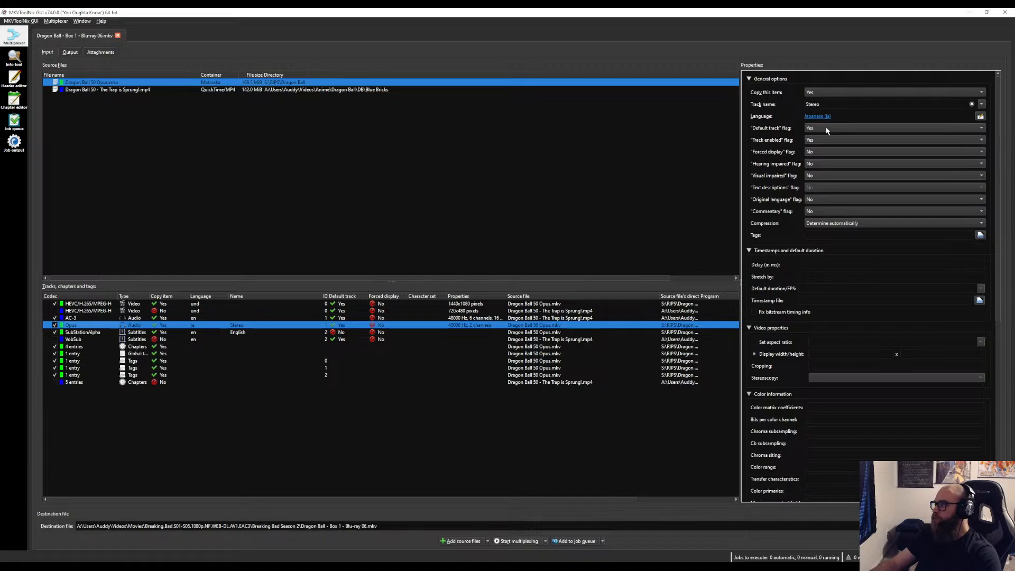
left_click(809, 130)
left_click(819, 140)
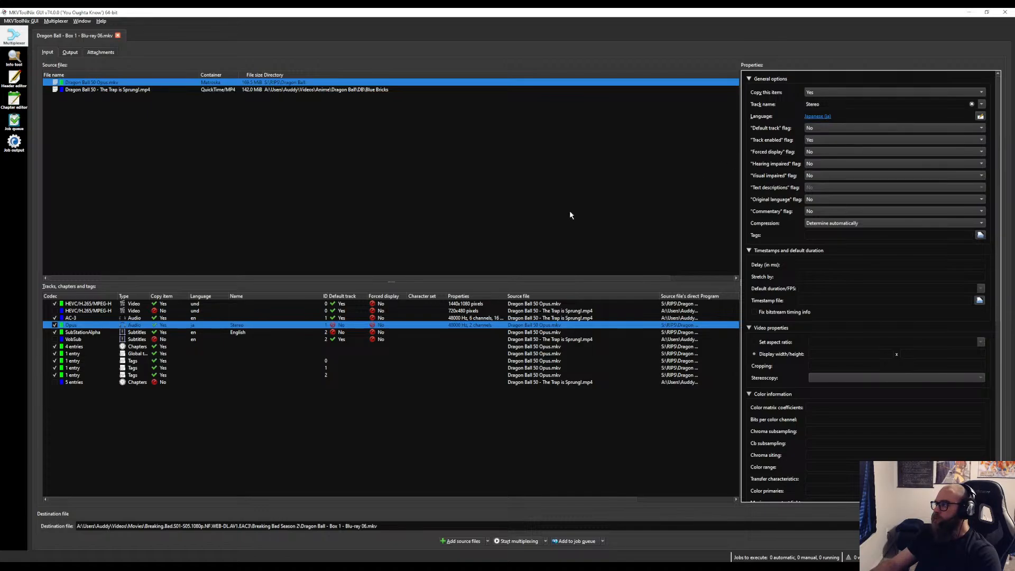
Name the English AC-3 track 5.1 Surround, and check the properties of the Opus and SubStationAlpha tracks.
left_click(79, 319)
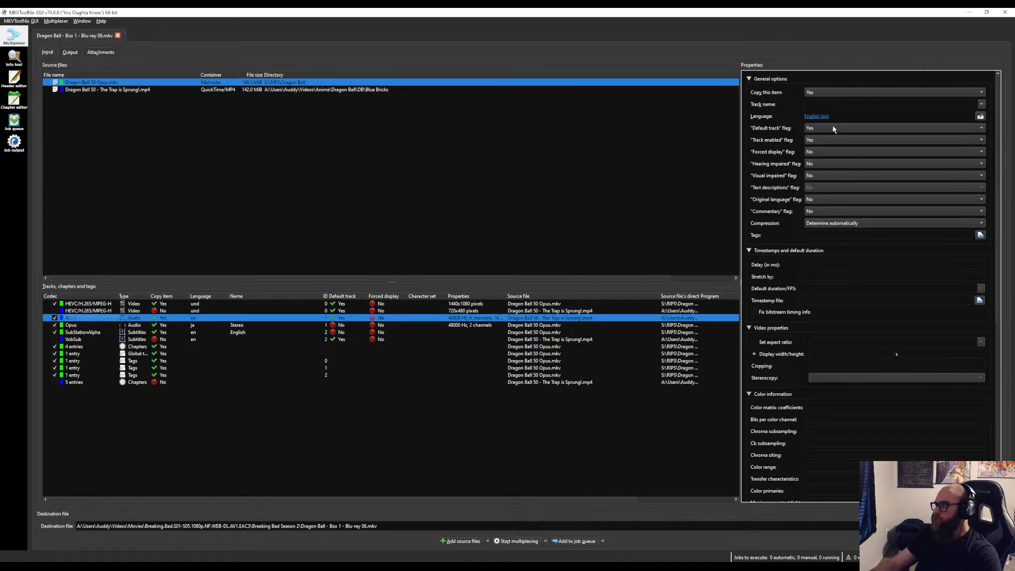
left_click(840, 105)
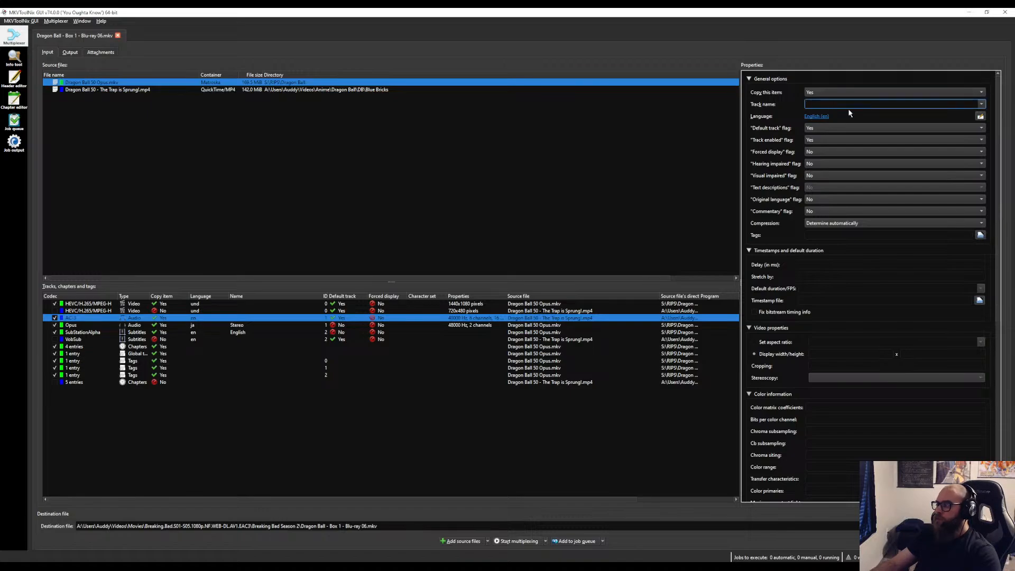
type("5.1")
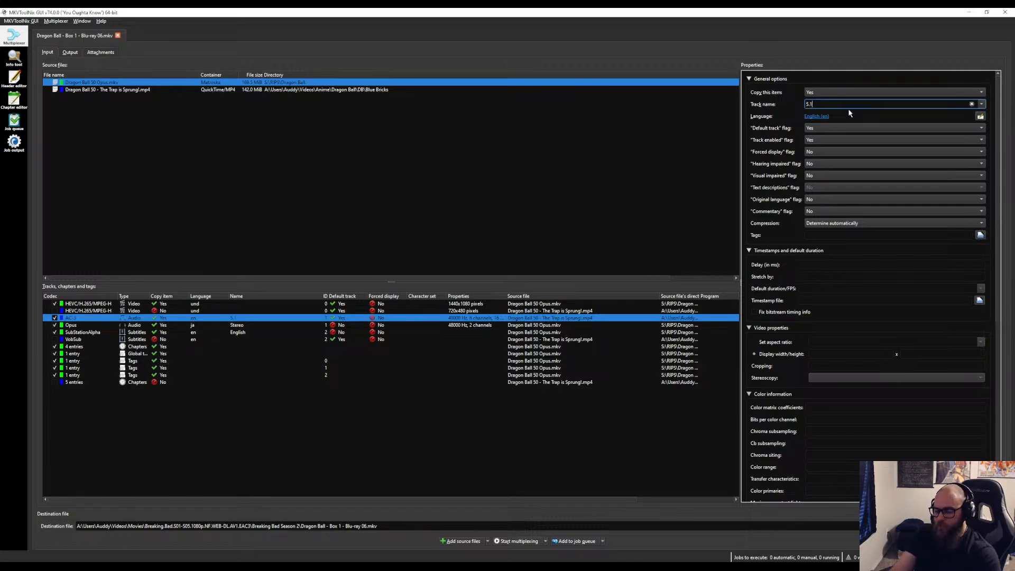
type(" Surround")
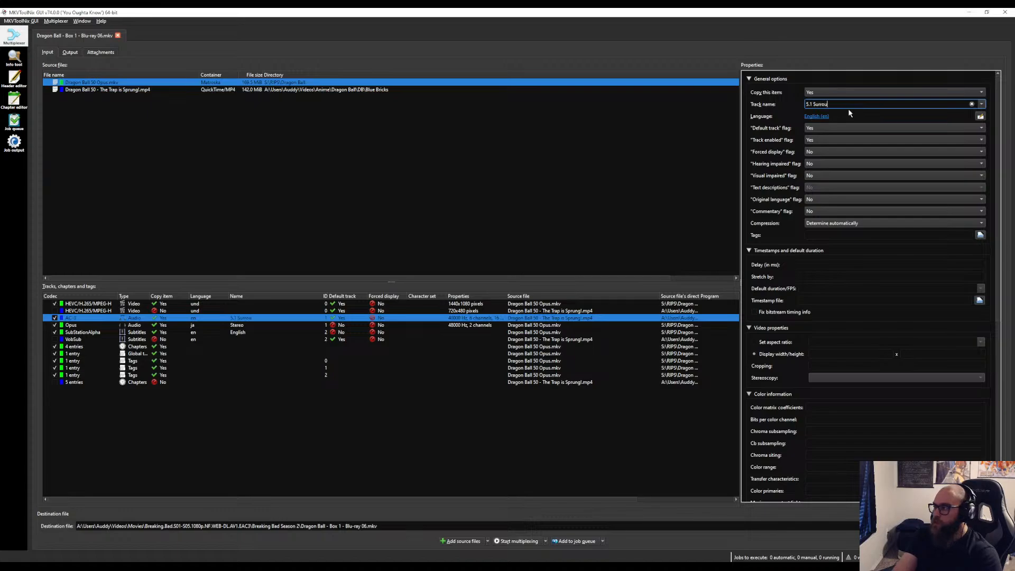
left_click(85, 325)
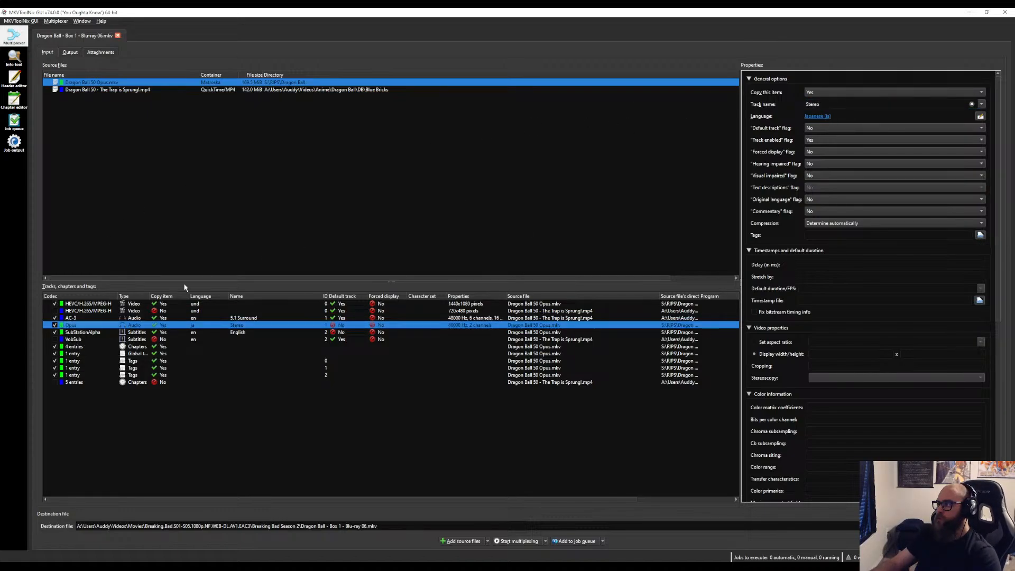
left_click(78, 318)
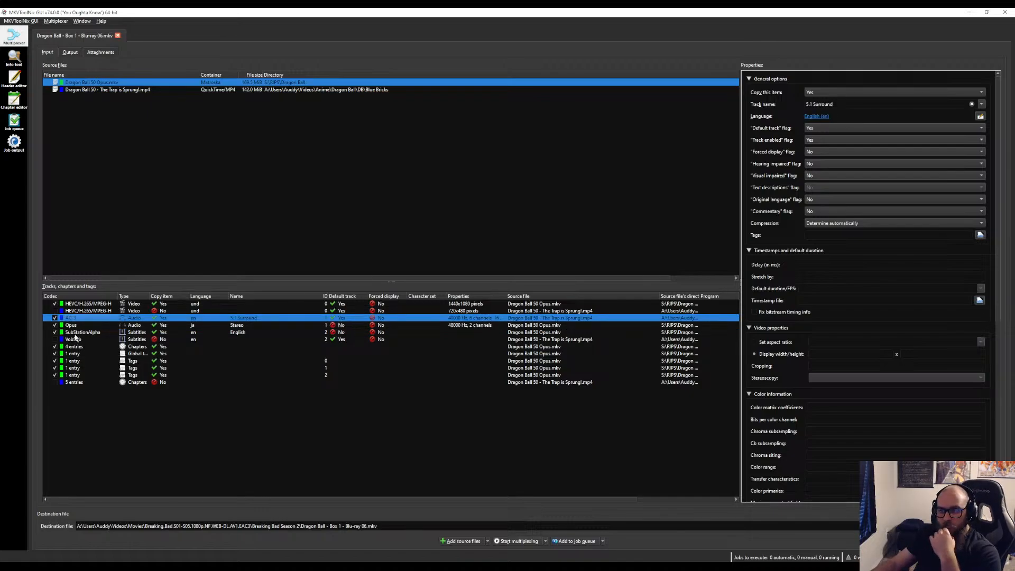
left_click(77, 333)
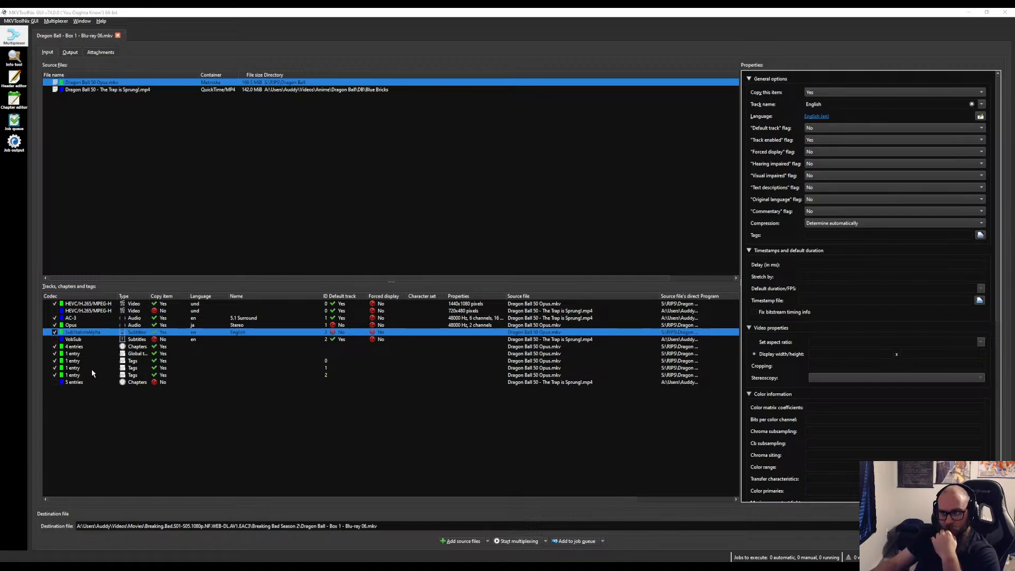
Check the properties of the global tags, track tags and 4-entry chapters from Dragon Ball 50 Opus.mkv.
left_click(80, 355)
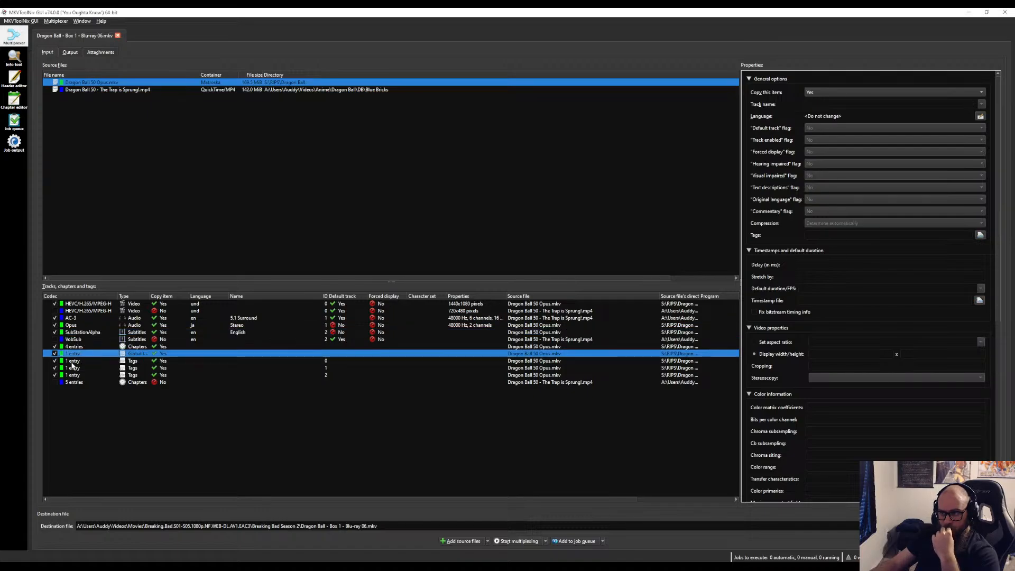
left_click(74, 362)
left_click(77, 368)
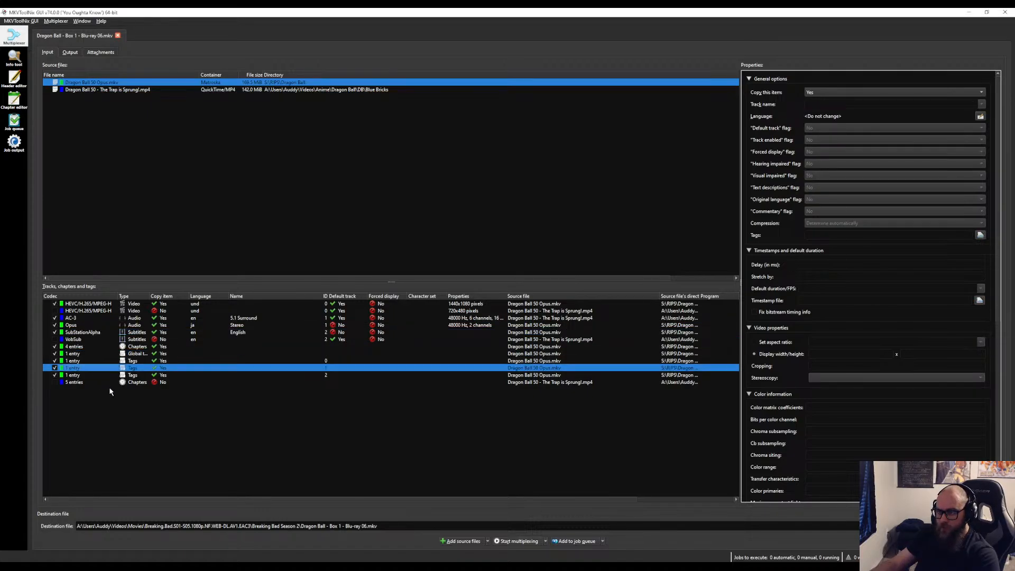
key("Up")
key("Up")
key("Up")
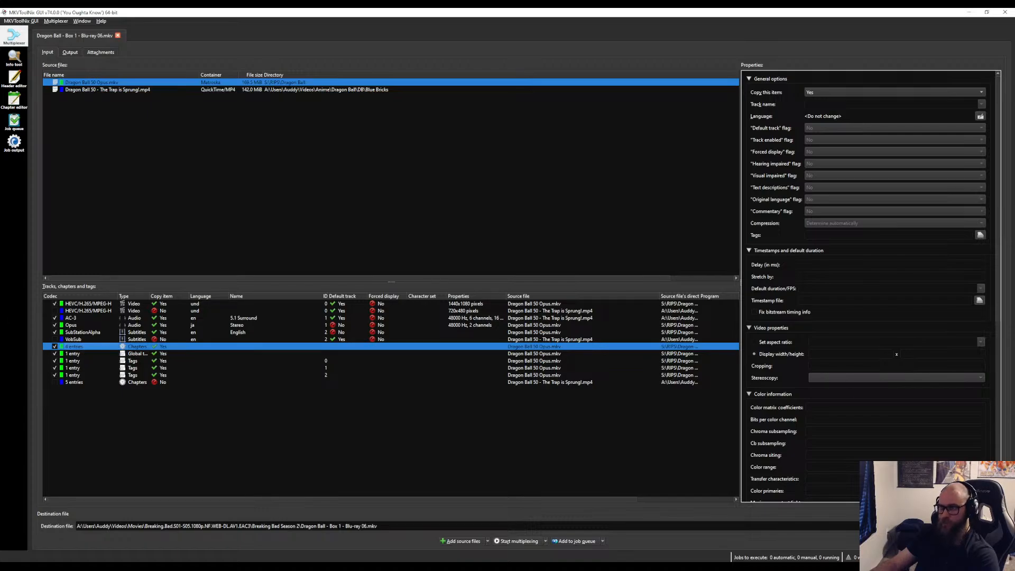
Switch to HandBrake, set the encode range to chapters 1 through 4, and close the HandBrake window.
key("alt+Tab")
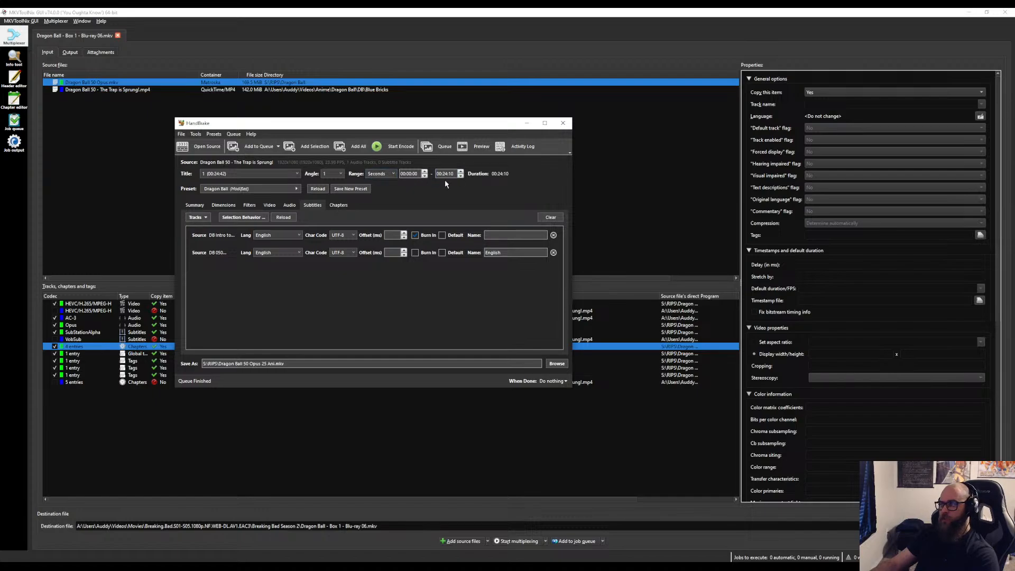
left_click(382, 174)
left_click(377, 182)
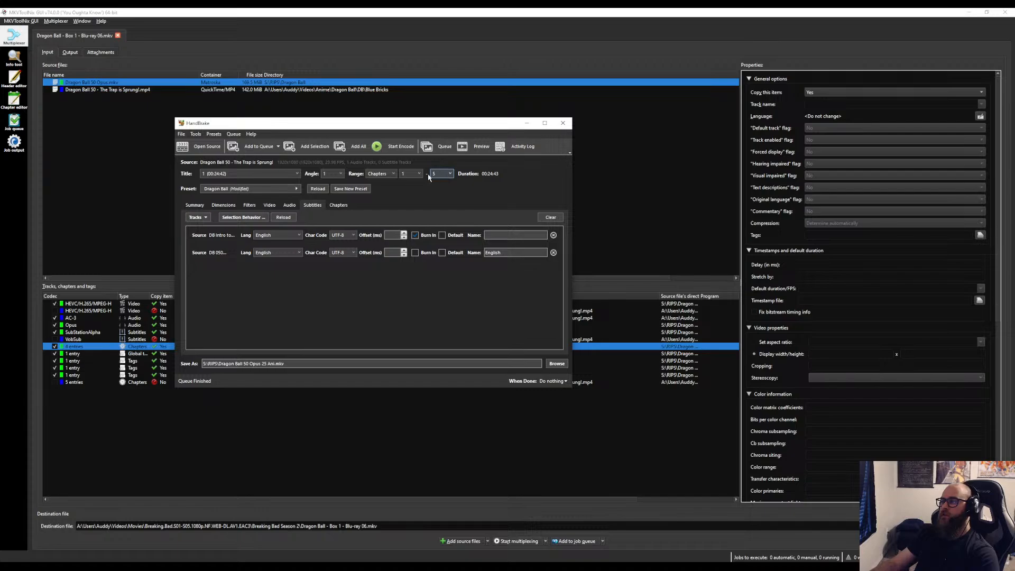
left_click(434, 175)
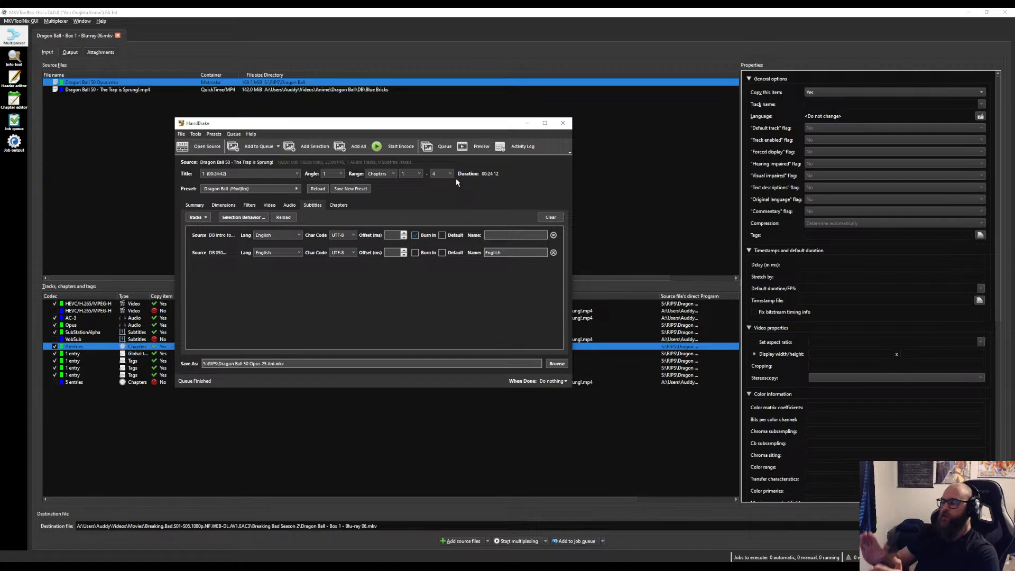
left_click(563, 123)
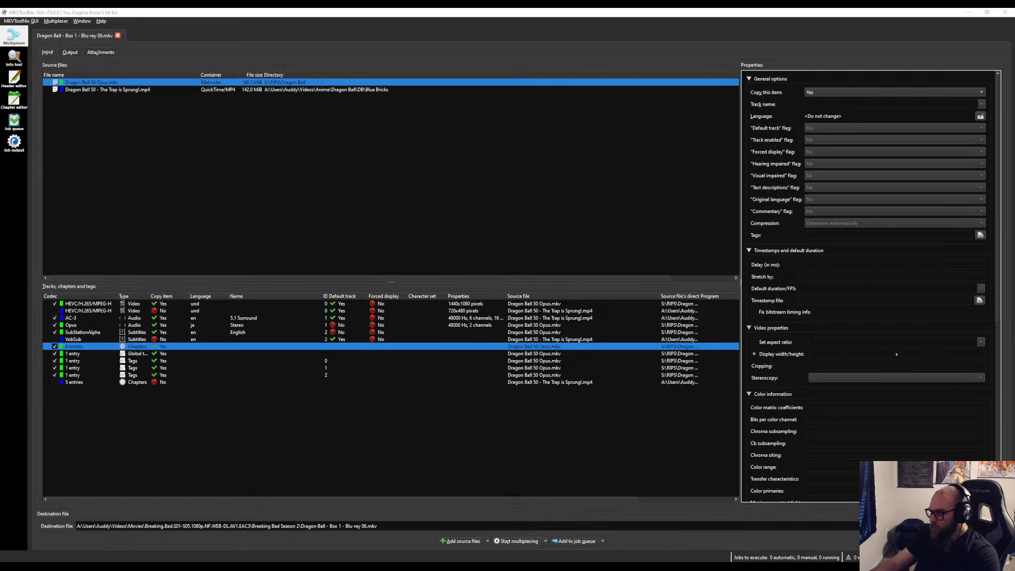
Browse for the multiplex destination to the Remastered folder inside Anime > Dragon Ball > DB.
left_click(1002, 526)
left_click(29, 75)
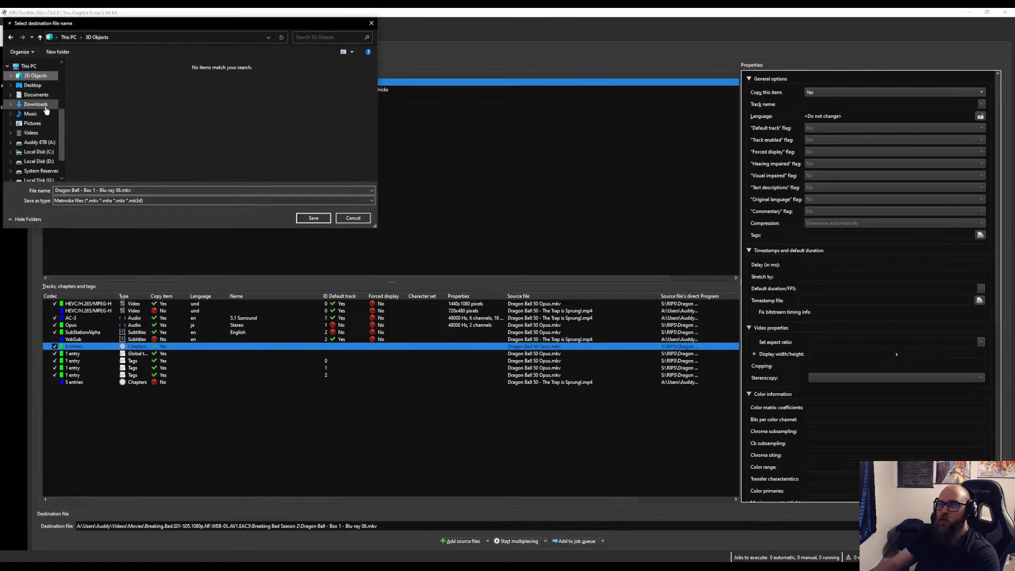
scroll(46, 110, "up", 5)
left_click(30, 78)
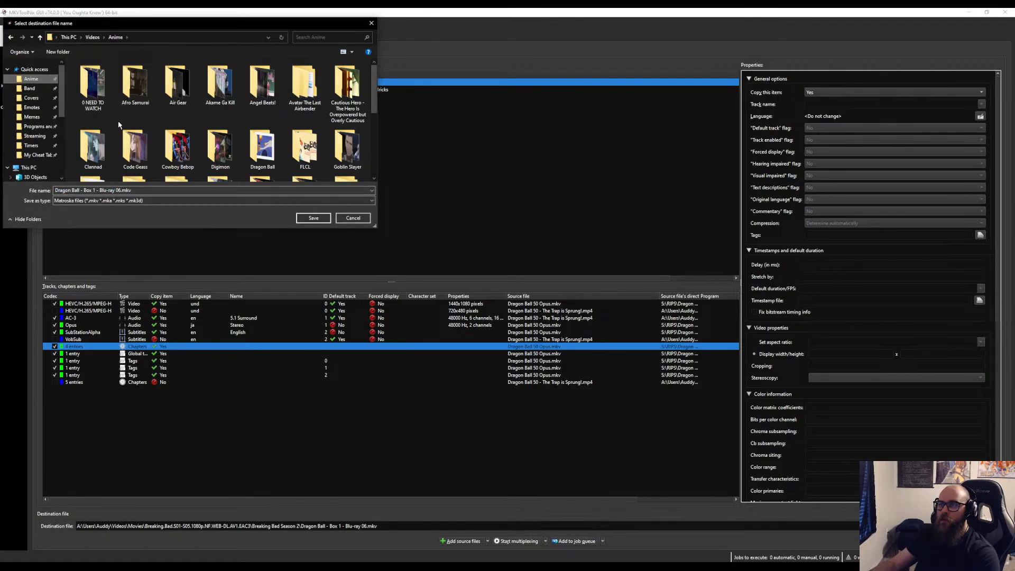
double_click(263, 146)
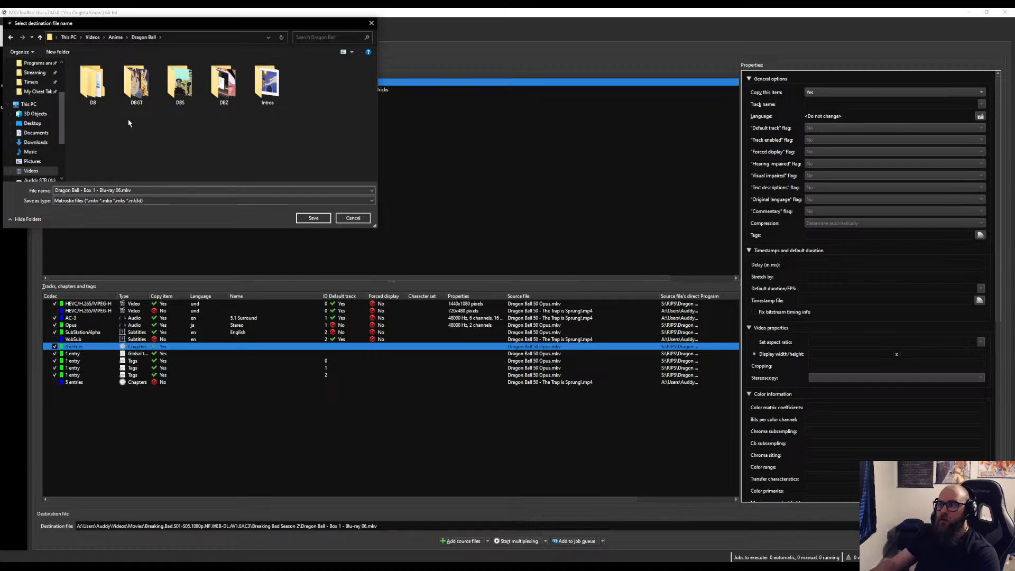
double_click(92, 82)
double_click(318, 82)
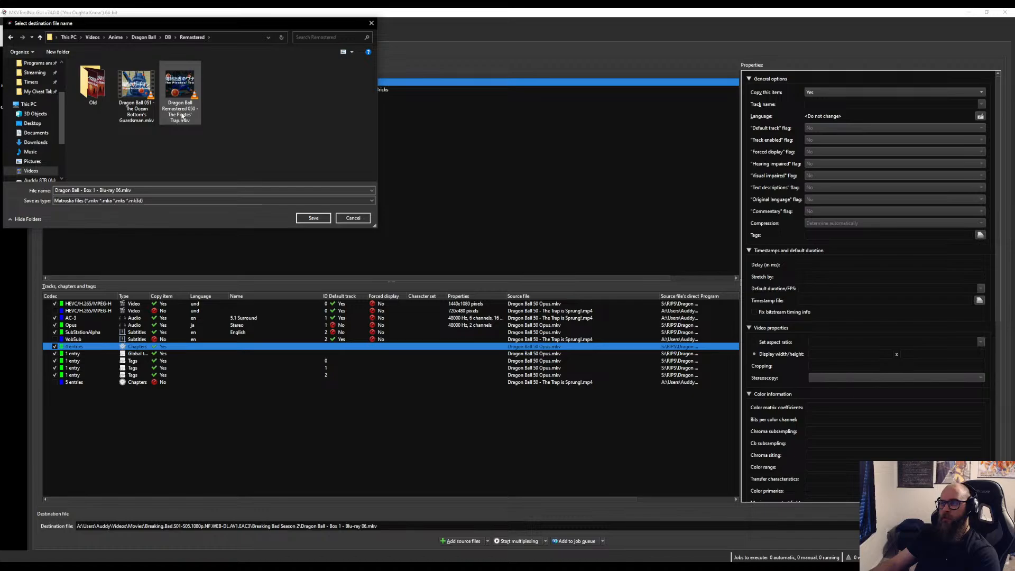
Set the destination file to Dragon Ball Remastered 050 - The Pirates' Trap.mkv in the Old subfolder.
left_click(92, 104)
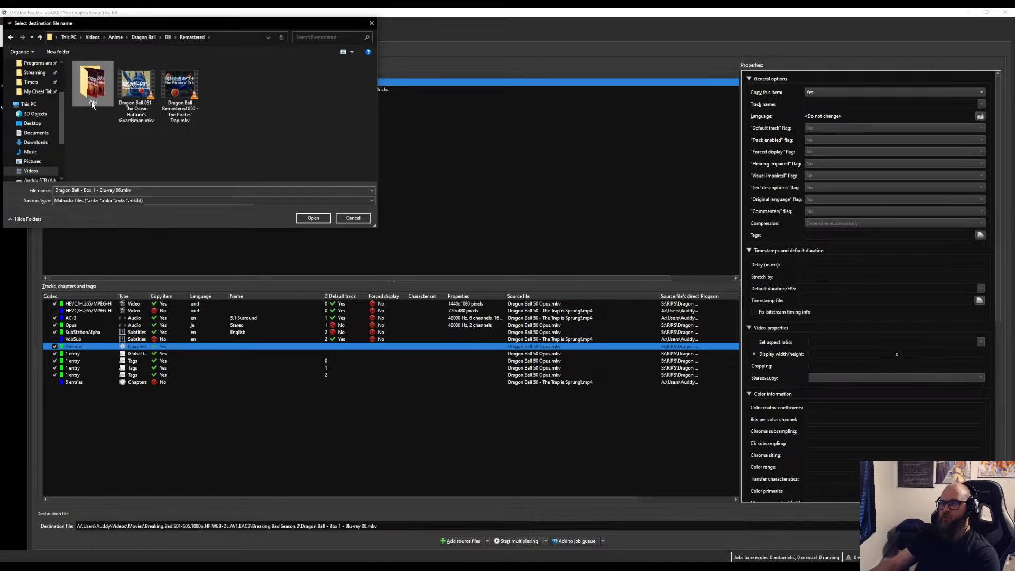
double_click(93, 104)
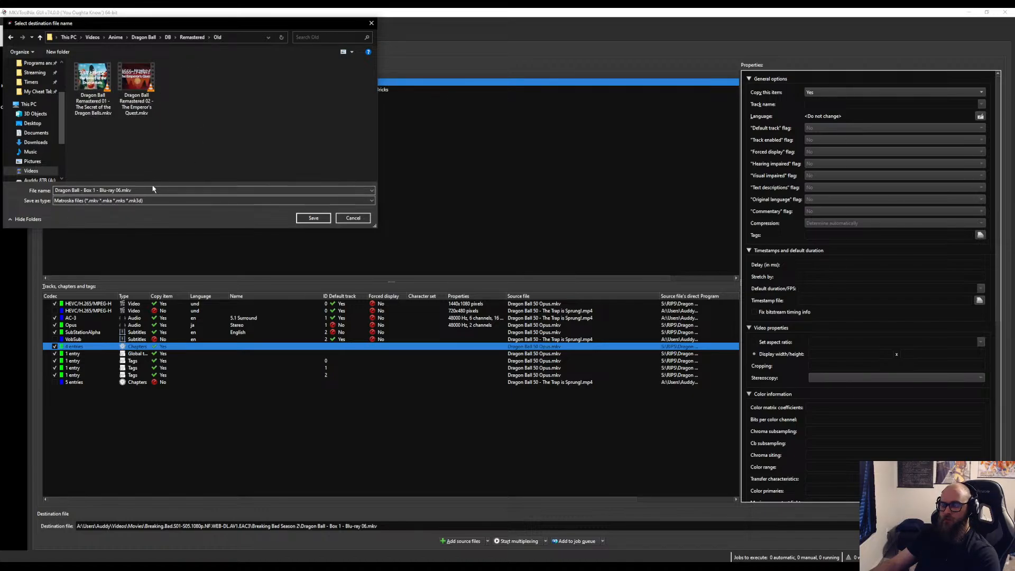
key("alt+Left")
left_click(184, 113)
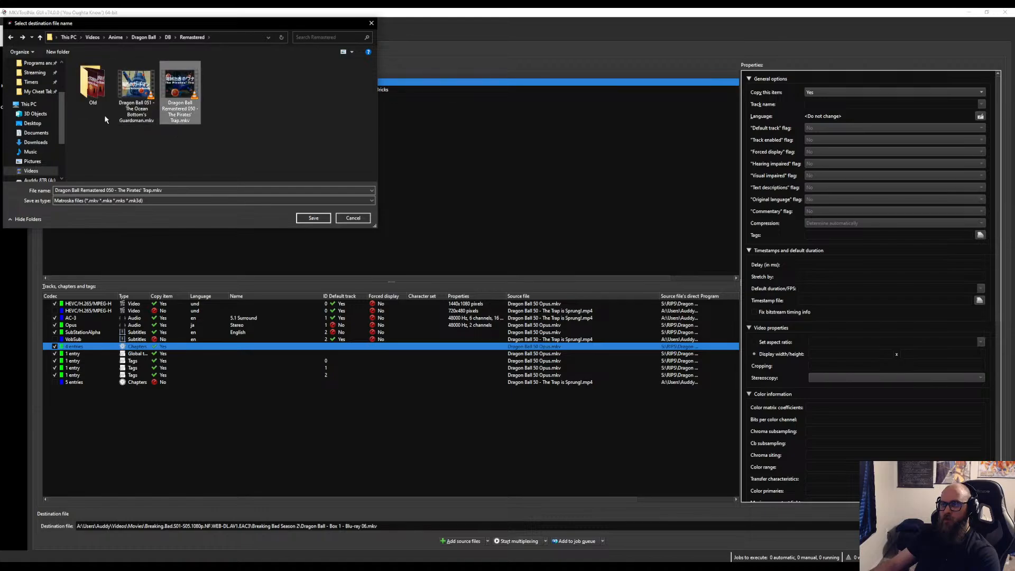
left_click(305, 219)
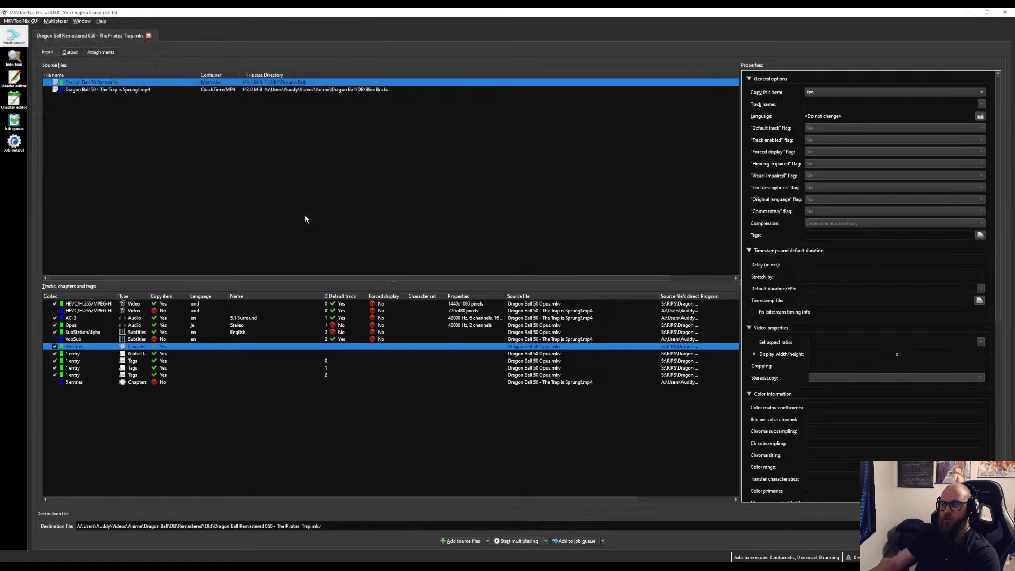
Start multiplexing episode 50 and close MKVToolNix.
left_click(513, 543)
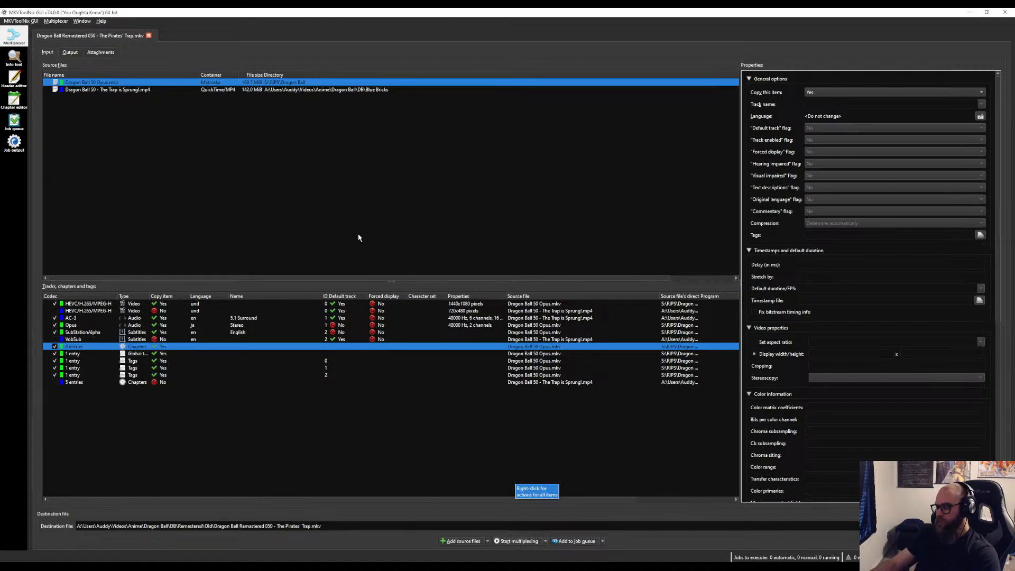
left_click(1006, 12)
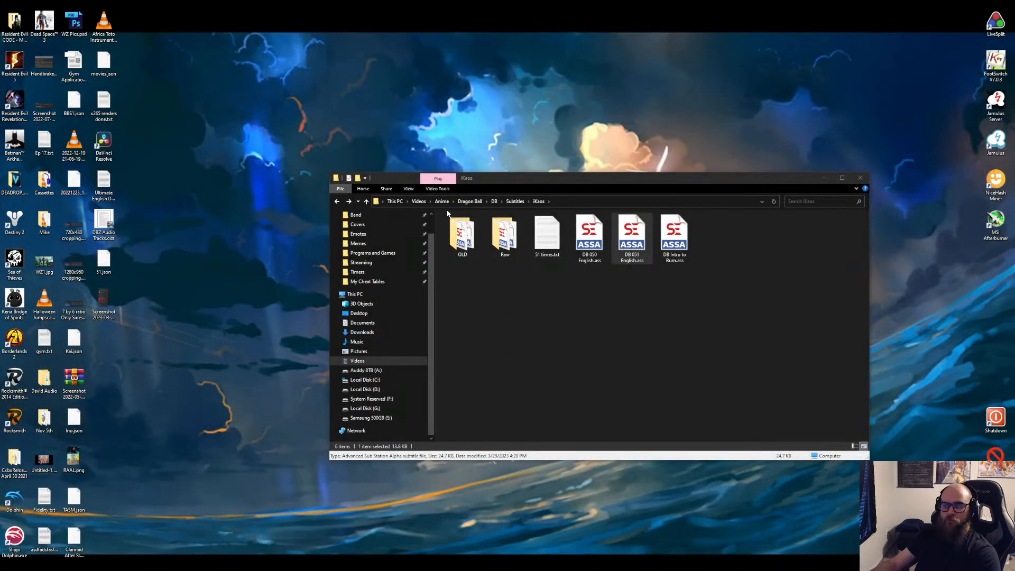
In File Explorer, go to Dragon Ball > DB > Remastered > Old and select the multiplexed episode 50 file.
left_click(470, 200)
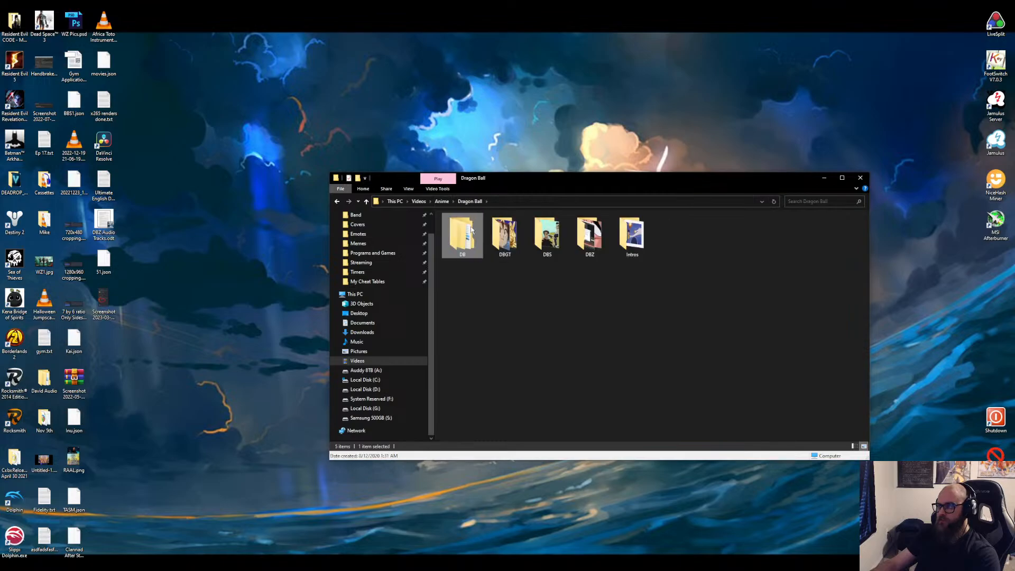
double_click(471, 229)
double_click(675, 233)
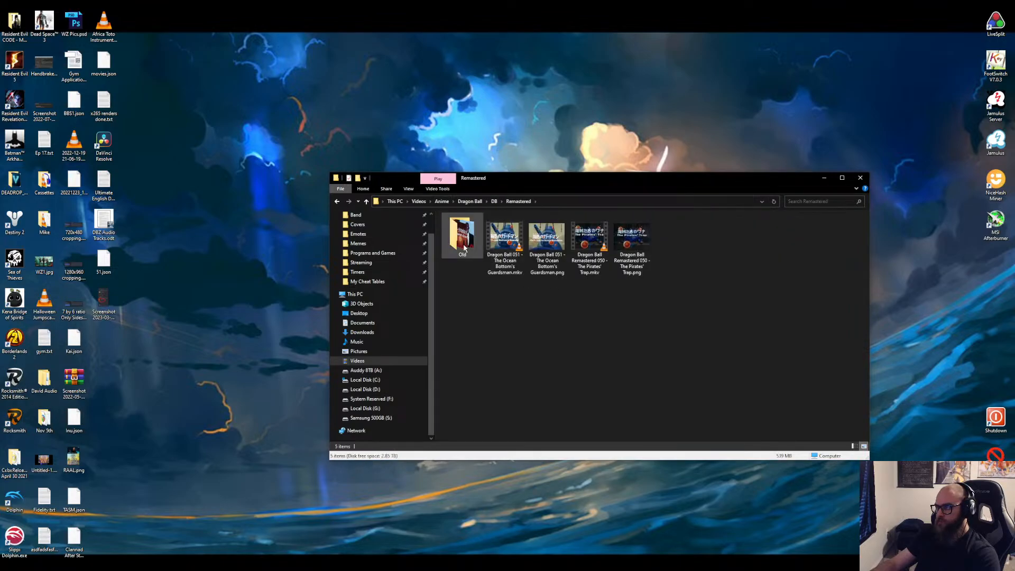
double_click(464, 244)
left_click(645, 245)
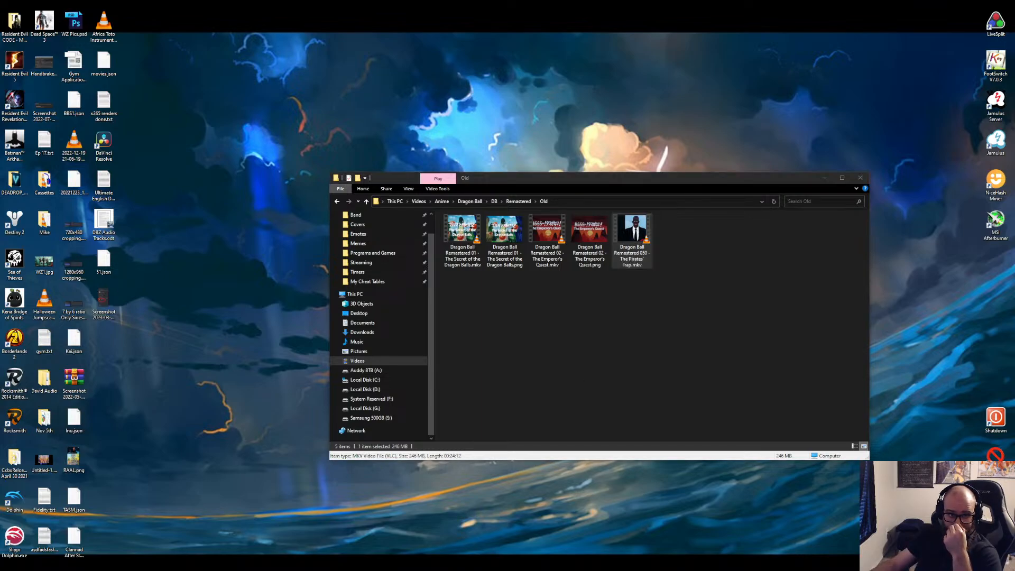
Bring up the RIPS\Dragon Ball folder window to compare Dragon Ball 50 Opus.mkv with the multiplexed file, and move it away again.
left_click_drag(0, 135, 690, 192)
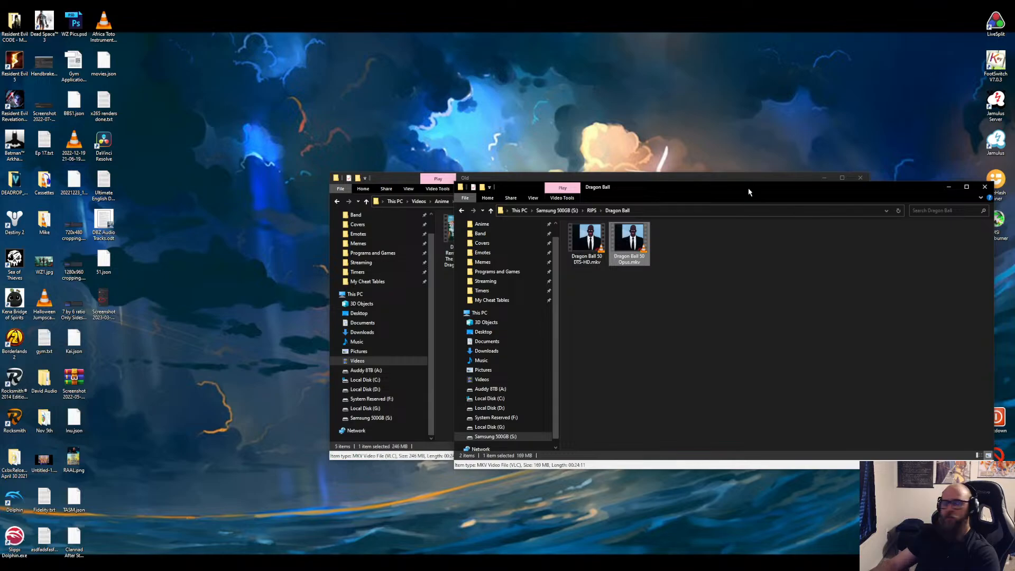
left_click_drag(749, 192, 1014, 192)
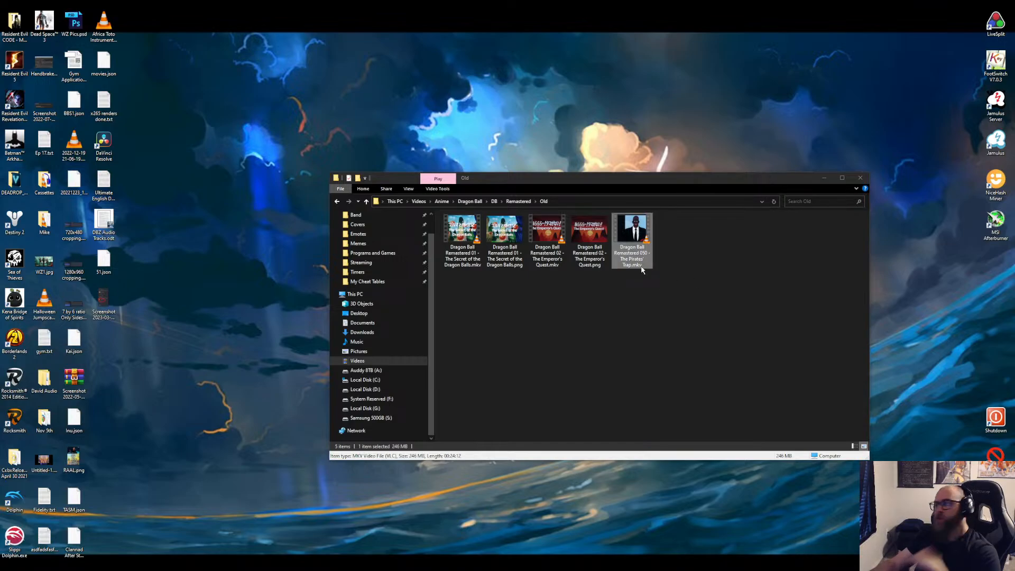
left_click(638, 247)
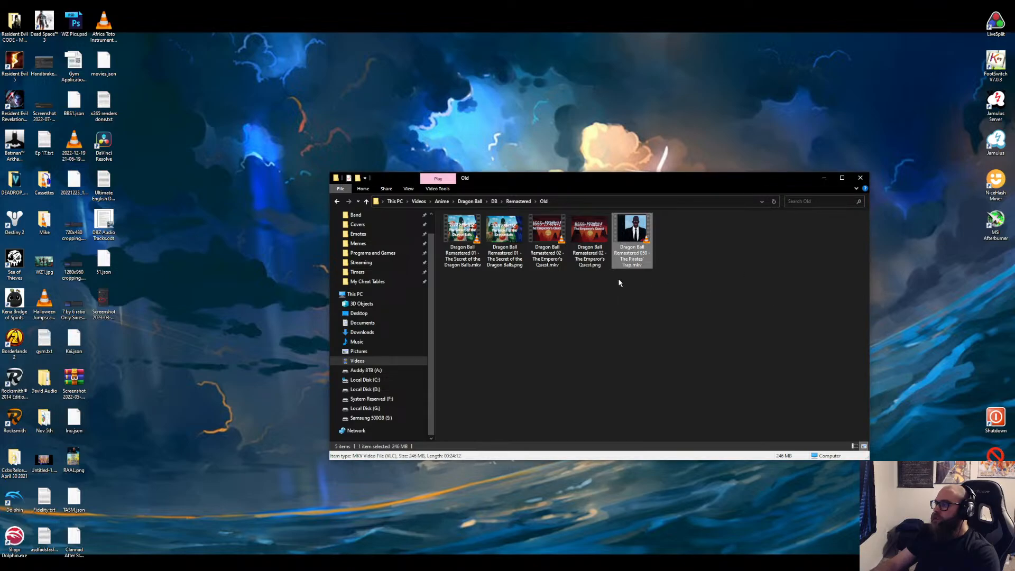
Open Dragon Ball Remastered 050 - The Pirates' Trap.mkv in Mp3tag and place its window beside the Old folder.
right_click(638, 238)
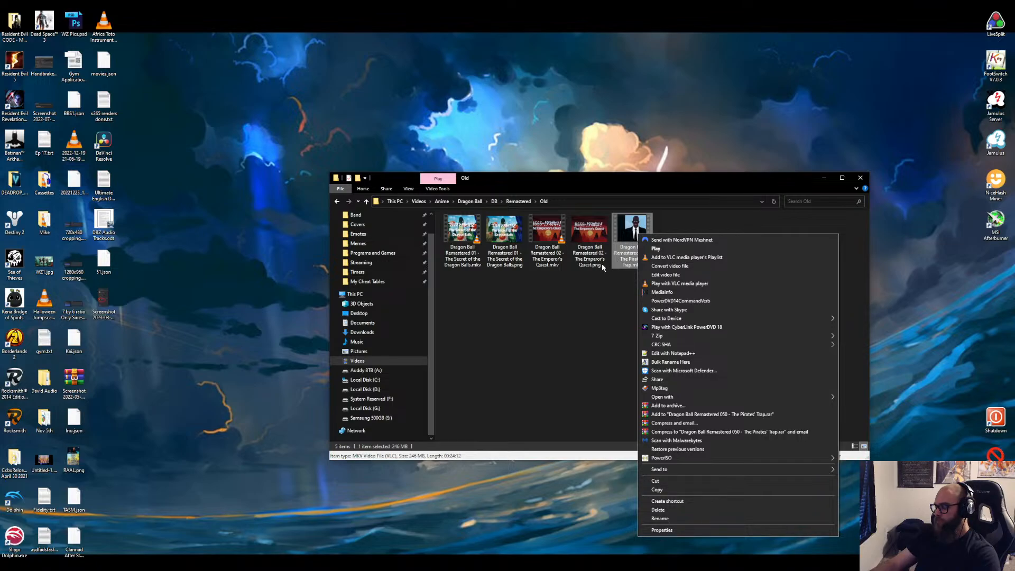
left_click(646, 387)
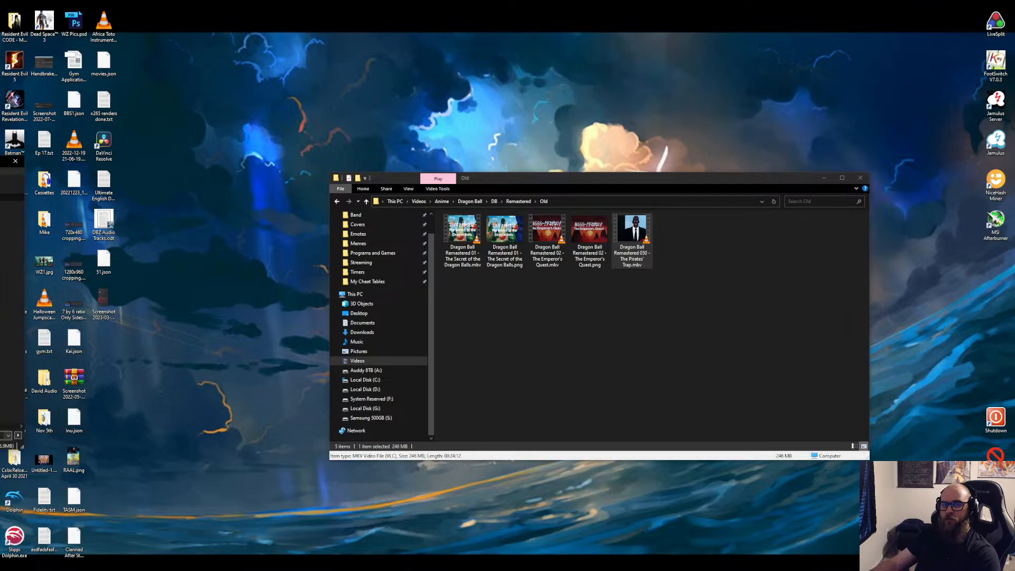
left_click_drag(475, 83, 453, 74)
left_click(728, 324)
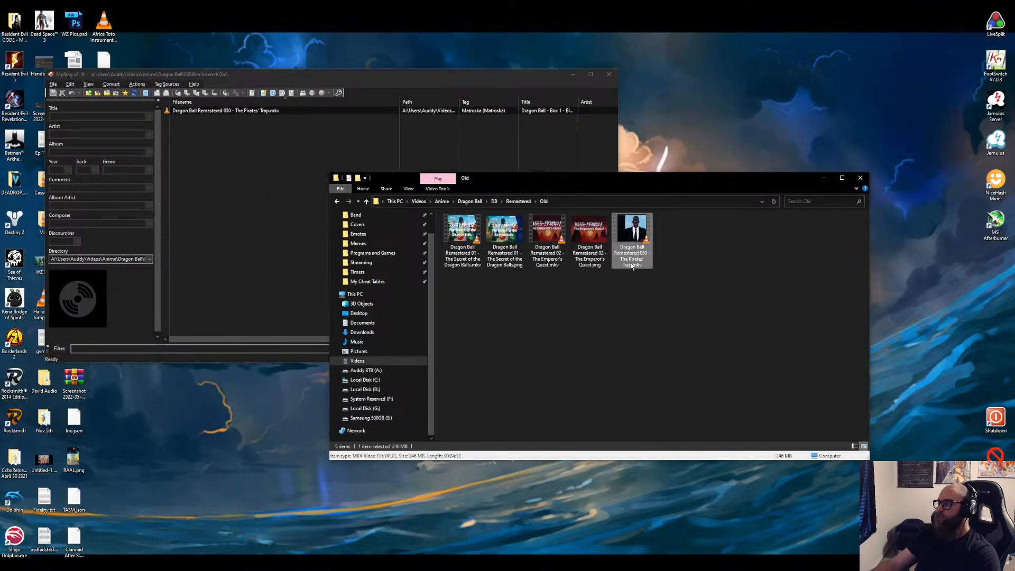
Open the multiplexed episode 50 file in VLC and skip ahead to the episode title card at about 03:45, keeping playback paused there.
double_click(631, 266)
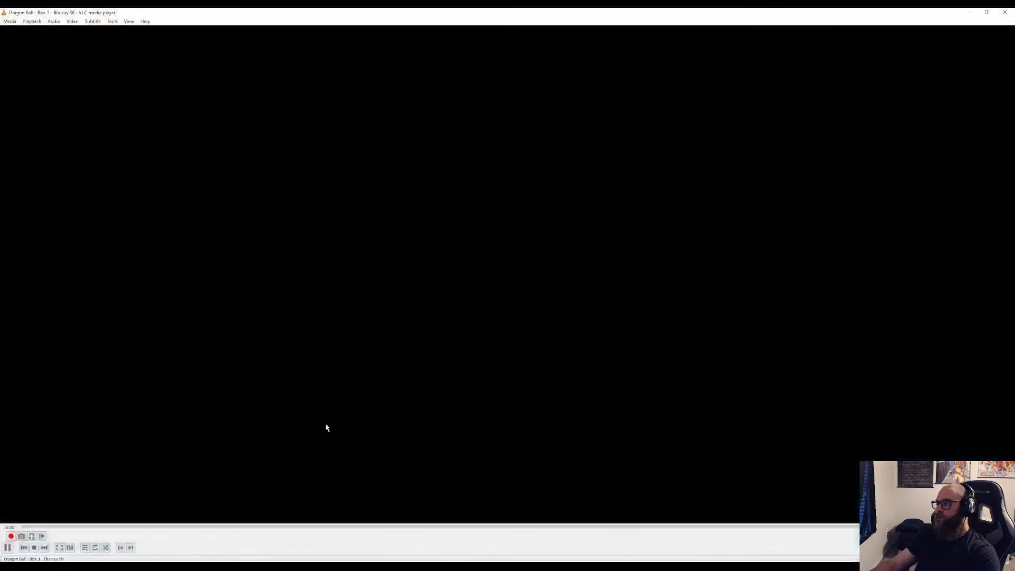
key("space")
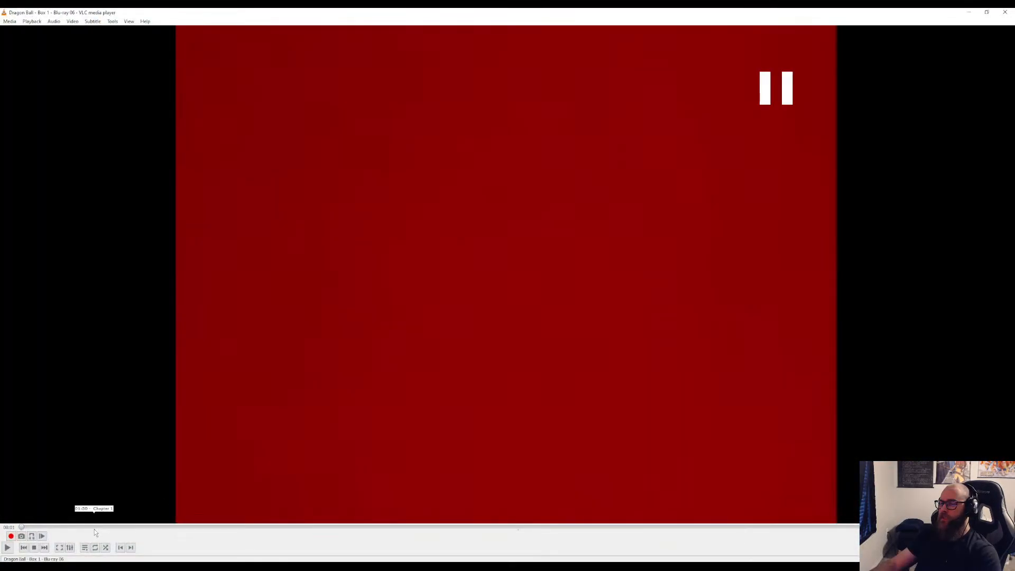
left_click(94, 527)
key("Right")
key("Right")
key("Right")
key("Right")
key("Right")
key("Right")
key("Right")
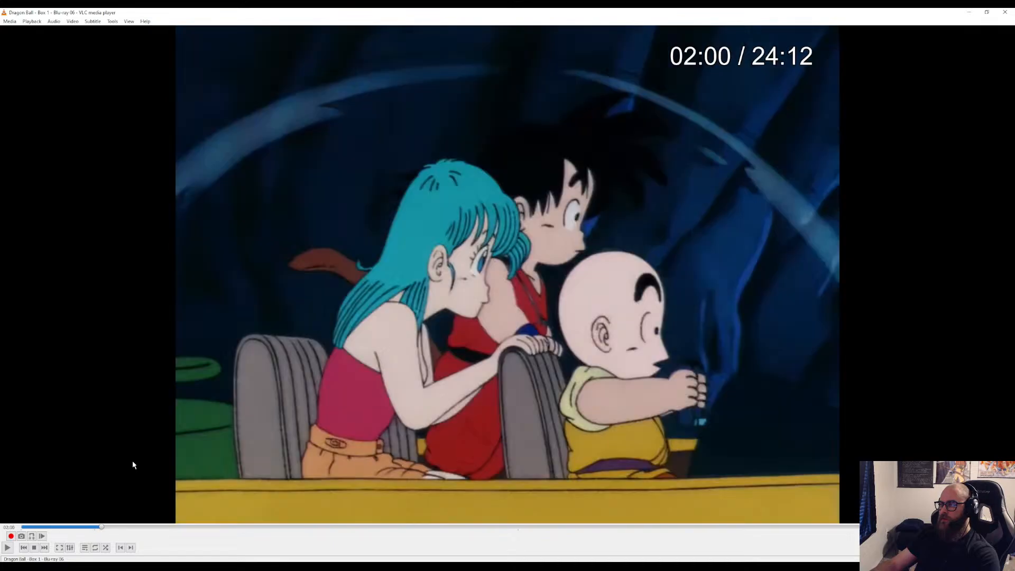
key("Right")
key("Right")
key("Right")
key("Right")
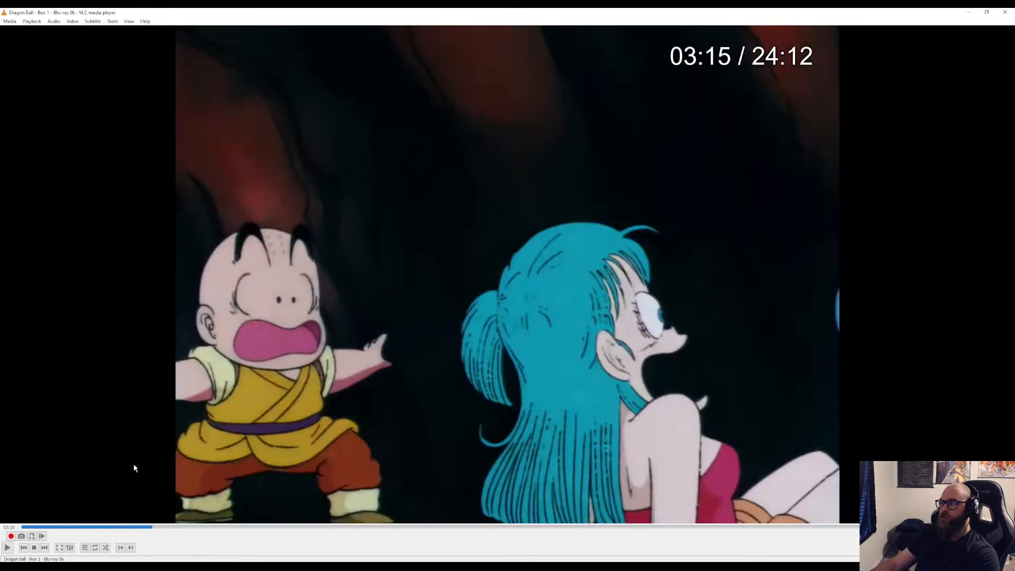
key("Right")
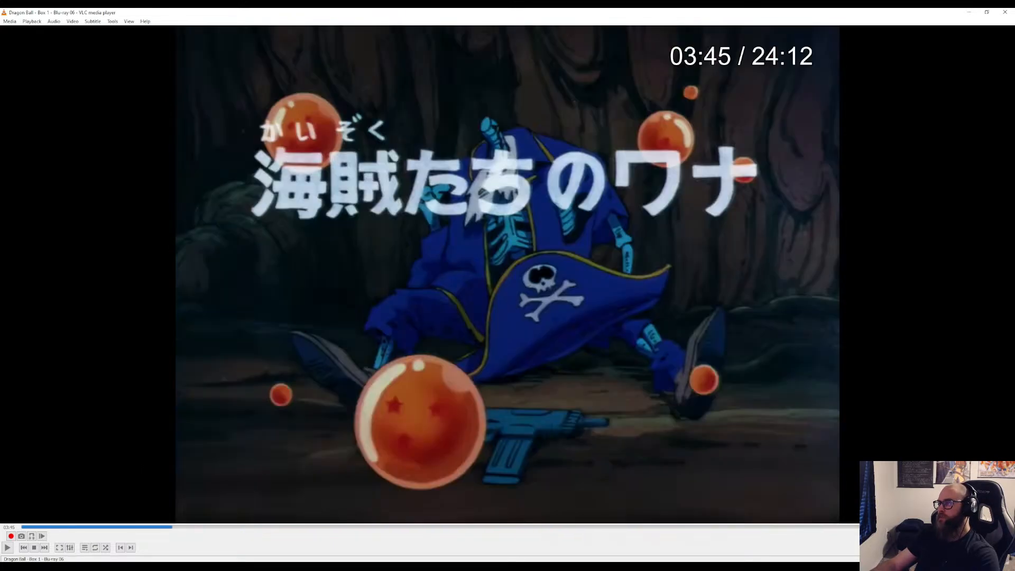
key("Right")
key("Left")
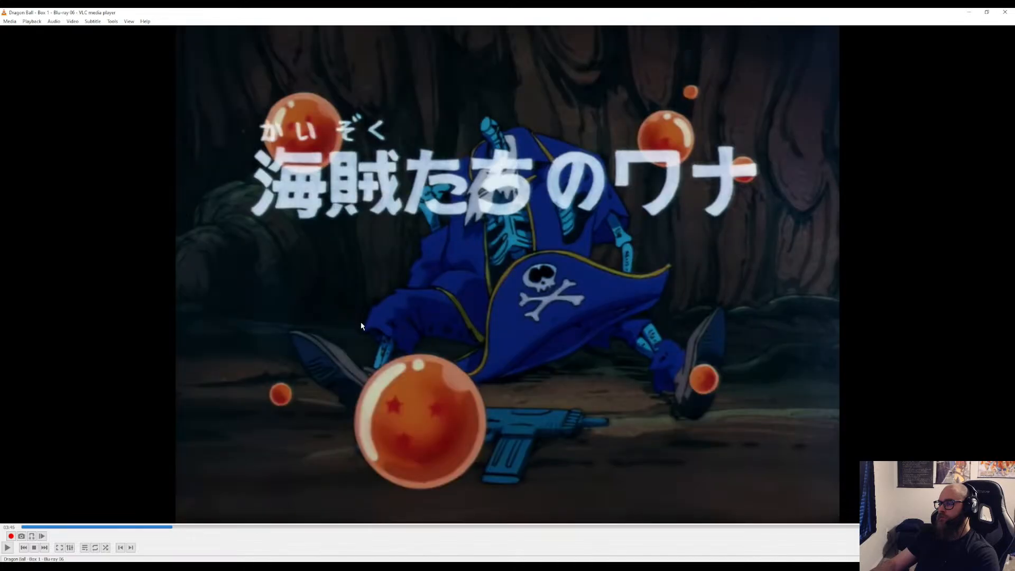
key("space")
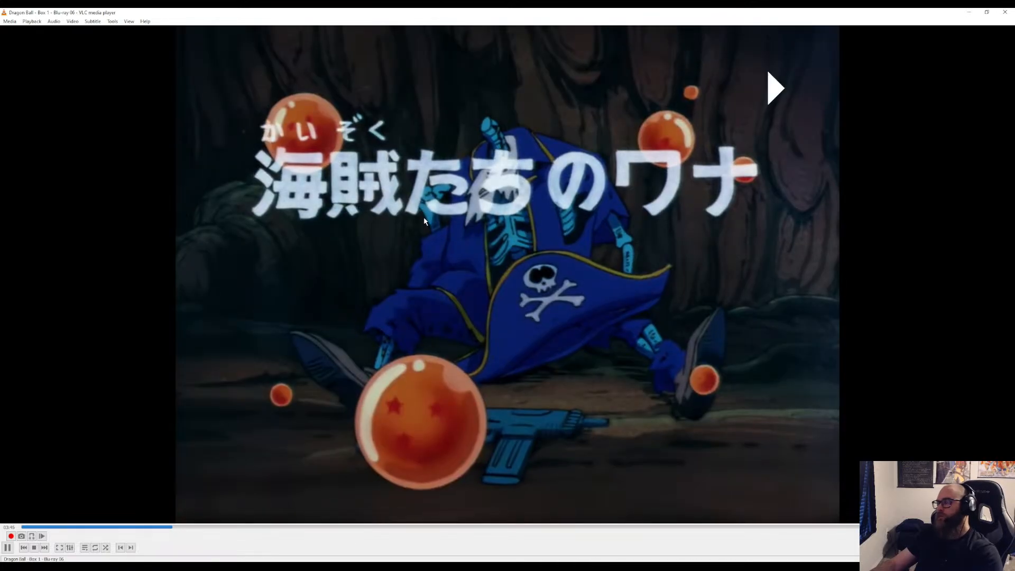
key("space")
left_click(93, 21)
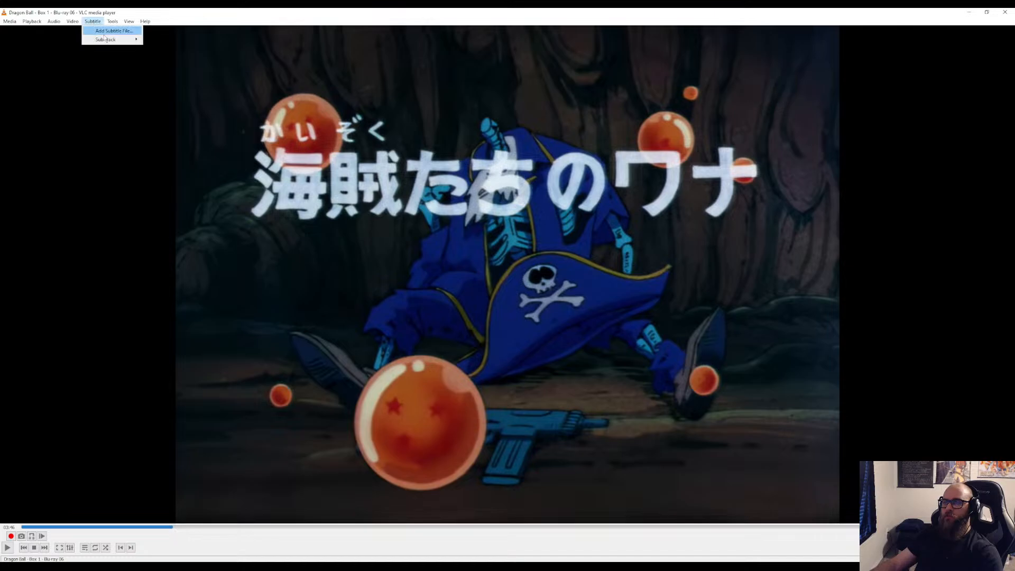
left_click(106, 32)
left_click(372, 23)
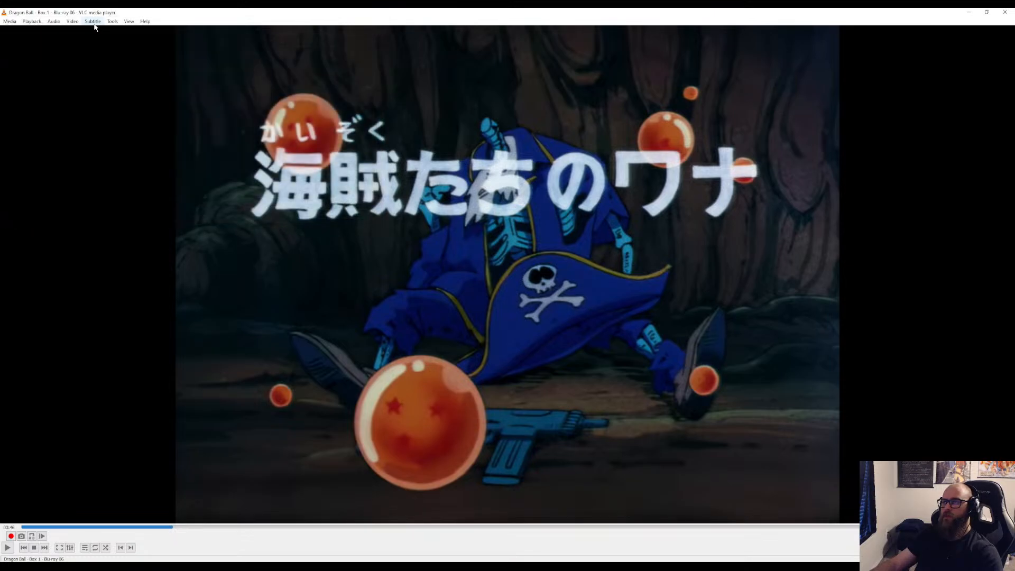
Enable the episode's subtitle track in VLC and replay to the title card, pausing at 03:42 with the translated title displayed.
left_click(92, 21)
mouse_move(114, 40)
left_click(185, 49)
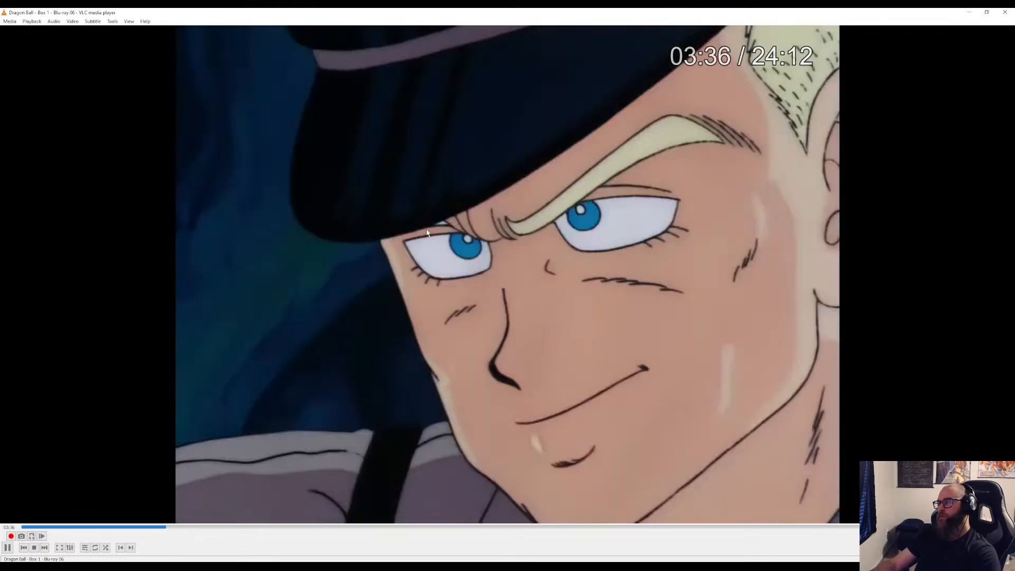
key("space")
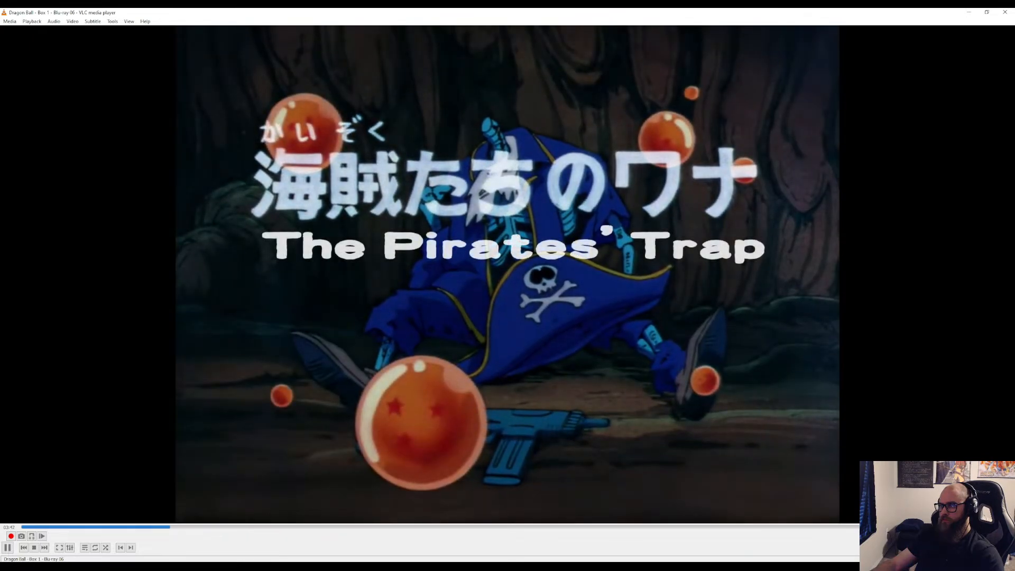
key("space")
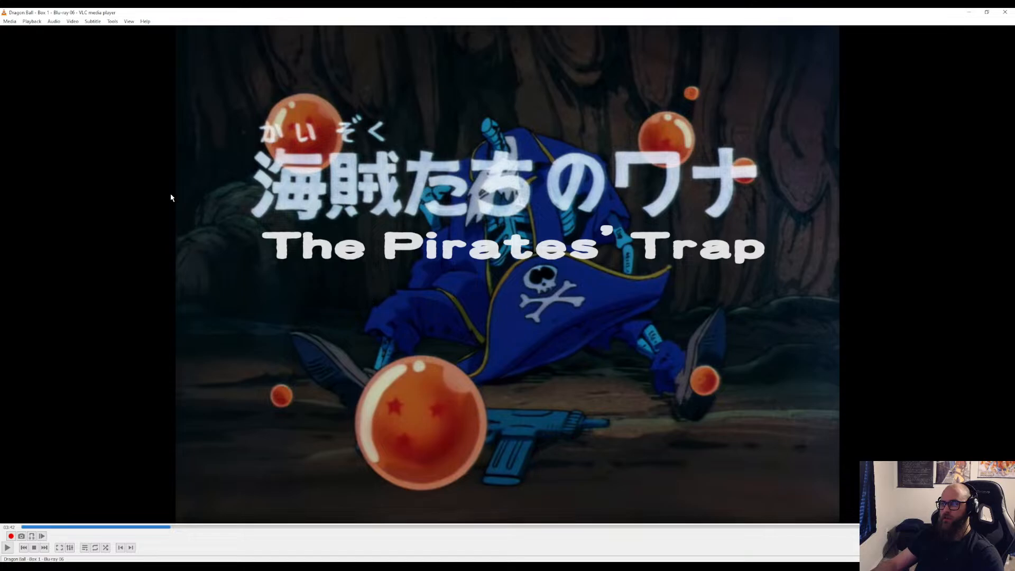
Go up to the Remastered folder and view Dragon Ball Remastered 050 - The Pirates' Trap.png as a title-card reference, closing it again.
left_click_drag(390, 12, 440, 365)
left_click(518, 201)
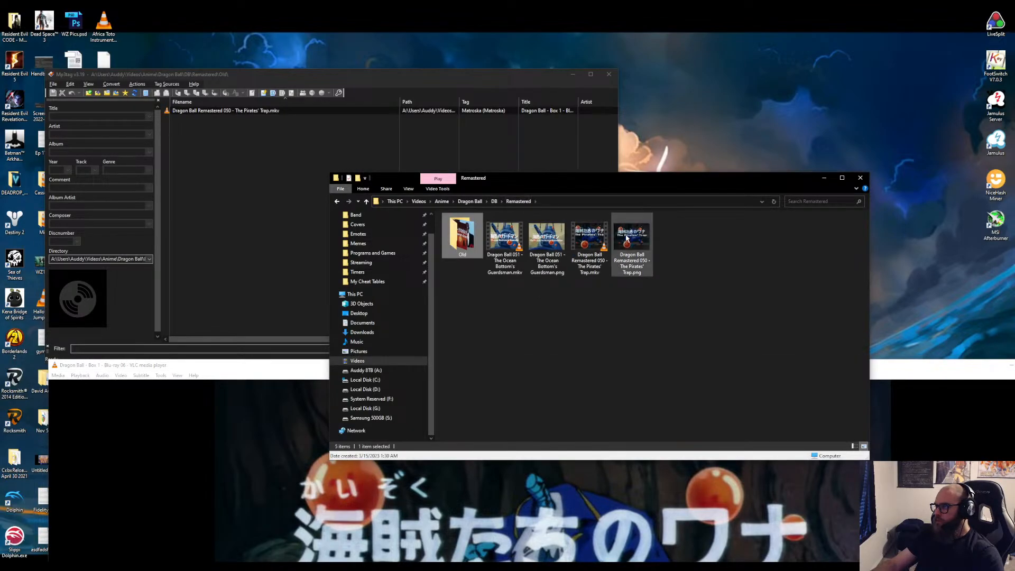
left_click(626, 237)
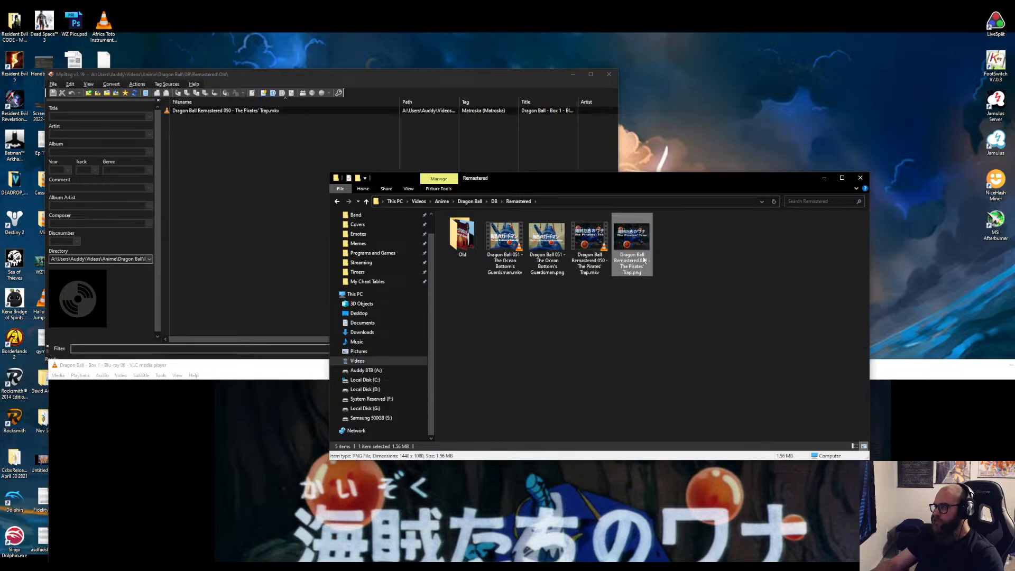
double_click(629, 269)
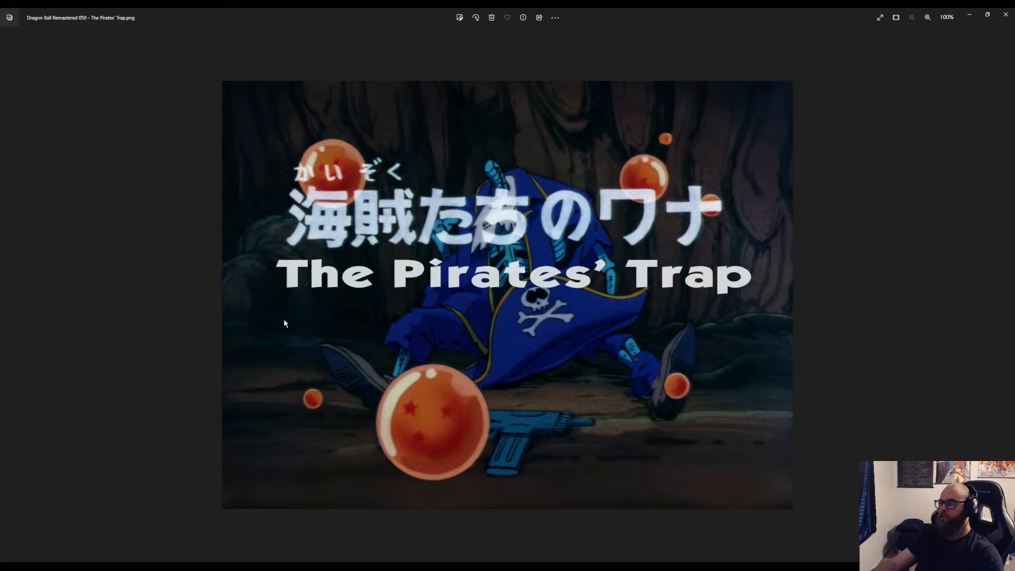
key("alt+F4")
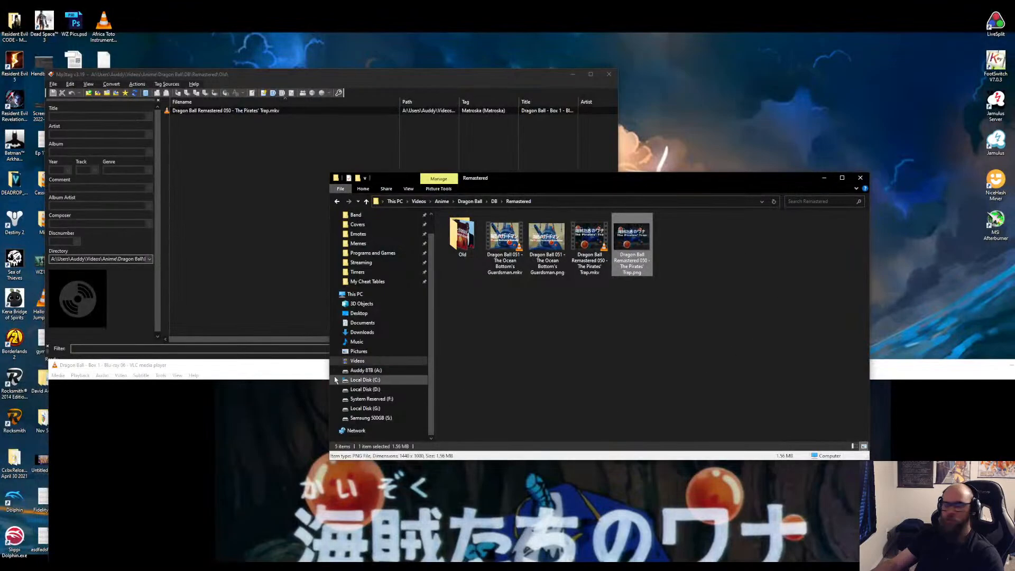
Return to the paused video in VLC, take a snapshot of the subtitled title card, and close the player.
left_click_drag(277, 364, 264, 9)
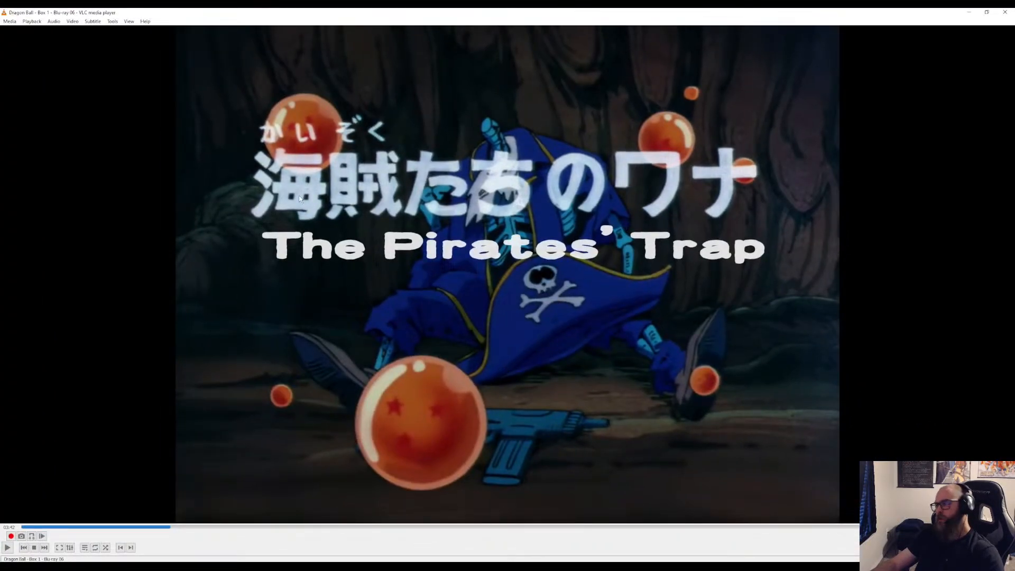
left_click(22, 537)
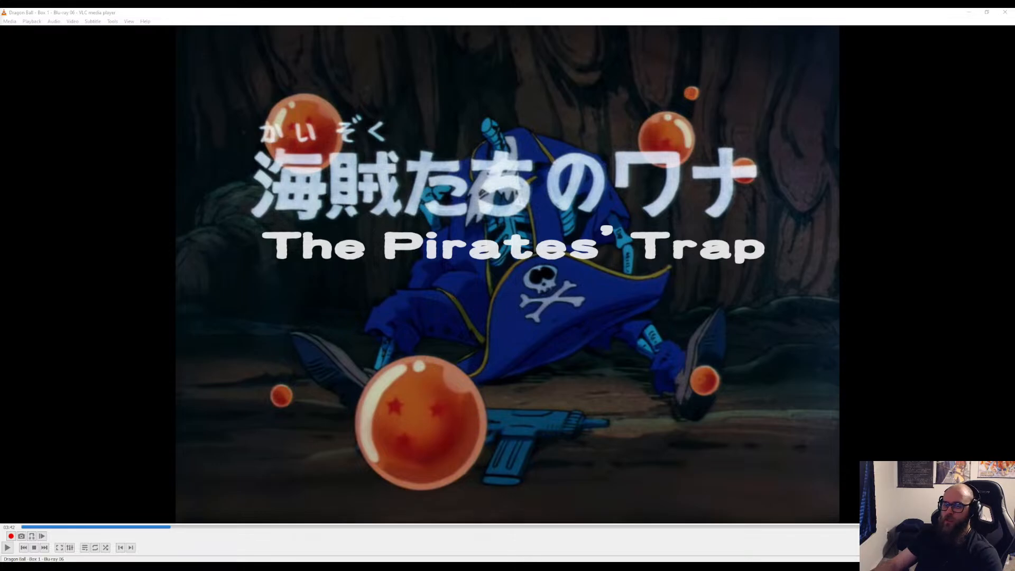
left_click(1005, 11)
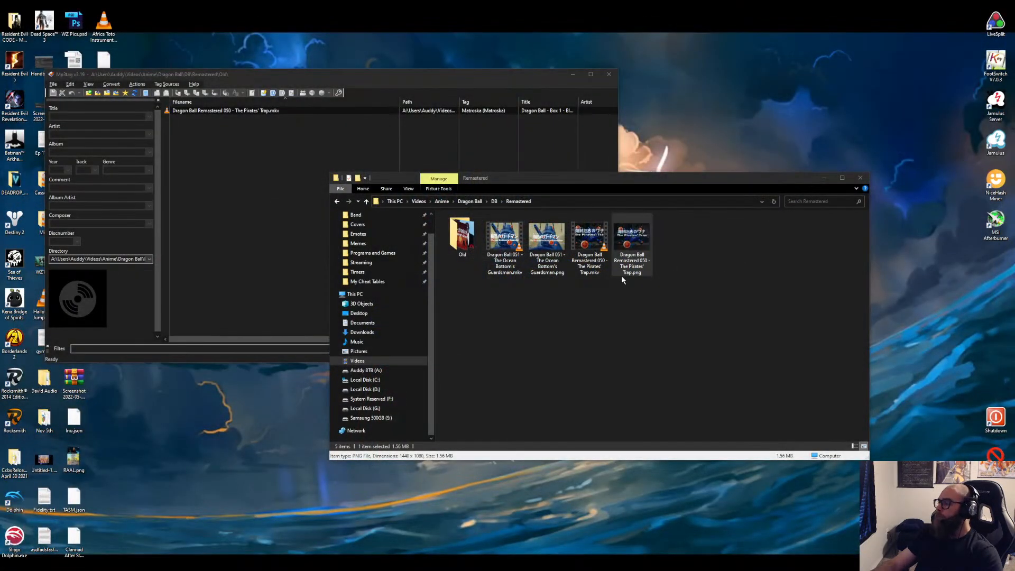
Find the new vlcsnap title-card image in the Pictures folder and transfer it to the Remastered folder.
left_click(358, 351)
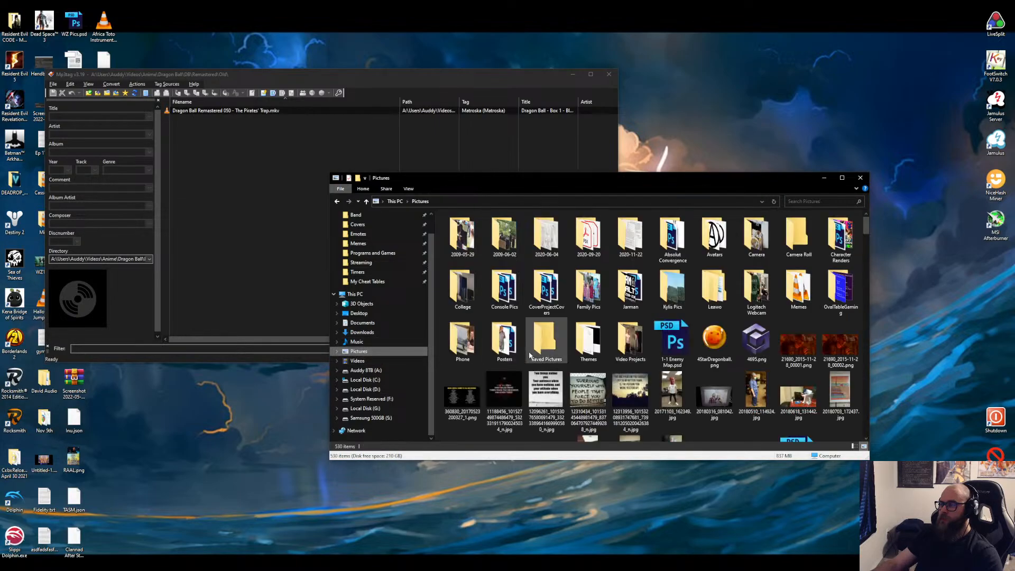
left_click(548, 400)
scroll(547, 400, "down", 15)
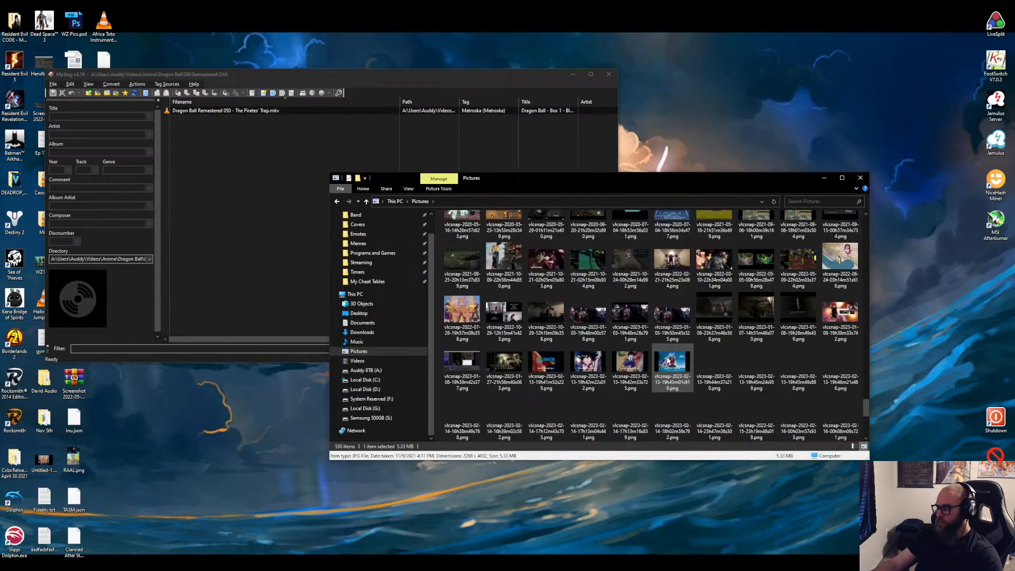
left_click(667, 360)
scroll(667, 360, "down", 2)
scroll(677, 324, "up", 4)
scroll(677, 323, "down", 4)
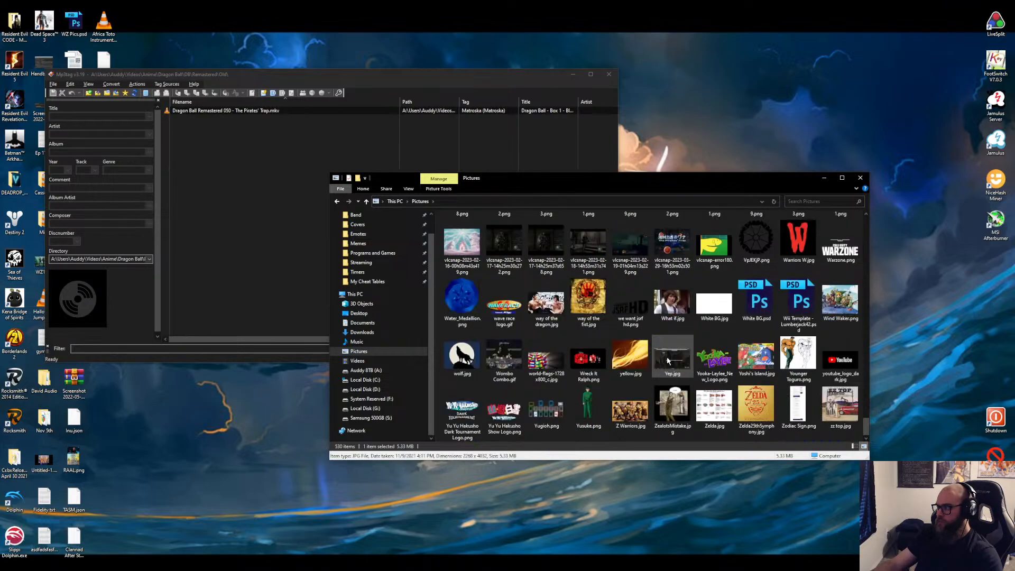
left_click(677, 243)
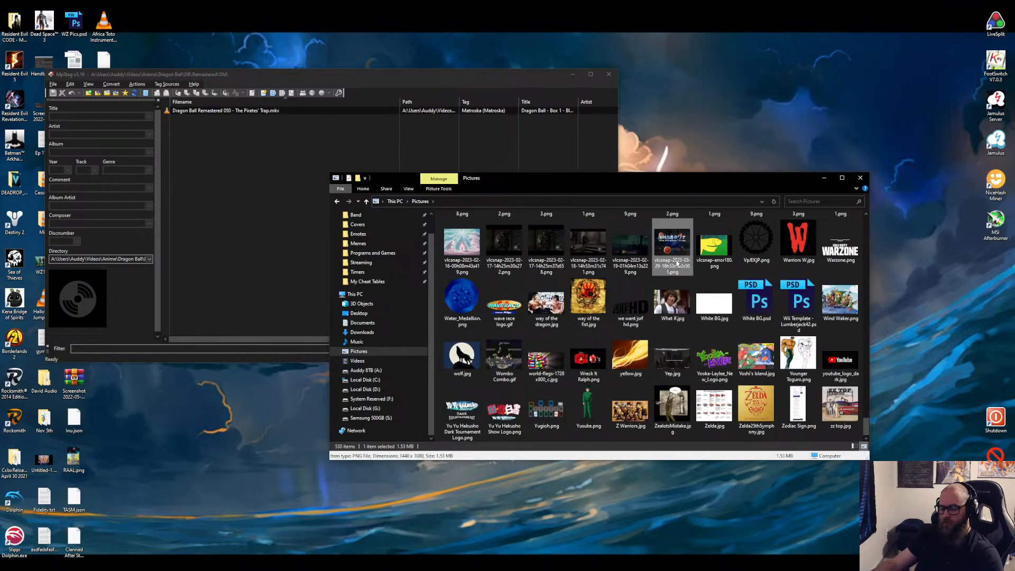
key("alt+Left")
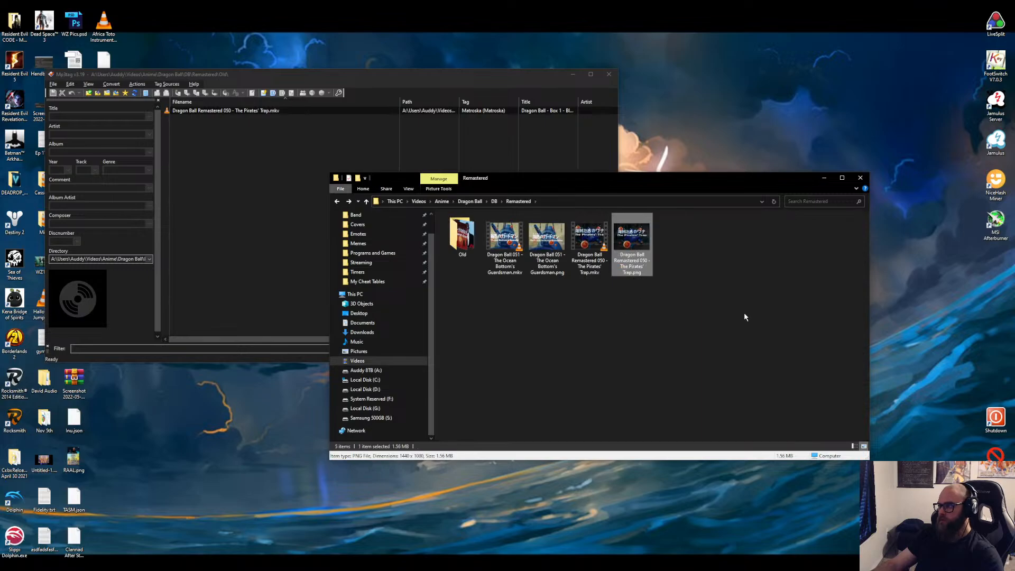
key("ctrl+v")
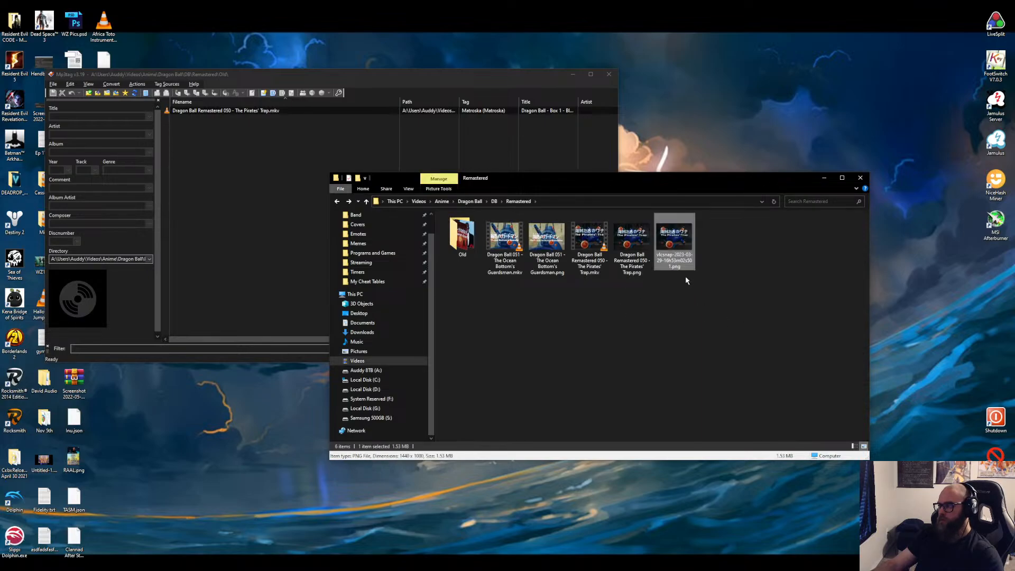
Move the snapshot into the Old folder and rename it Dragon Ball Remastered 050 - The Pirates' Trap.png, reusing the existing PNG's name.
left_click_drag(682, 258, 461, 254)
left_click(648, 257)
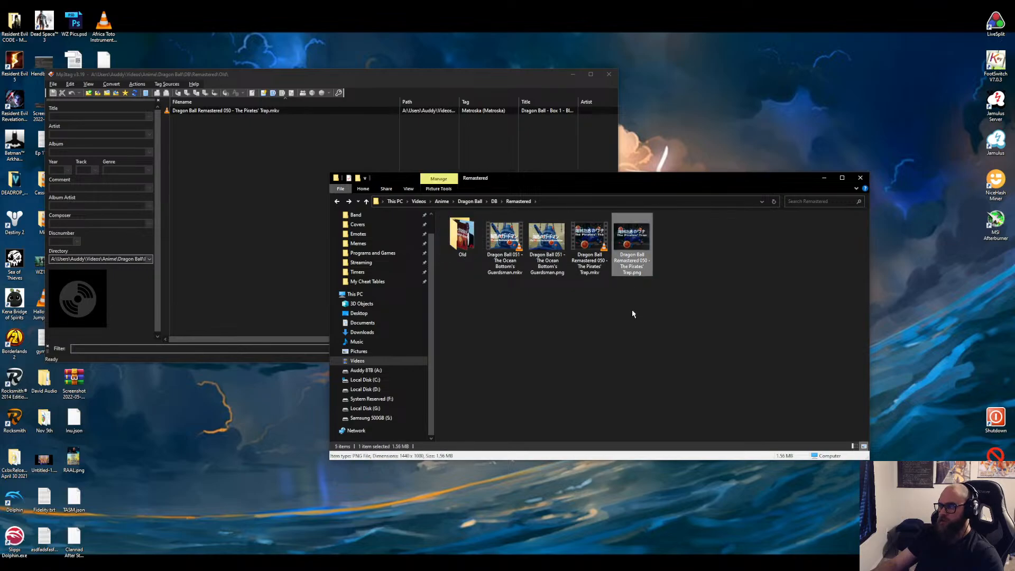
key("F2")
key("ctrl+c")
double_click(462, 238)
left_click(673, 243)
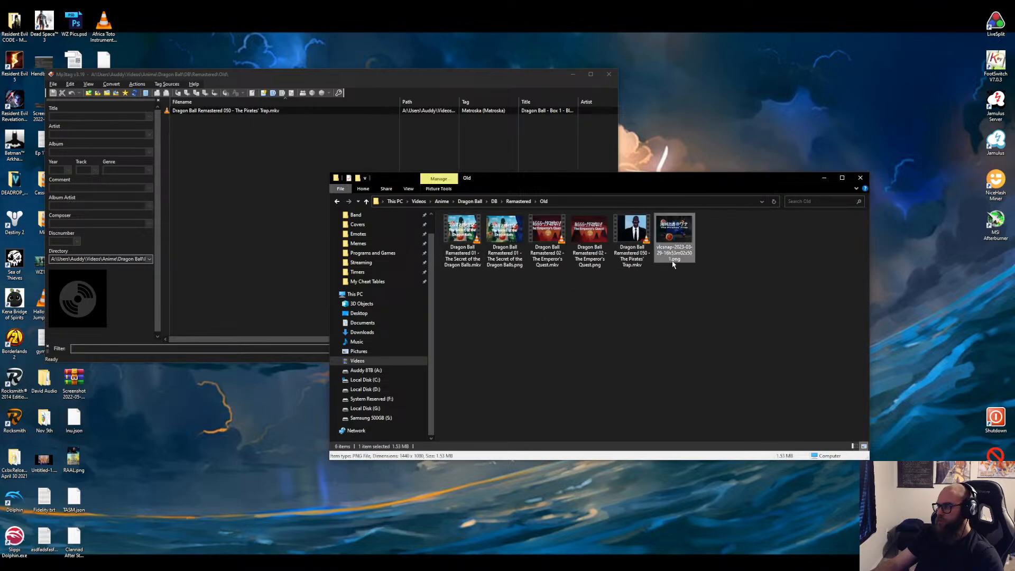
key("F2")
key("ctrl+v")
key("Return")
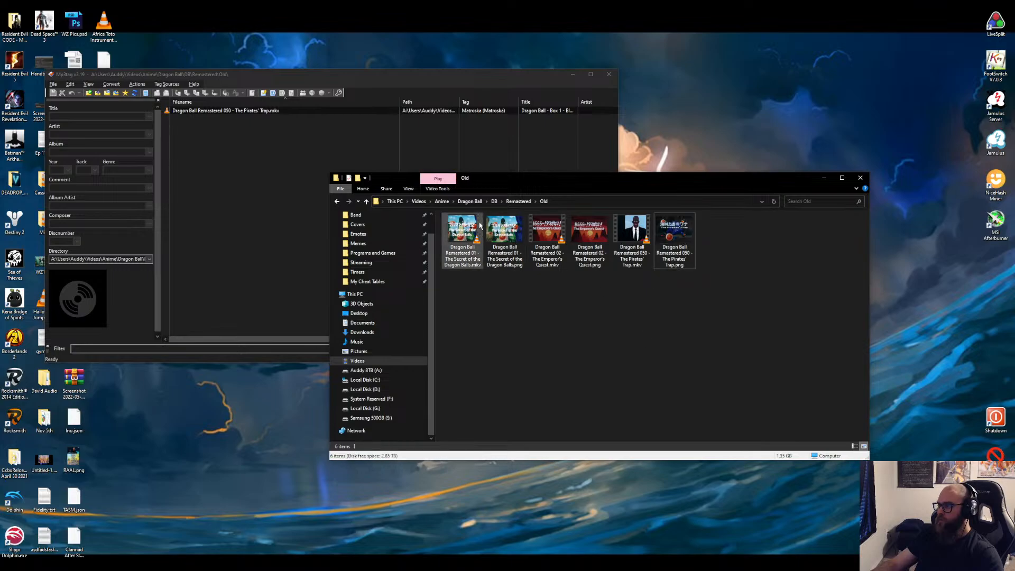
In Mp3tag, set the episode's Title tag to its file name, Dragon Ball Remastered 050 - The Pirates' Trap.
left_click(261, 112)
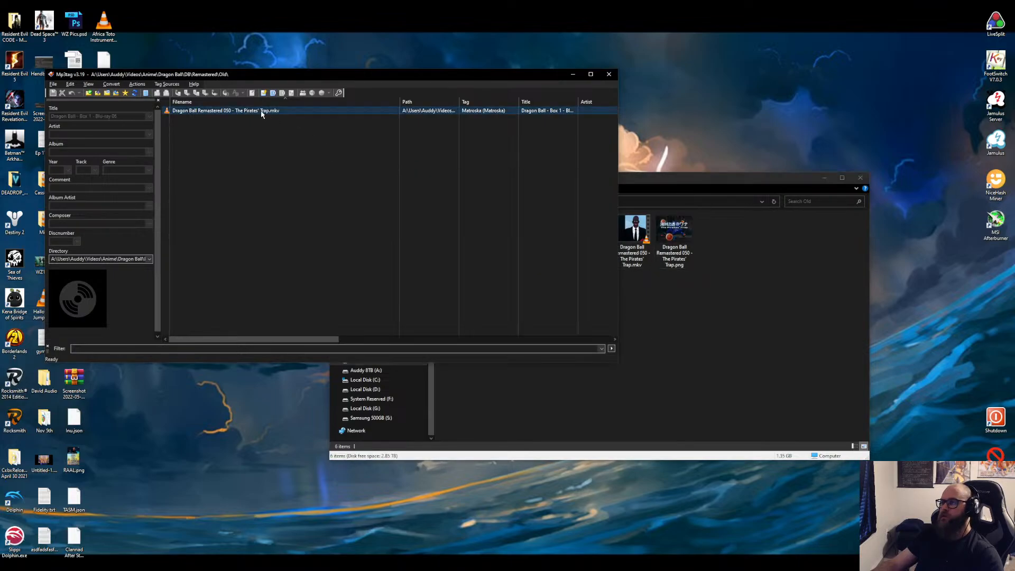
left_click(233, 112)
key("ctrl+c")
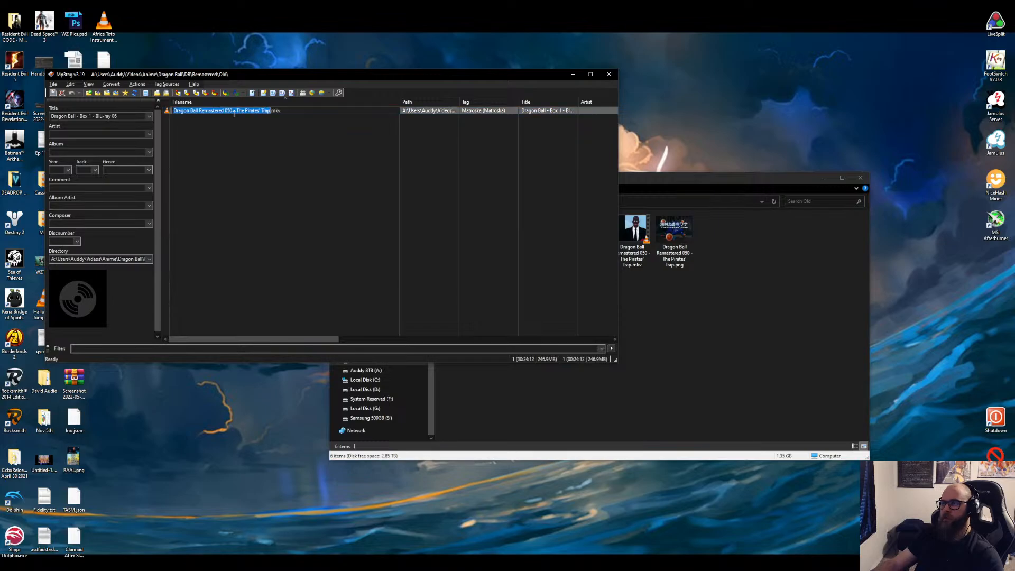
left_click(129, 117)
key("ctrl+v")
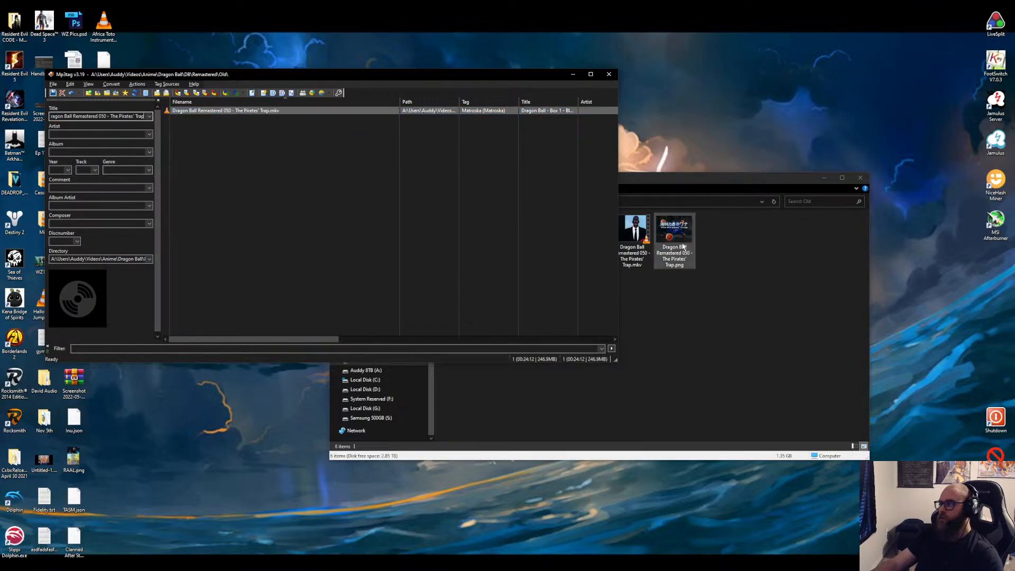
Add the title-card PNG as the episode's front cover and save the tags, closing Mp3tag after checking the file in the Old folder.
left_click_drag(674, 232, 93, 309)
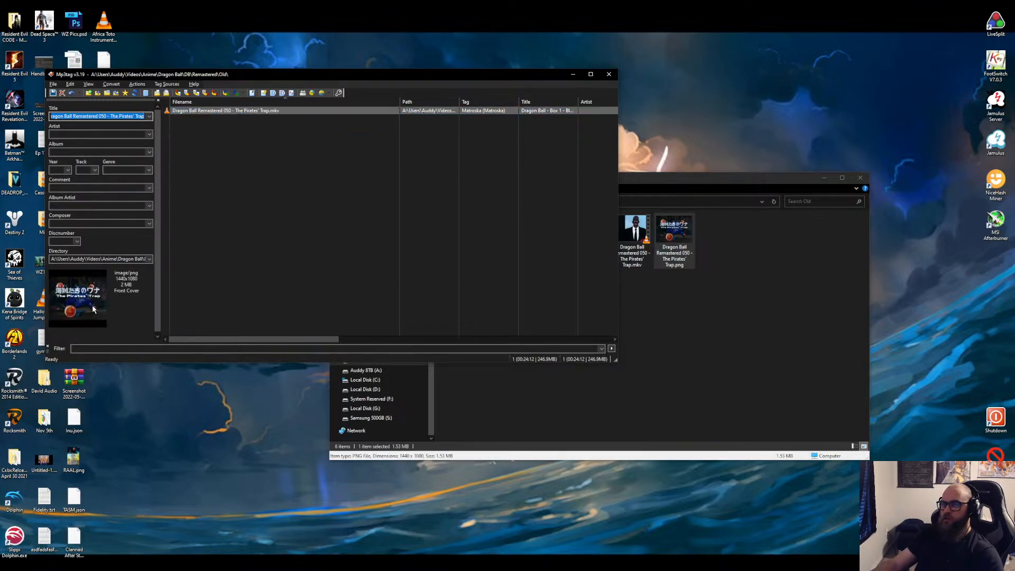
left_click(53, 93)
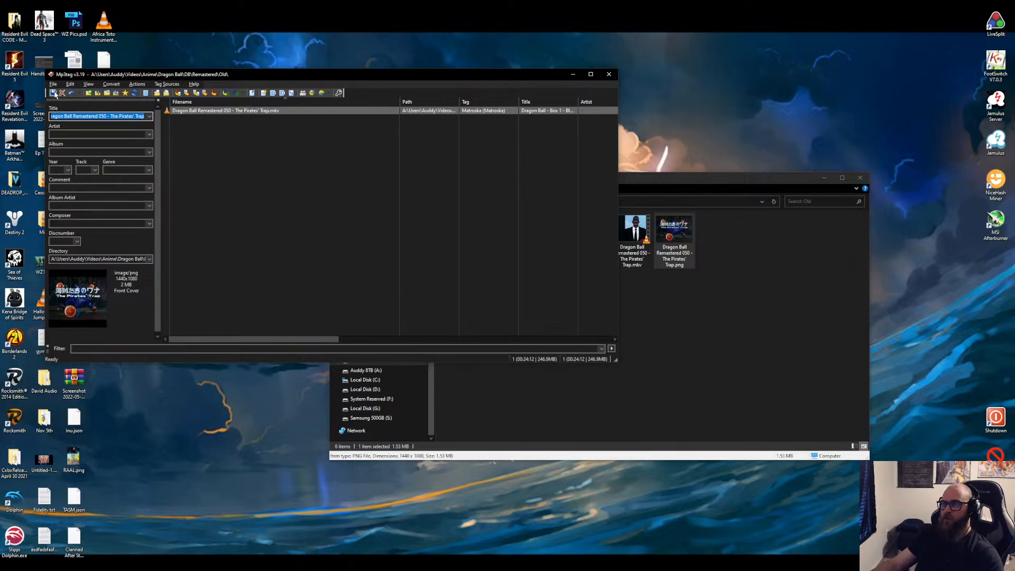
left_click(674, 283)
left_click(634, 253)
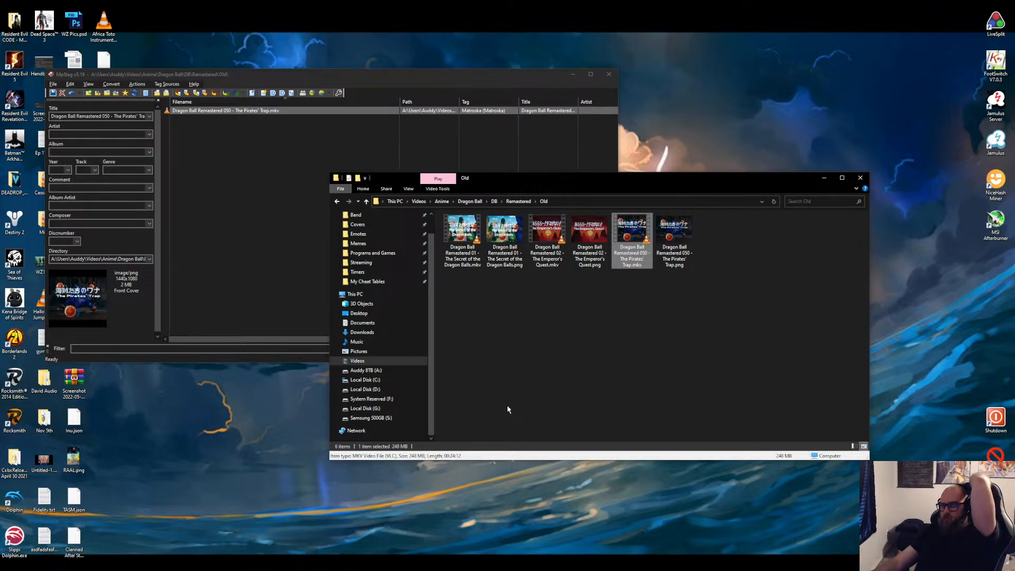
left_click(504, 87)
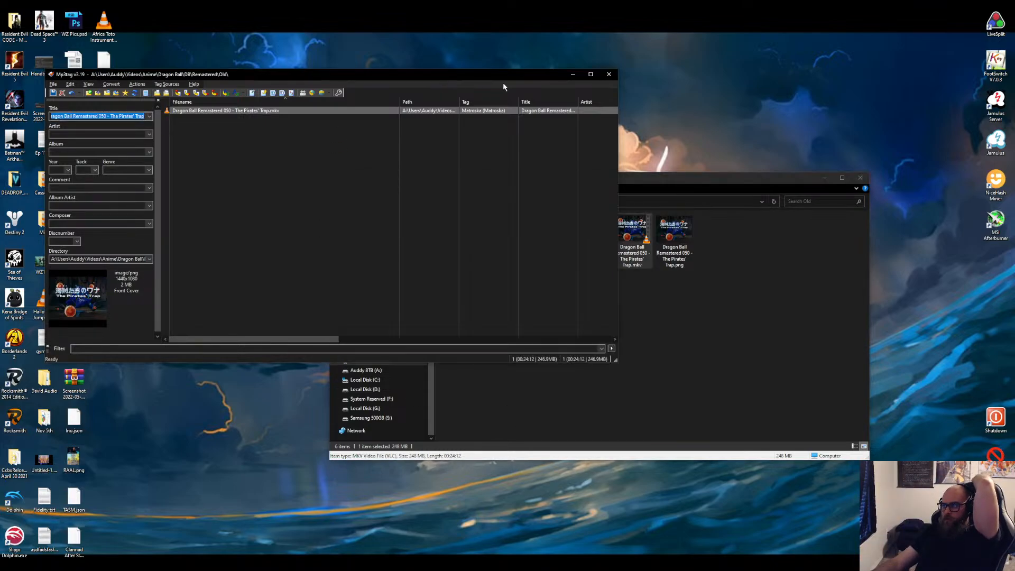
left_click(614, 78)
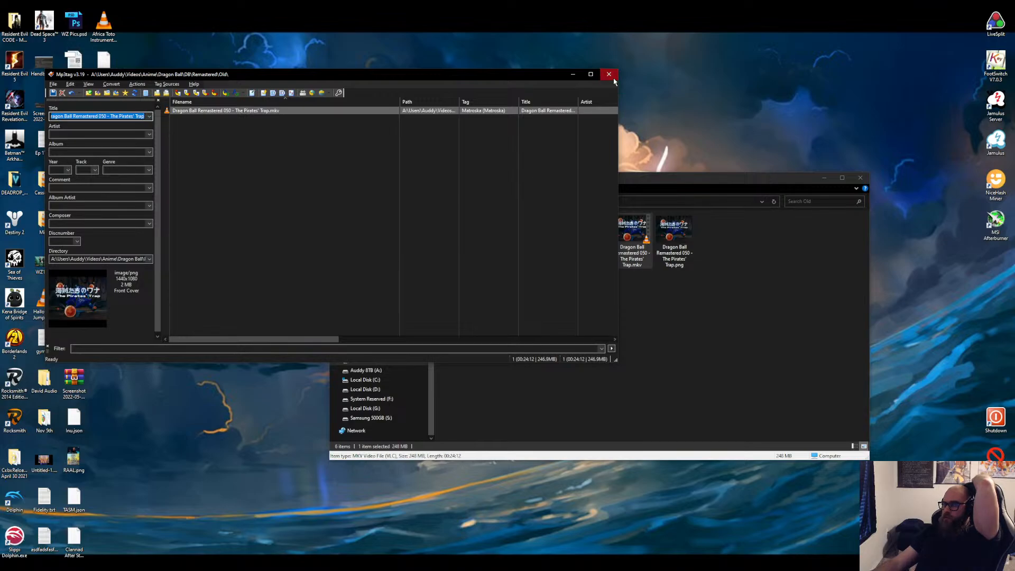